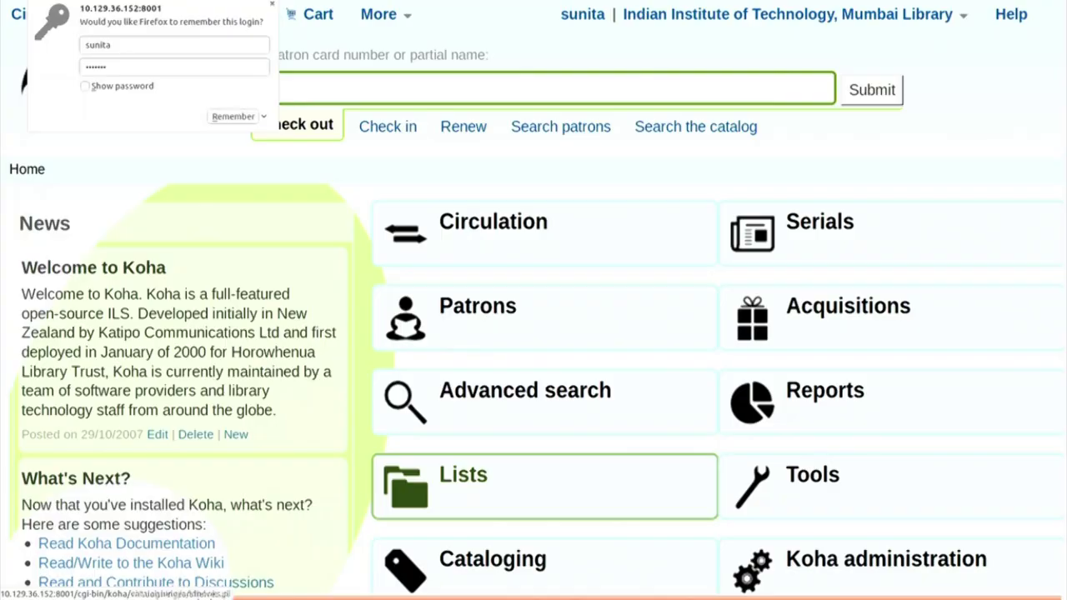
Dismiss Firefox's save-login popup on the Koha staff home page.
click(450, 571)
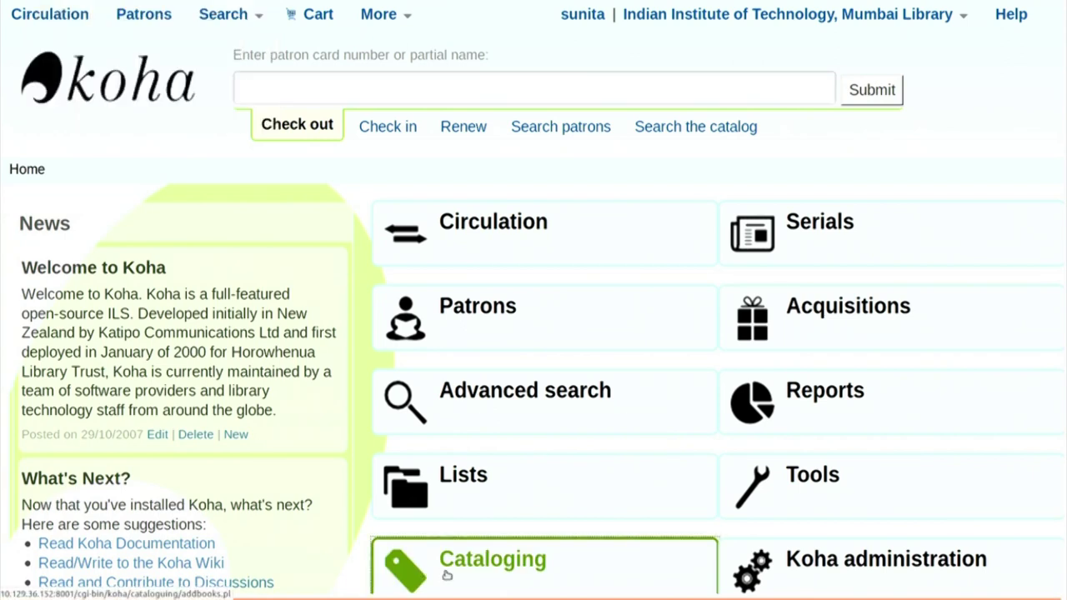
Go to the Cataloging module from the Koha home page.
click(447, 575)
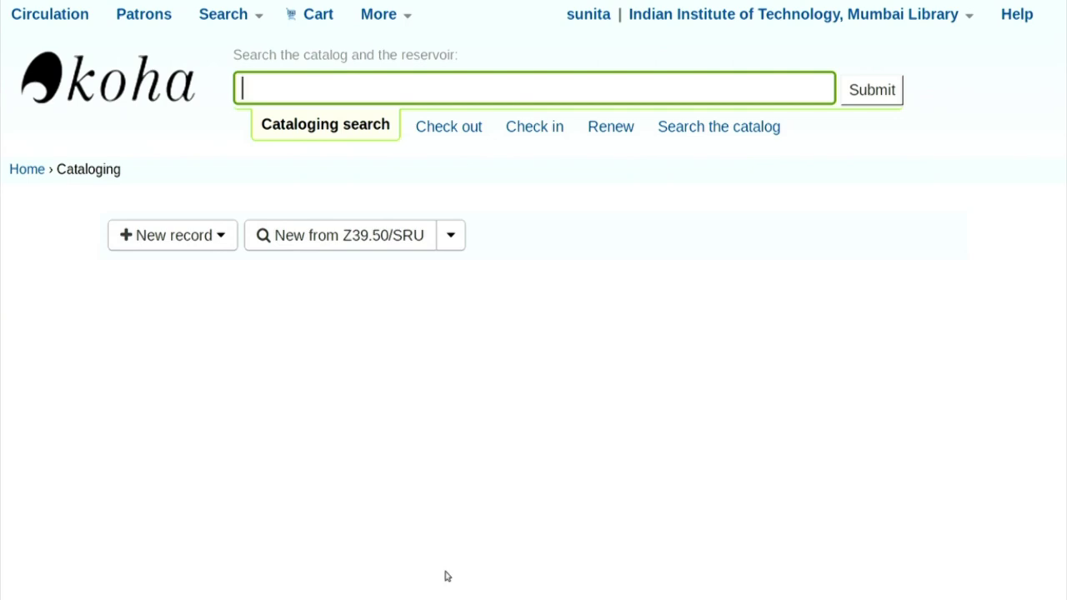
Search the catalog for 'wing', fixing the mistyped letter first.
text(winh)
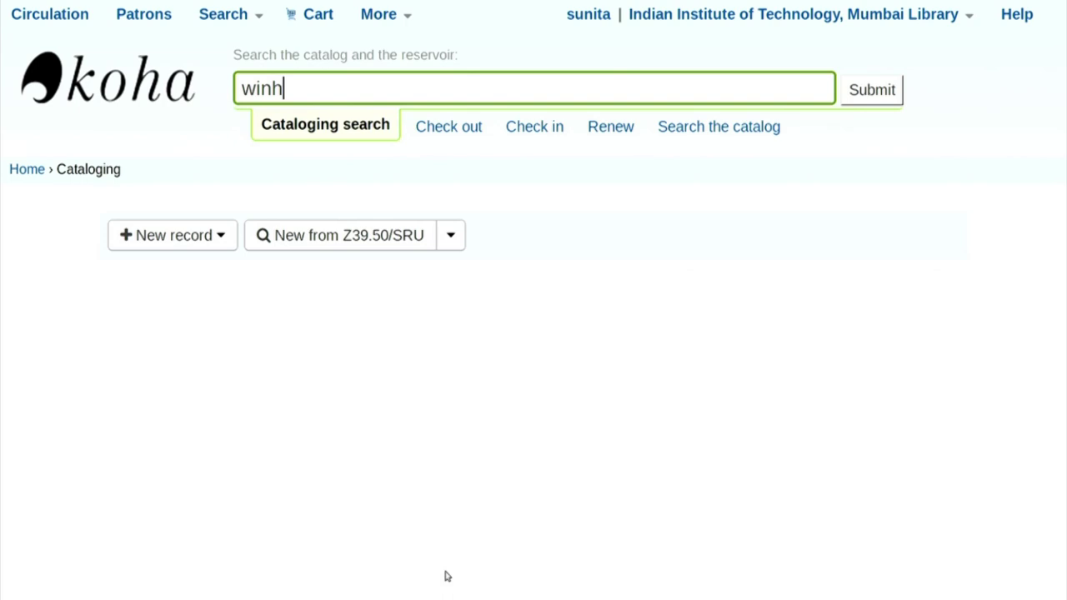
key(BackSpace)
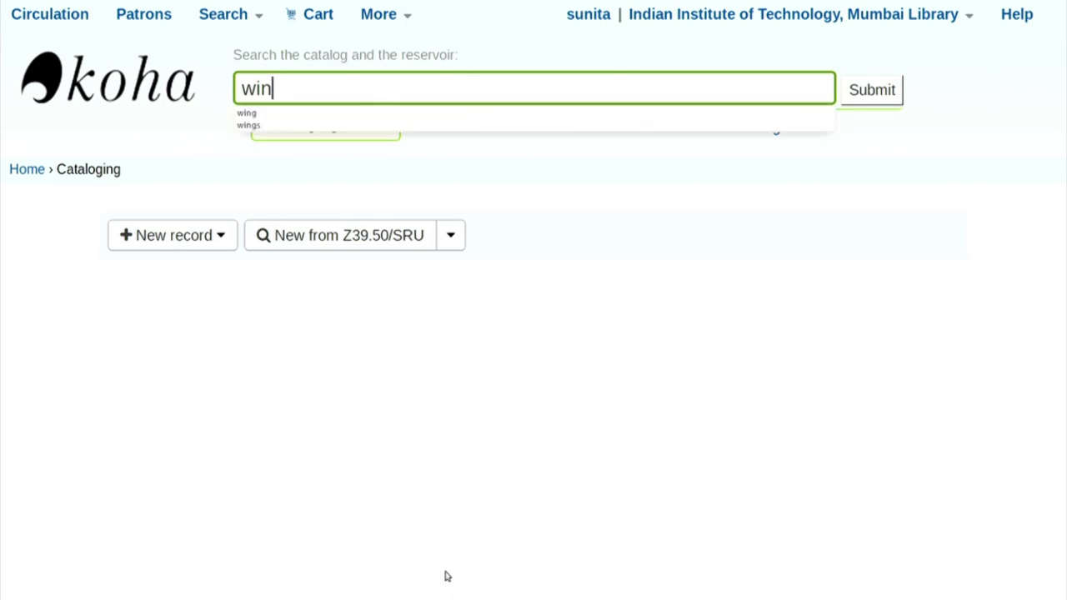
text(g)
key(Return)
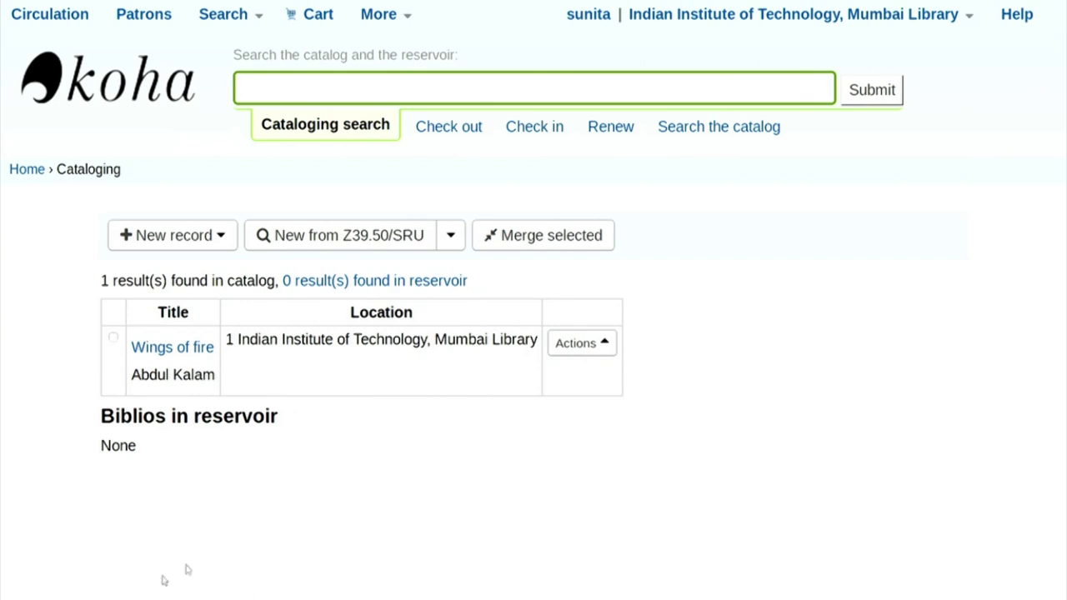
Show the Actions menu for the Wings of fire search result.
click(604, 342)
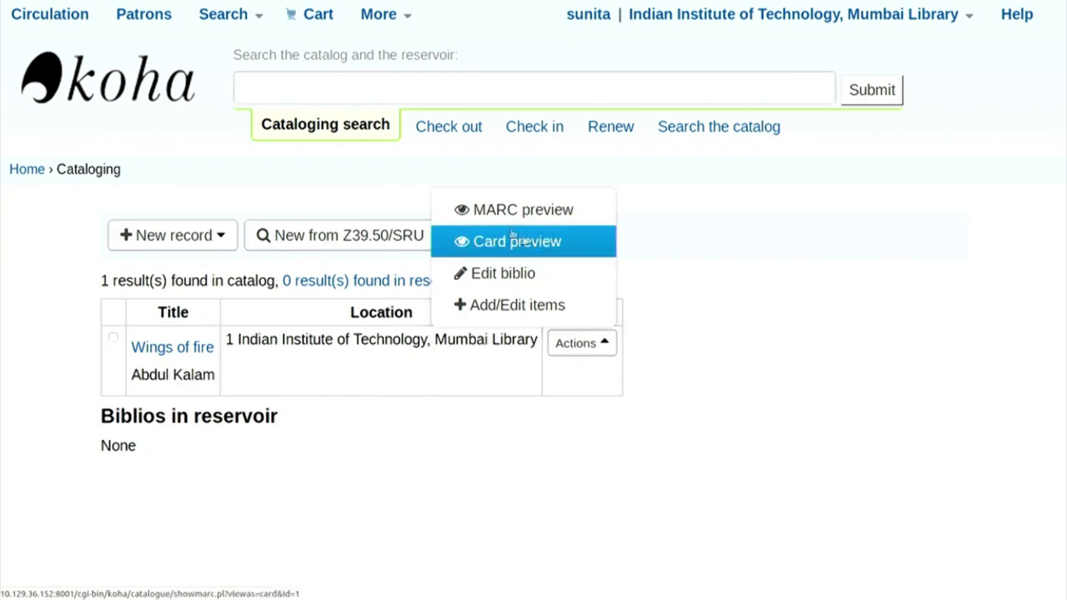
Open Wings of fire (Record number 1) in the MARC editor with Edit biblio.
click(510, 283)
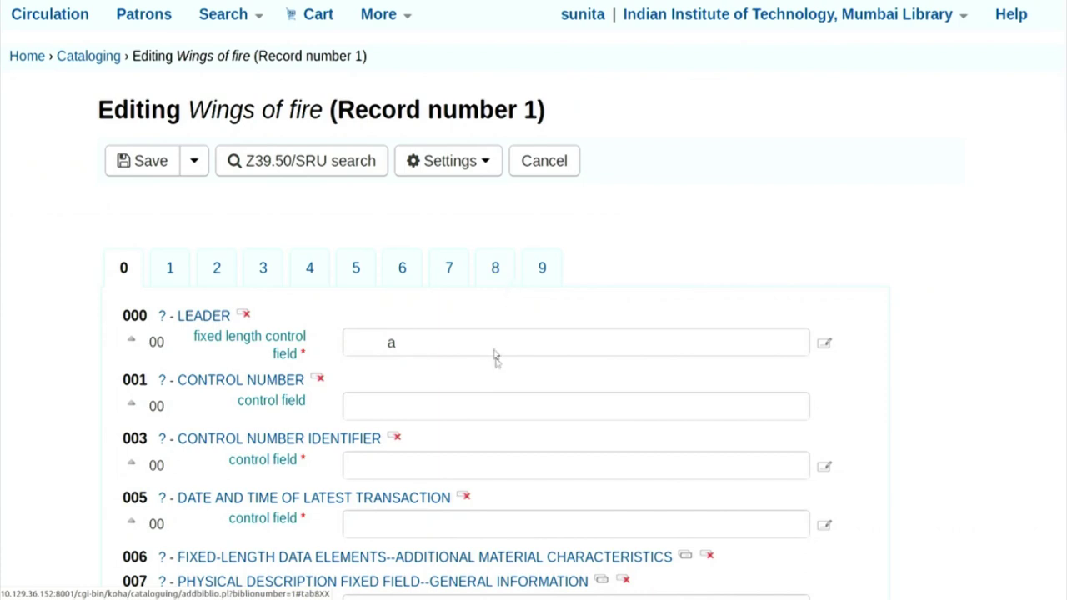
Scroll down to field 020 and put the cursor in its empty $a ISBN box.
scroll(495, 357, down, 4)
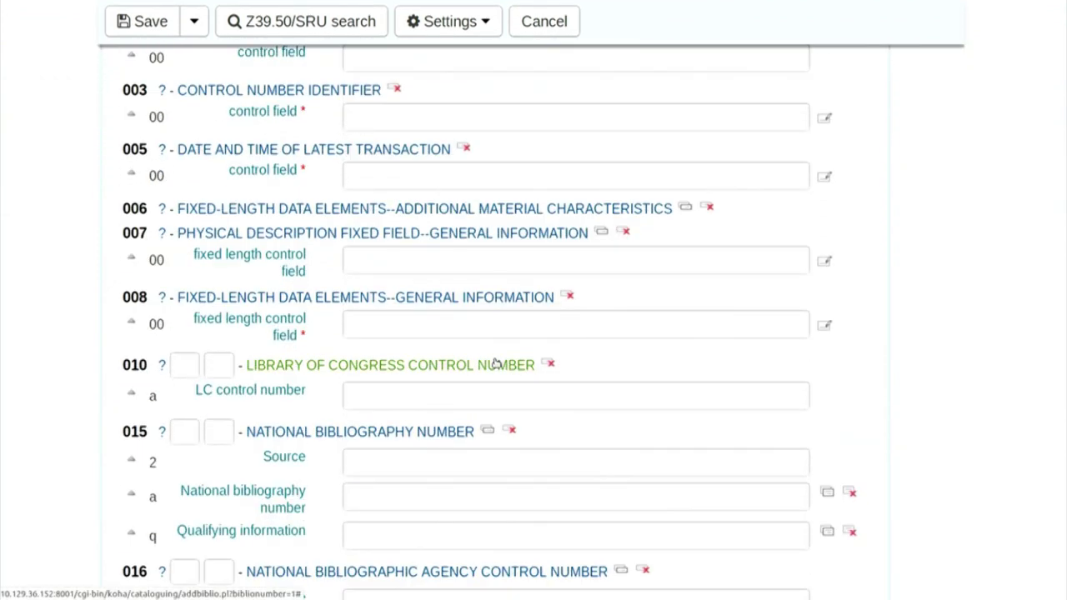
scroll(483, 384, down, 1)
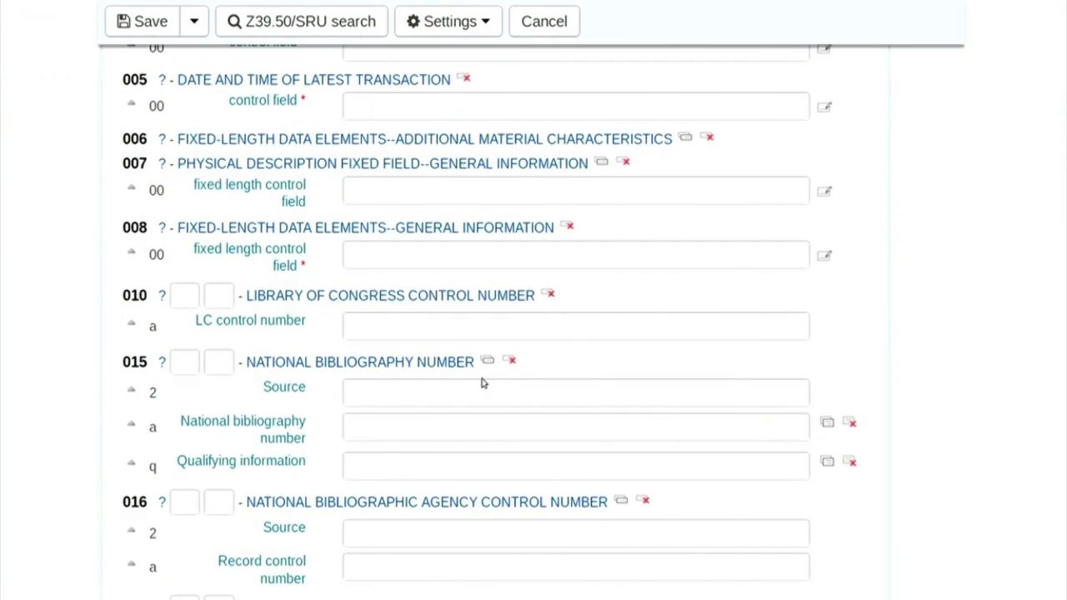
scroll(482, 383, down, 4)
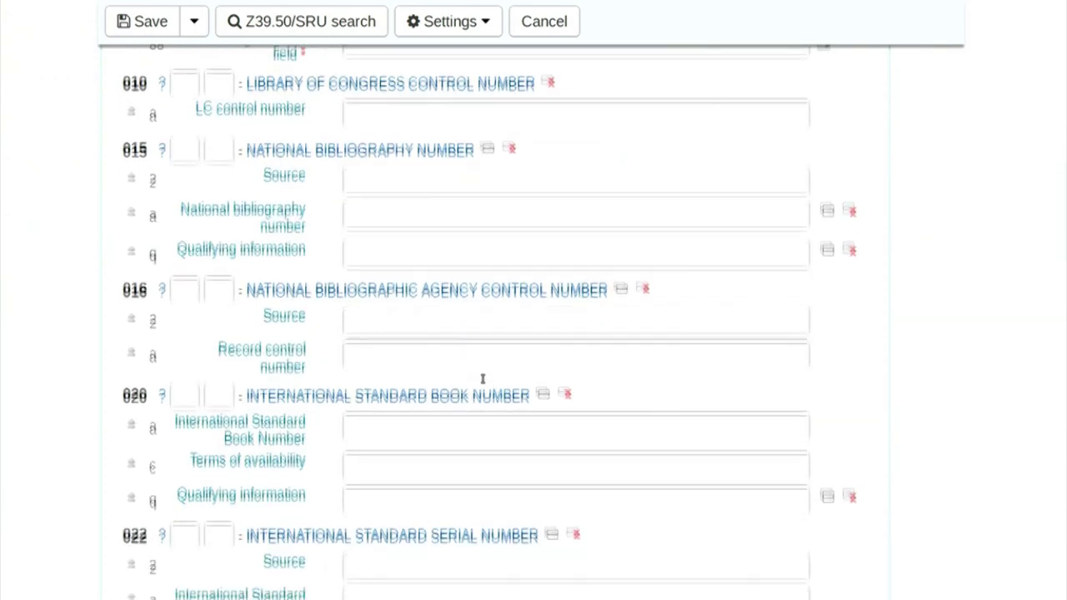
click(459, 362)
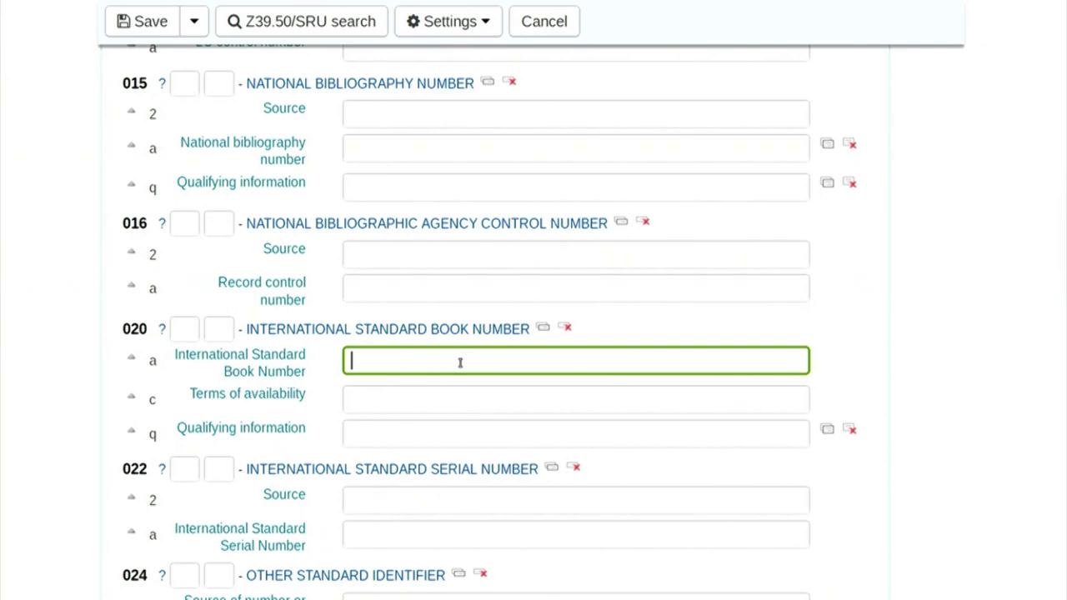
Open Amazon.com in a new browser tab via a web search.
key(ctrl+t)
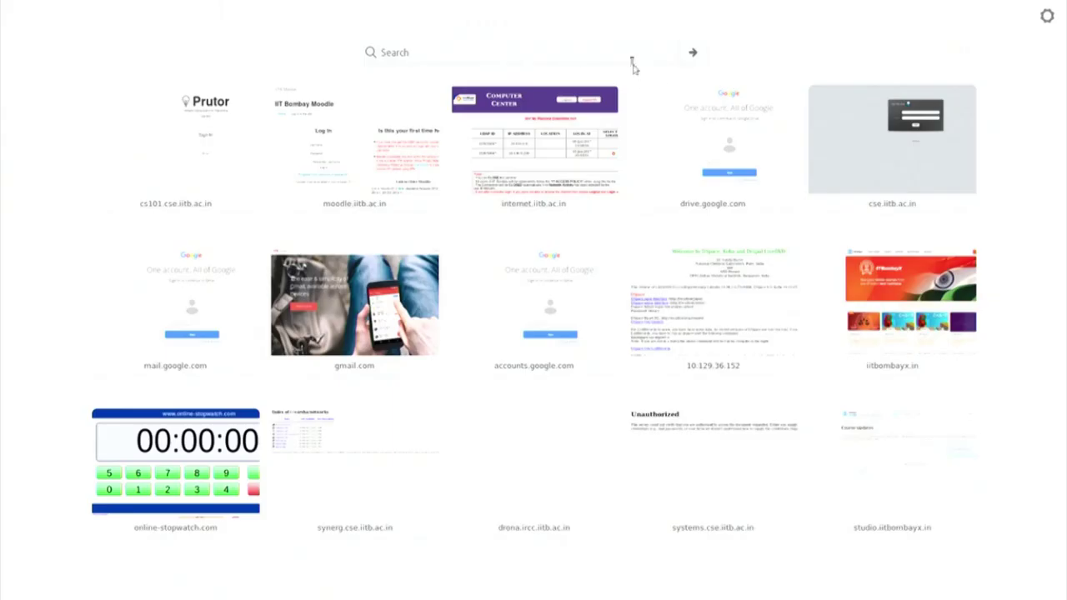
text(ama)
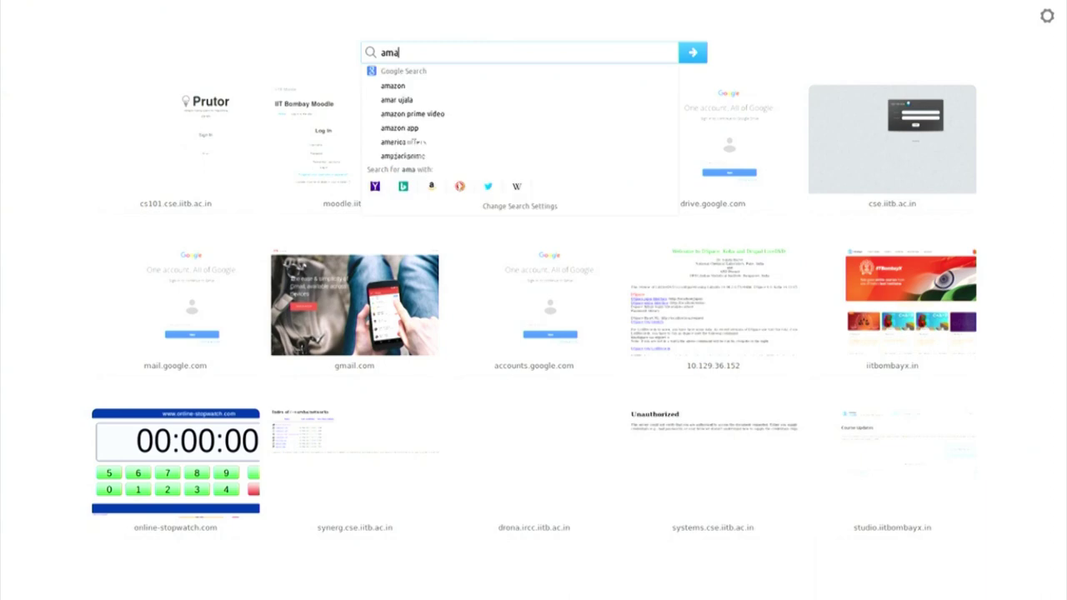
text(zoon.com)
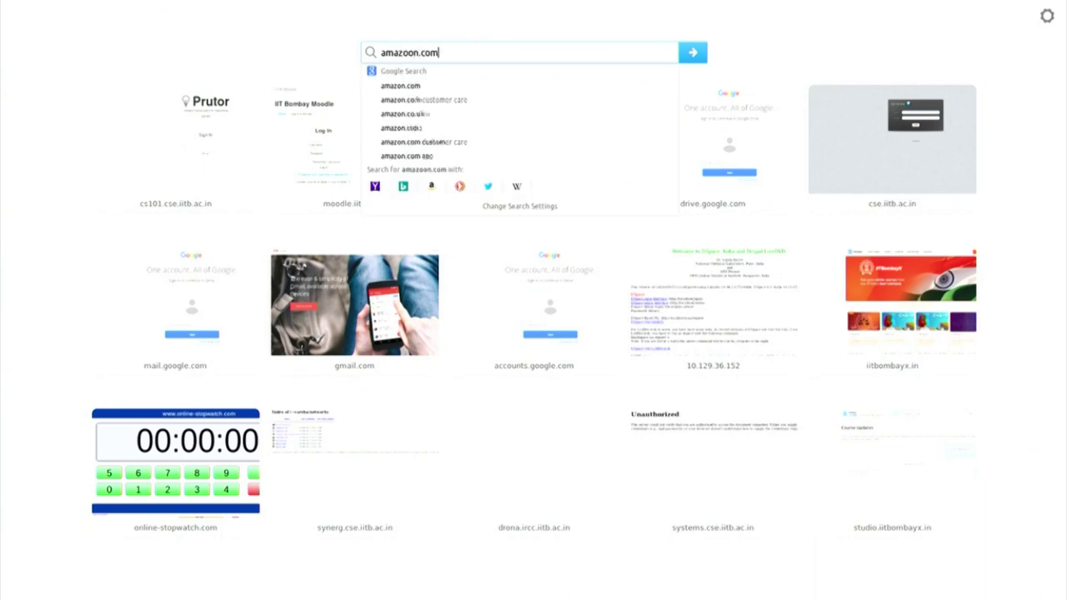
key(Return)
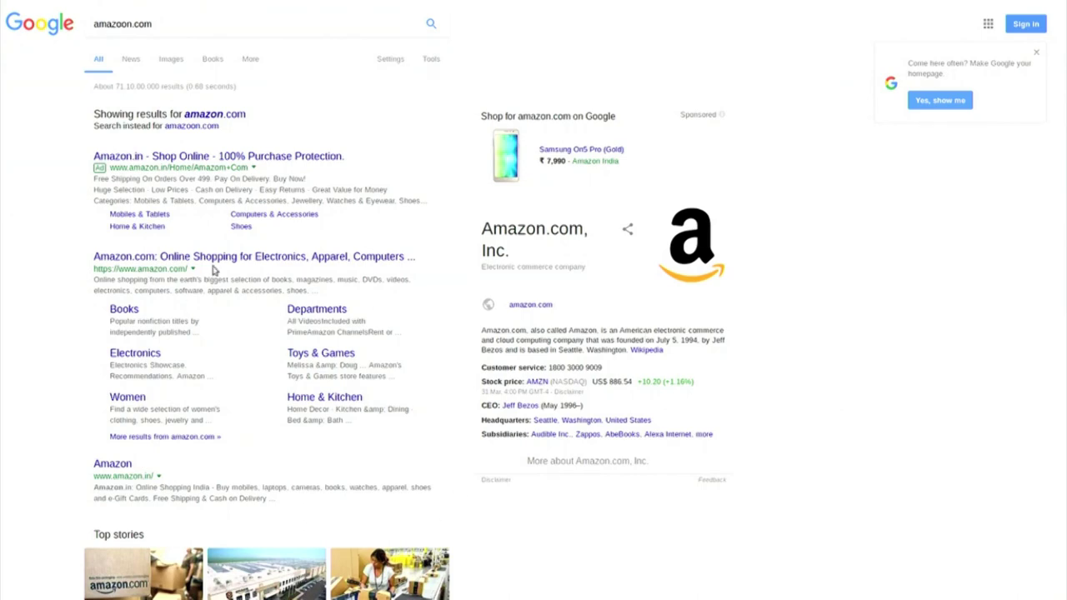
click(286, 260)
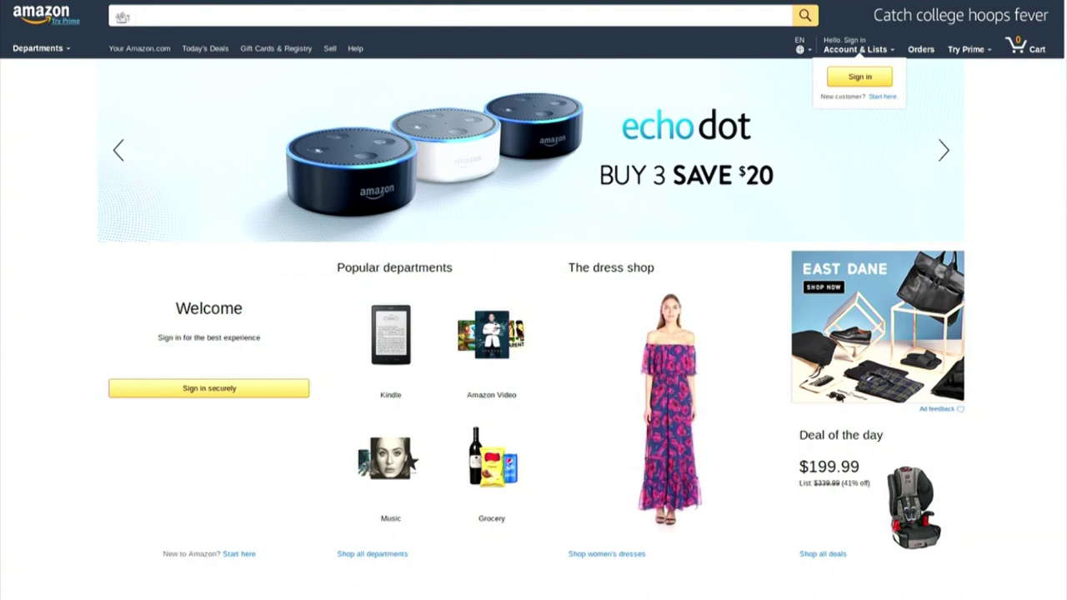
Search Amazon's Books category for 'wings of fire'.
click(121, 16)
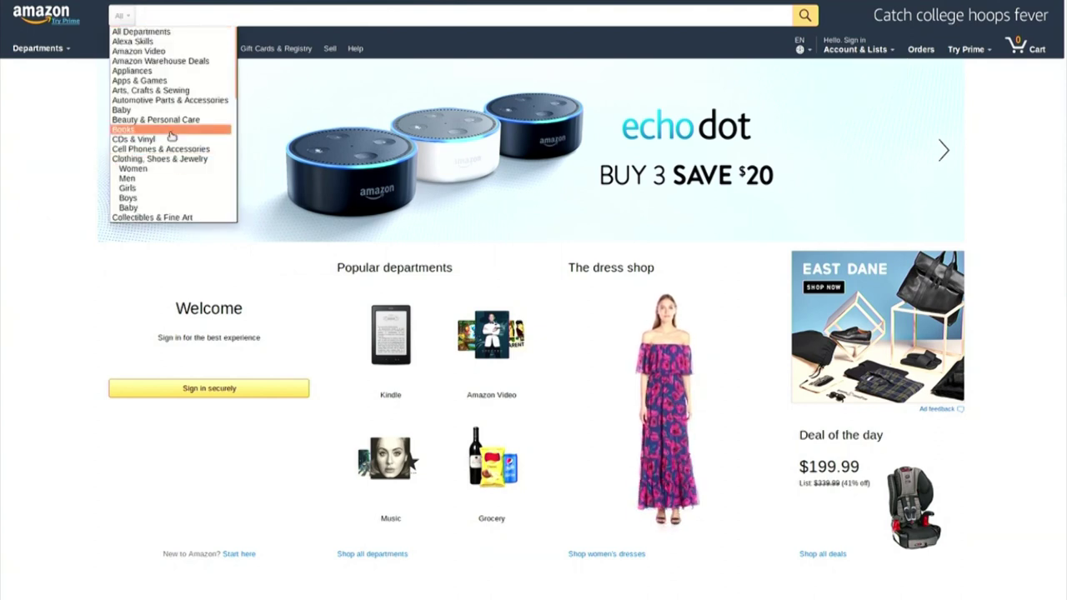
click(122, 129)
click(191, 23)
text(wings of fire)
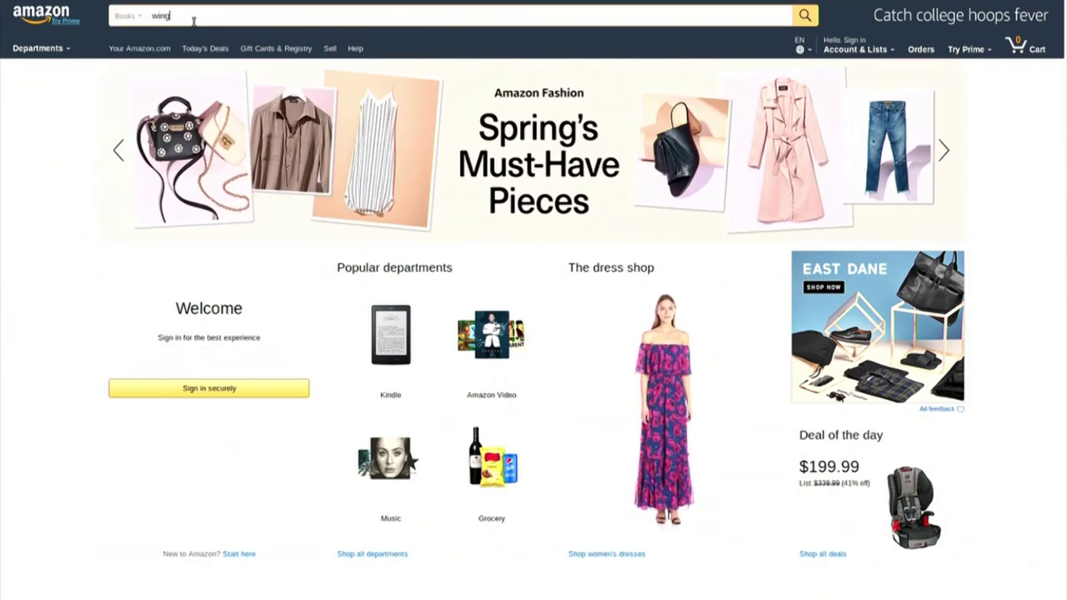
key(Return)
scroll(648, 227, down, 15)
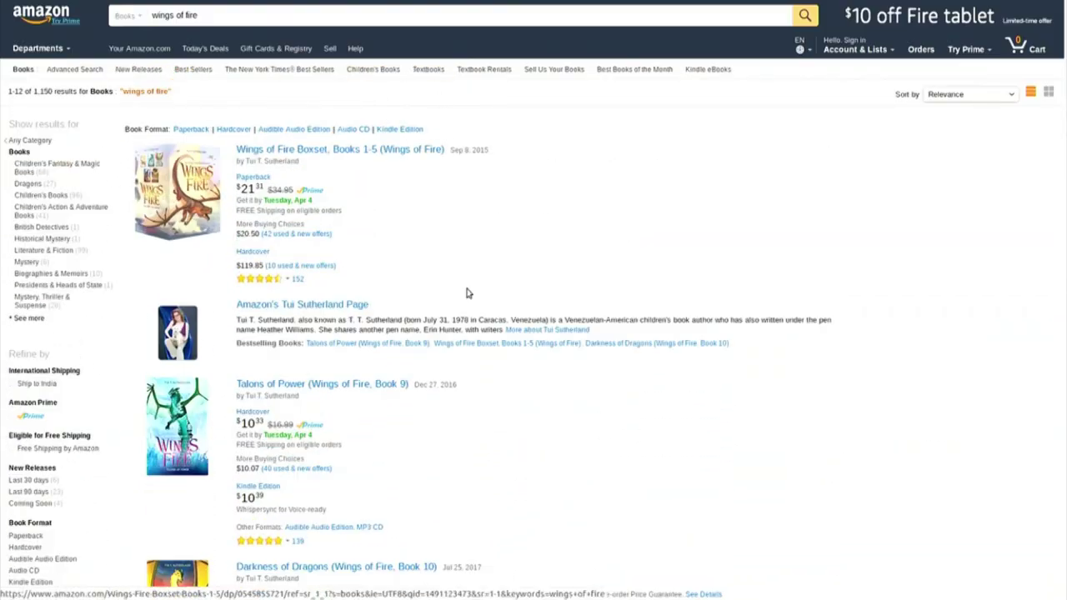
Run an Amazon Books advanced search with author 'abdul kalam' and title 'wings of fire'.
click(71, 73)
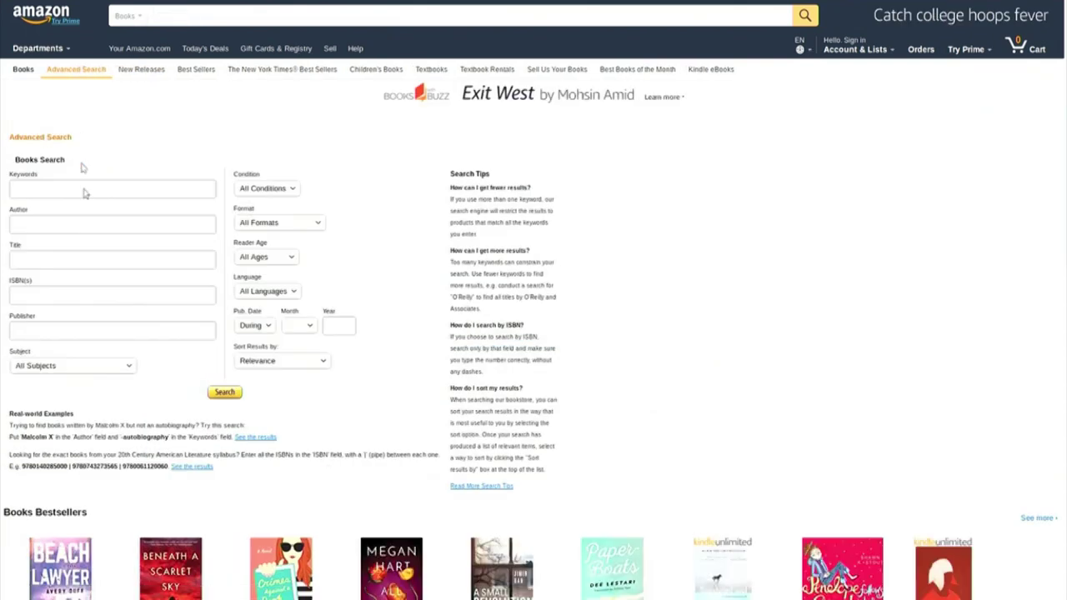
click(59, 220)
text(abdul k)
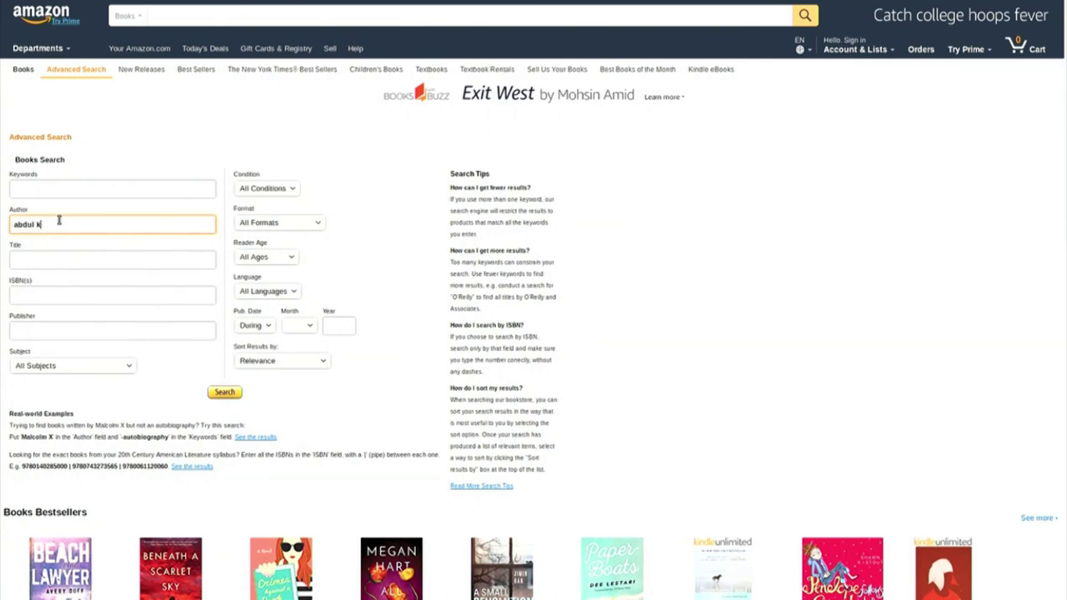
text(alam)
click(46, 256)
text(wings of fire)
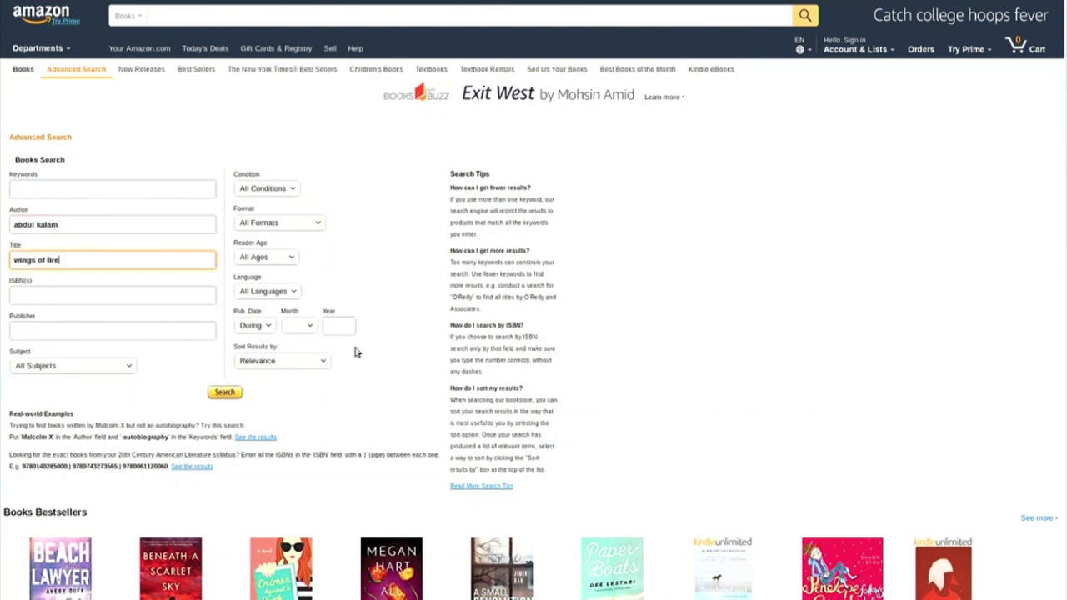
click(231, 395)
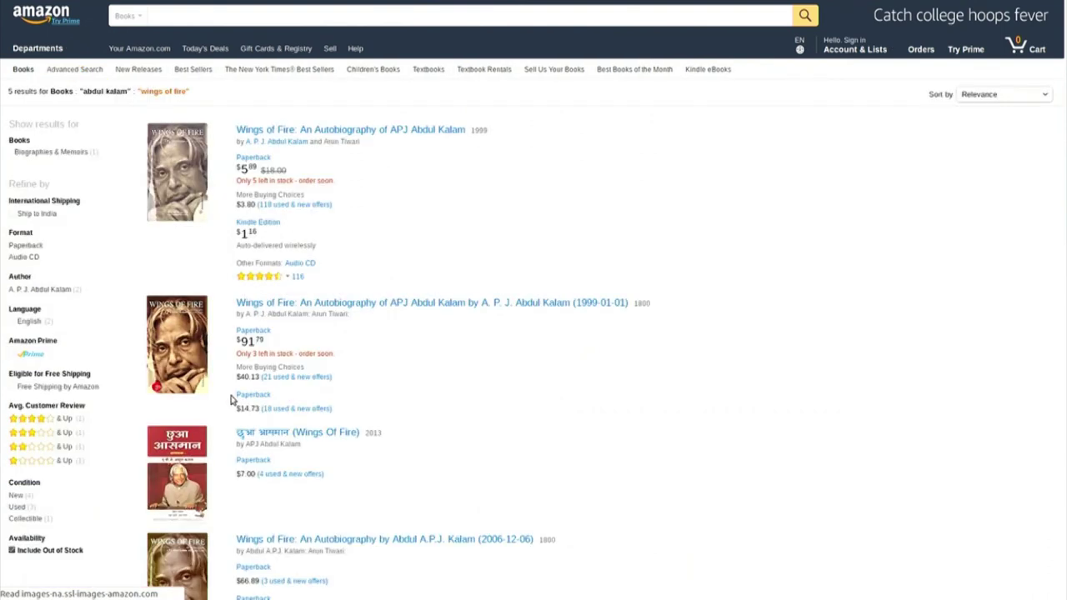
click(389, 129)
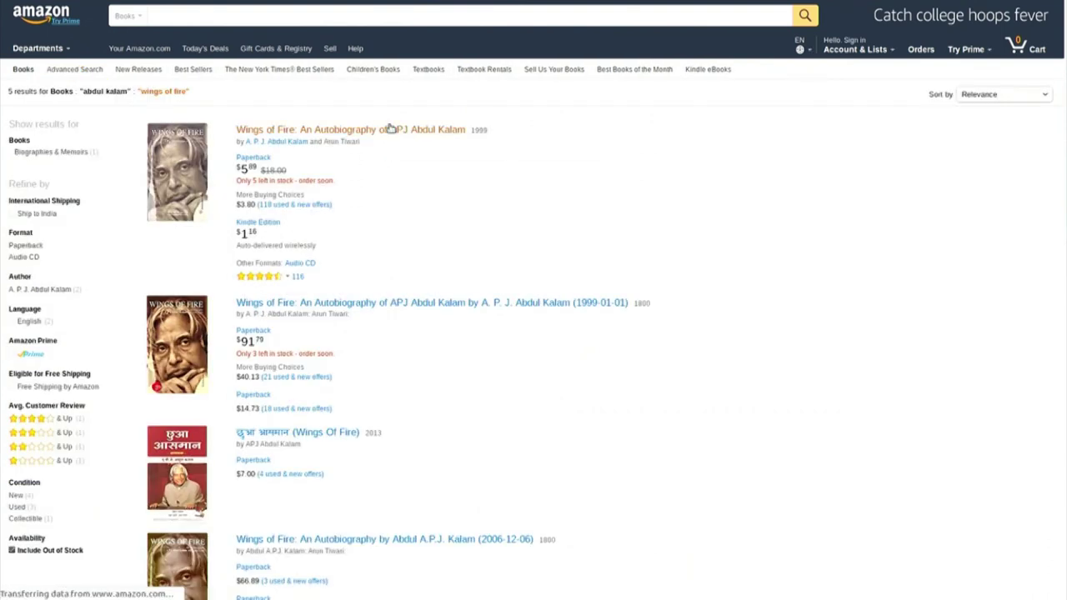
scroll(341, 159, down, 2)
scroll(341, 159, down, 5)
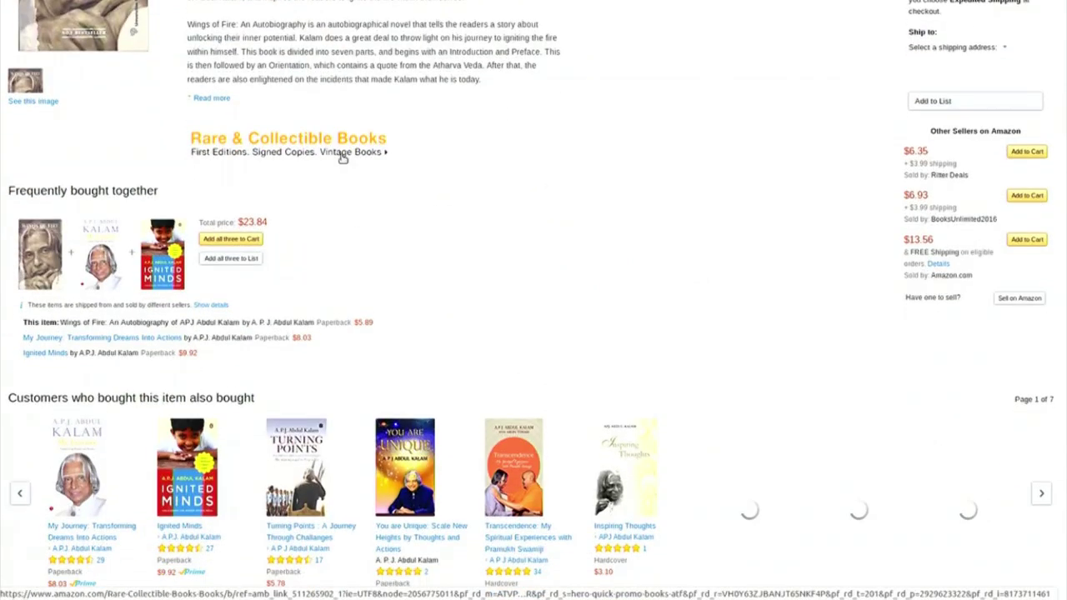
scroll(342, 159, down, 4)
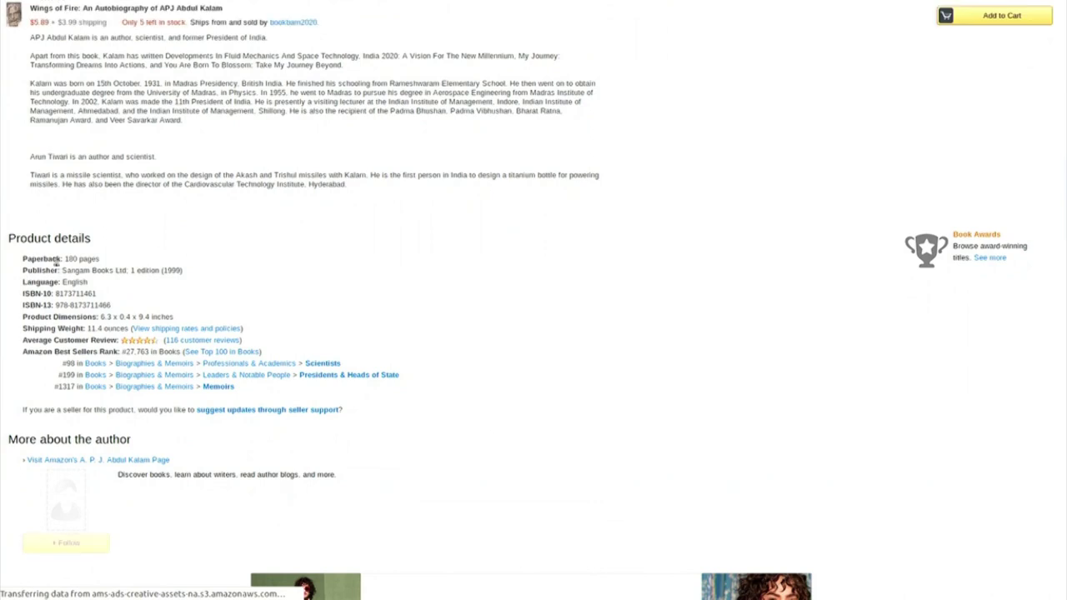
drag(55, 305, 122, 307)
click(121, 307)
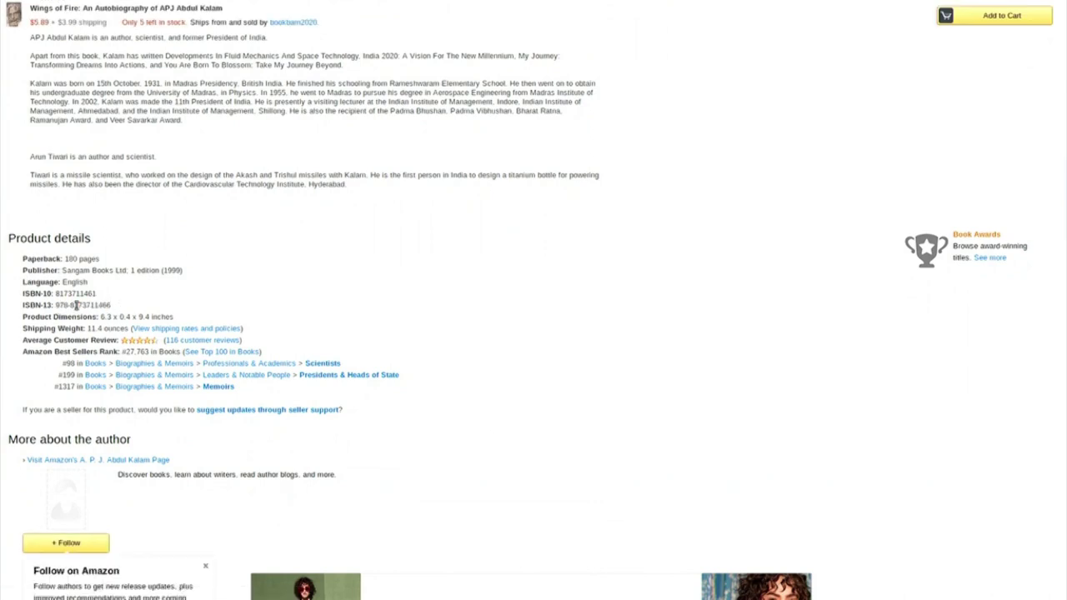
drag(55, 305, 129, 306)
right_click(89, 309)
click(105, 311)
key(alt+Tab)
right_click(375, 361)
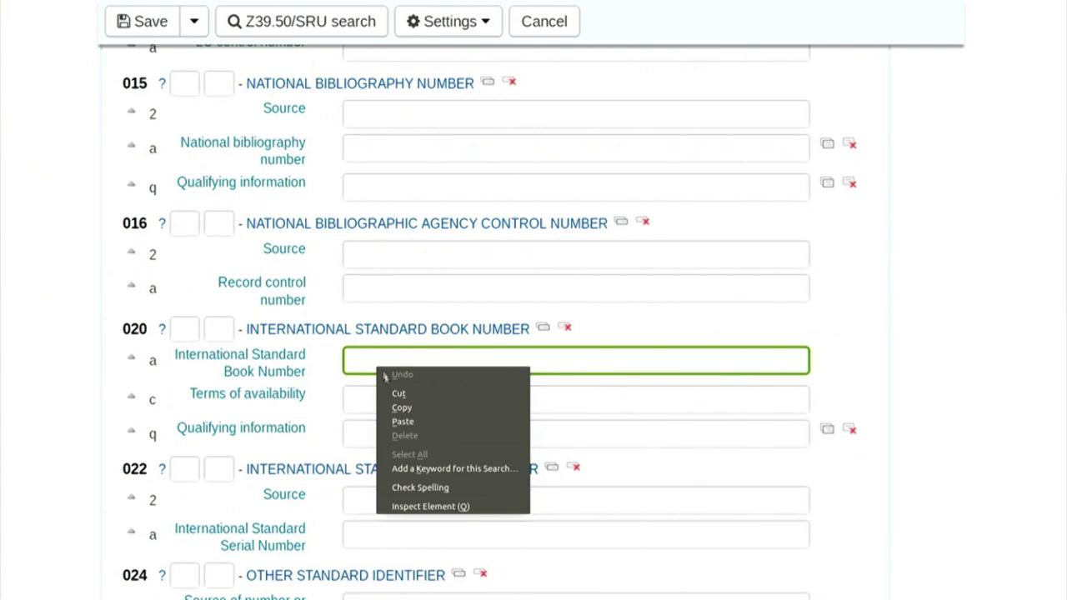
click(408, 423)
click(385, 360)
key(BackSpace)
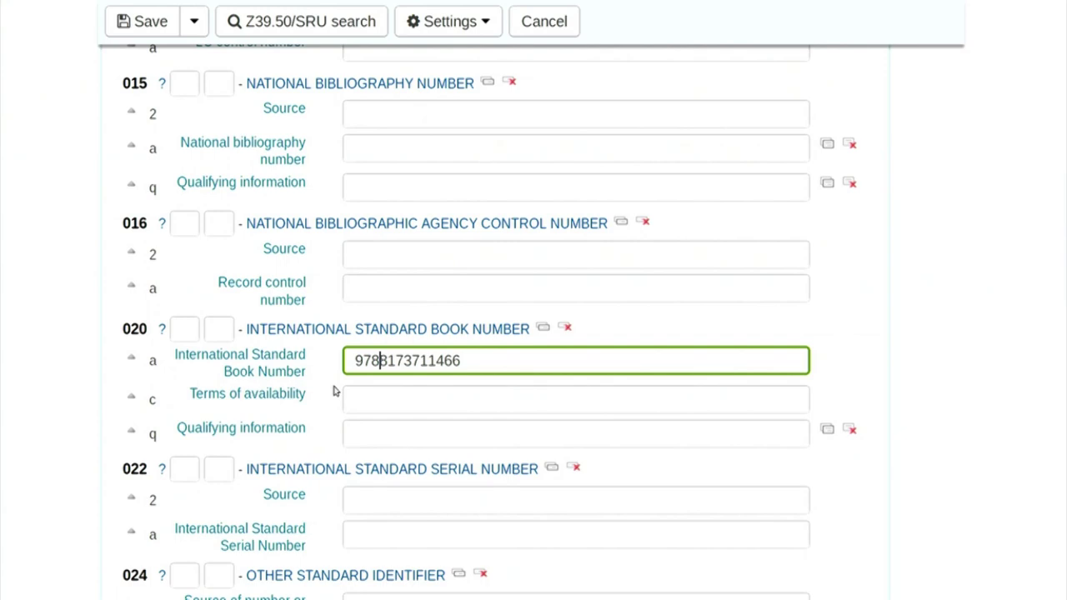
scroll(358, 371, down, 3)
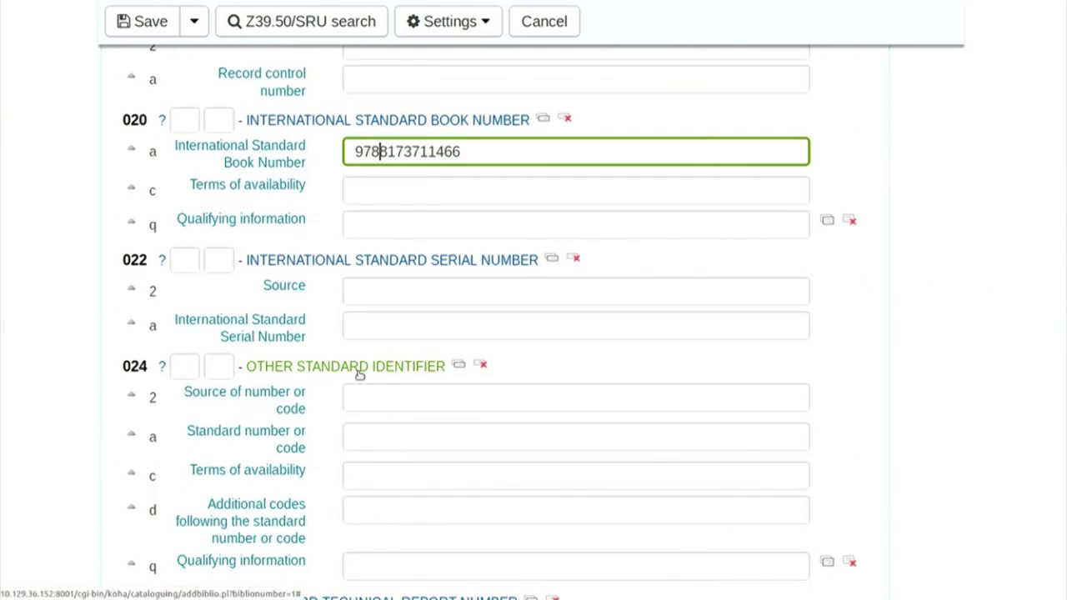
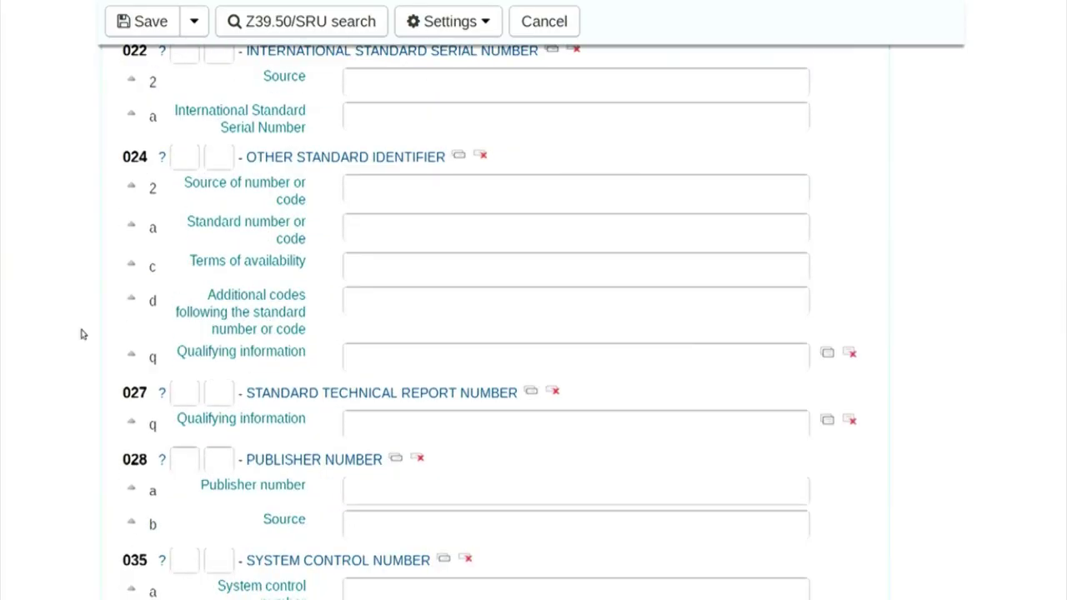
Scroll down the Wings of fire editing form to field 082 Dewey Decimal Classification Number.
scroll(82, 334, down, 3)
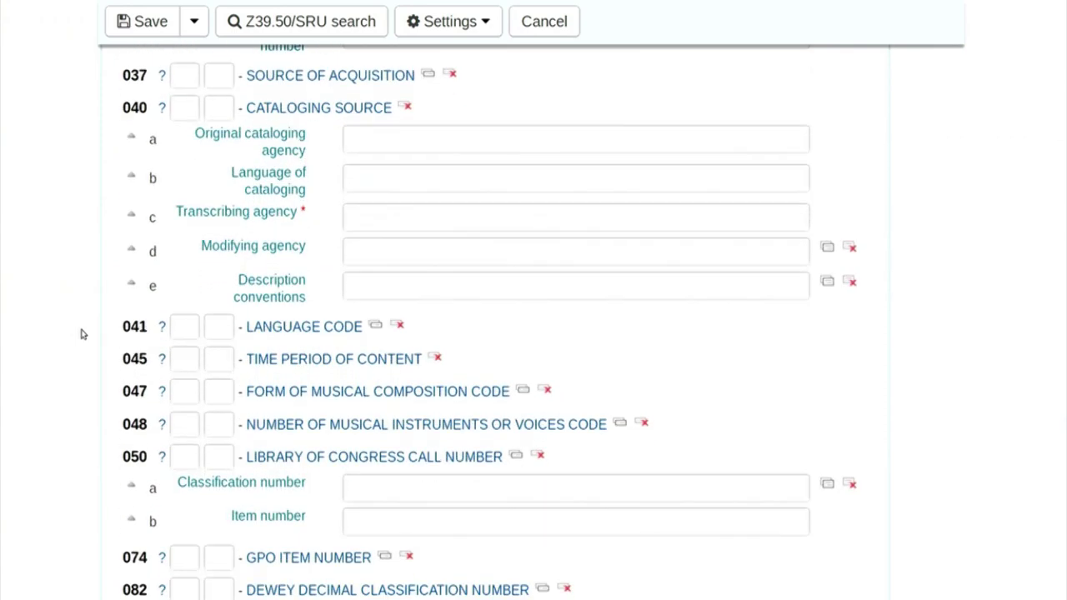
scroll(82, 334, down, 2)
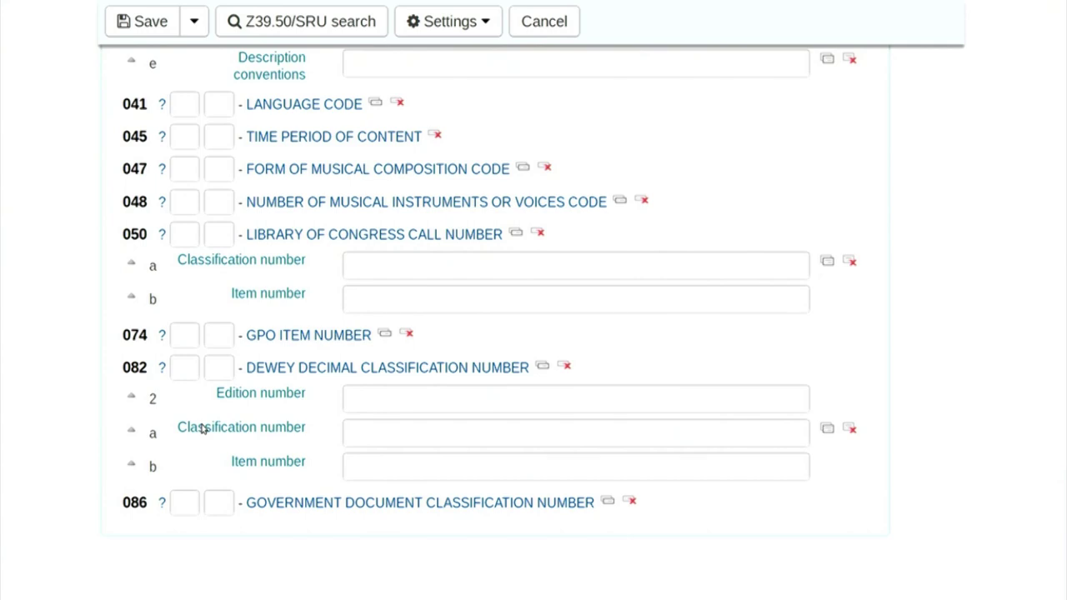
Enter Dewey classification number 800 and item number ABD in field 082.
click(417, 439)
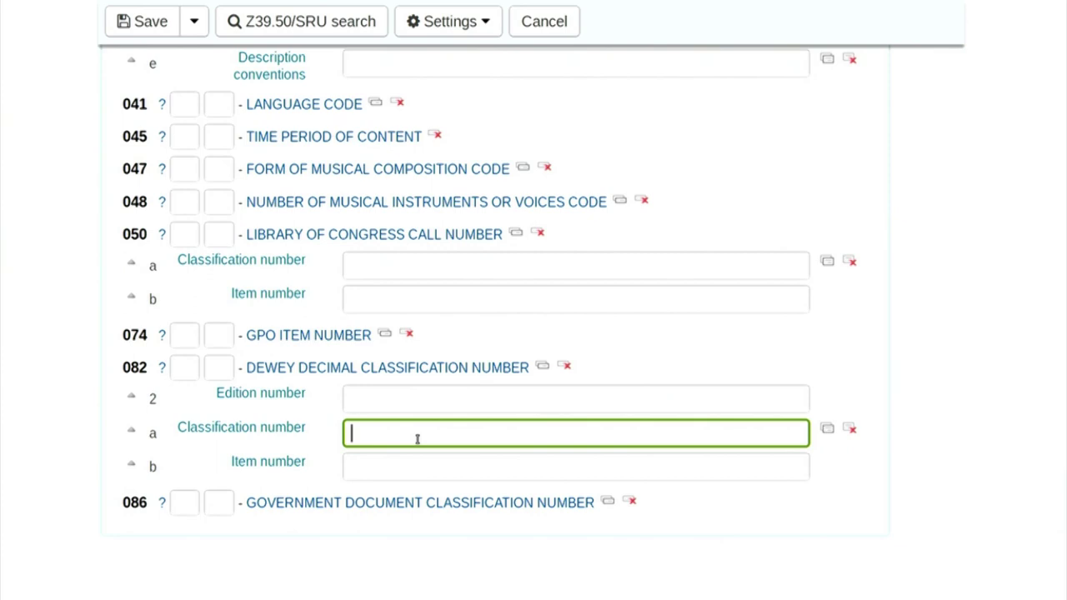
text(800)
click(380, 470)
text(ABD)
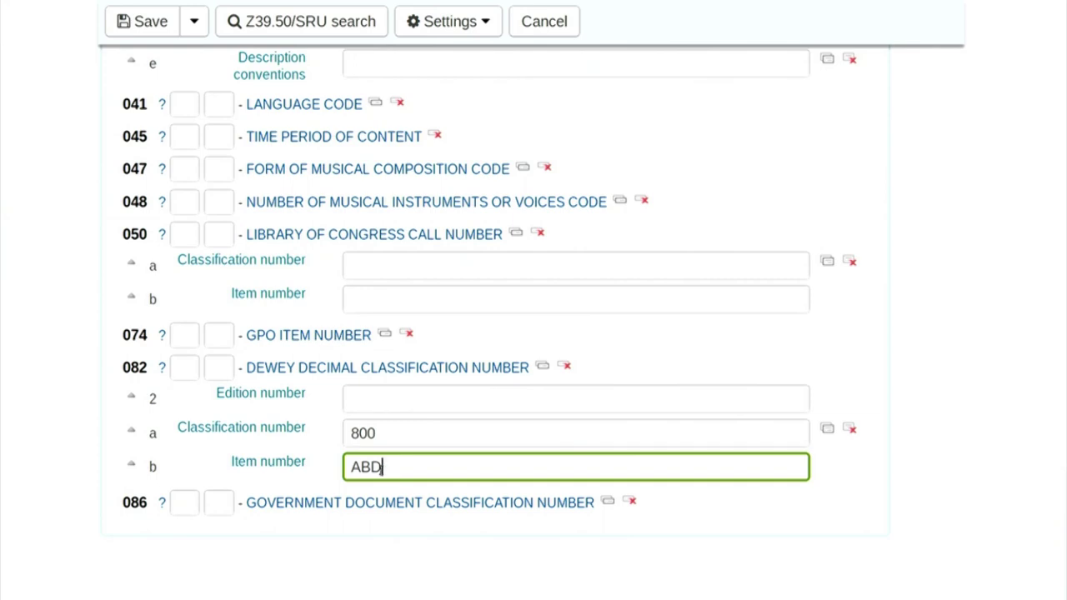
Expand field 041 and set the language code to eng.
click(304, 104)
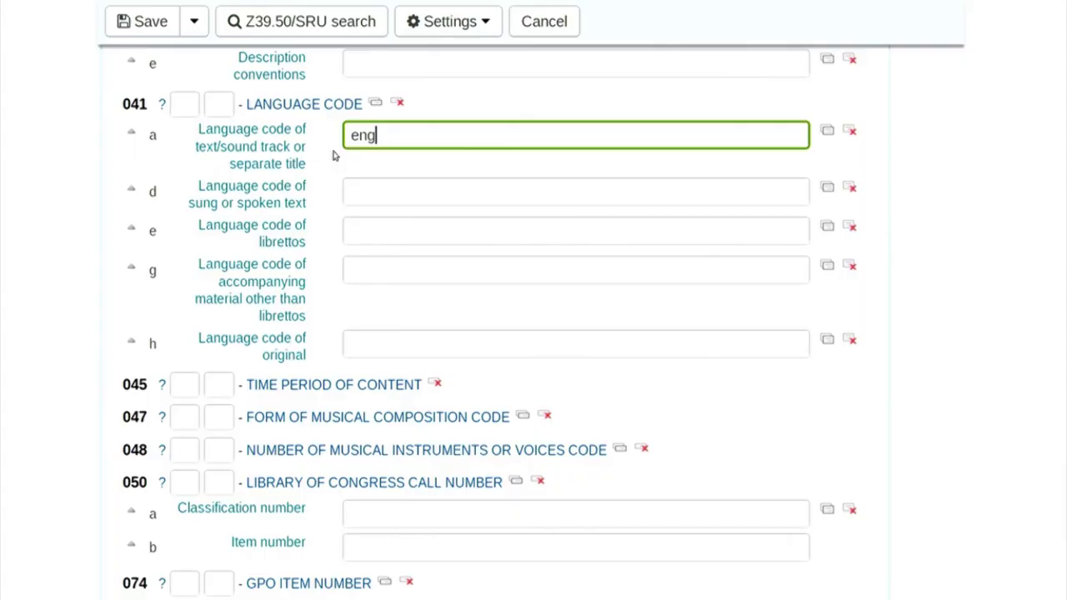
key(BackSpace)
key(BackSpace)
key(BackSpace)
text(mar)
key(BackSpace)
key(BackSpace)
key(BackSpace)
text(ben)
key(BackSpace)
key(BackSpace)
key(BackSpace)
text(eng)
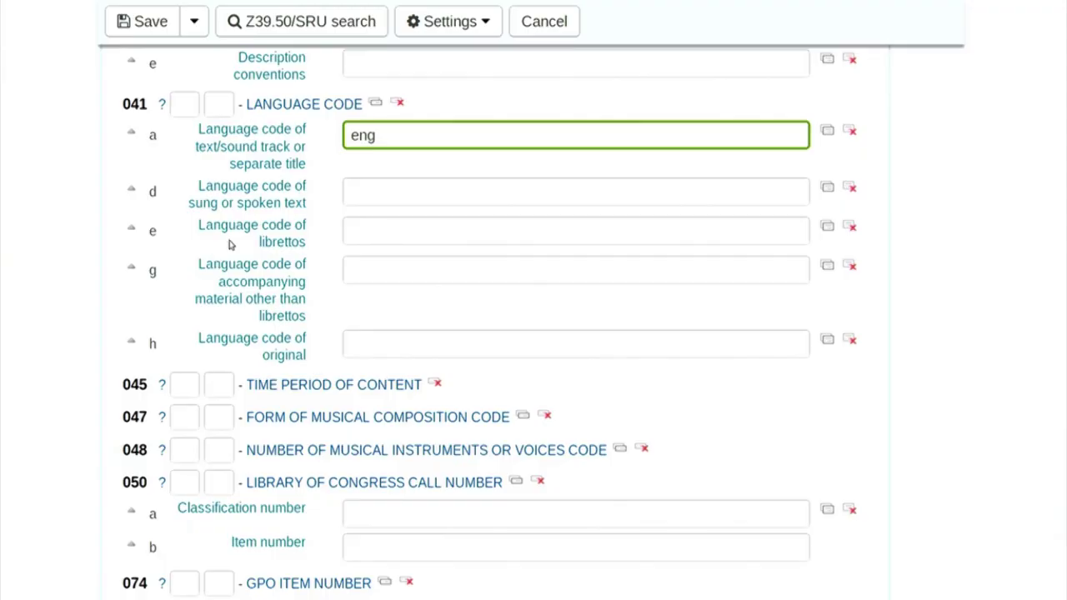
Move up the form to the 040 $c transcribing agency subfield.
scroll(231, 245, up, 3)
scroll(231, 245, up, 8)
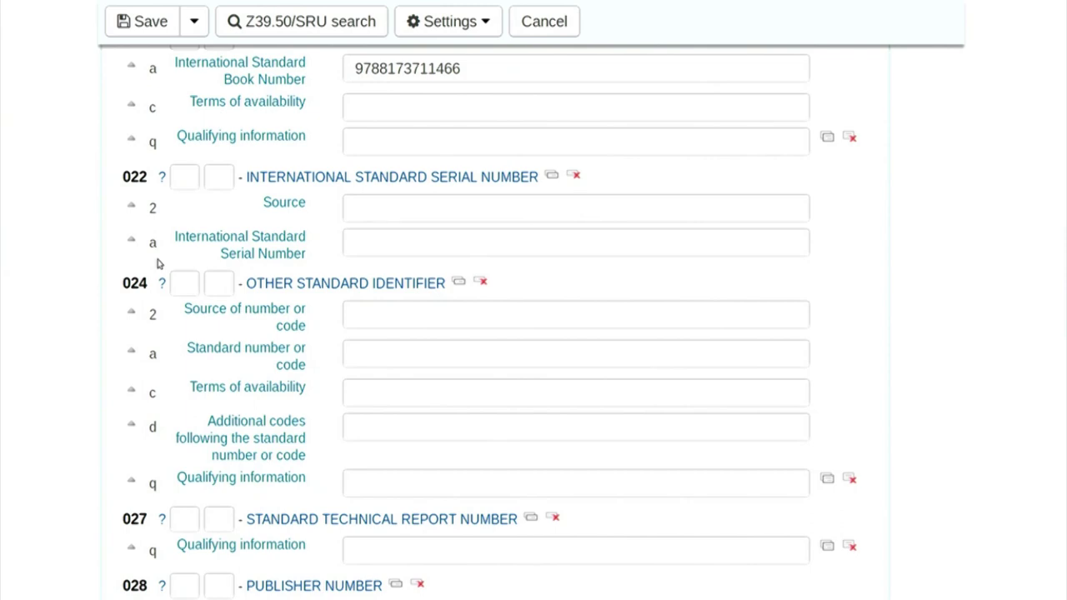
scroll(215, 285, down, 8)
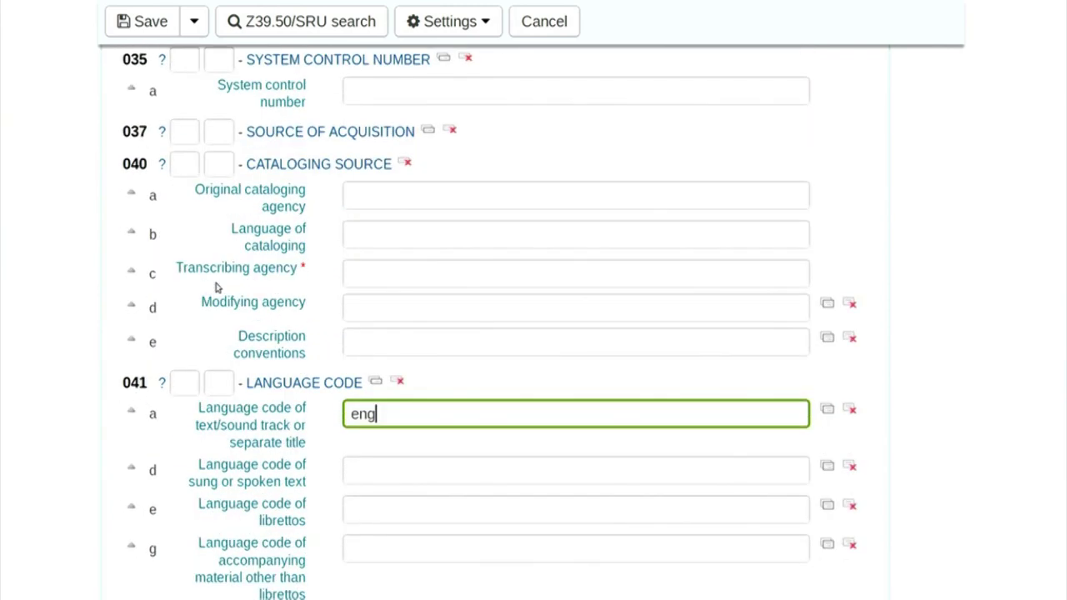
scroll(215, 285, down, 10)
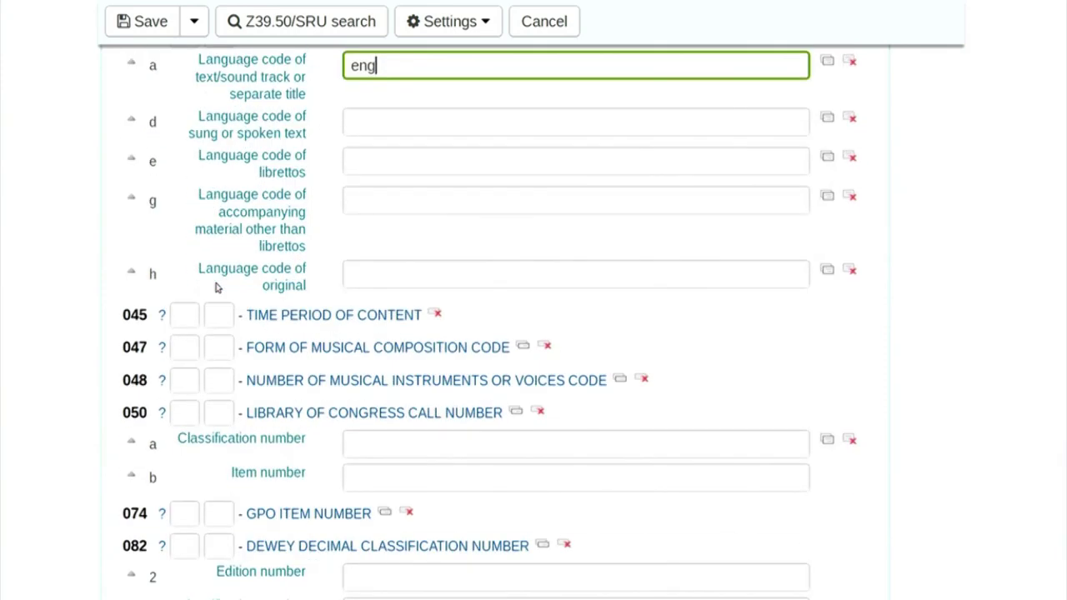
scroll(217, 283, up, 4)
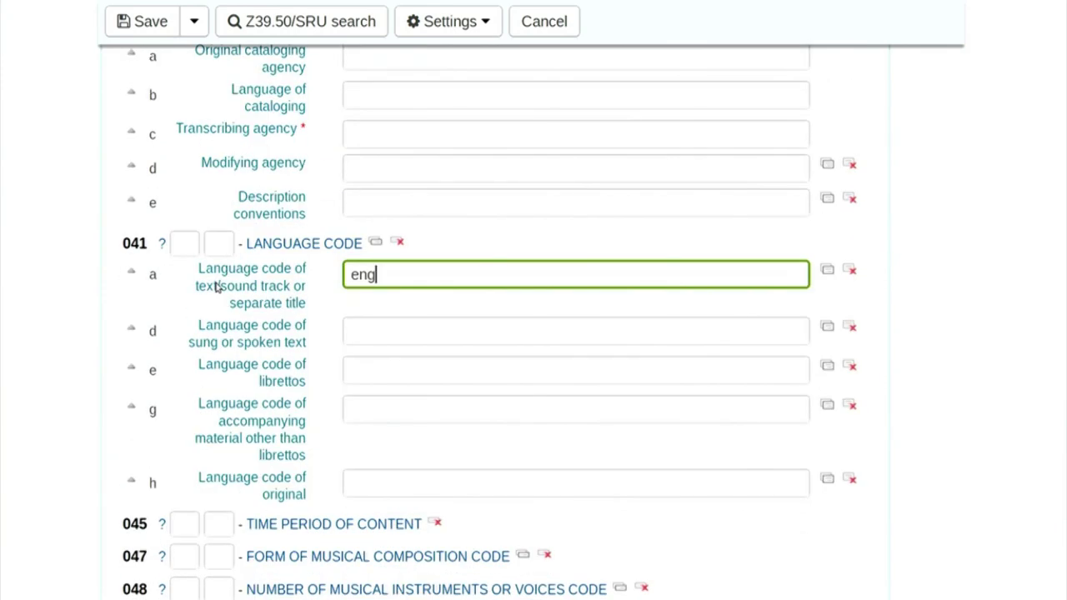
scroll(215, 286, up, 3)
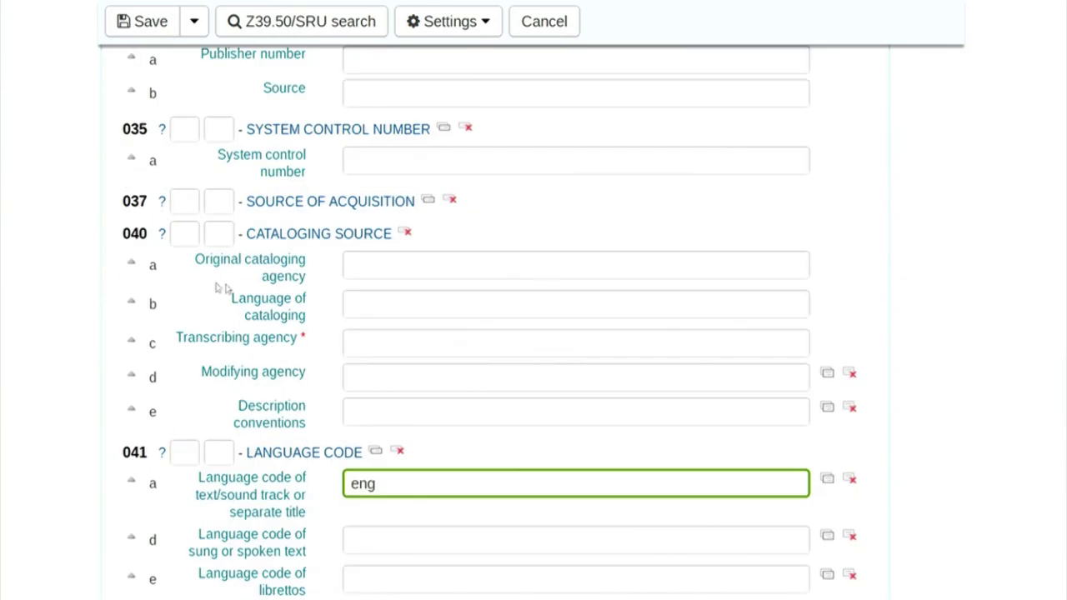
click(415, 338)
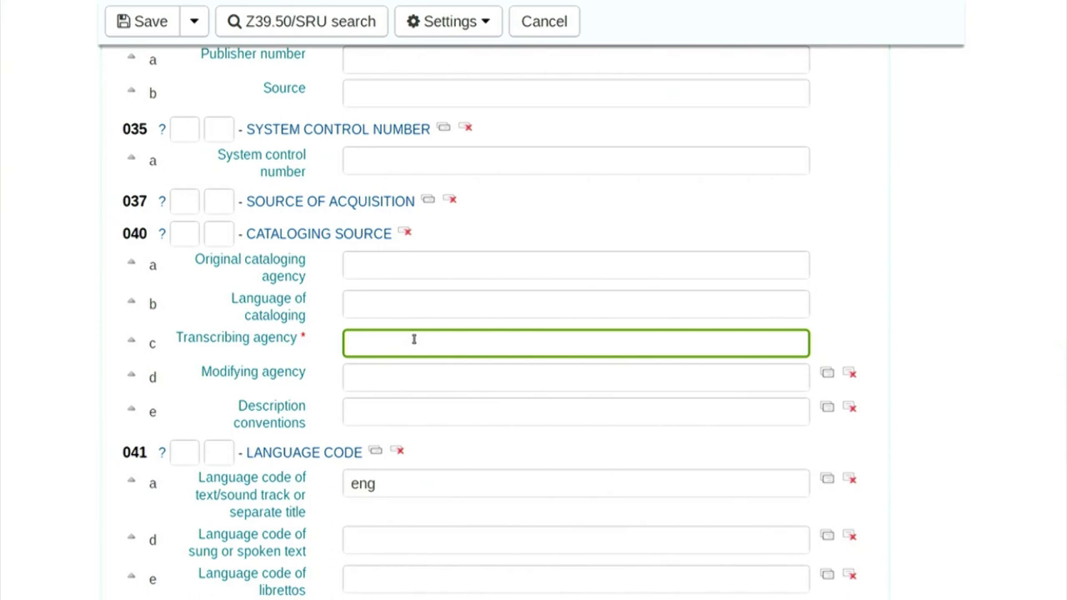
text(ll)
text(TL)
scroll(683, 182, up, 4)
scroll(684, 182, up, 10)
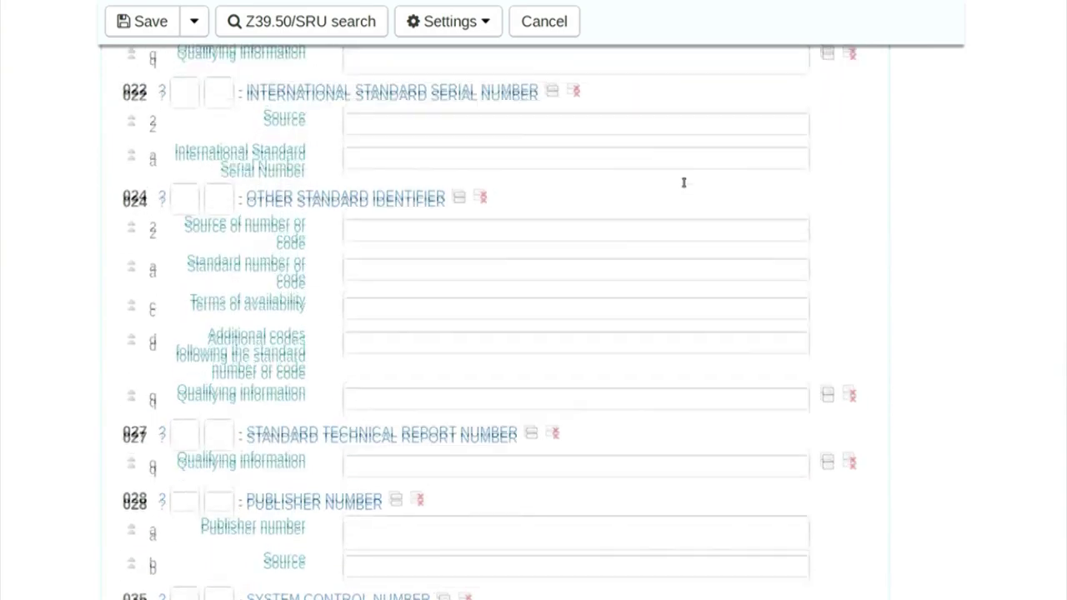
scroll(684, 181, up, 6)
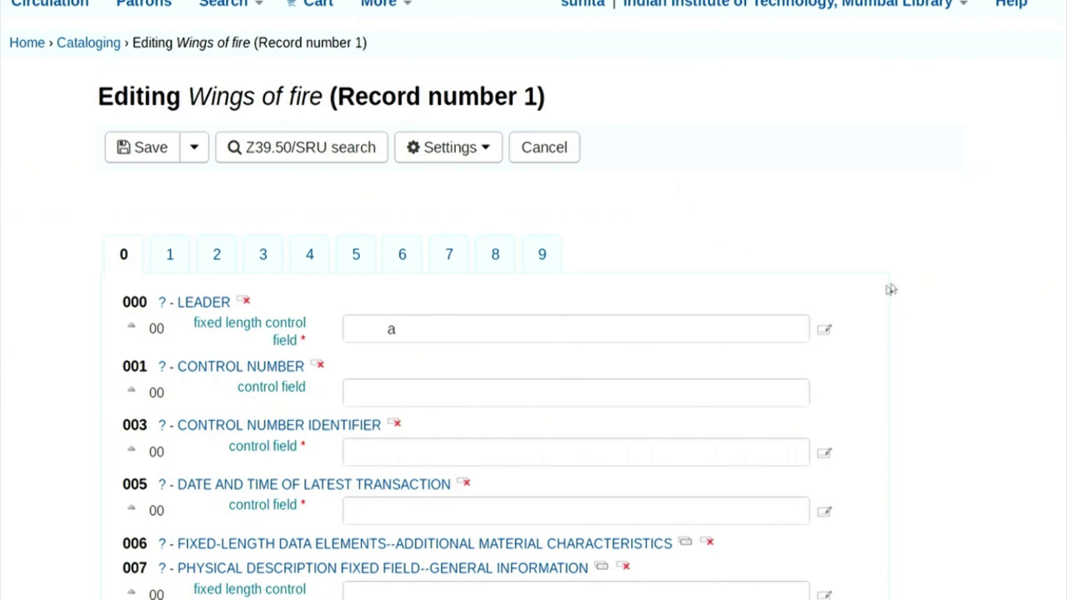
Show the author fields, check the author on Amazon, and return to 100 $a personal name.
click(174, 255)
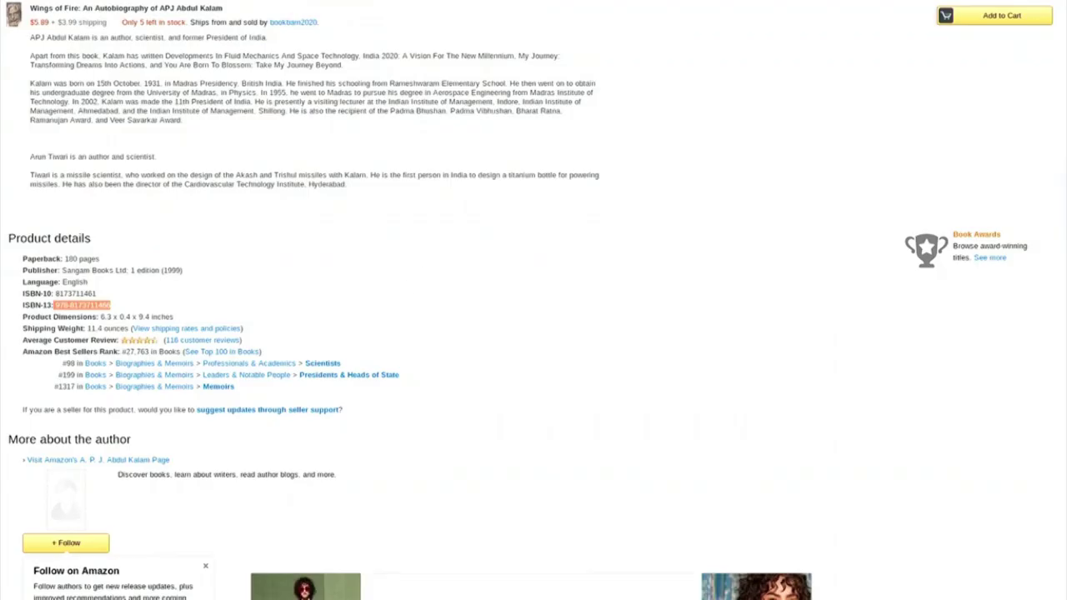
scroll(409, 287, up, 15)
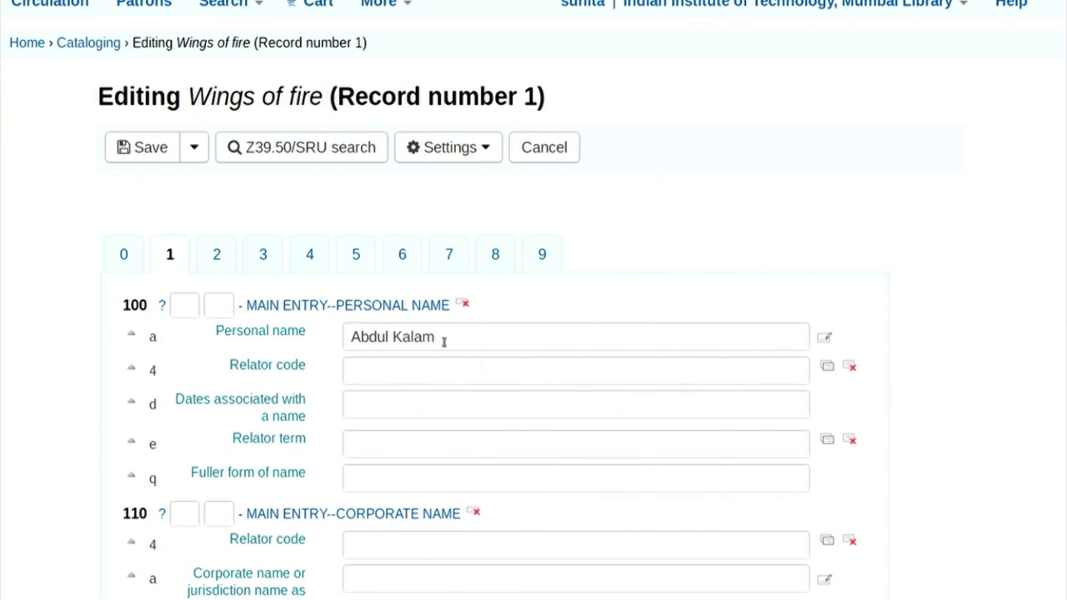
click(440, 339)
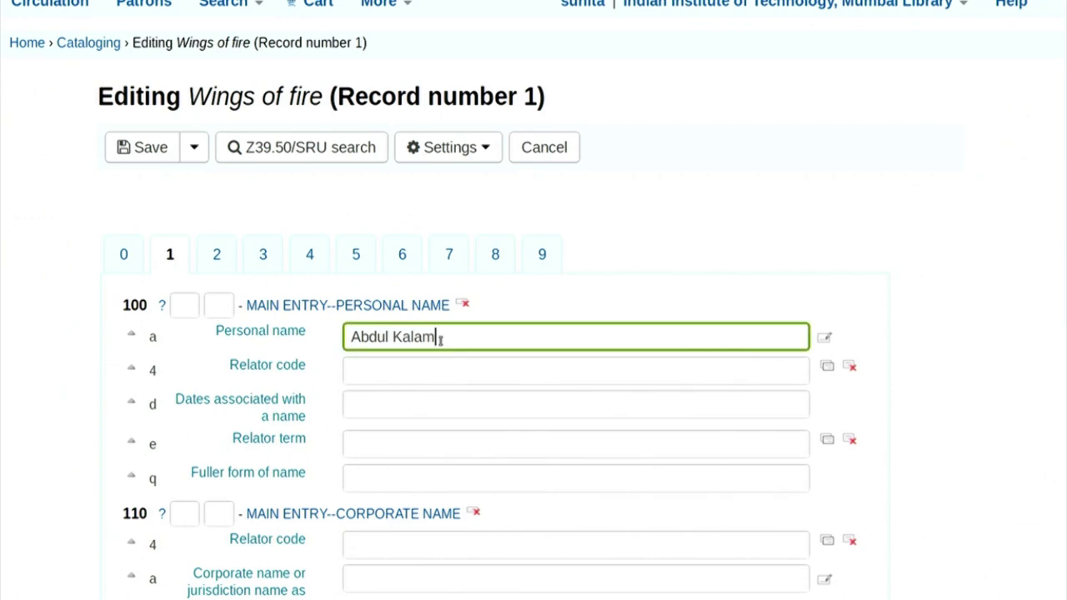
Complete the author name as 'Abdul Kalam, A. P. J.' and bring up the title fields.
text(, A. P. J.)
scroll(171, 151, down, 3)
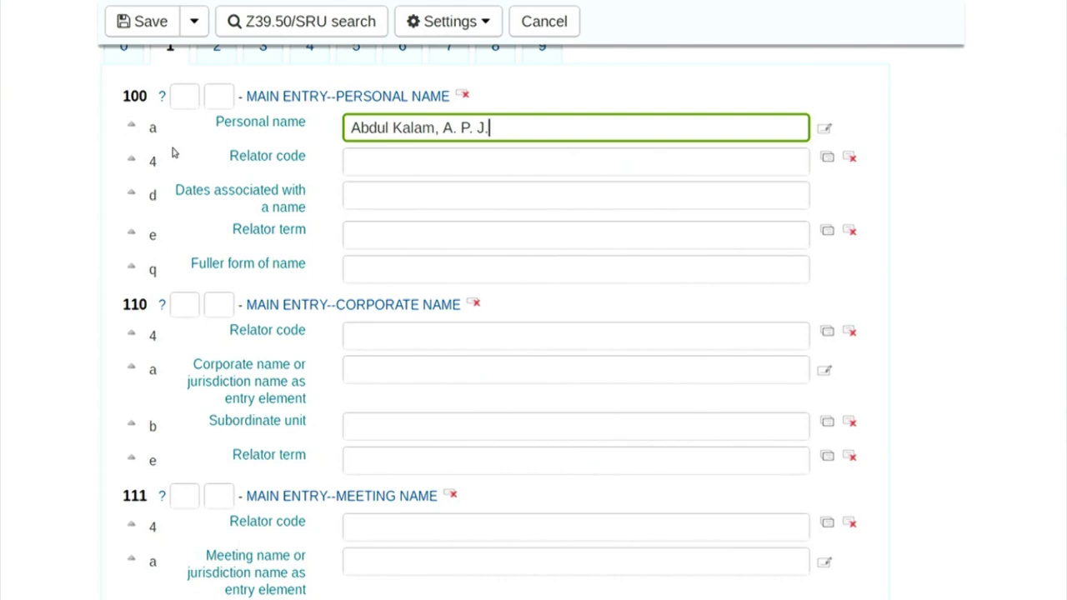
scroll(179, 153, up, 3)
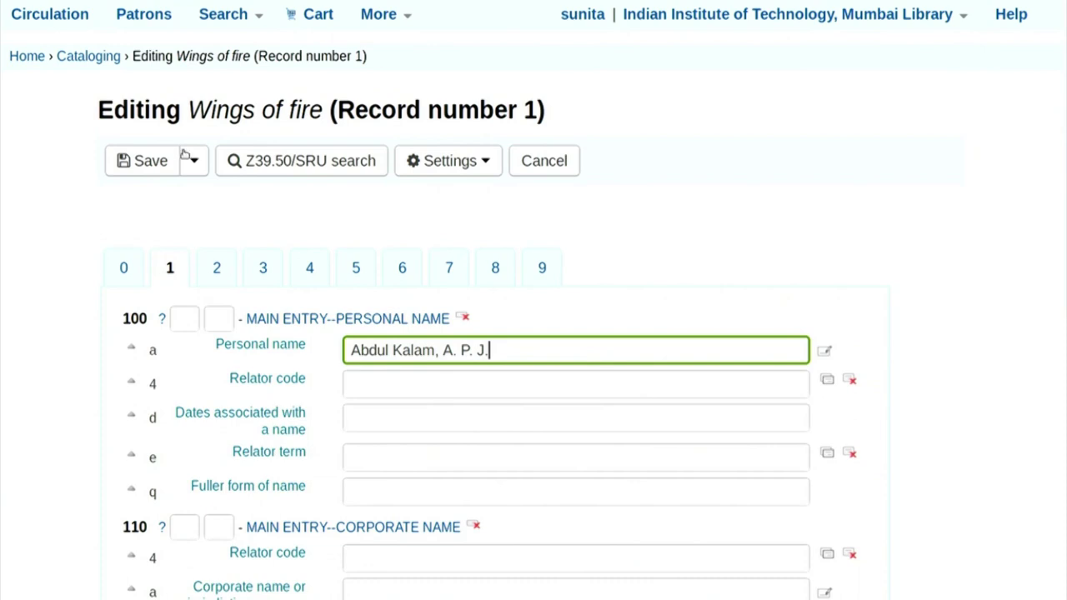
click(218, 270)
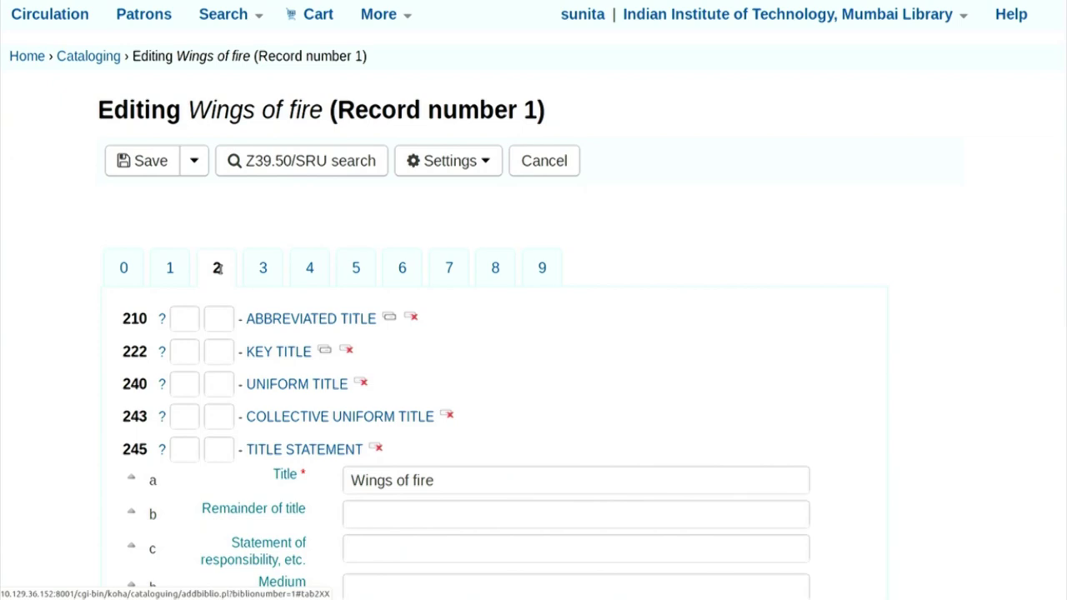
Copy the subtitle from Amazon and end the 245 title 'Wings of fire' with a colon.
scroll(375, 436, down, 1)
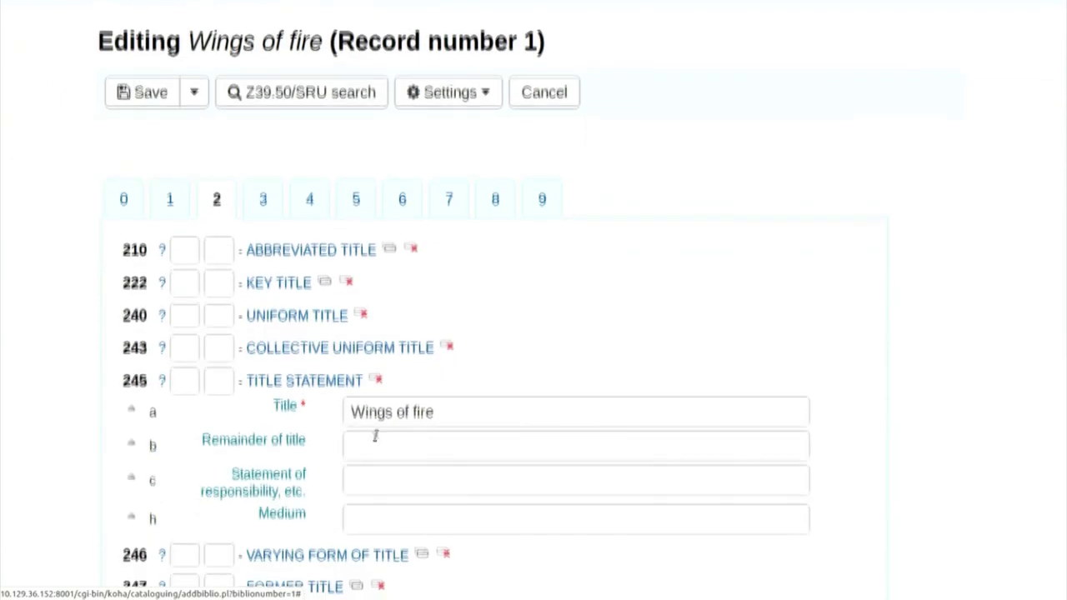
click(528, 412)
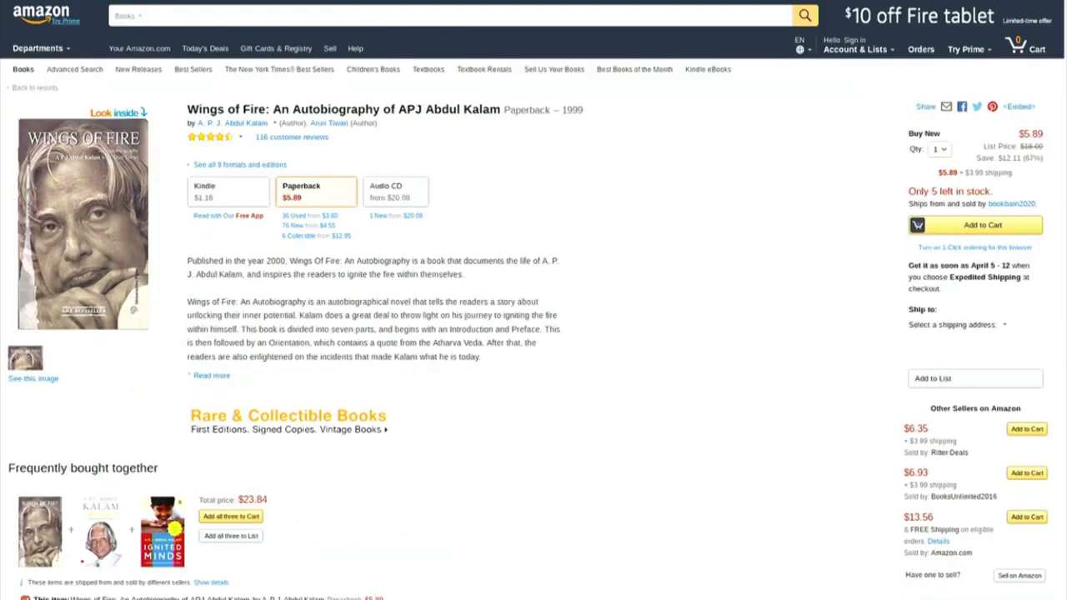
drag(268, 123, 397, 109)
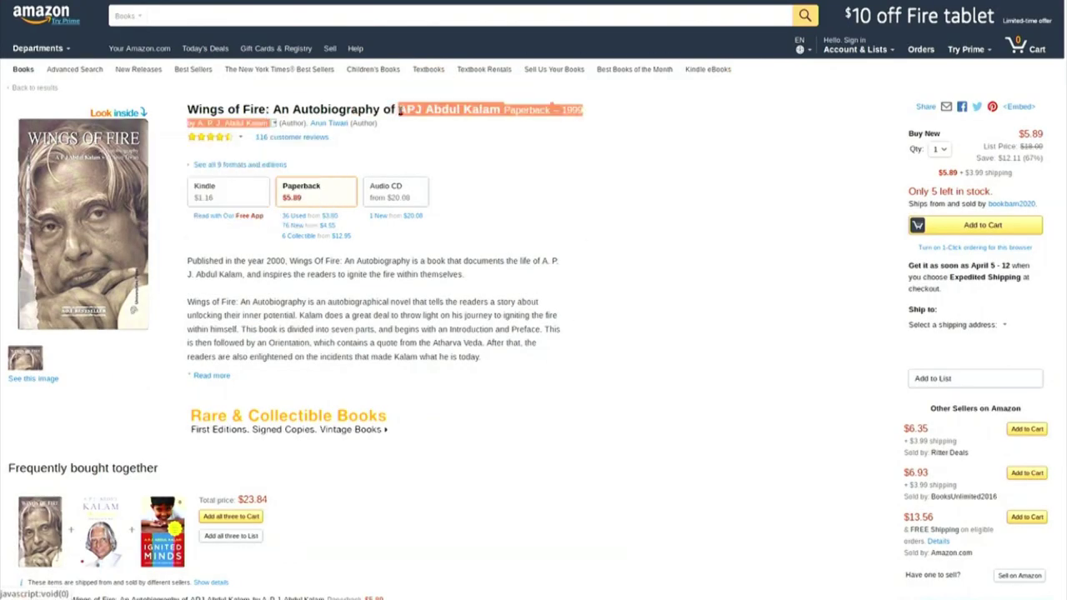
drag(273, 109, 505, 107)
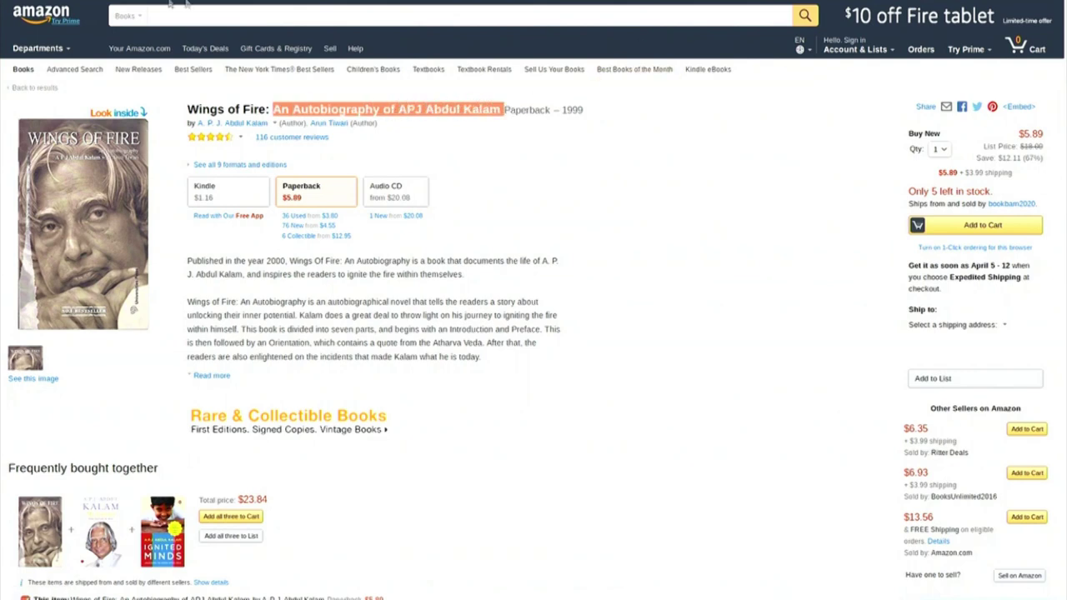
key(ctrl+Tab)
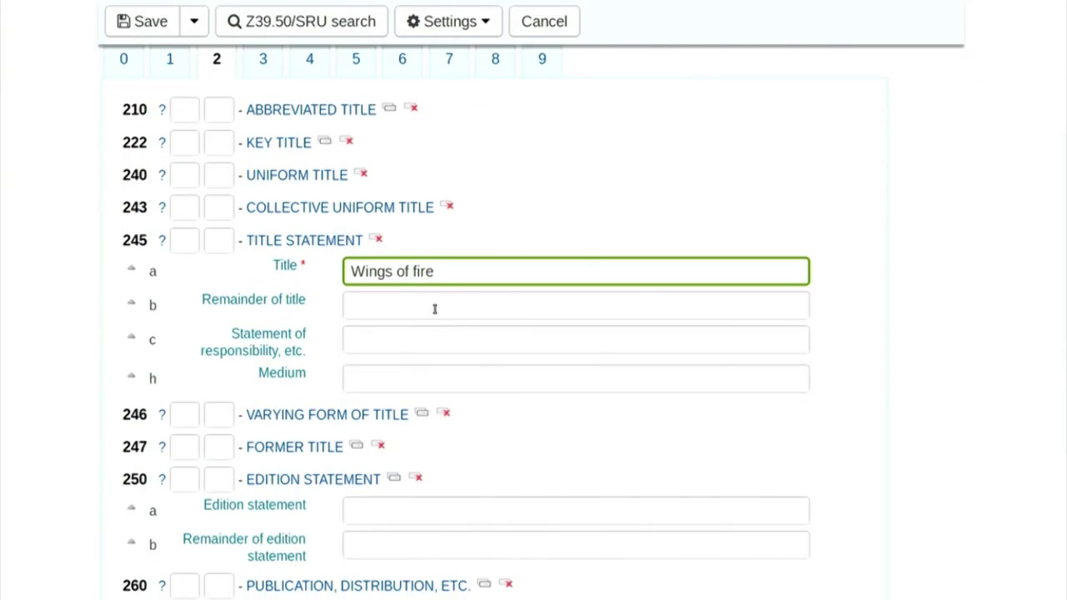
text(:)
Enter 'an autobiography of APJ Abdul Kalam' as the 245 $b remainder of title.
click(421, 302)
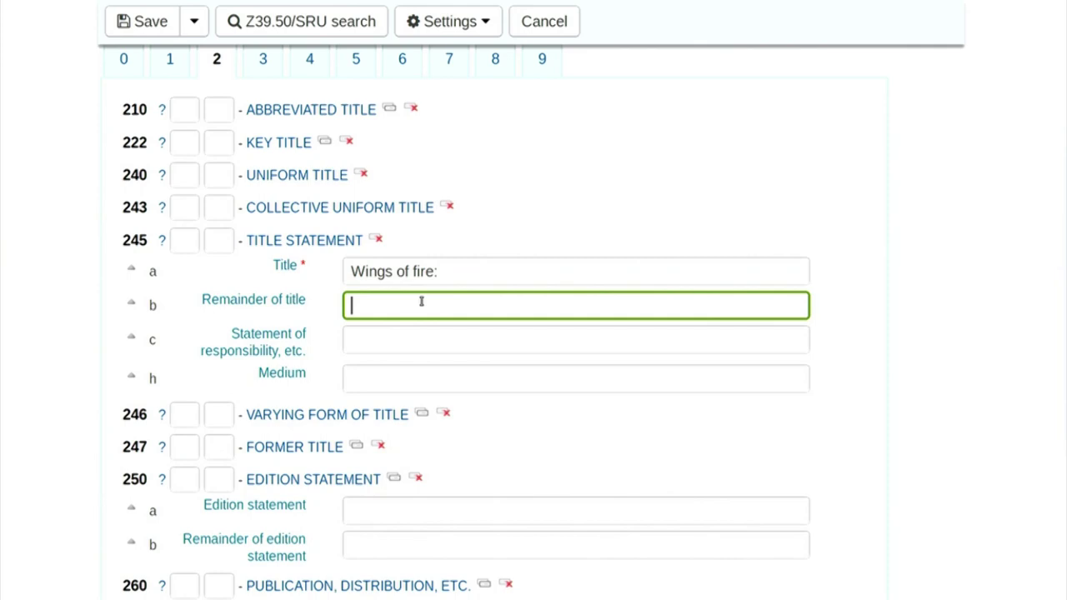
text(an autom)
key(BackSpace)
text(biography)
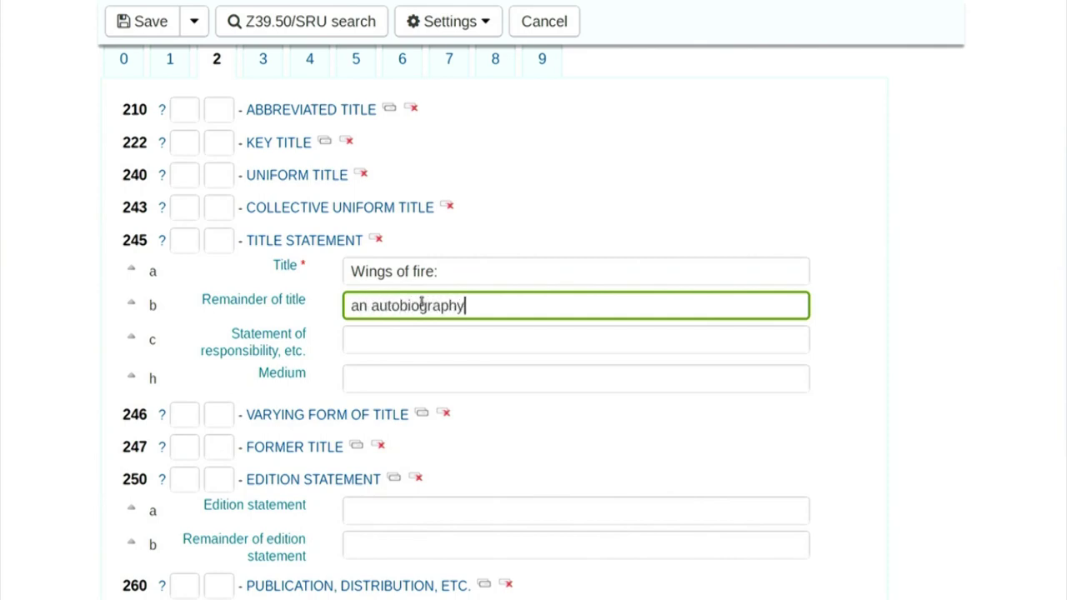
text( of APJ Ab)
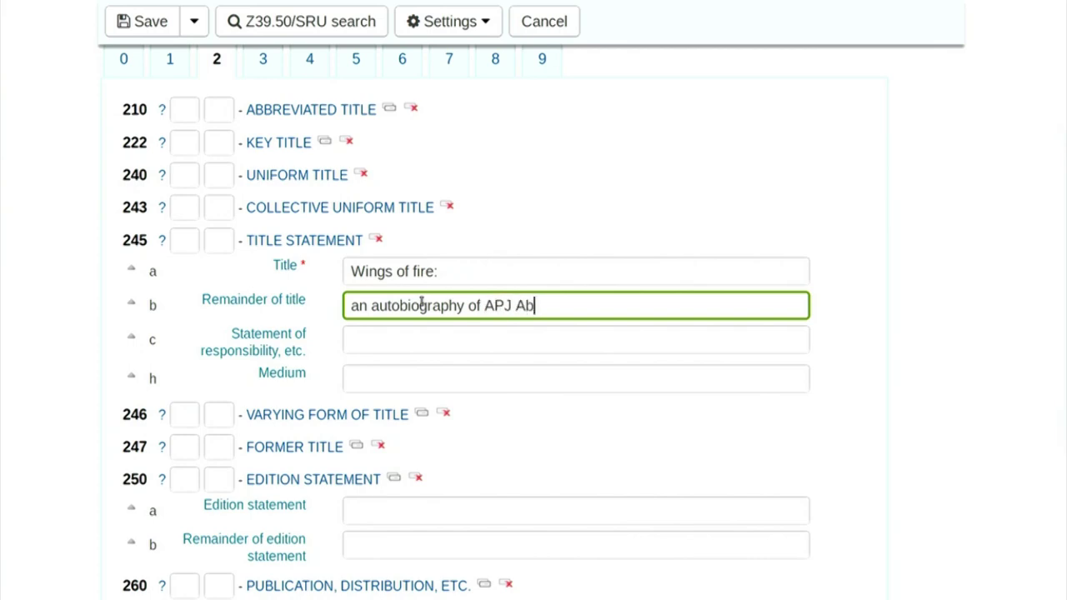
text(dul Kalam)
scroll(626, 232, down, 2)
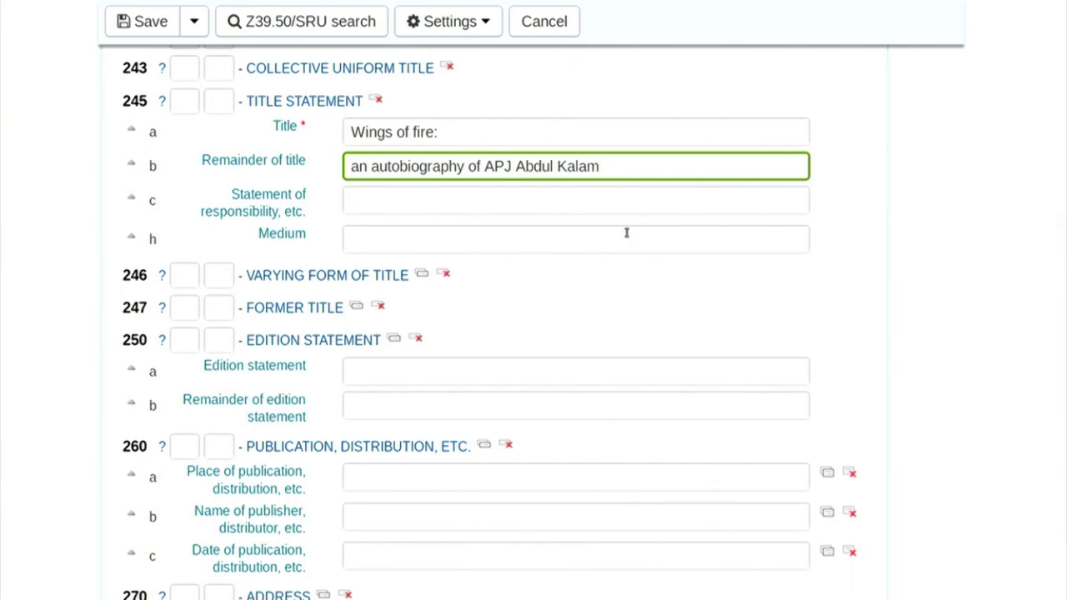
scroll(614, 450, down, 1)
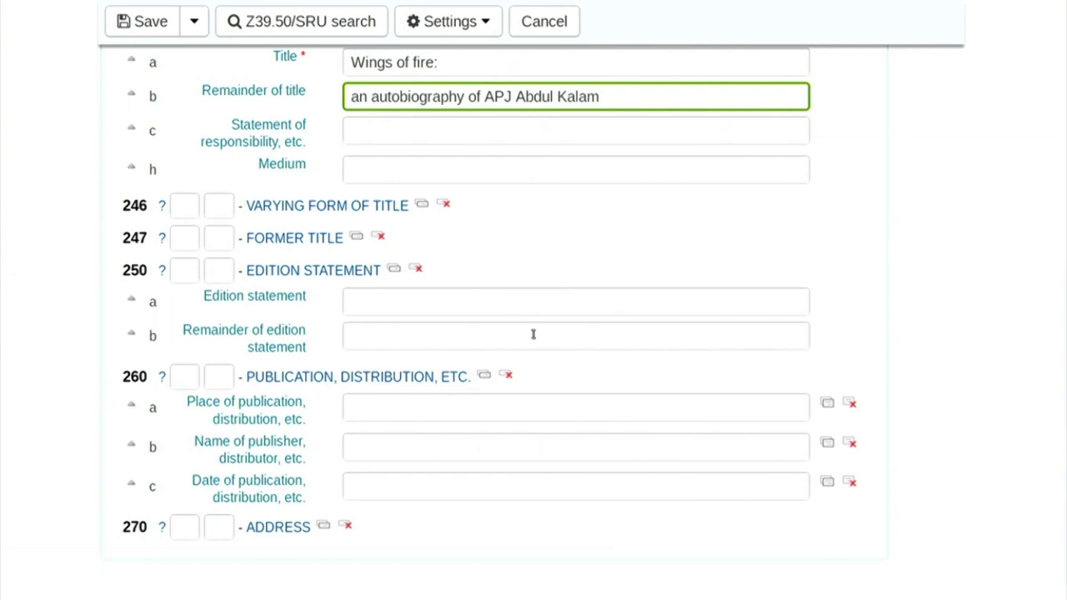
Enter New Delhi as the 260 $a place of publication.
click(463, 303)
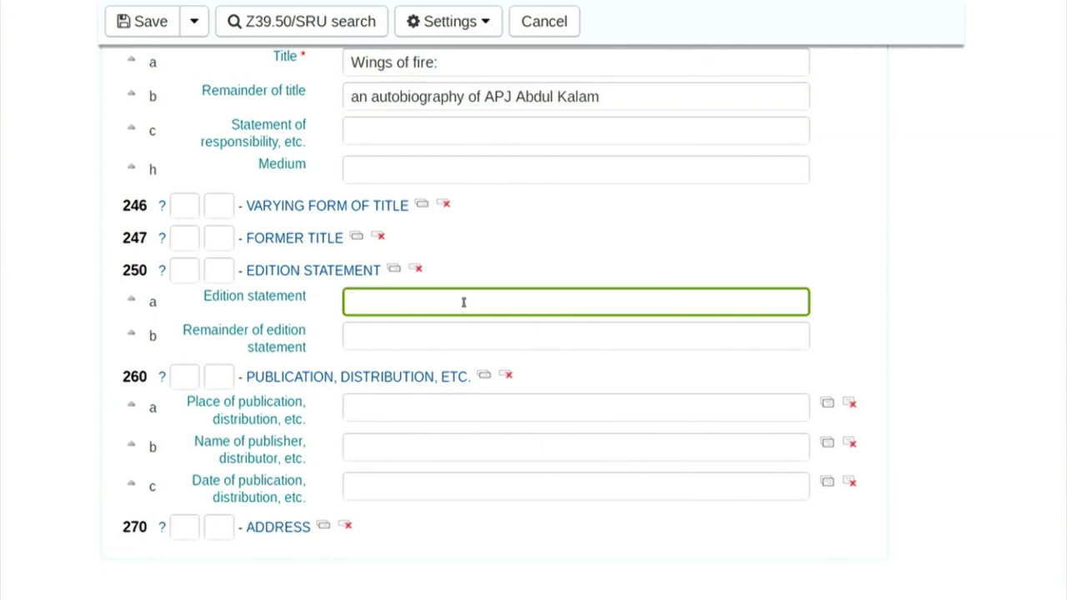
scroll(622, 481, down, 1)
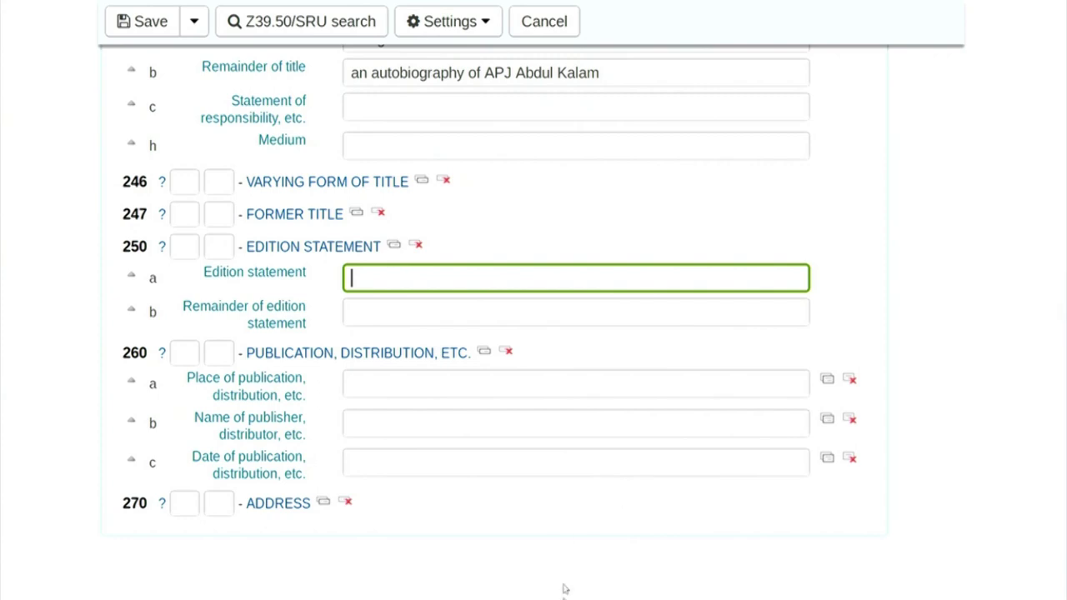
click(435, 389)
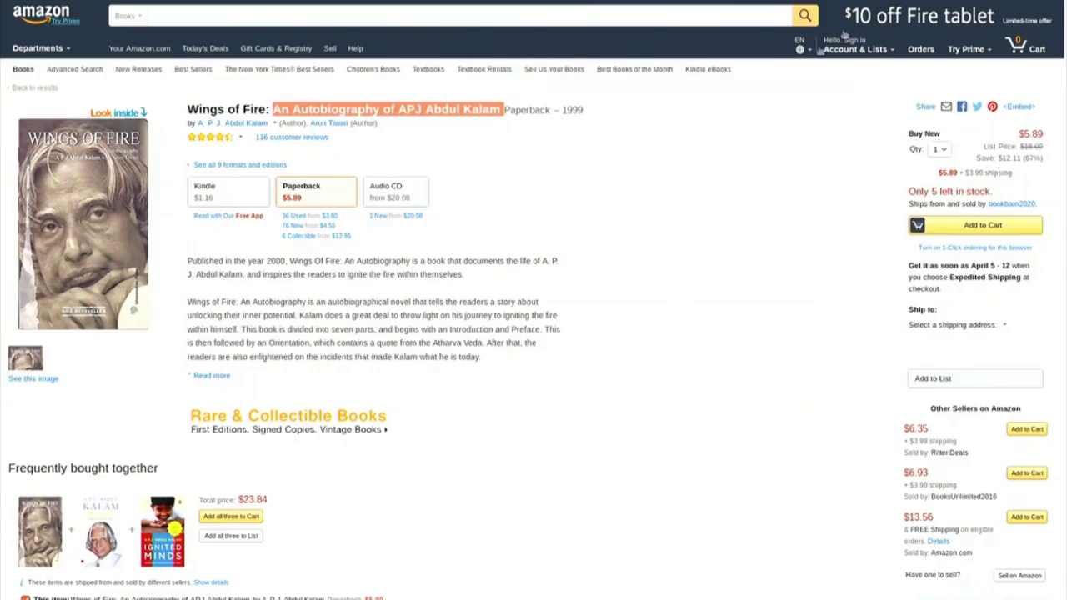
scroll(652, 184, down, 5)
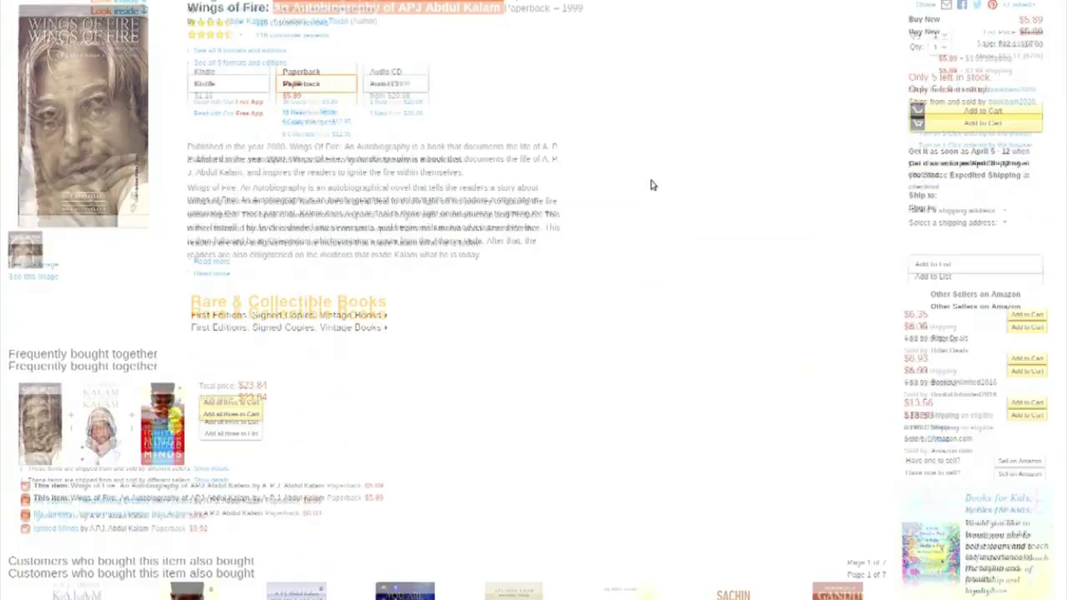
scroll(652, 189, down, 9)
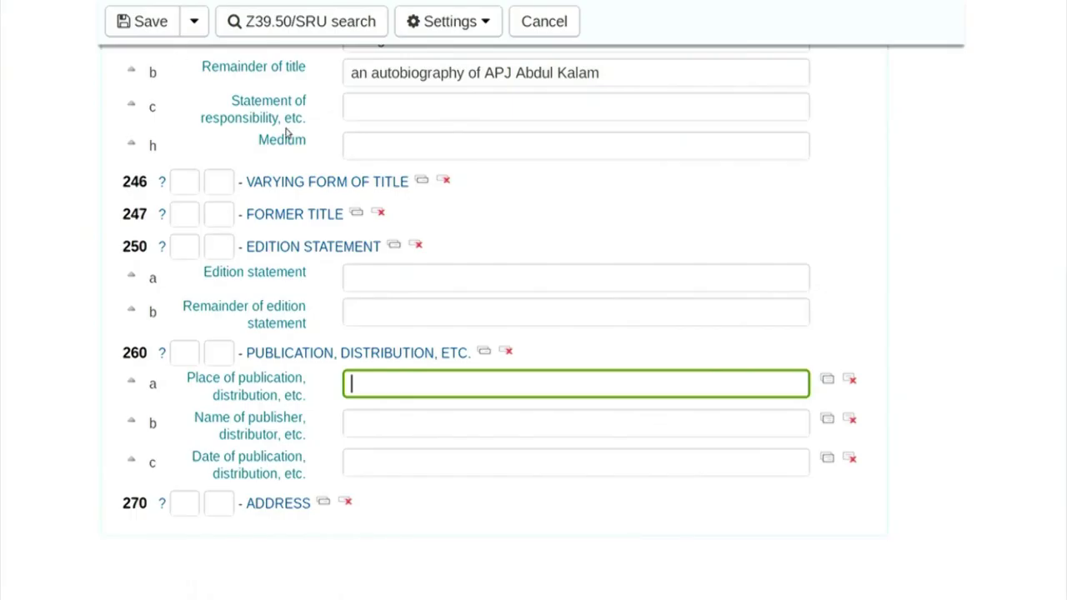
text(New Delhi)
key(Tab)
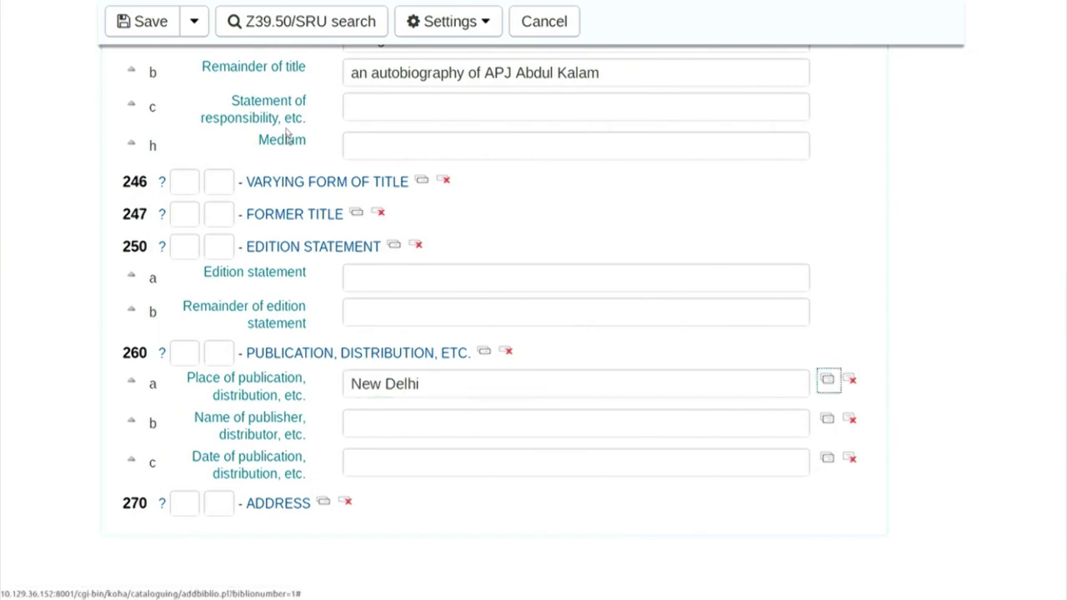
Enter publisher Sangam Books and publication date 1999 in field 260.
click(540, 437)
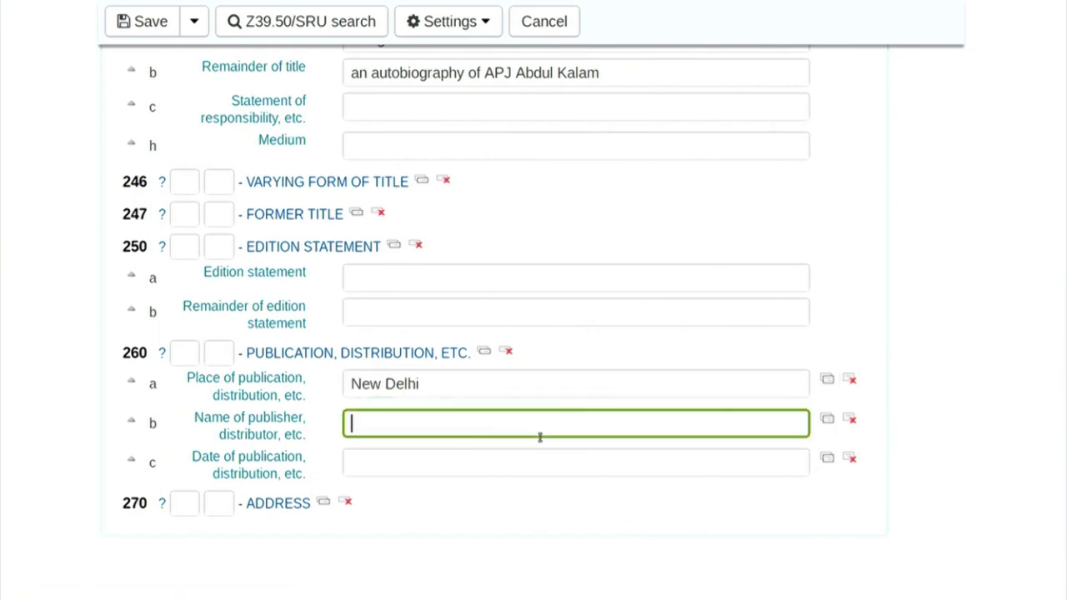
text(Sangam Book)
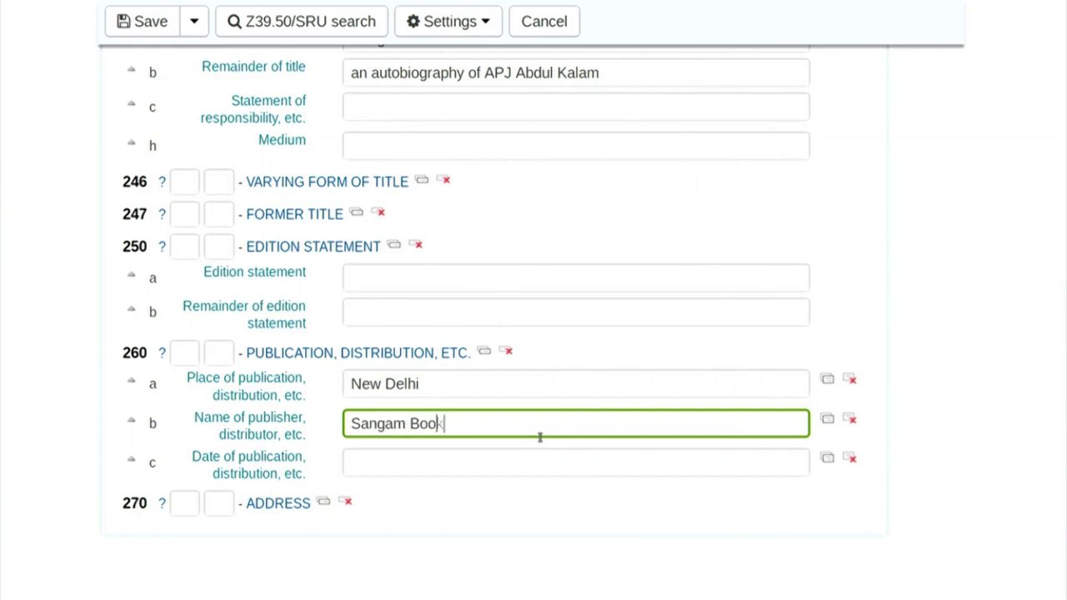
text(s)
key(Tab)
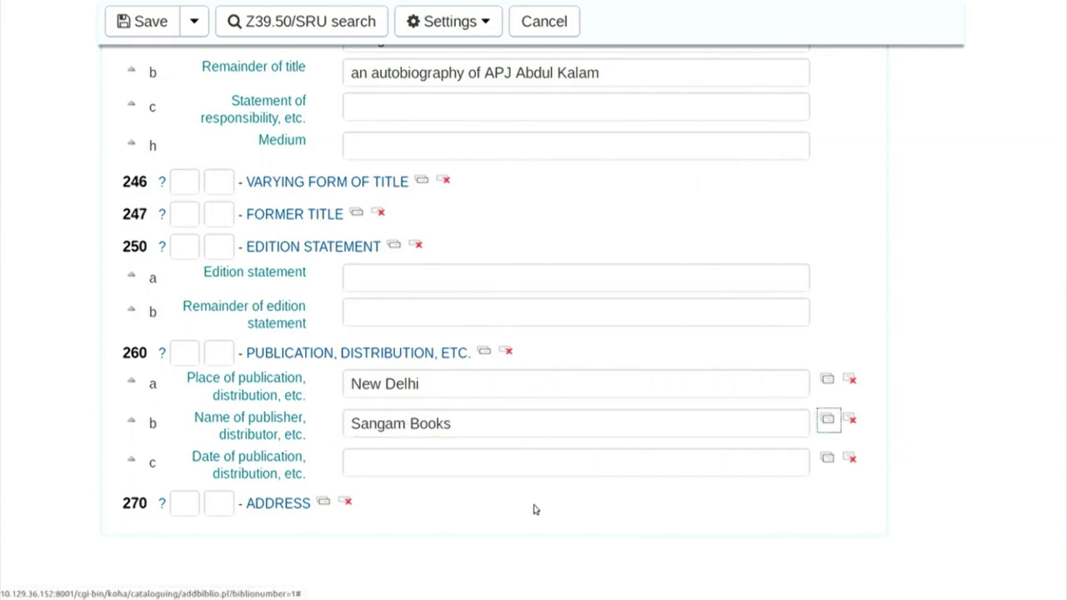
click(480, 461)
text(1999)
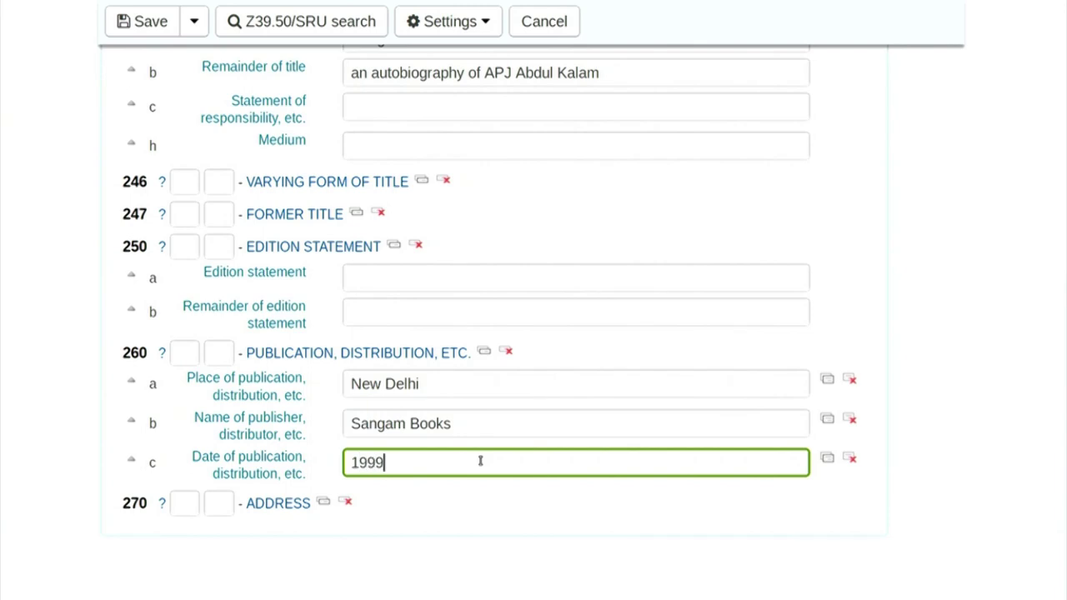
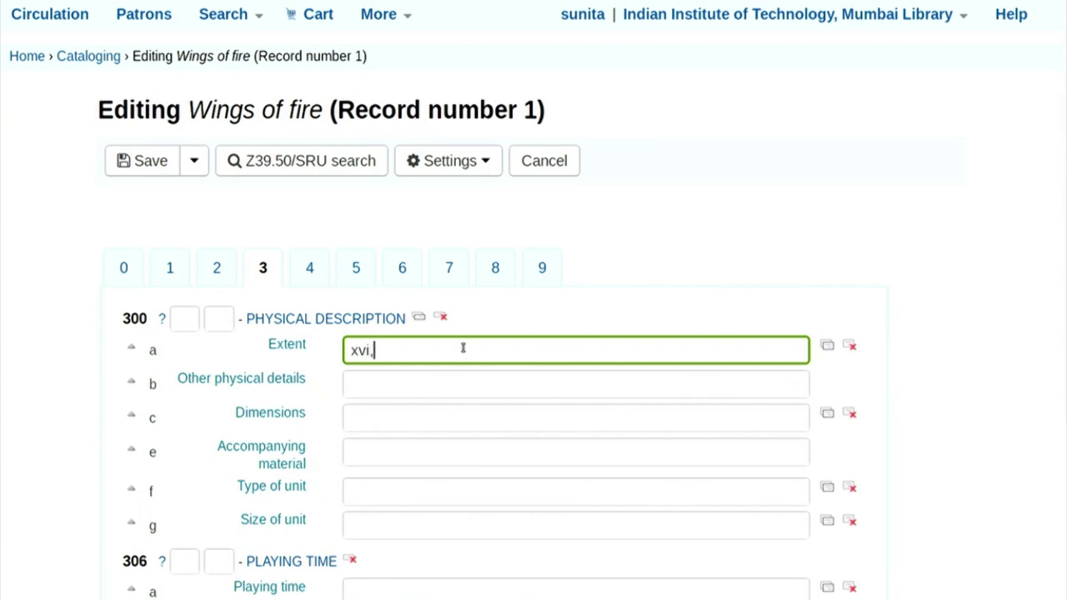
Complete the 300$a Extent as 'xvi, 300 p.' and move to the tab 4 series fields.
text(300 p.)
scroll(265, 325, down, 3)
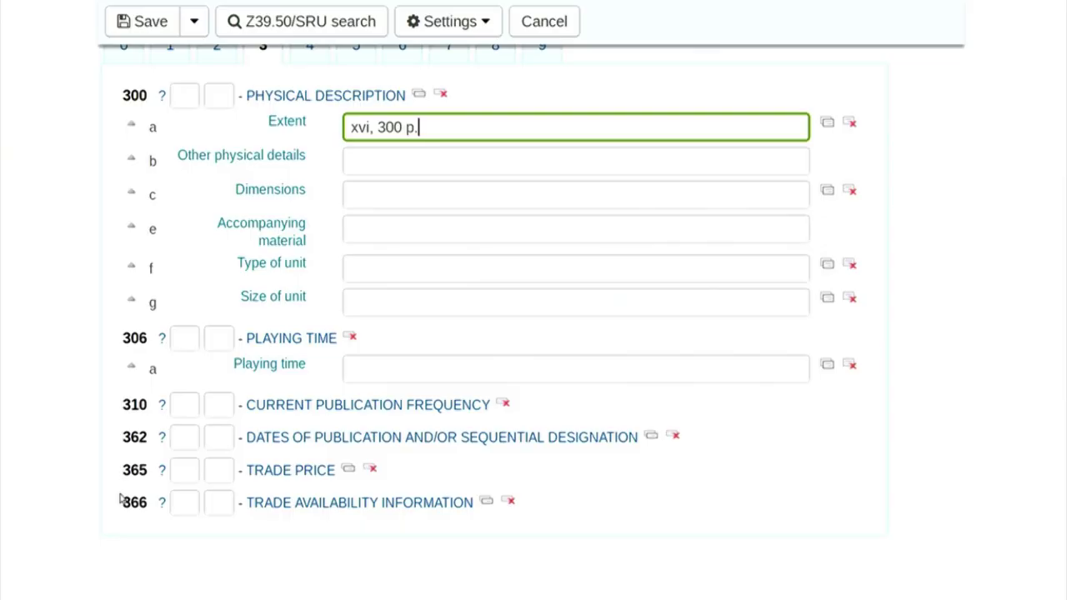
scroll(119, 499, up, 3)
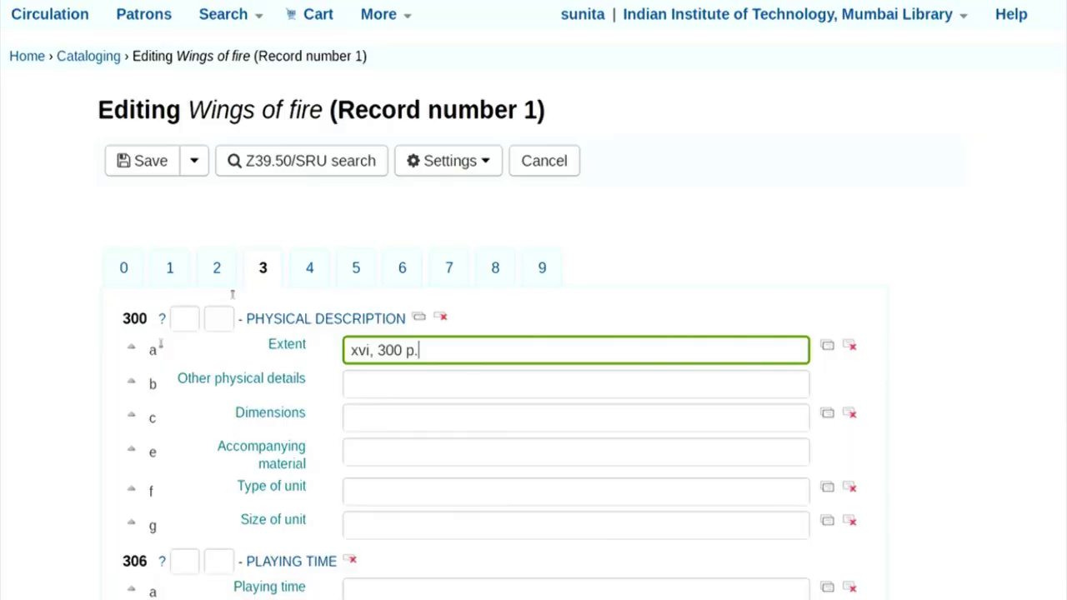
click(308, 267)
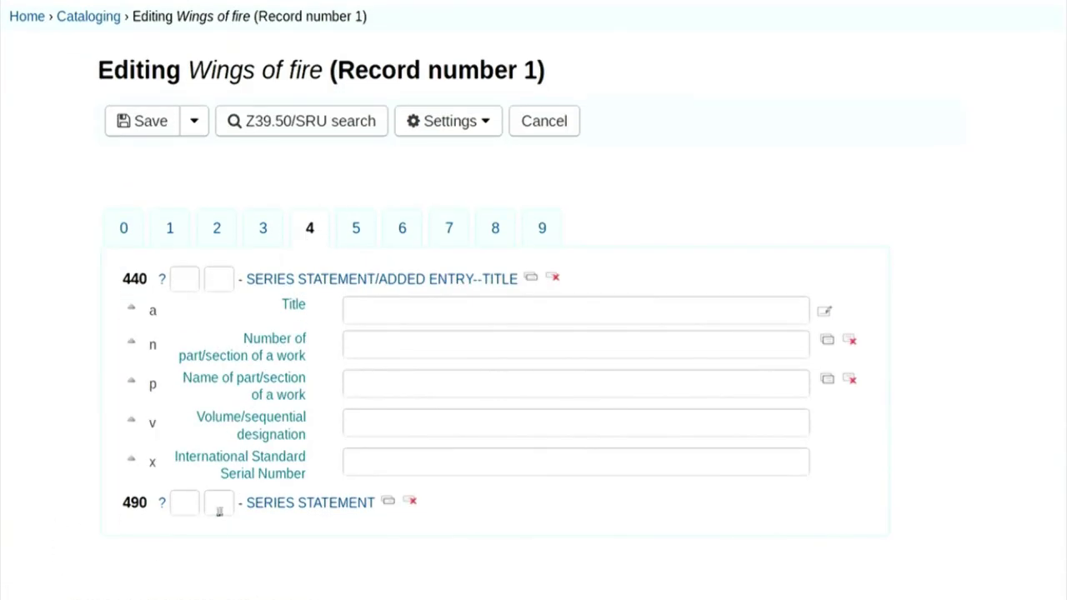
Expand the 490 Series statement subfields and scroll through them.
click(260, 505)
scroll(262, 507, down, 2)
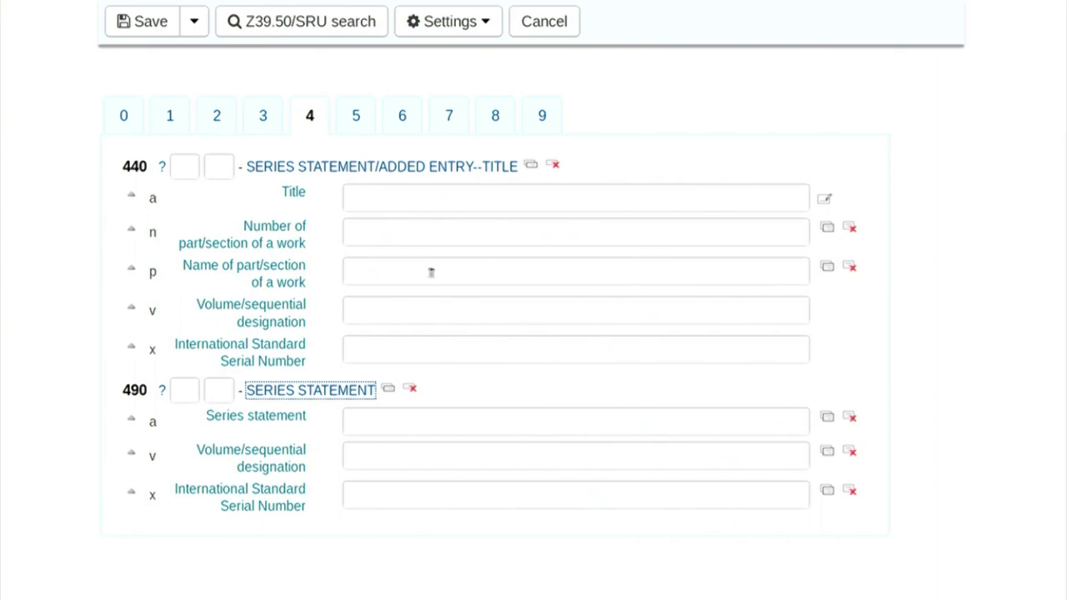
On tab 6, add a 650 subject with topical term 'Biography' and geographic subdivision 'Indian'.
click(401, 115)
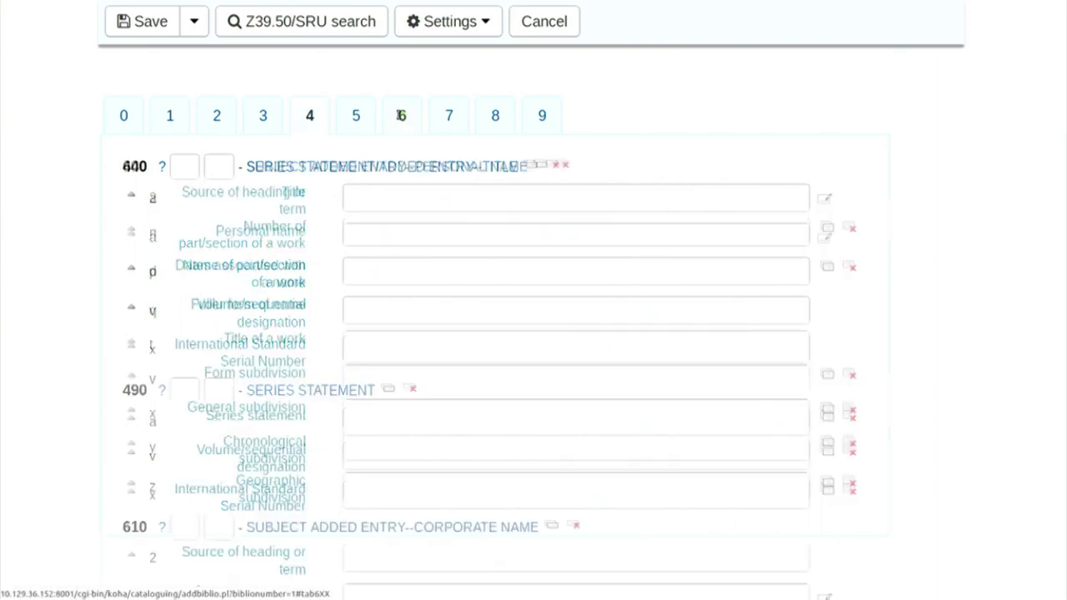
scroll(411, 202, down, 2)
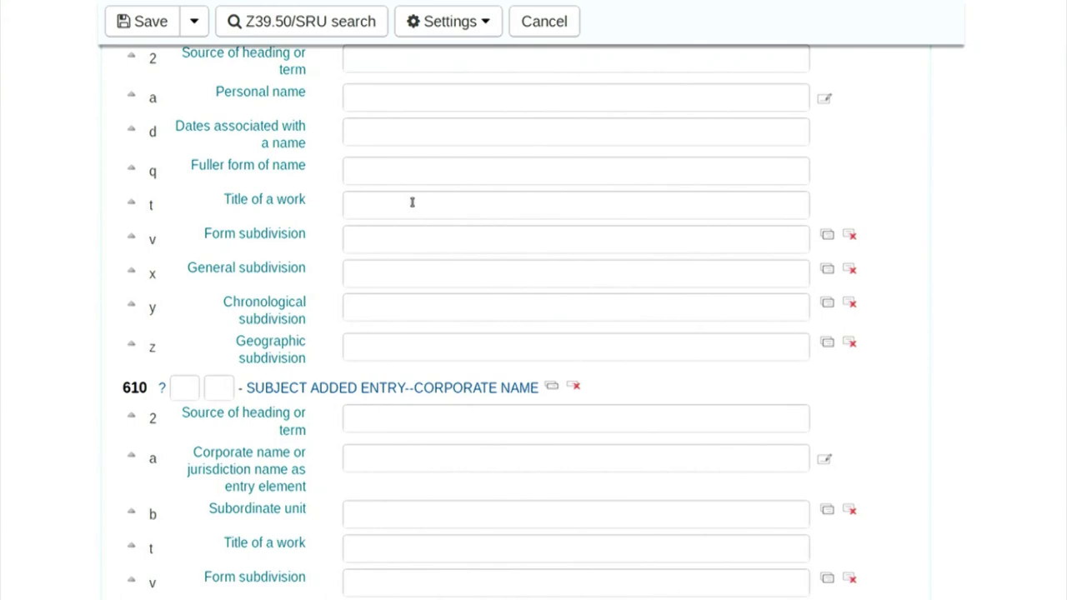
scroll(414, 158, down, 10)
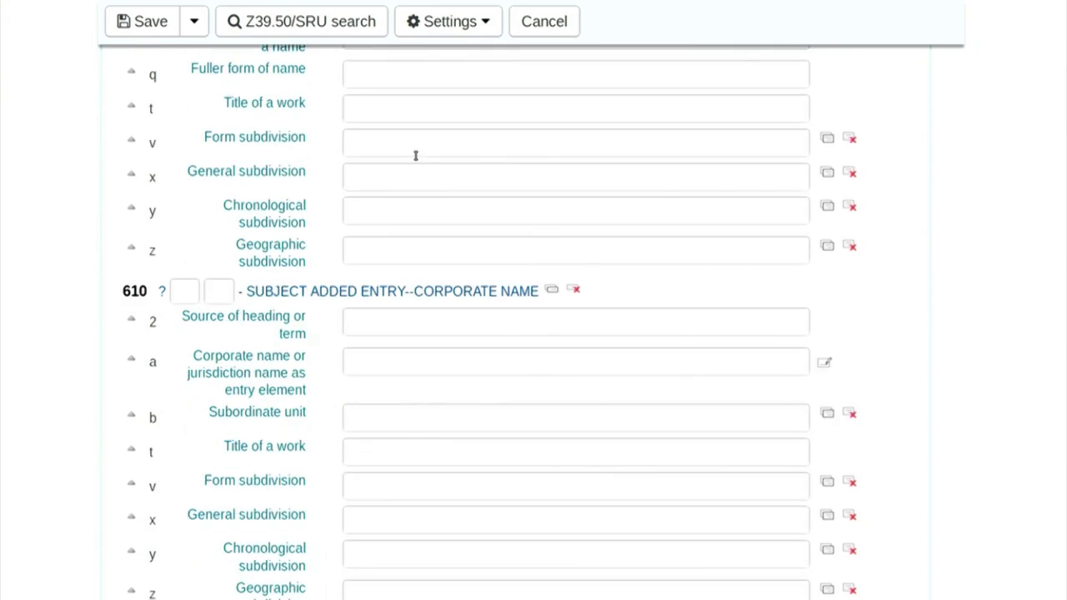
scroll(416, 161, down, 3)
click(407, 216)
click(431, 256)
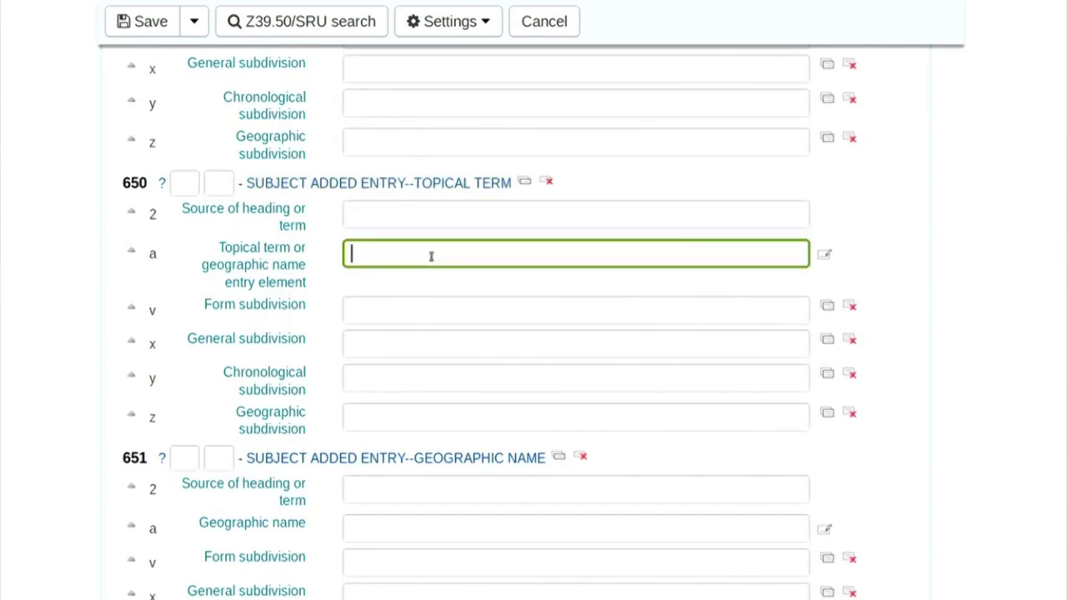
text(Biography)
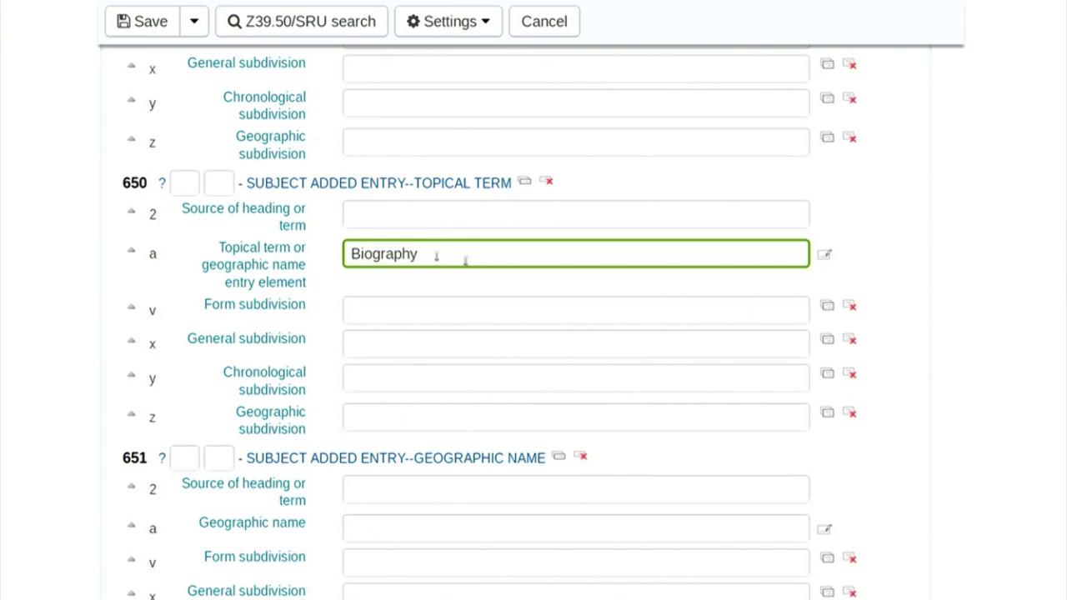
scroll(495, 279, down, 3)
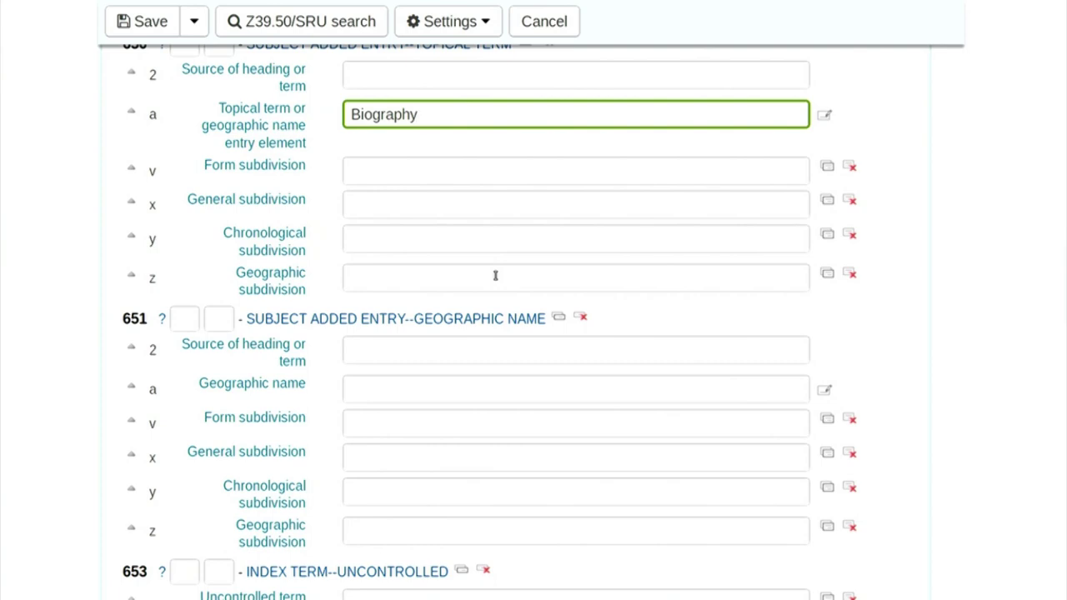
click(429, 281)
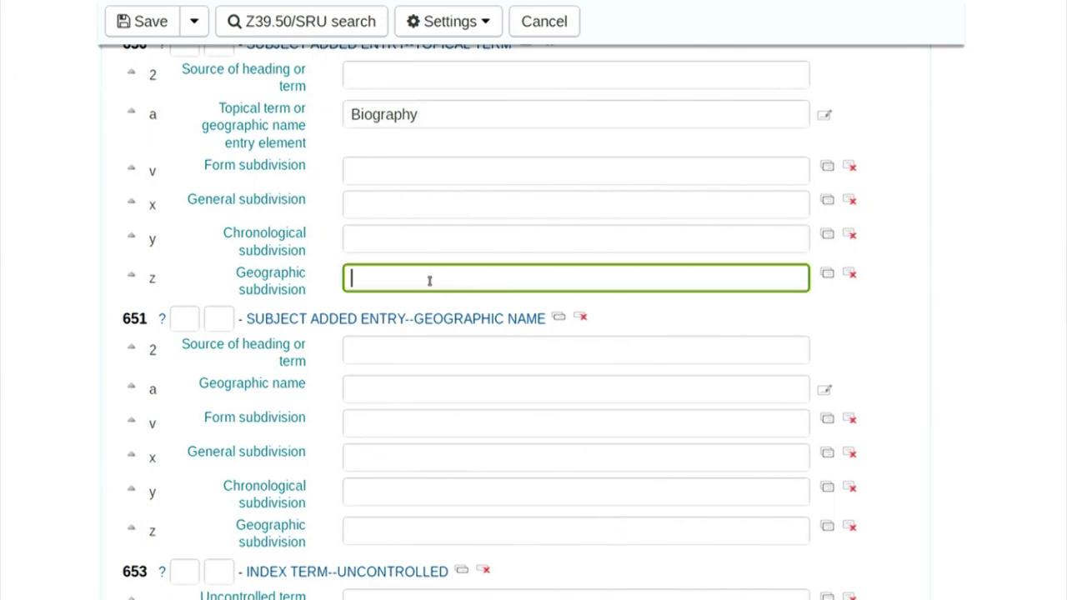
text(Indian)
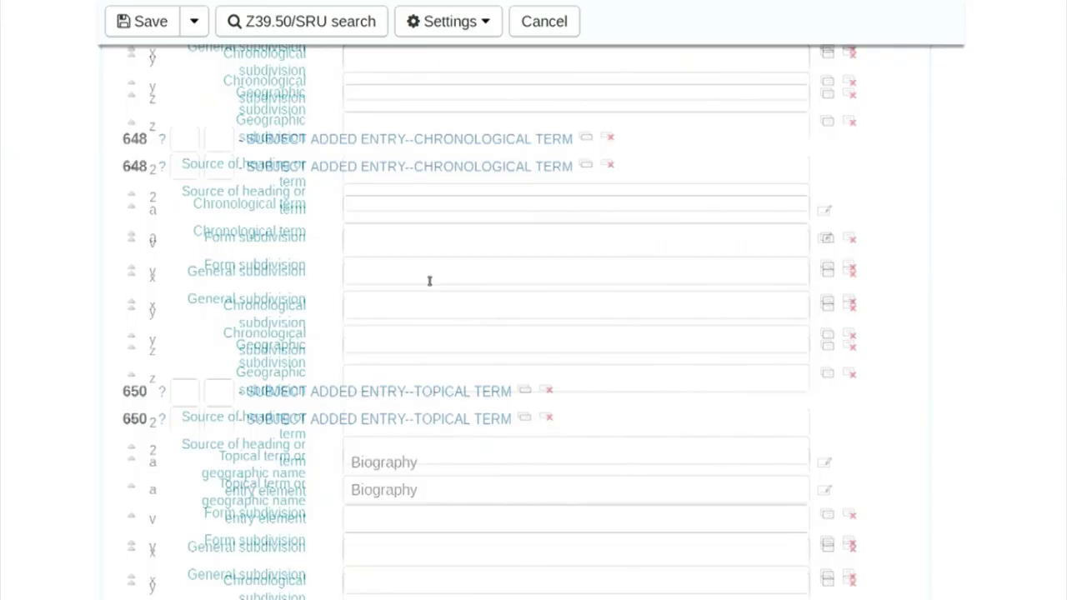
scroll(429, 281, up, 20)
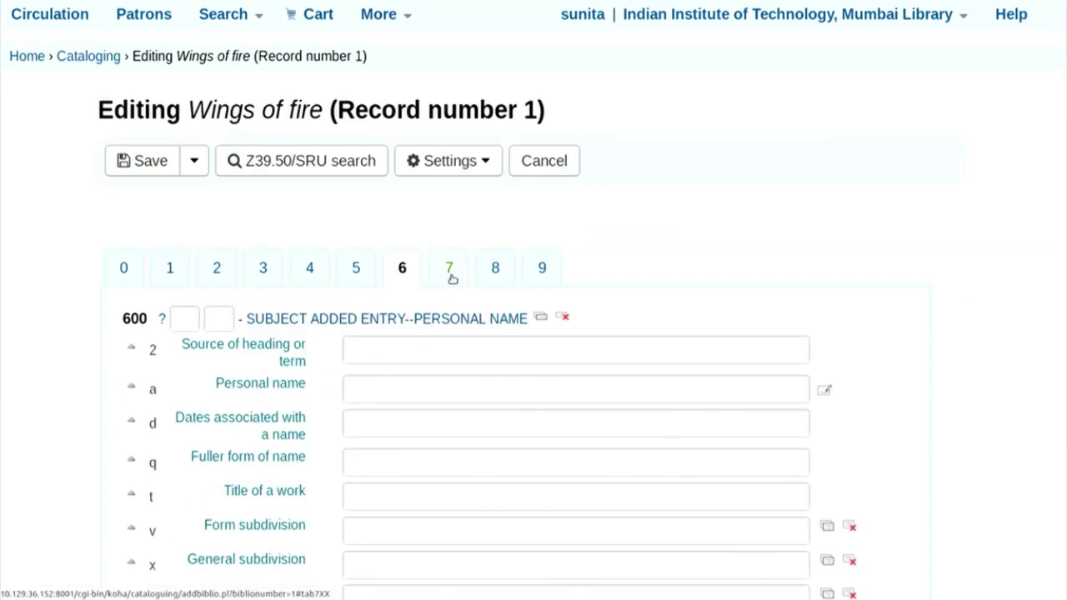
Go to the tab 7 added entry fields and review the Wings of Fire author details.
click(450, 273)
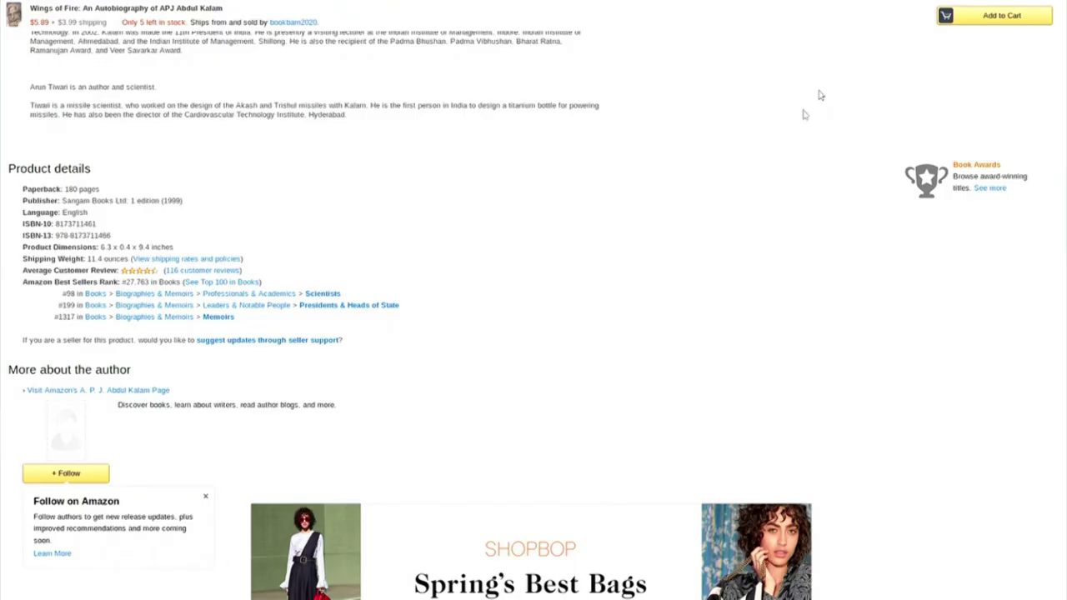
scroll(746, 172, up, 15)
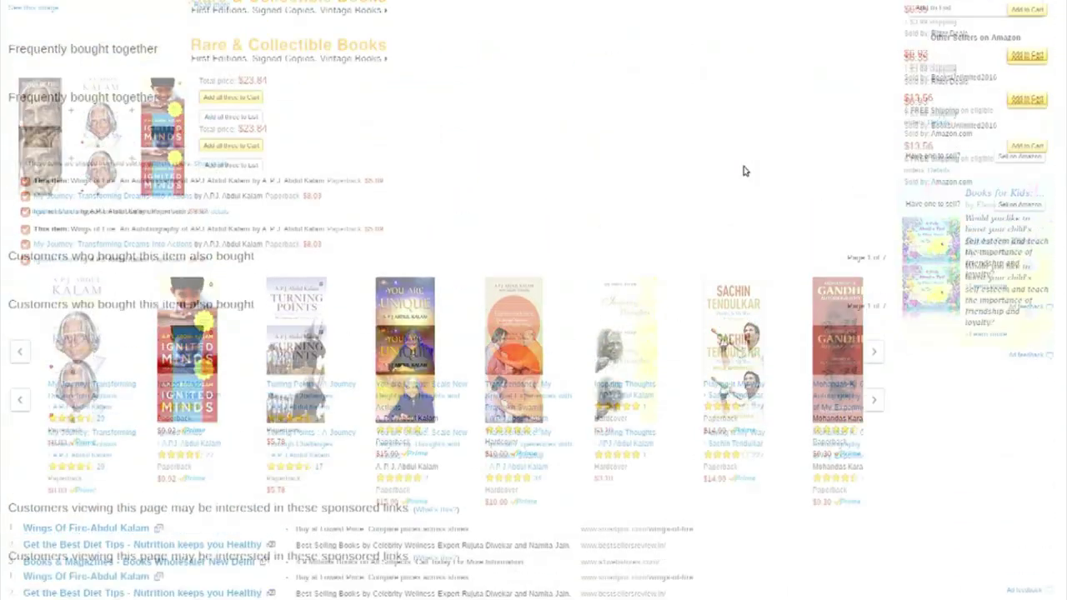
scroll(745, 171, up, 5)
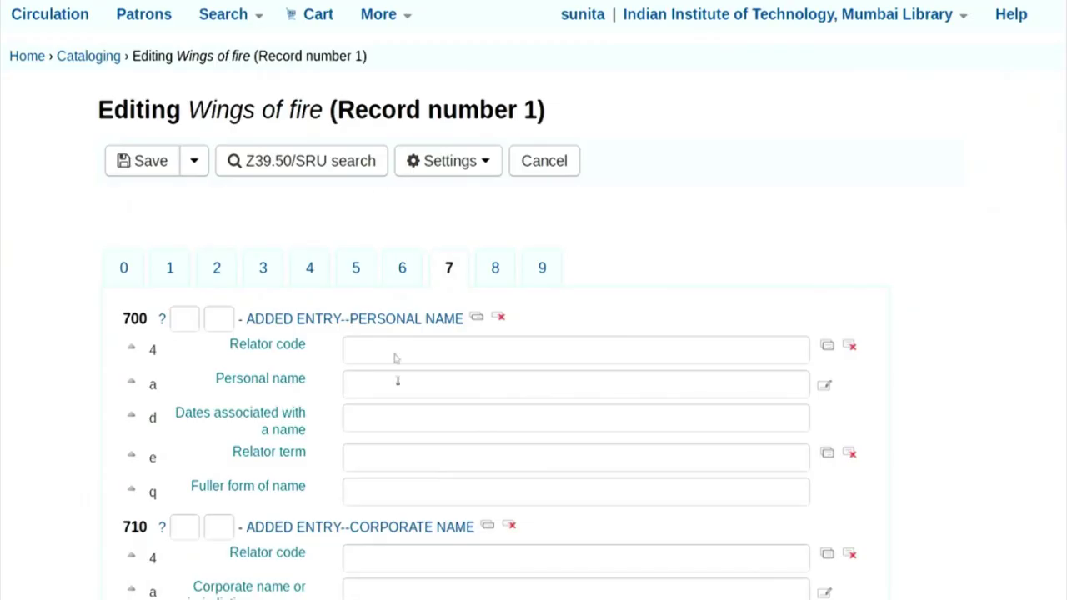
Enter the co-author's name, surname first, in the 700$a Personal name field.
click(384, 393)
text(Tiwari, )
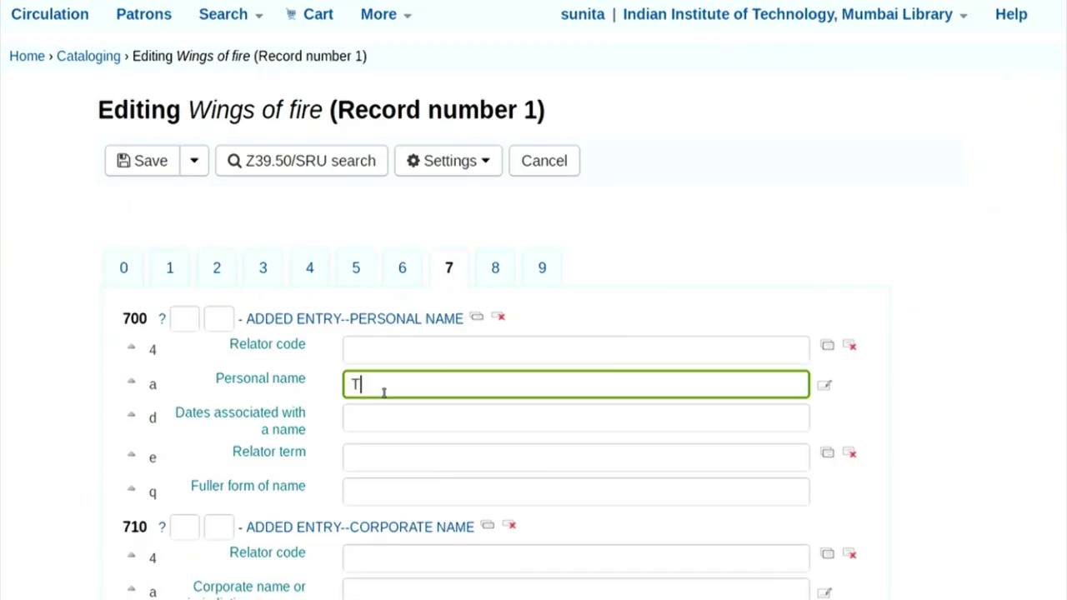
text(Arun)
scroll(444, 255, down, 3)
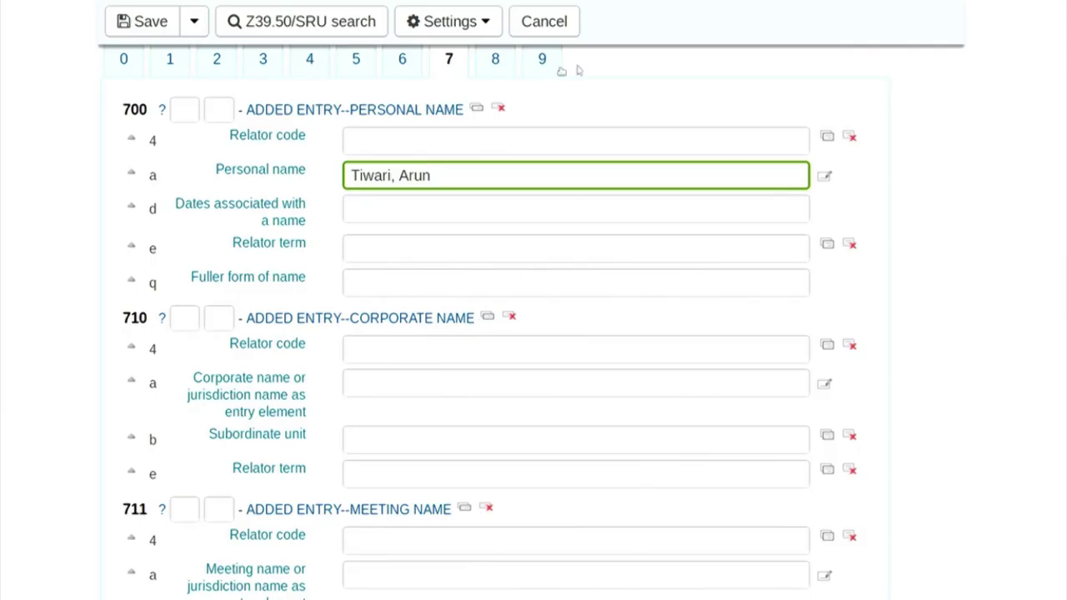
click(542, 72)
On tab 9, set the 942$c Koha item type to BOOK.
click(542, 63)
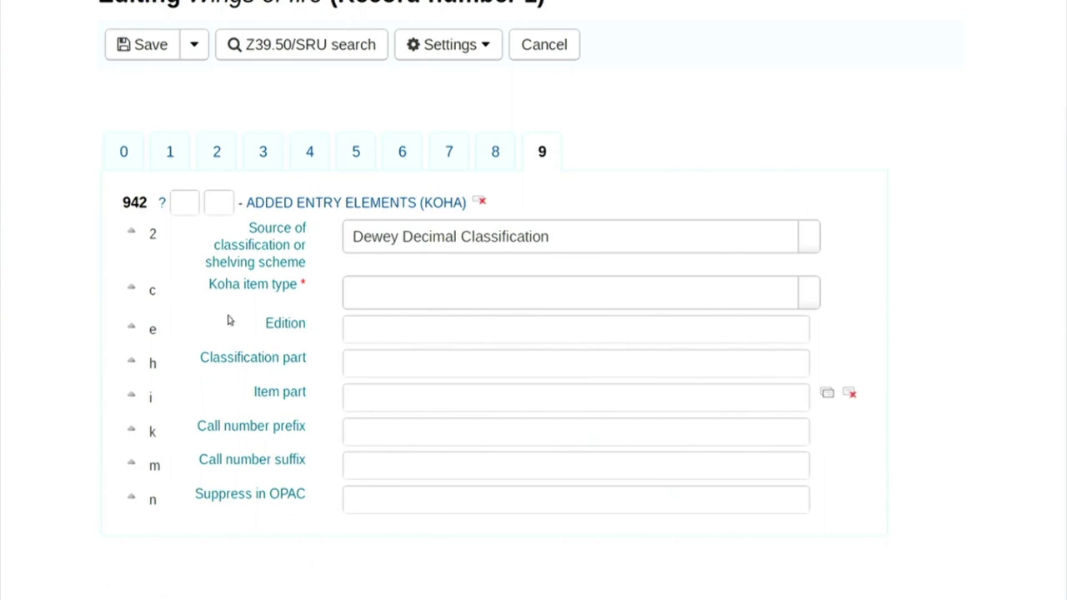
click(813, 303)
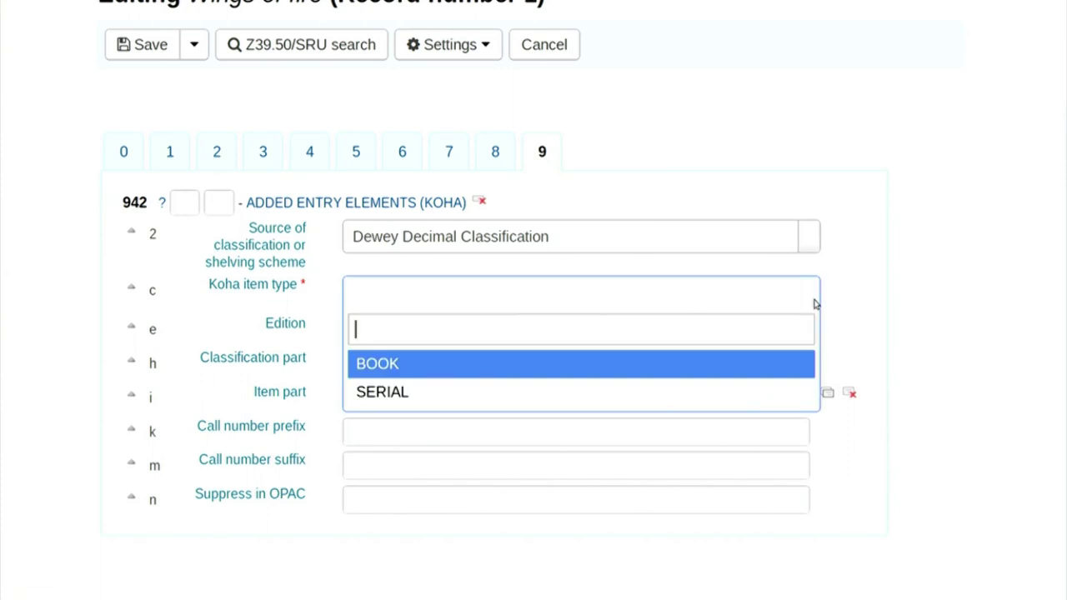
click(654, 367)
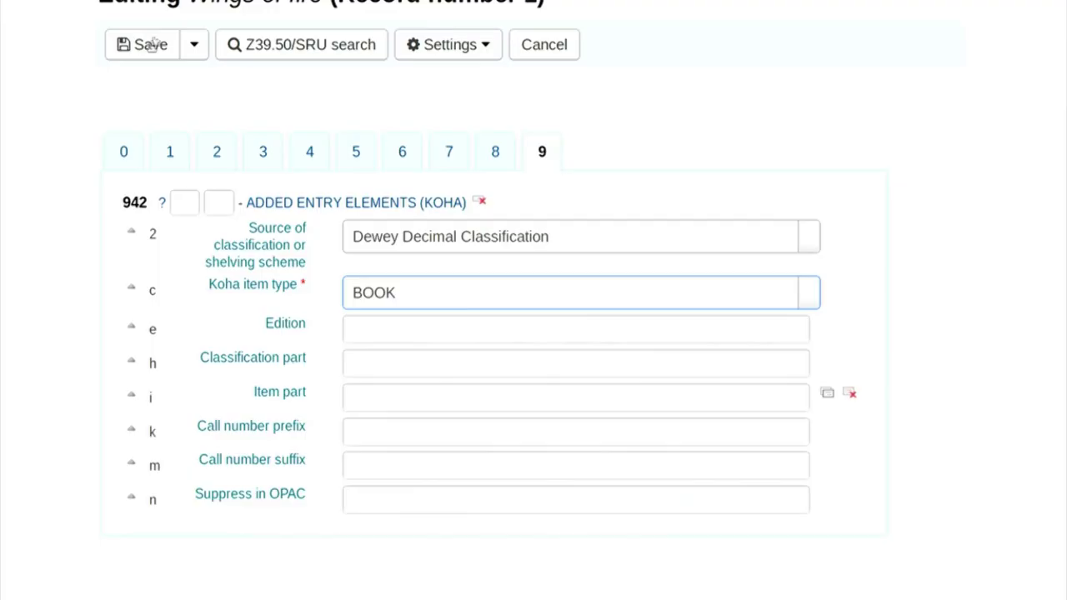
Attempt to save the record, dismiss the missing-fields warning, and return to the control fields.
click(132, 47)
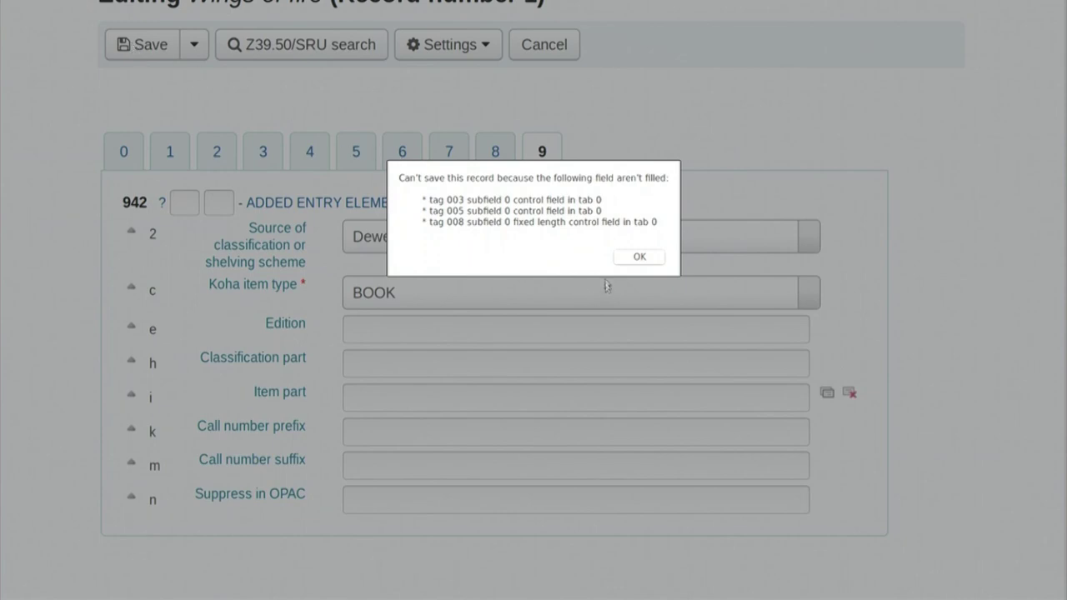
click(638, 257)
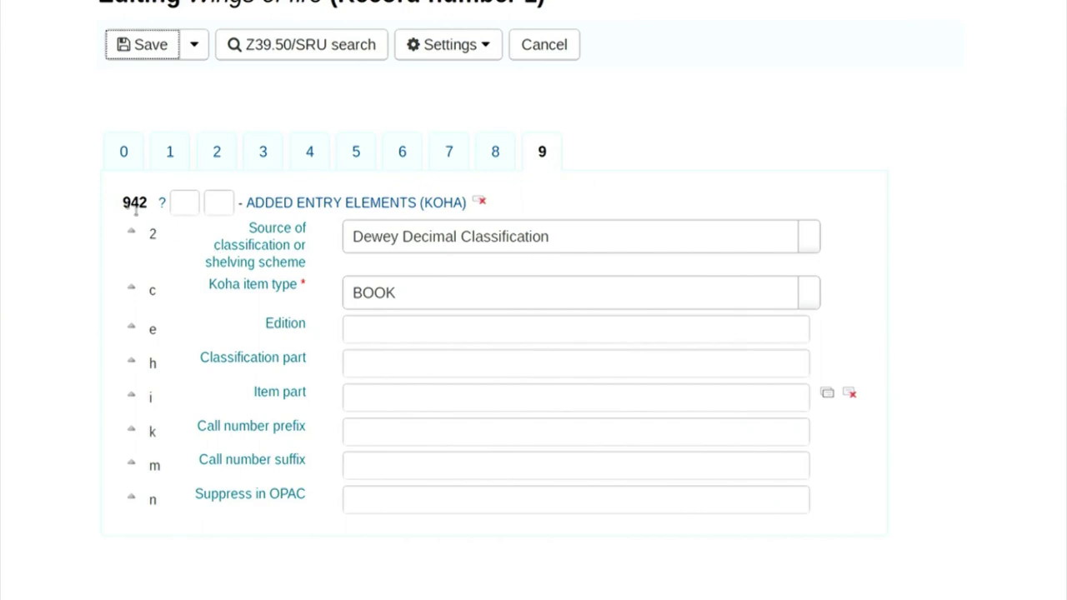
click(123, 153)
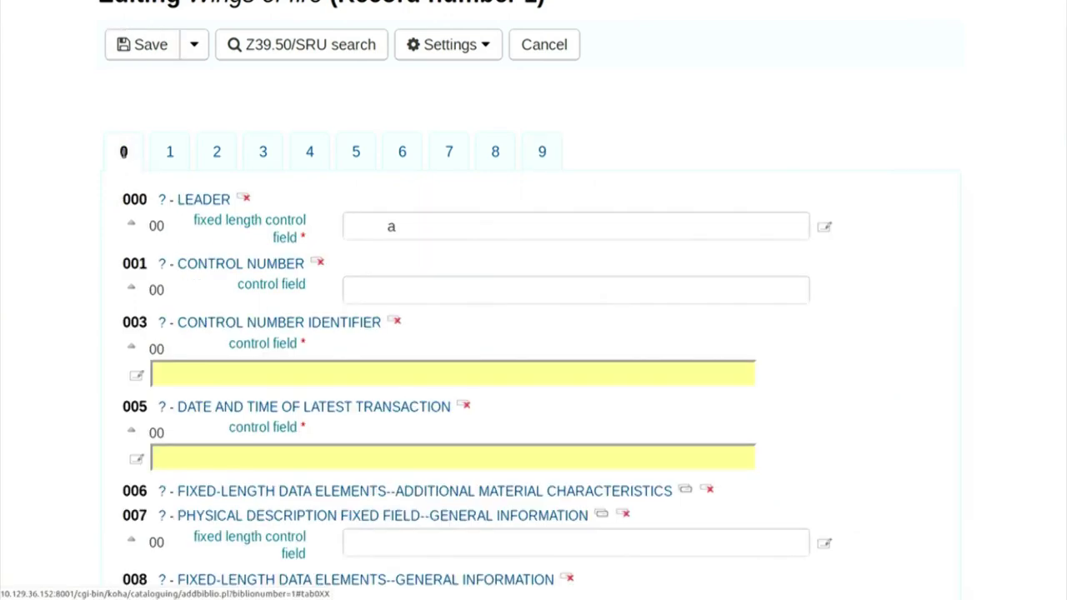
scroll(533, 333, down, 2)
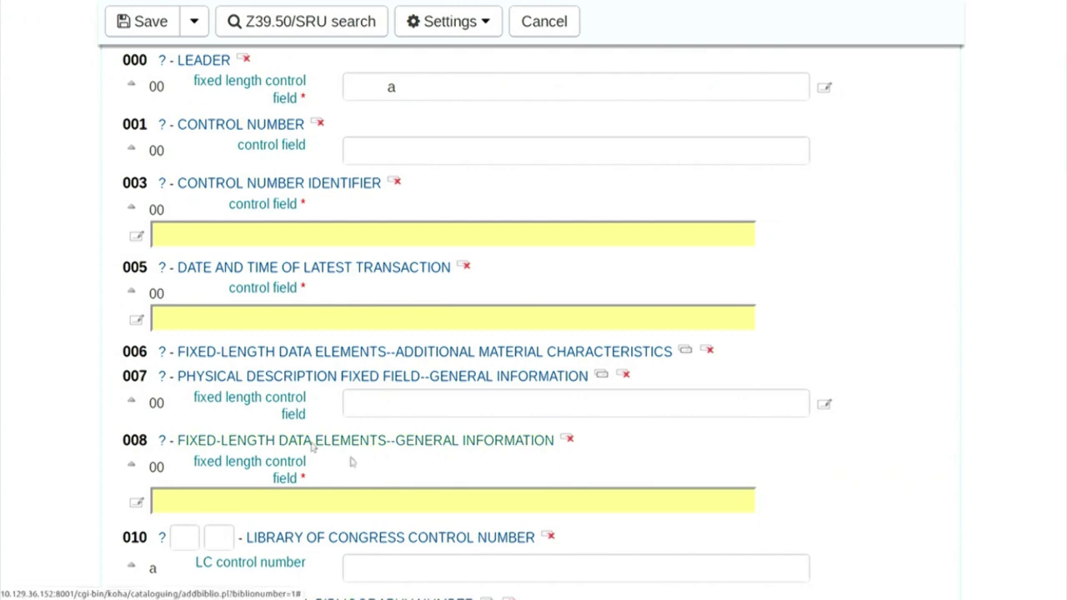
Set field 003 to IIT and auto-fill the 005 timestamp and 008 fixed-length data.
click(329, 234)
text(OSt)
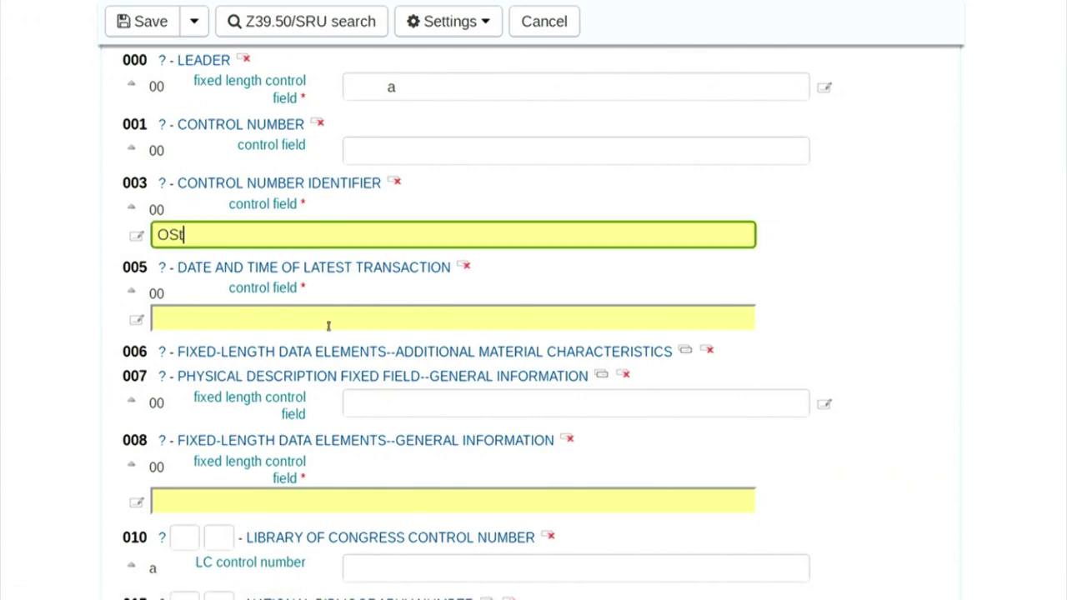
click(328, 326)
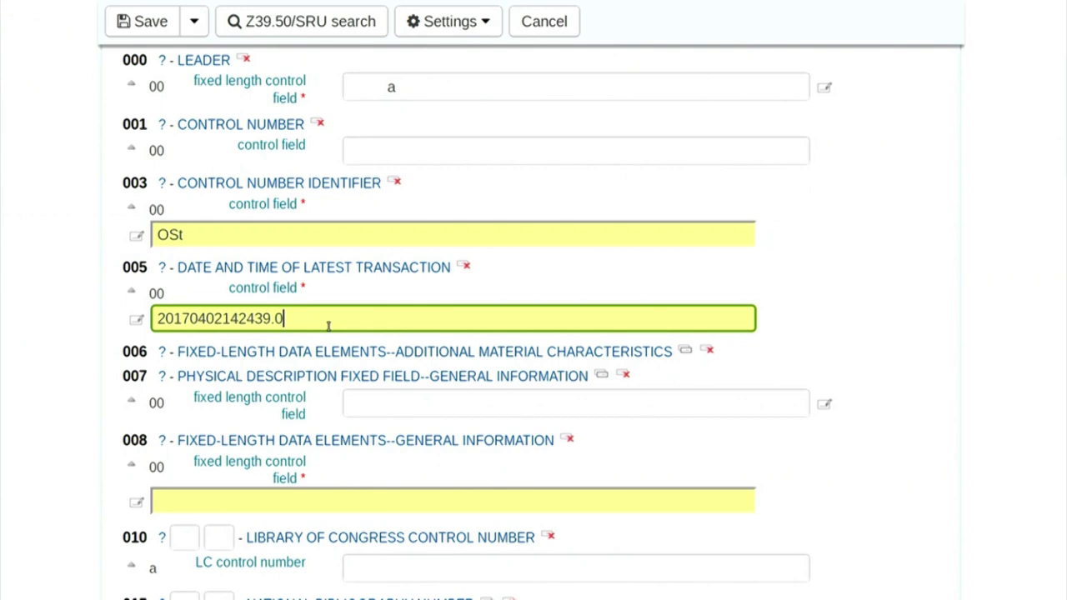
click(277, 500)
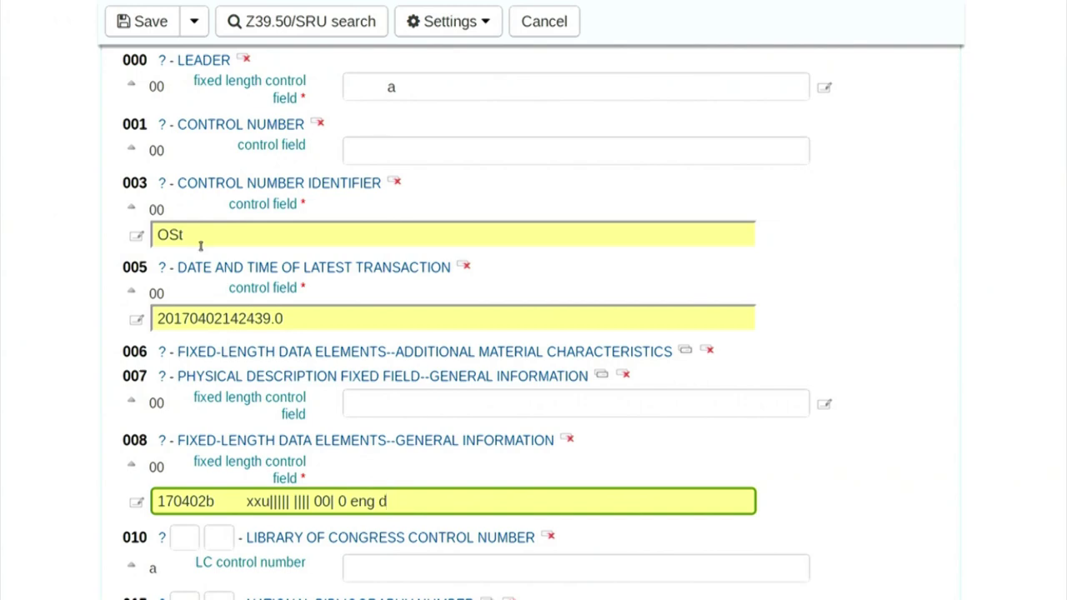
click(160, 182)
drag(225, 242, 115, 225)
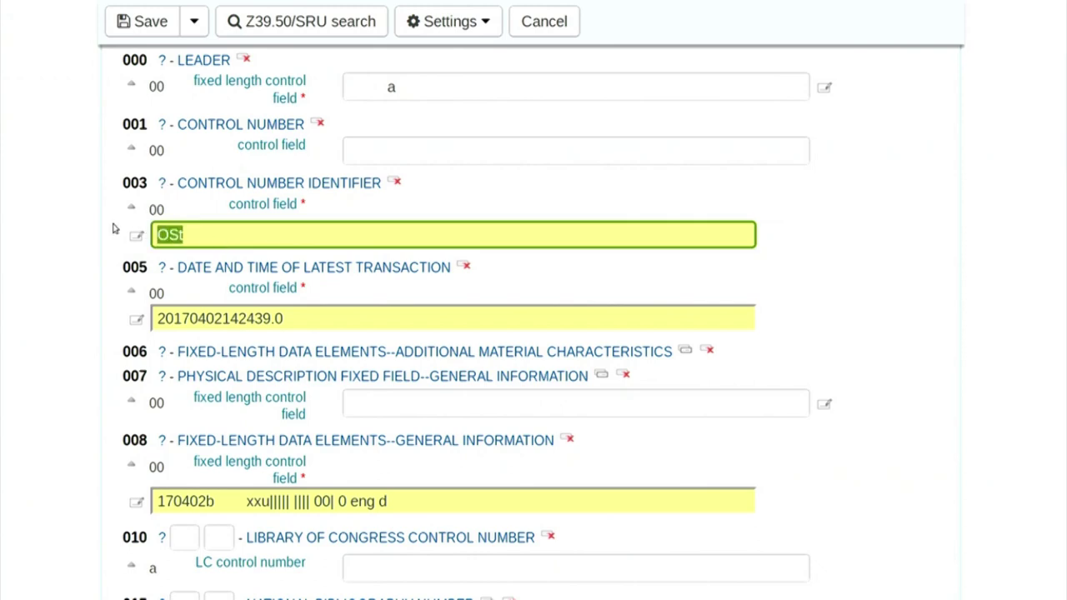
text(IIT)
Save the record and check its Holdings: one Available BOOK item, barcode IIT1, Mumbai library.
click(125, 20)
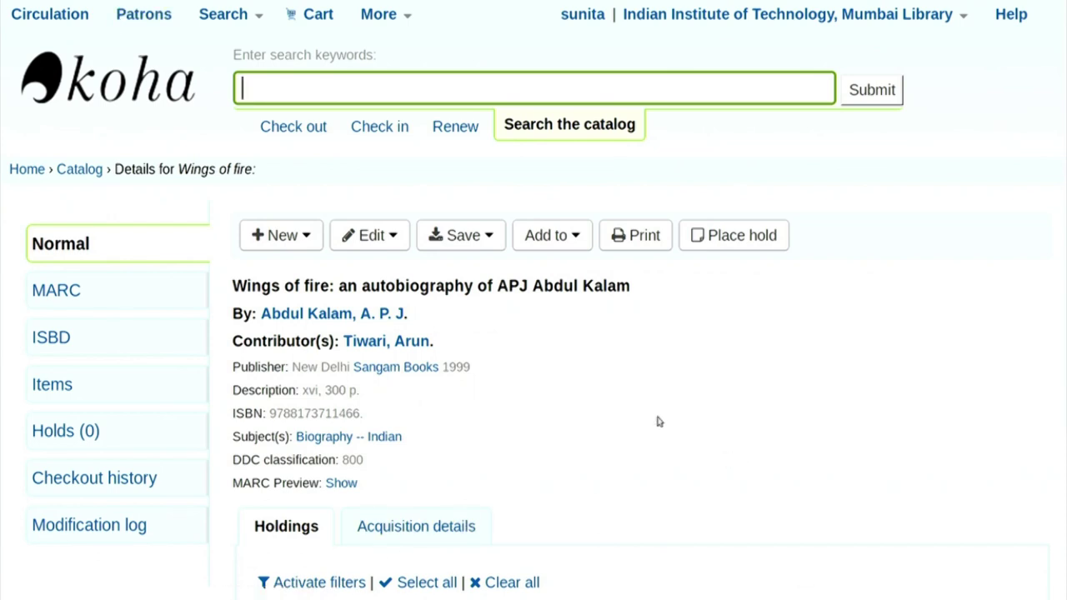
scroll(660, 422, down, 3)
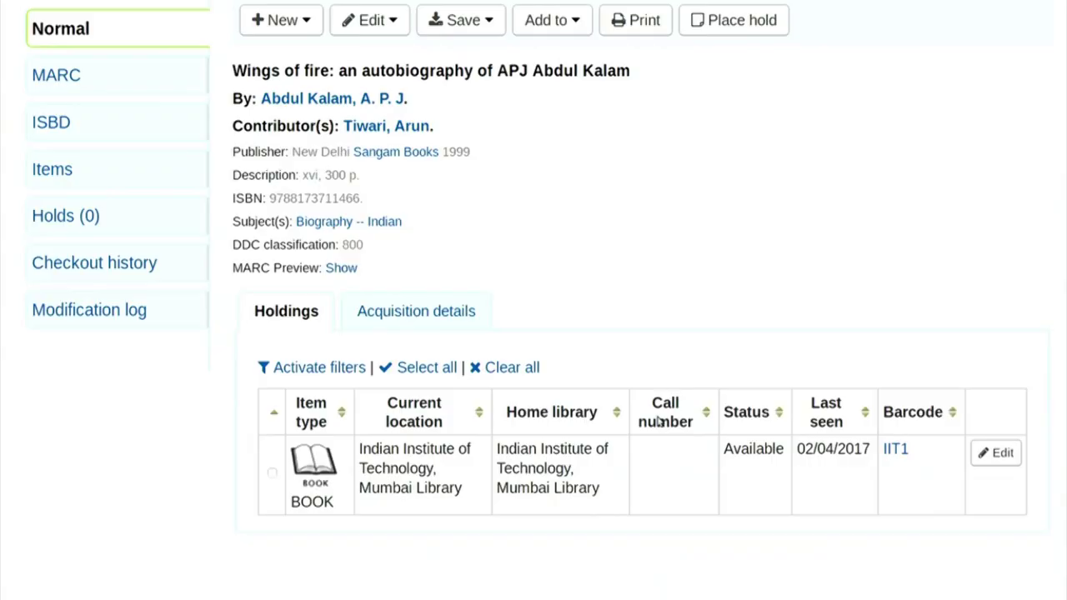
scroll(659, 422, up, 3)
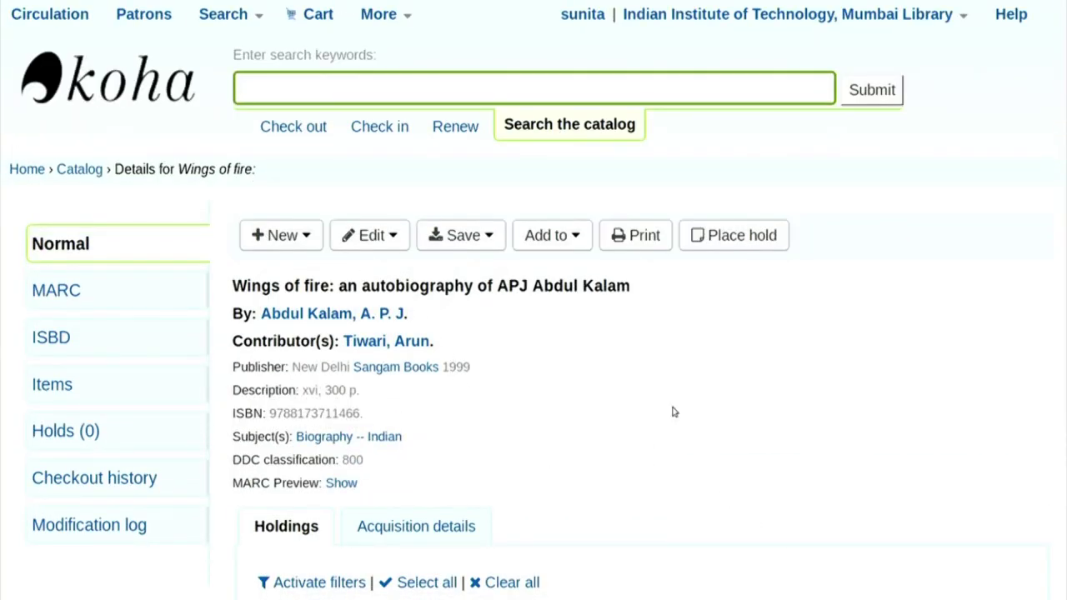
scroll(669, 412, down, 3)
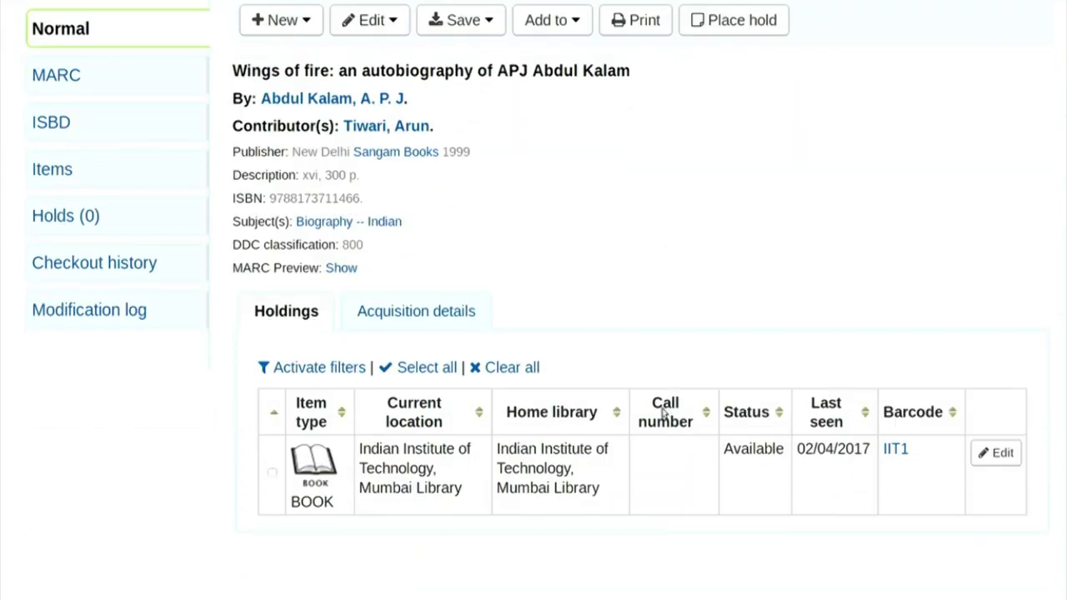
scroll(602, 424, up, 3)
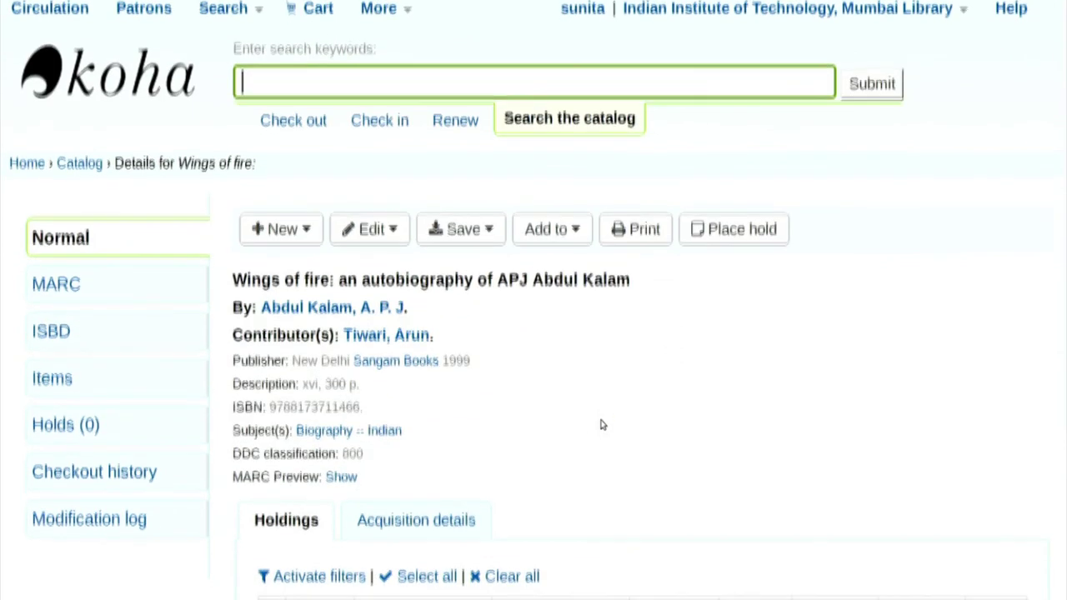
scroll(602, 425, down, 3)
scroll(601, 424, up, 2)
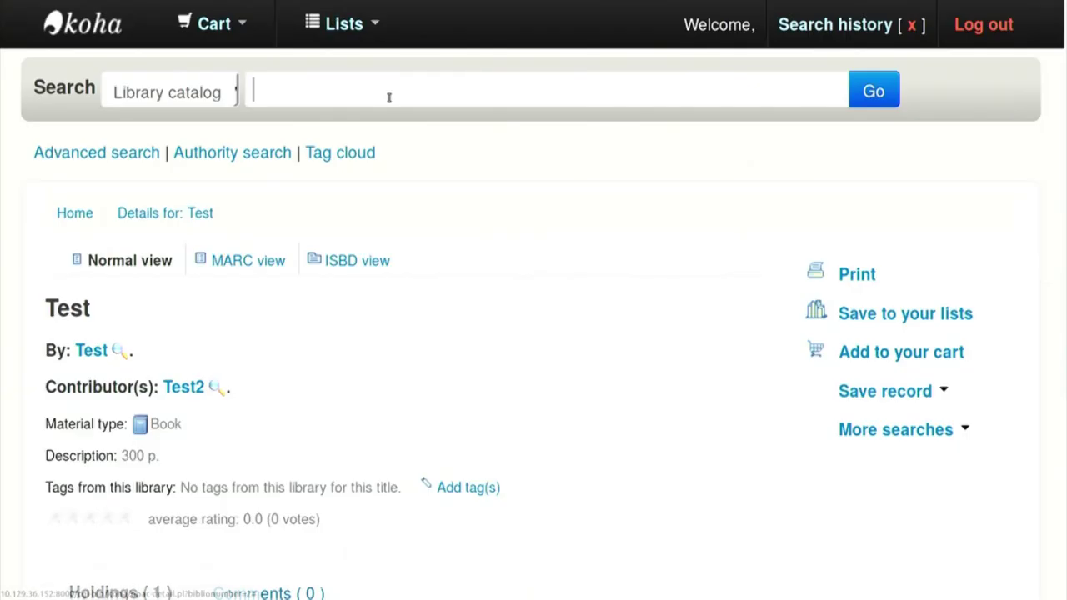
click(389, 97)
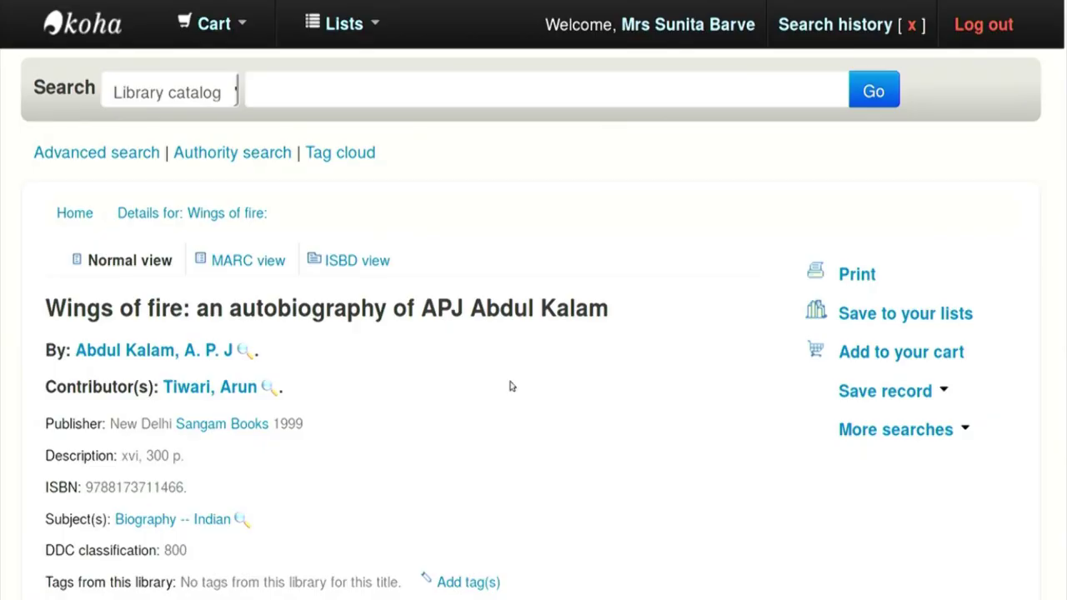
scroll(275, 525, down, 3)
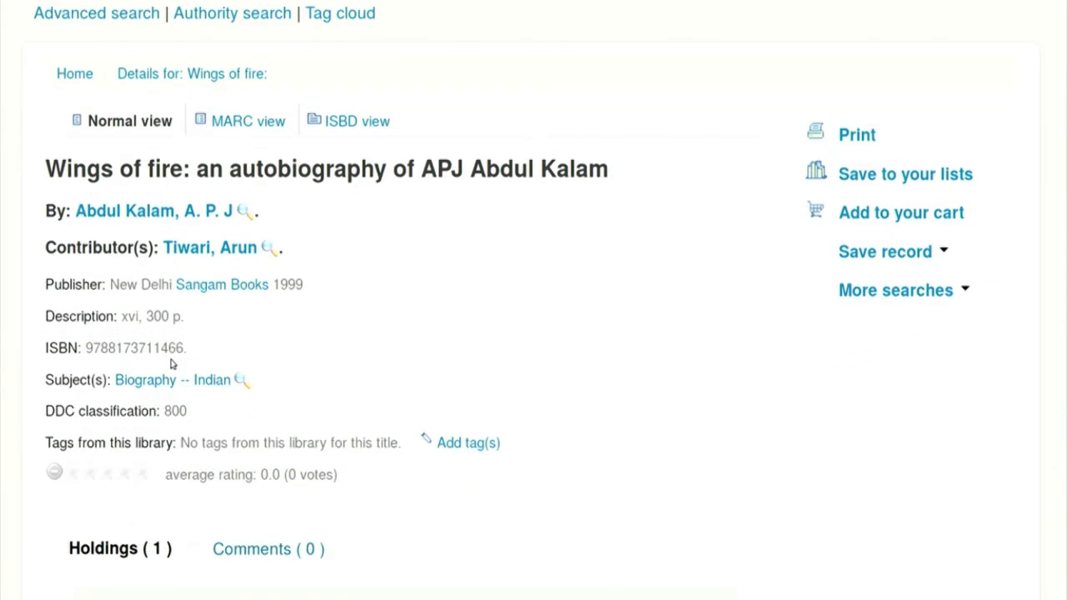
drag(87, 347, 250, 353)
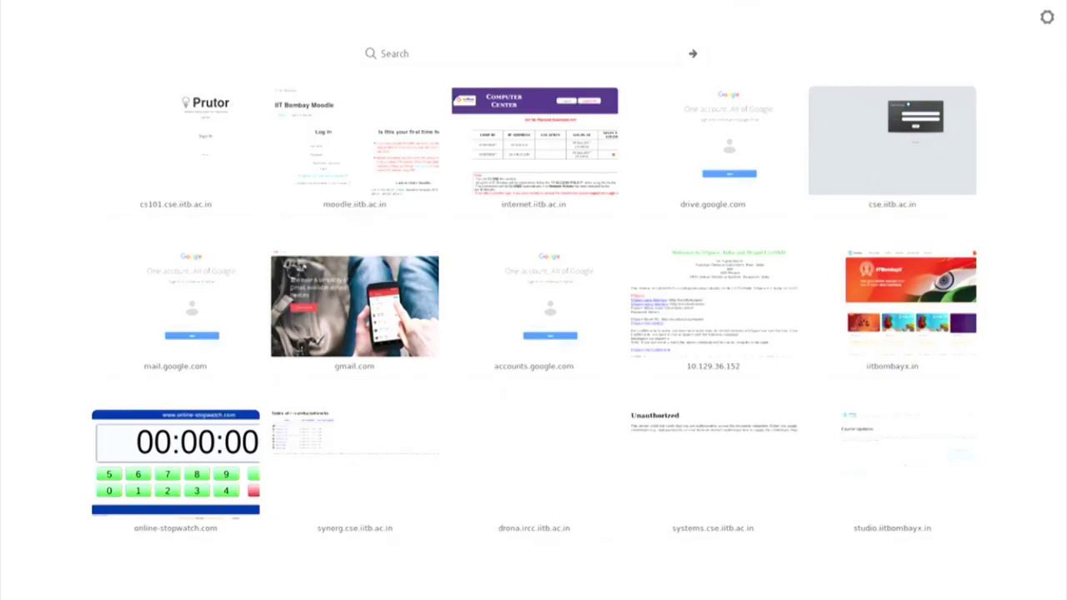
Search the NCL Library OPAC for 'organic chemistry' and browse the 4010 results.
text(krclib.ncl.res.in/)
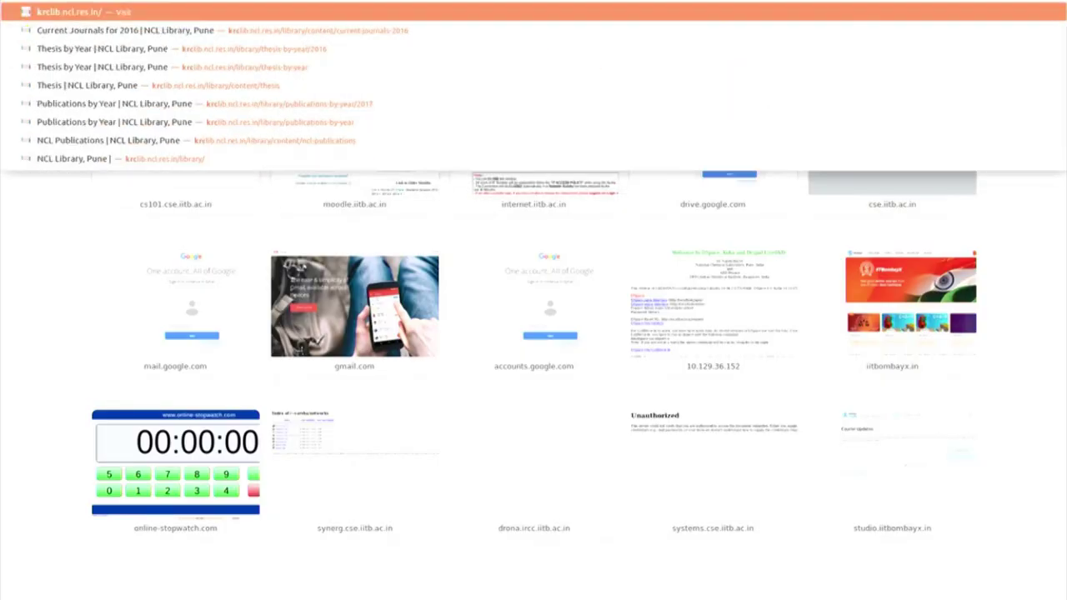
key(Return)
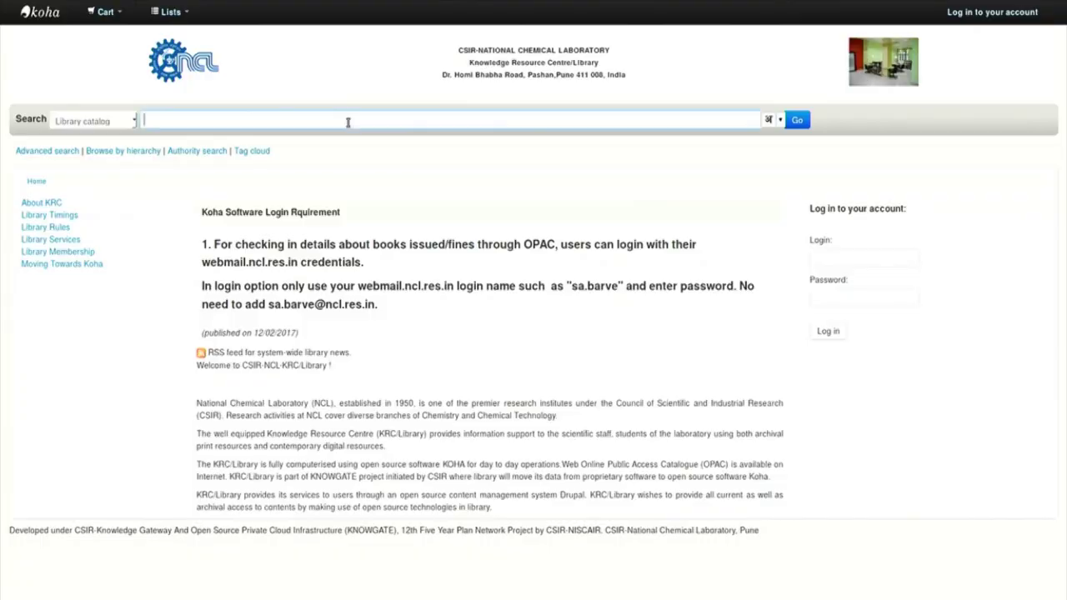
text(organic chemistry)
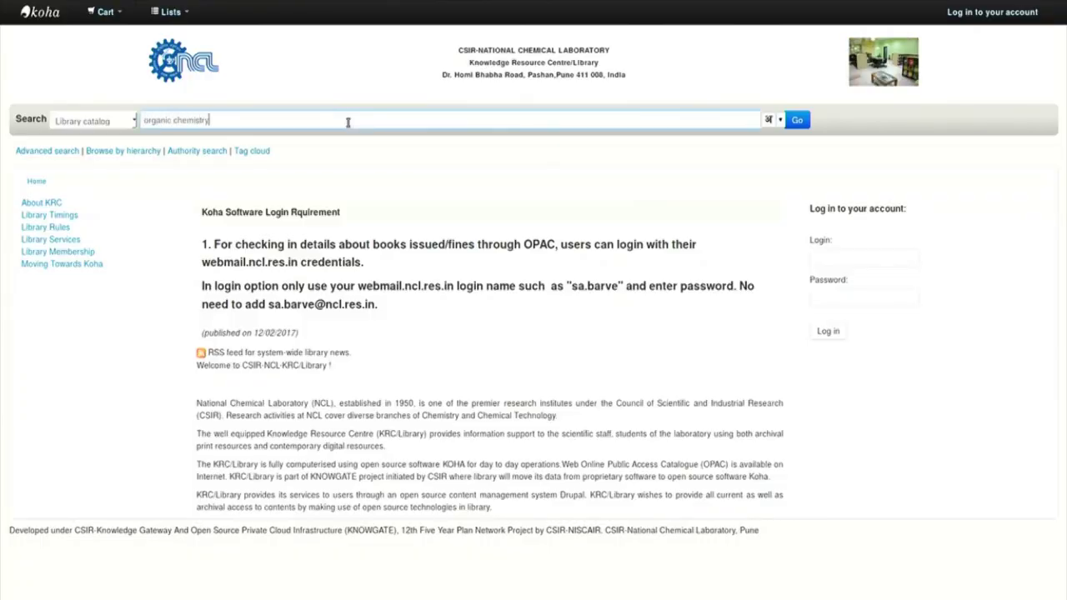
key(Return)
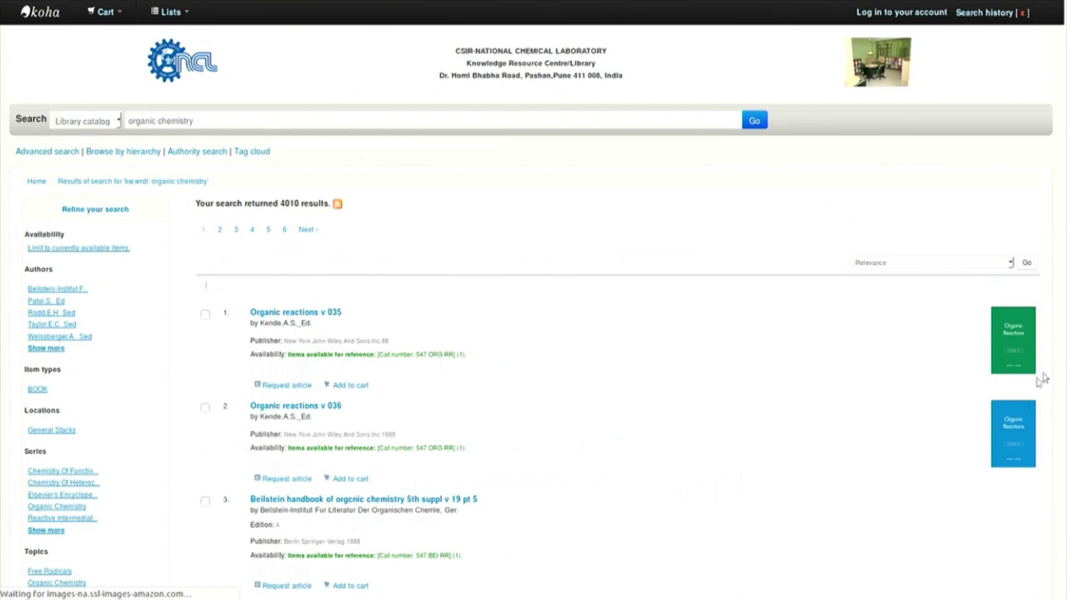
scroll(602, 565, down, 10)
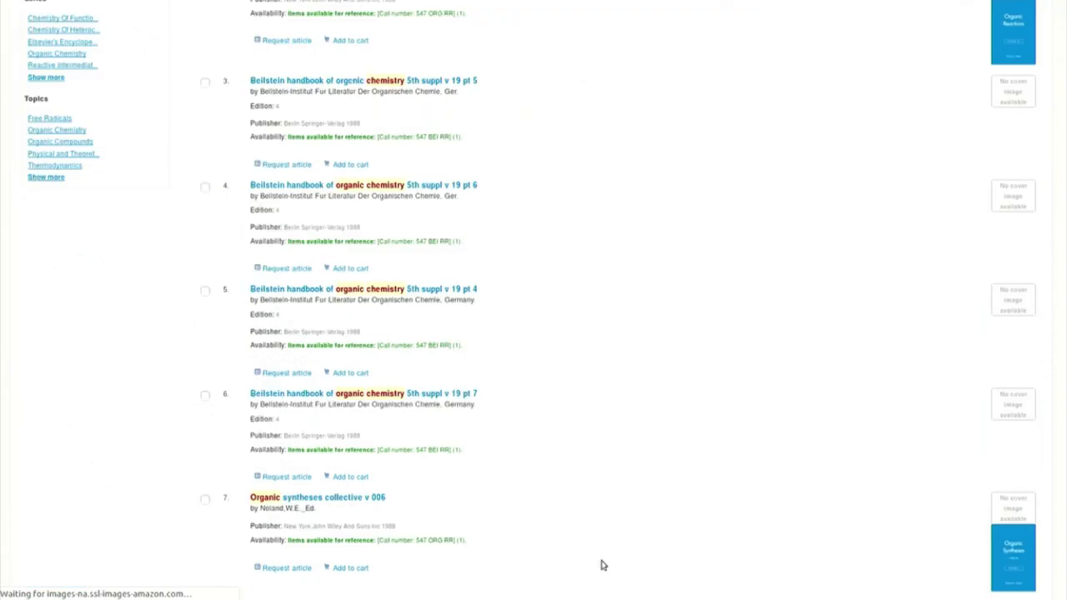
scroll(602, 531, up, 5)
scroll(602, 531, up, 2)
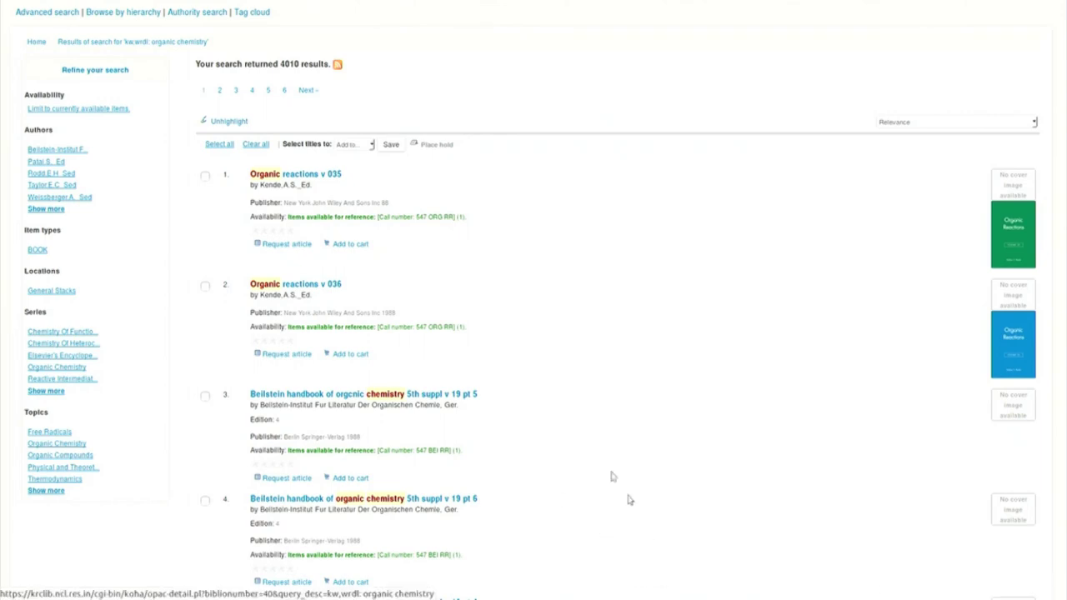
scroll(1021, 268, down, 10)
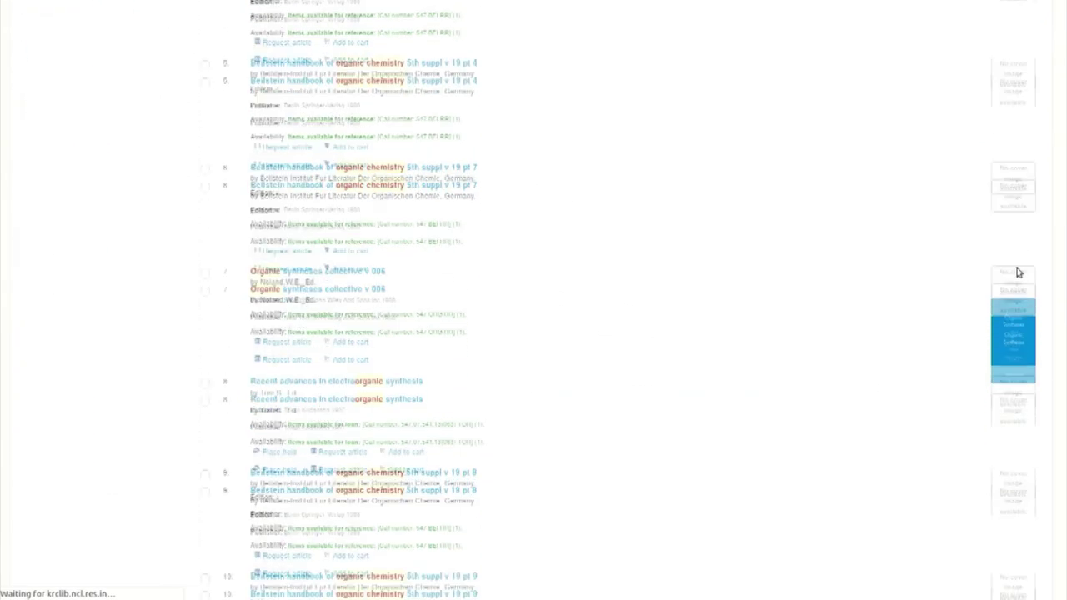
scroll(986, 233, down, 8)
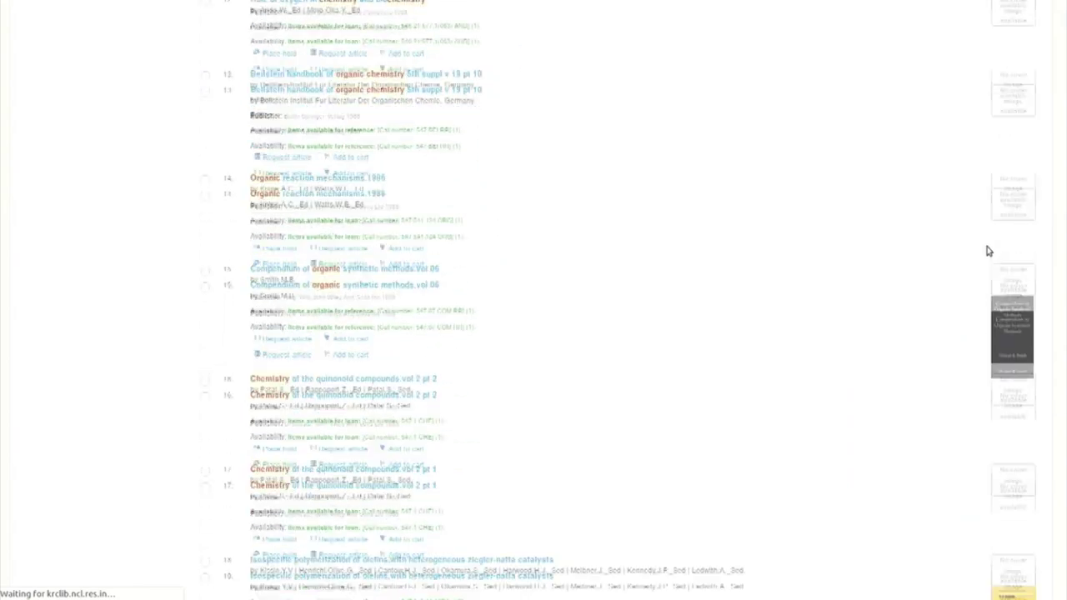
scroll(986, 250, down, 5)
scroll(979, 266, up, 6)
scroll(980, 271, up, 1)
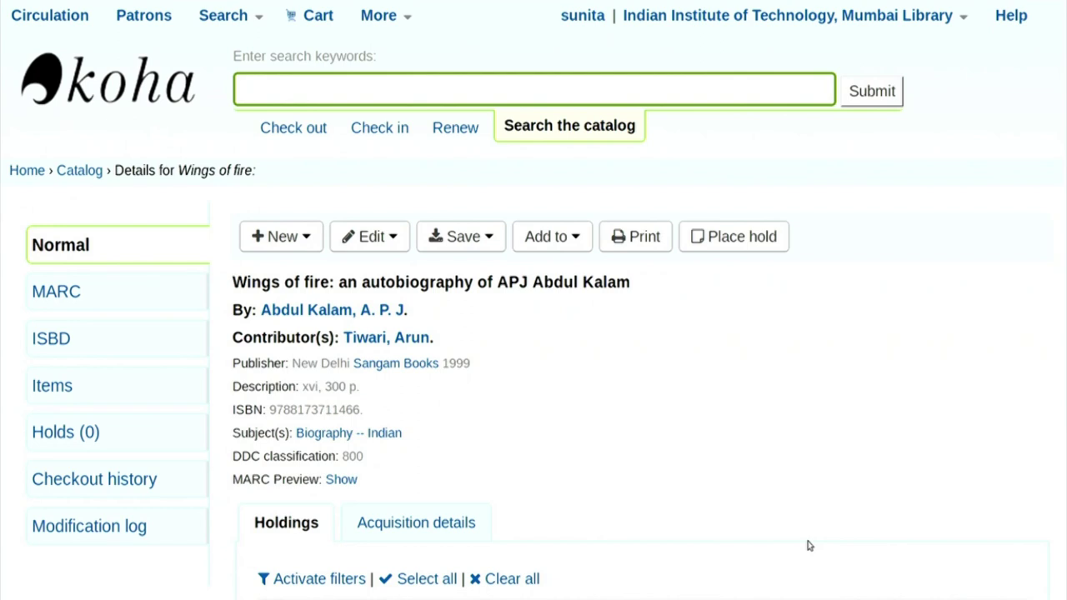
Return from the Wings of fire record details to the Koha staff client home page via the Home breadcrumb.
click(27, 171)
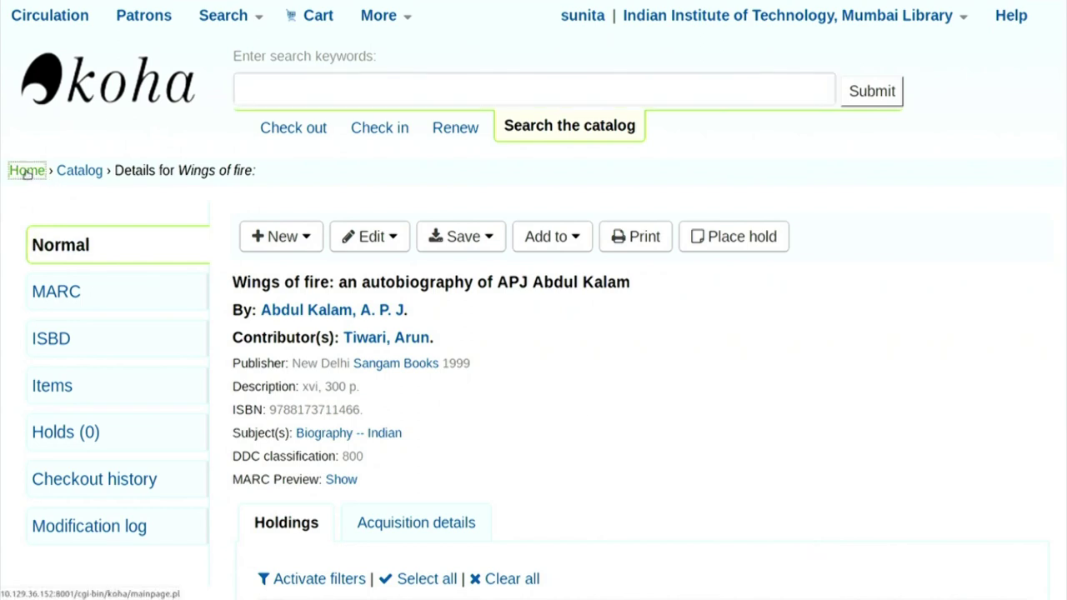
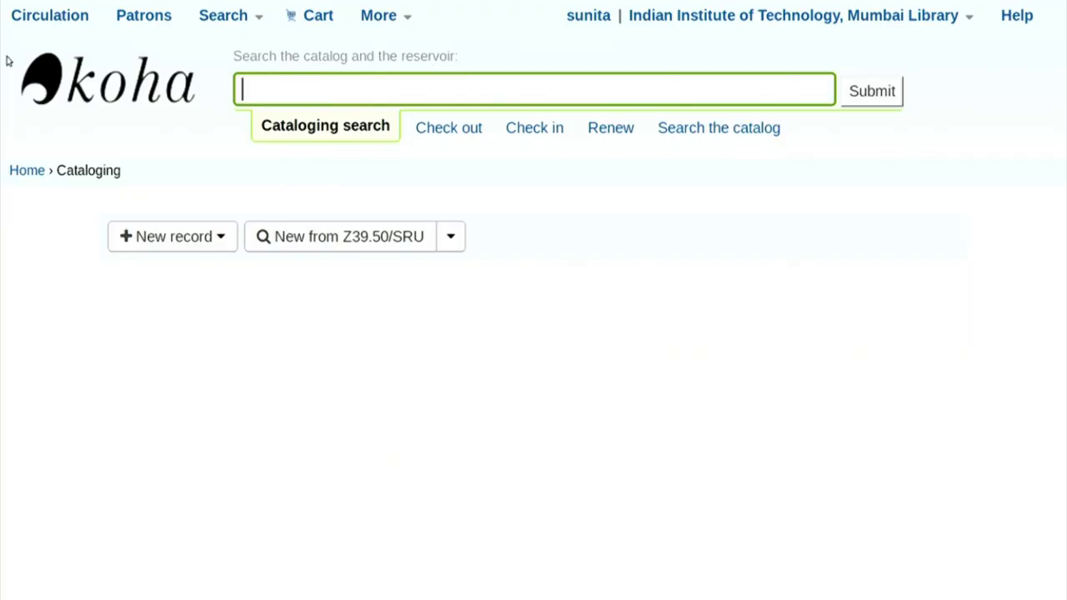
click(359, 238)
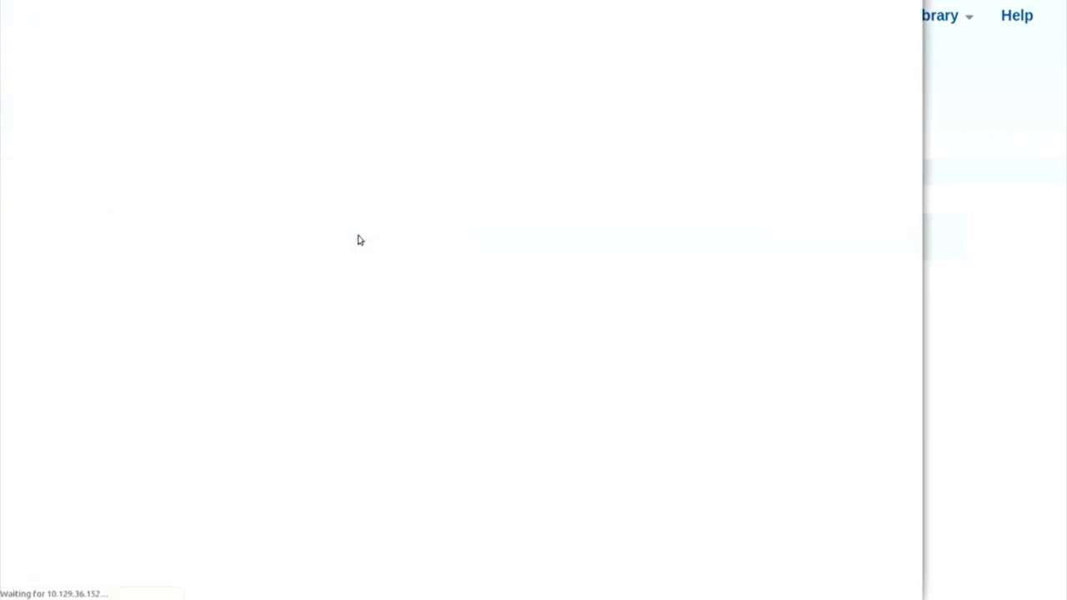
click(341, 166)
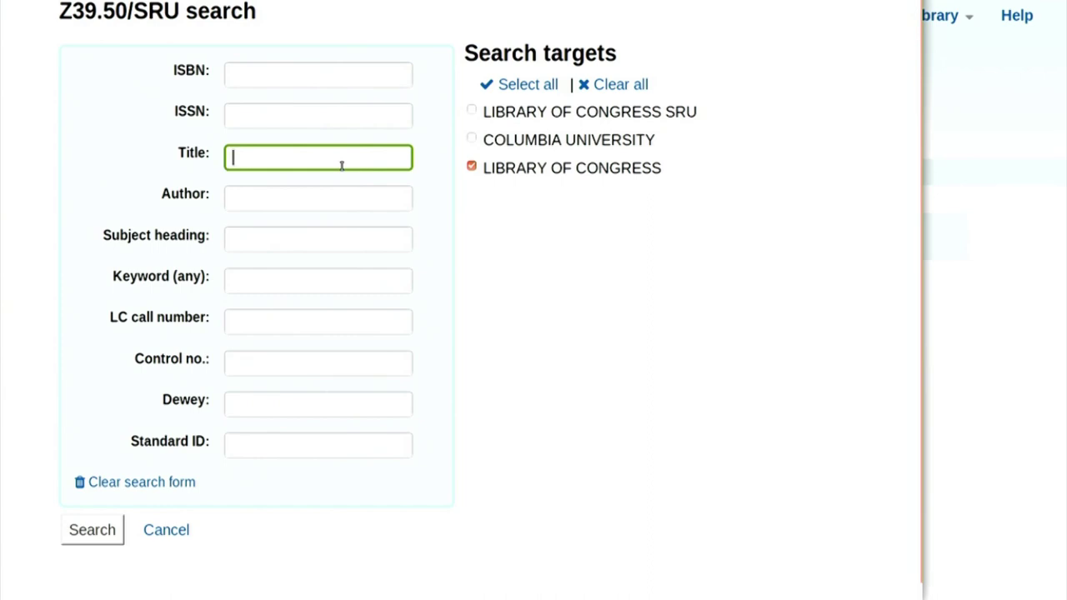
text(intr)
click(340, 171)
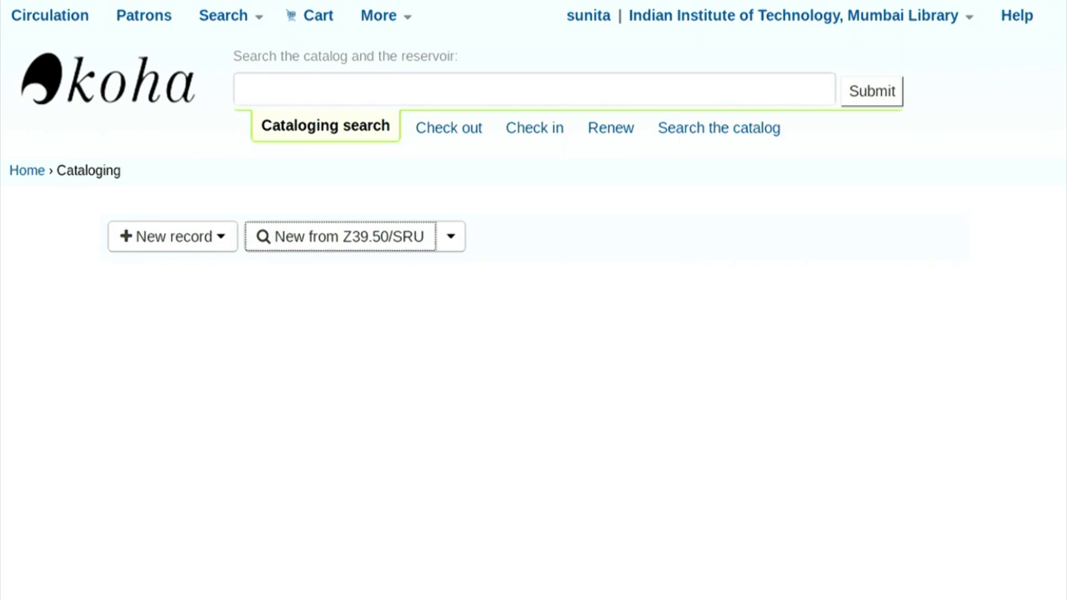
Start a new Books, Booklets, Workbooks record and put the cursor in the 020 $a ISBN field.
click(211, 242)
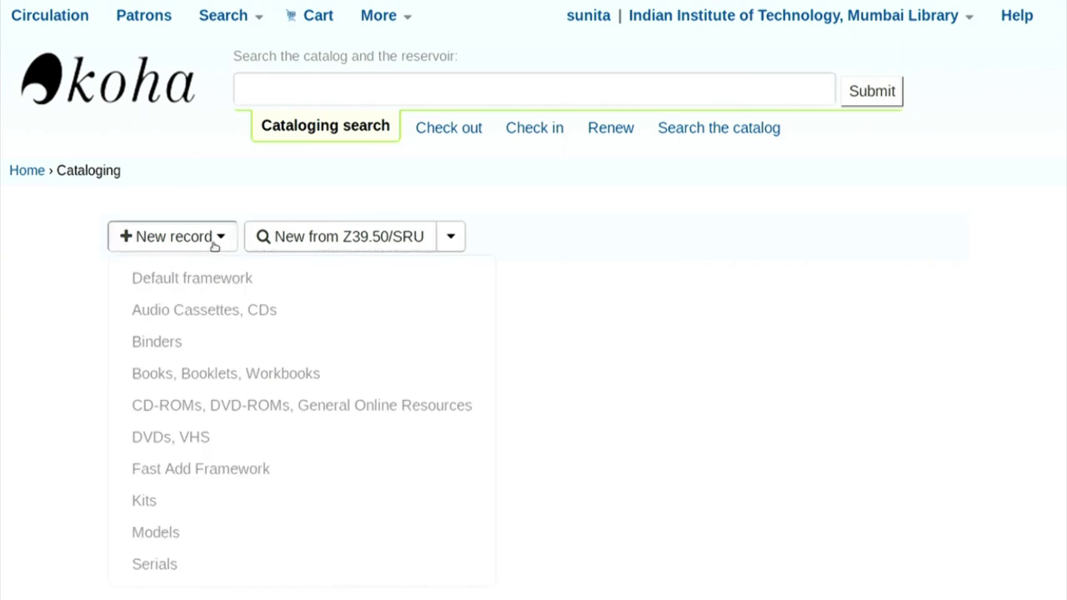
click(211, 373)
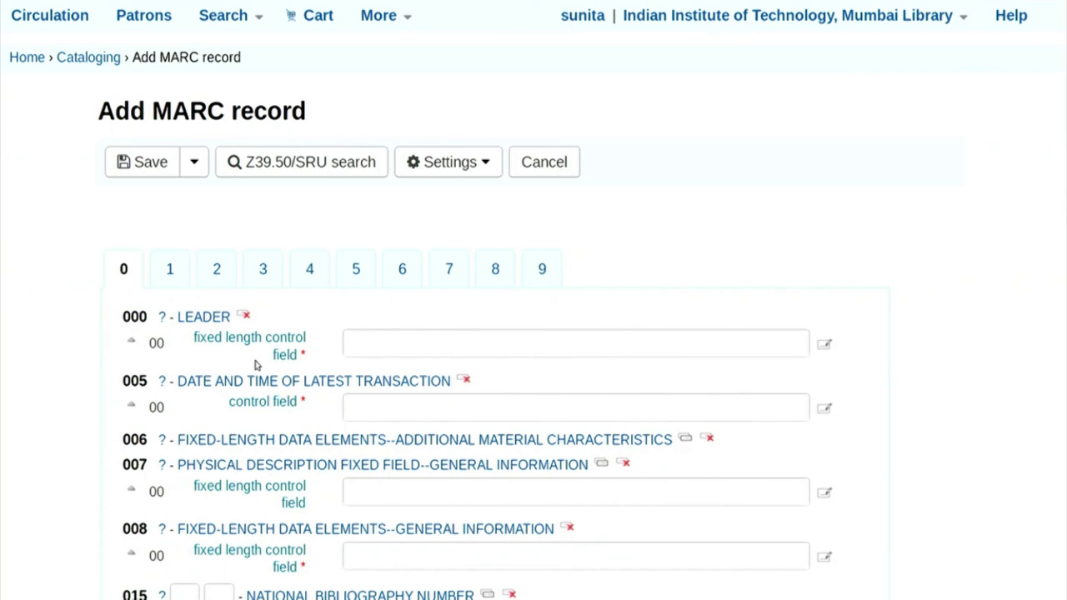
scroll(351, 392, down, 3)
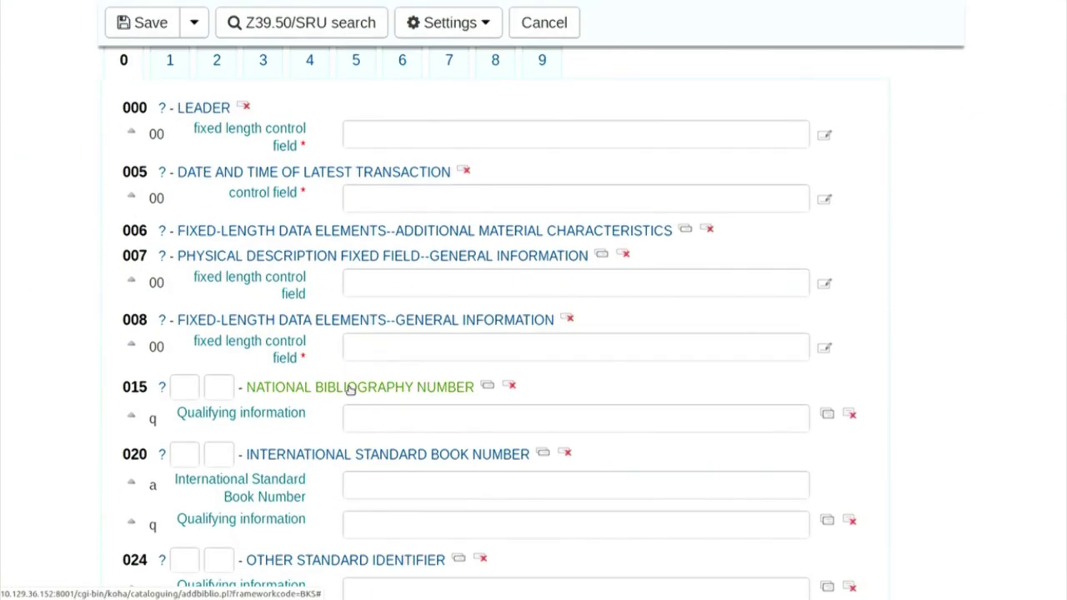
scroll(341, 405, down, 3)
click(364, 276)
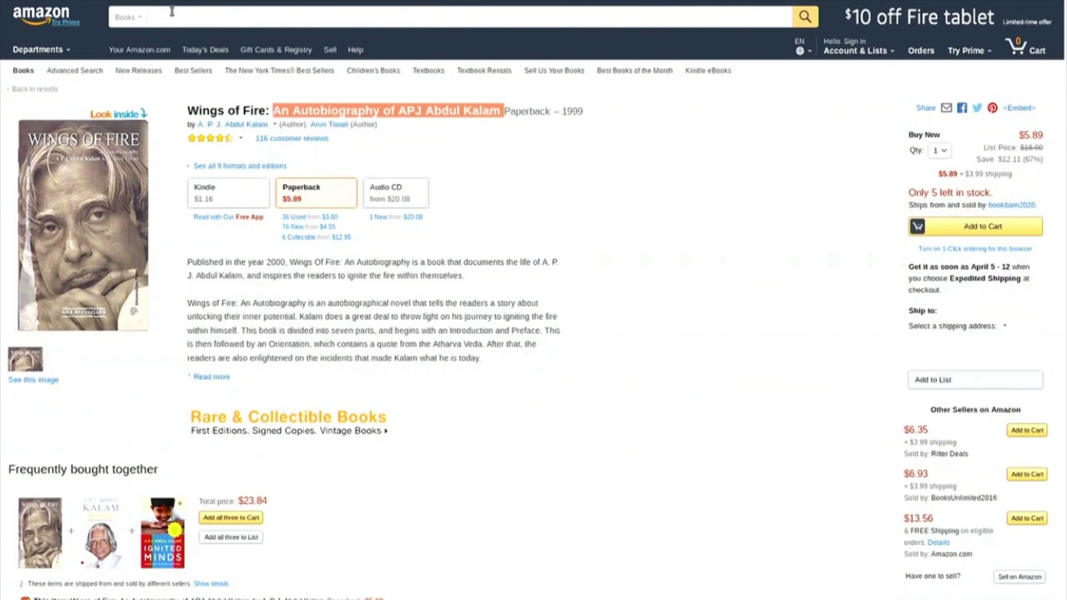
Search Amazon for 'introduction to digital library' and open the Introduction to Digital Libraries page.
click(171, 11)
text(winroduction to digital library)
key(Return)
click(350, 128)
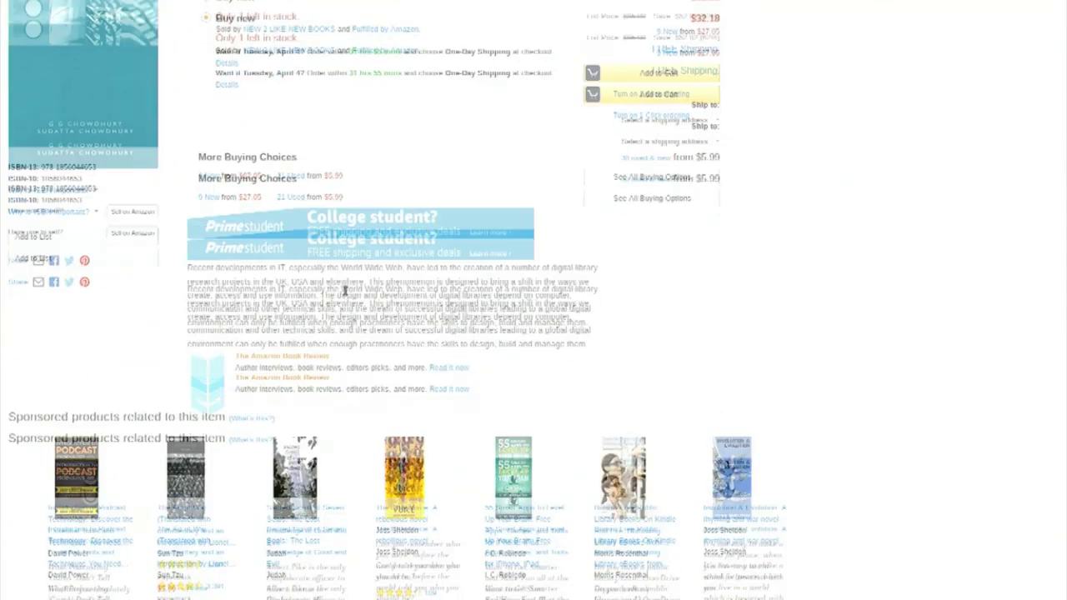
scroll(344, 292, down, 8)
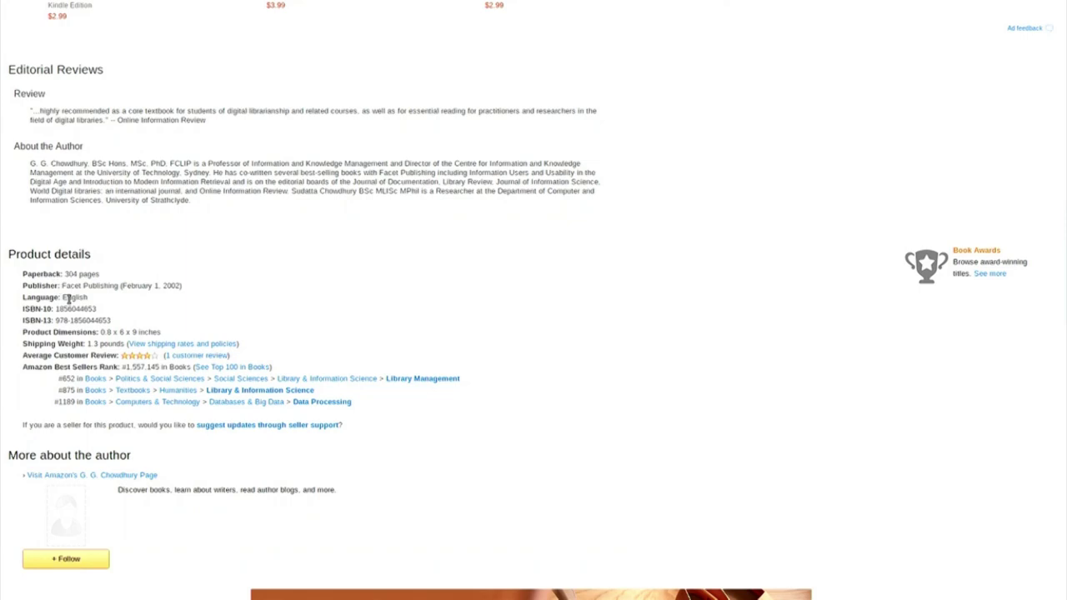
drag(55, 320, 23, 320)
shift+click(150, 318)
right_click(107, 320)
click(134, 330)
key(alt+Tab)
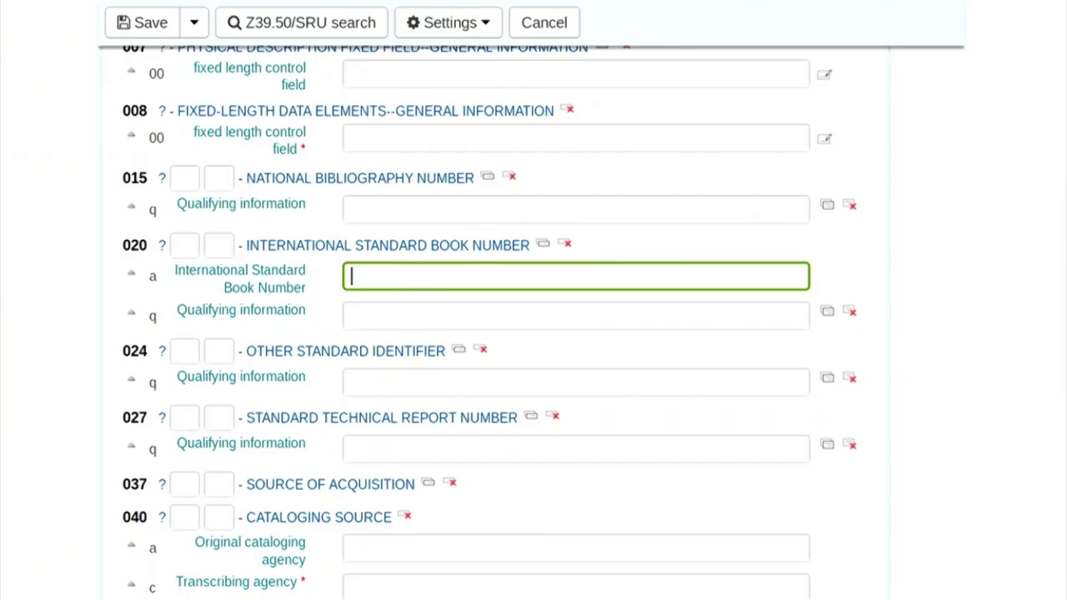
right_click(364, 278)
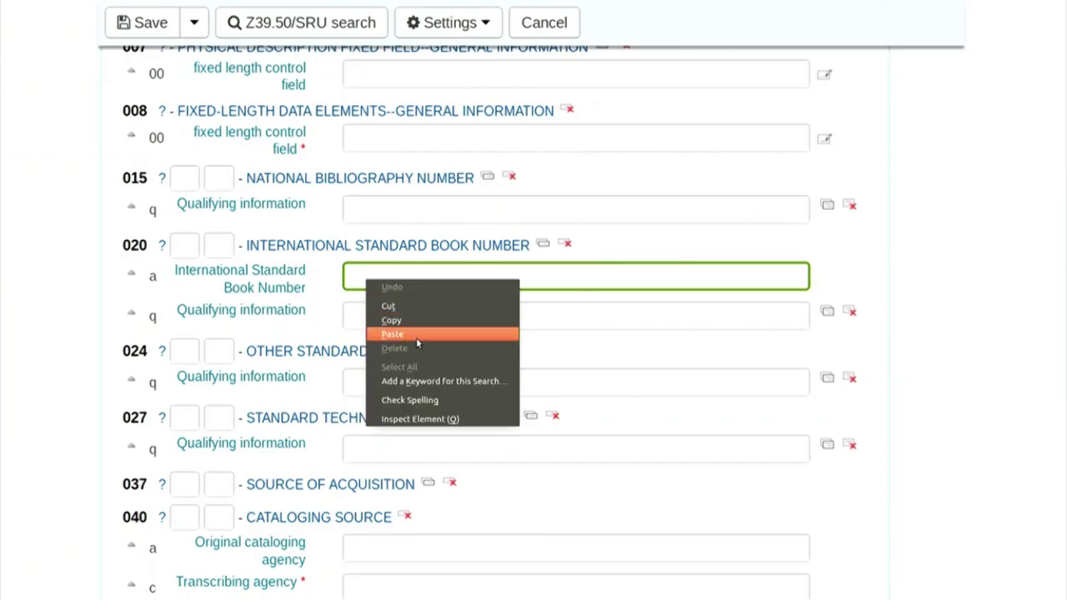
click(416, 336)
click(381, 276)
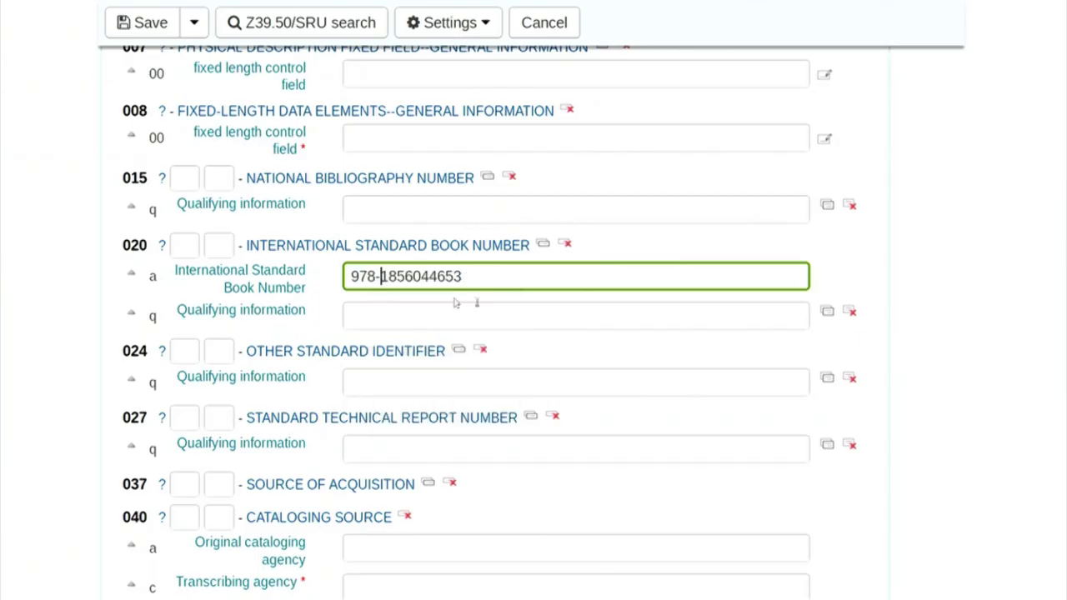
key(BackSpace)
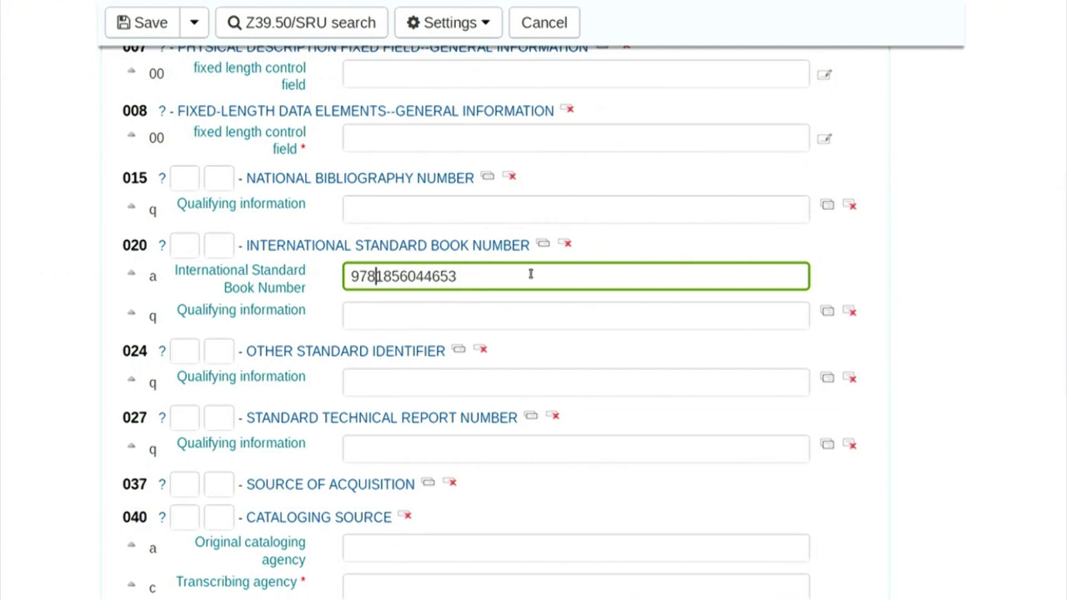
Enter IITL as the transcribing agency in 040 $c.
scroll(554, 336, down, 3)
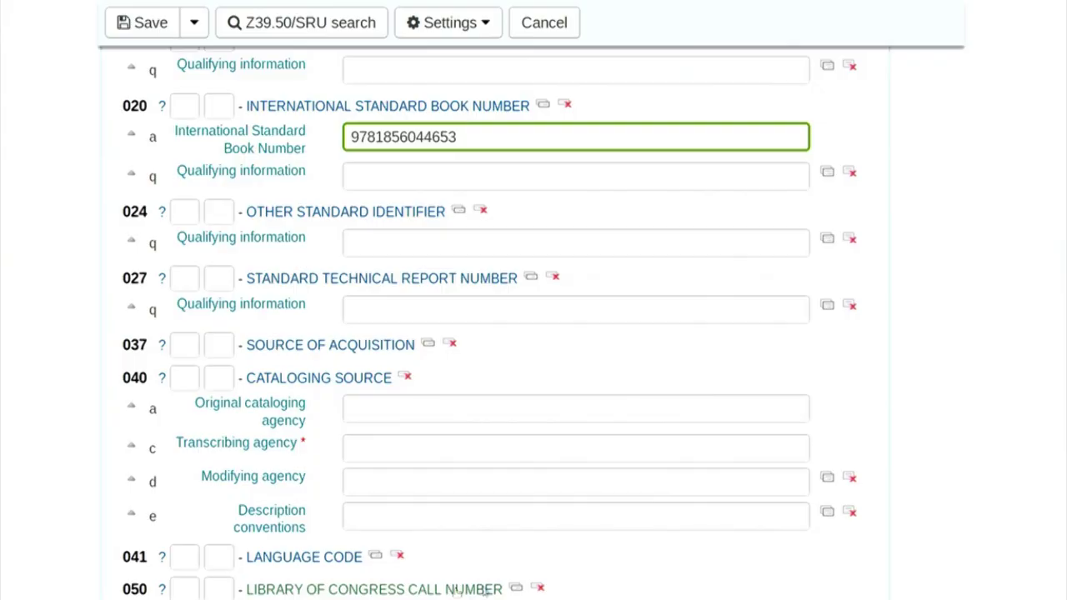
scroll(514, 478, down, 3)
click(432, 239)
text(IITL)
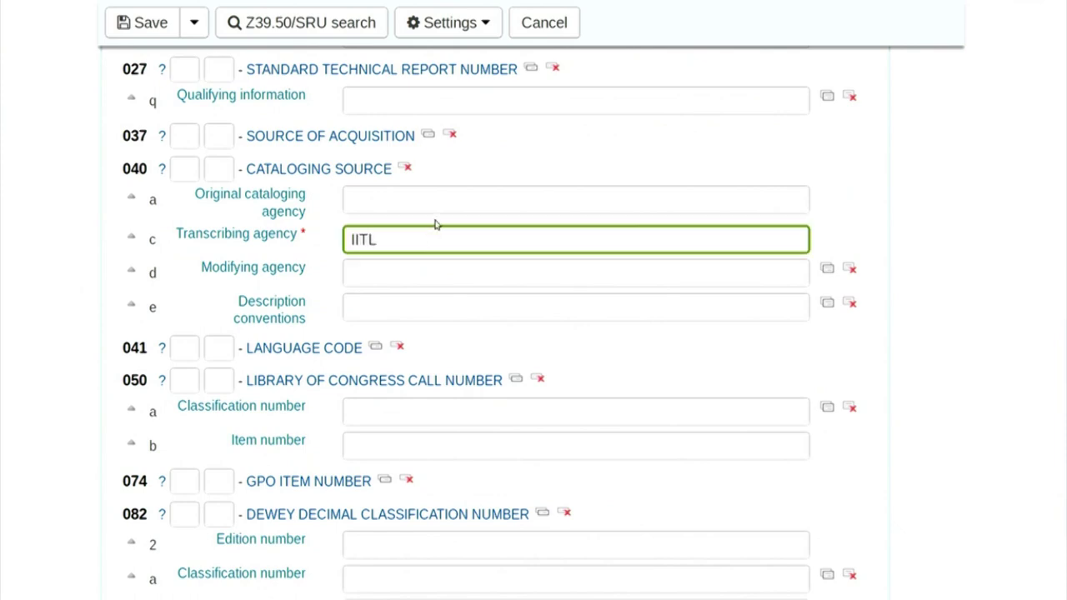
Enter Dewey number 560 in 082 $a and item number CHO in 082 $b.
scroll(434, 223, down, 2)
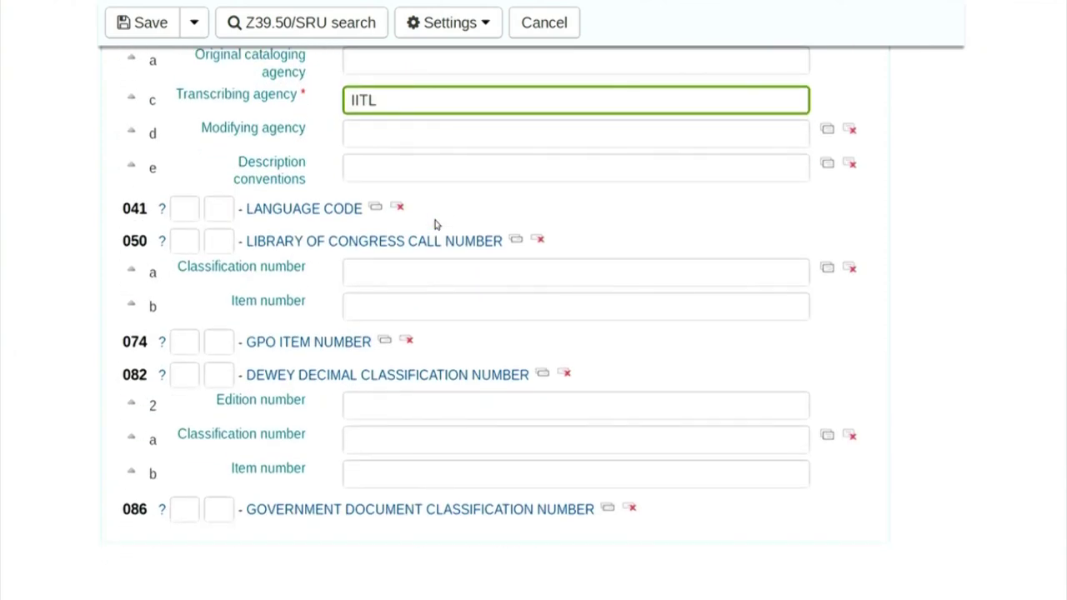
click(364, 433)
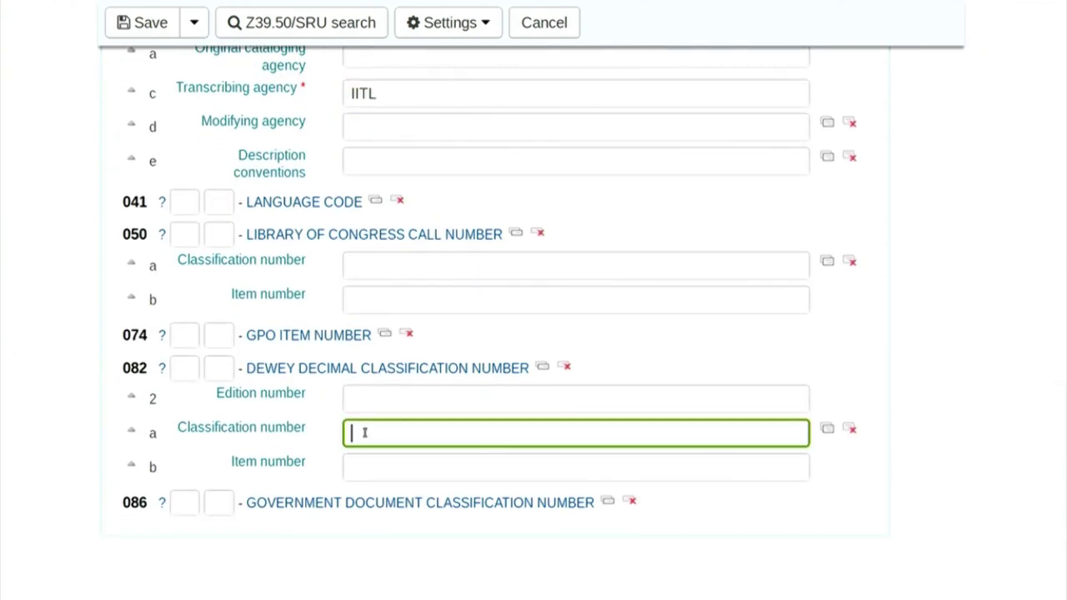
text(500)
key(Tab)
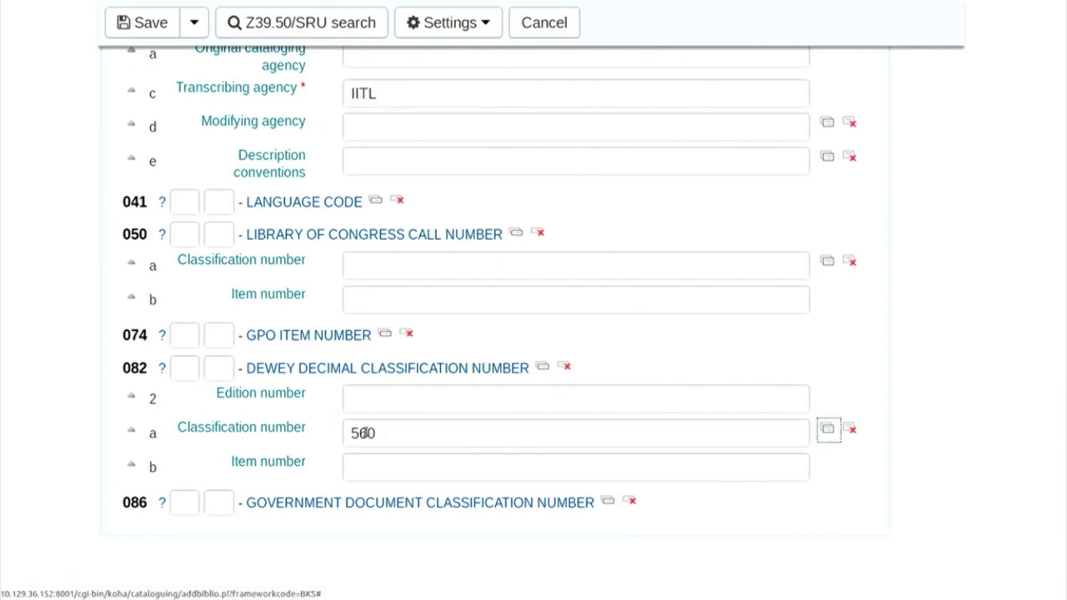
click(414, 467)
text(GHO)
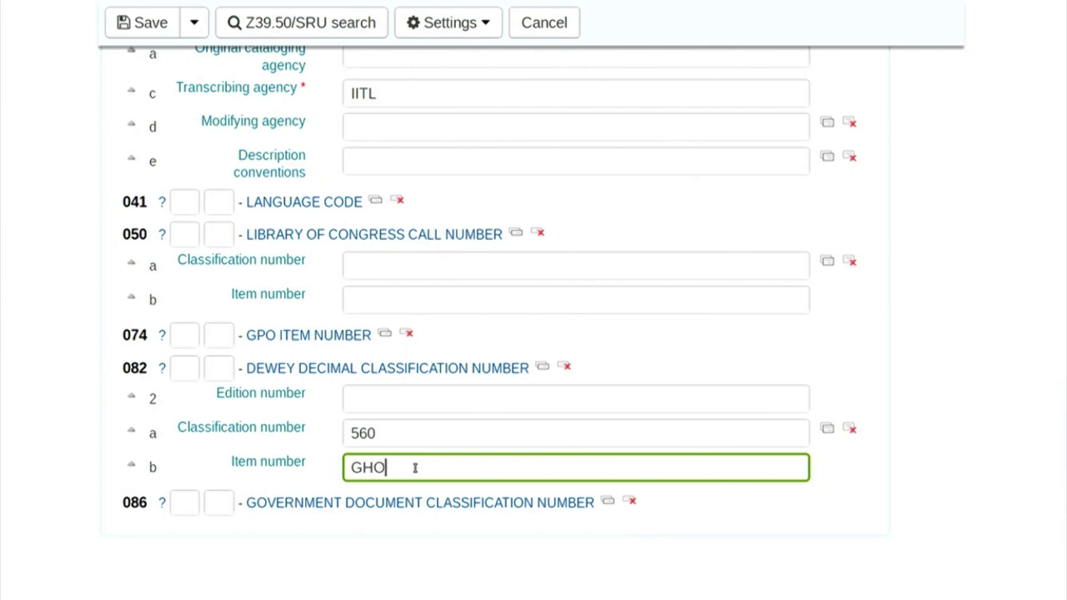
key(BackSpace)
key(BackSpace)
key(BackSpace)
text(CHO)
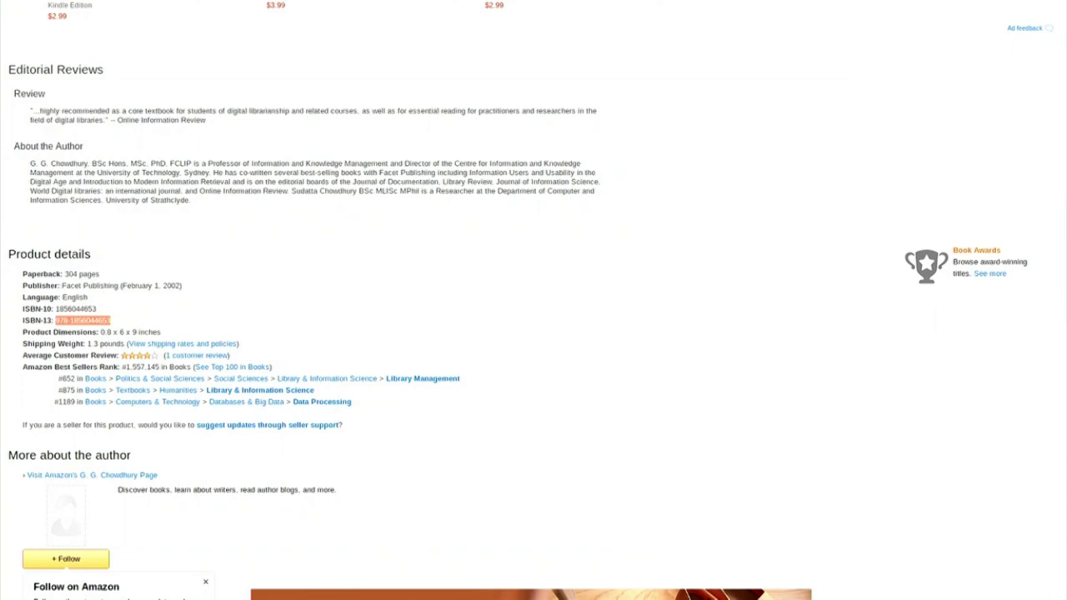
scroll(419, 286, up, 20)
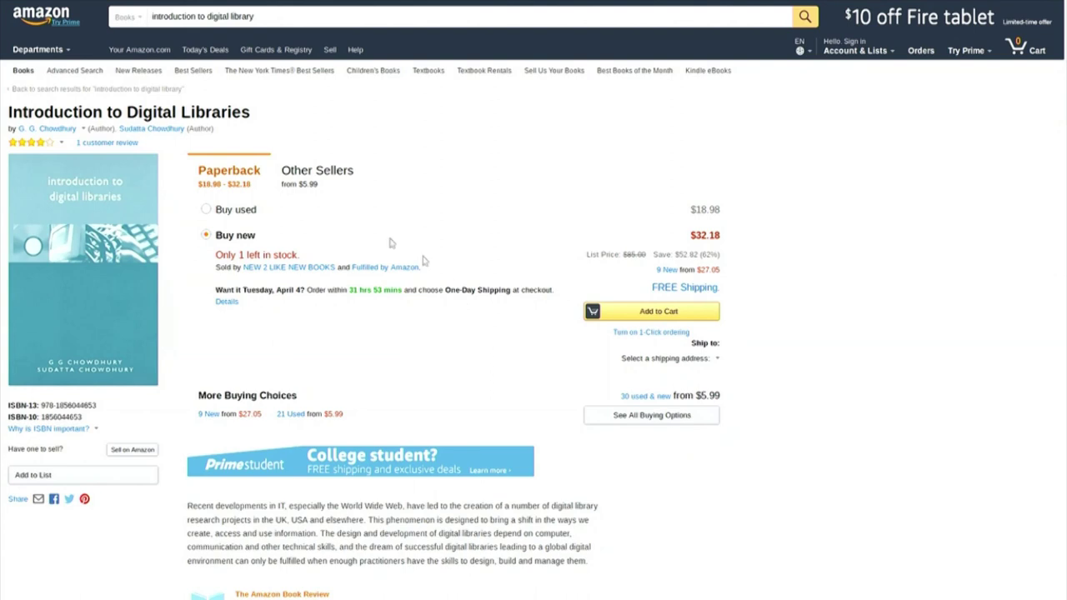
Type the main author's name into the Koha record.
key(alt+Tab)
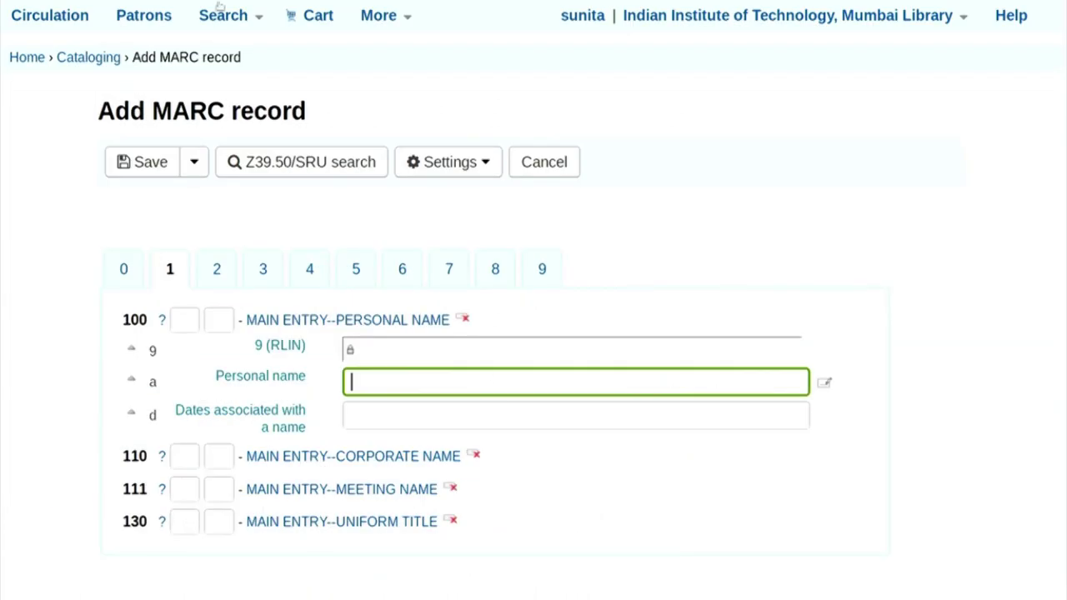
text(Choud)
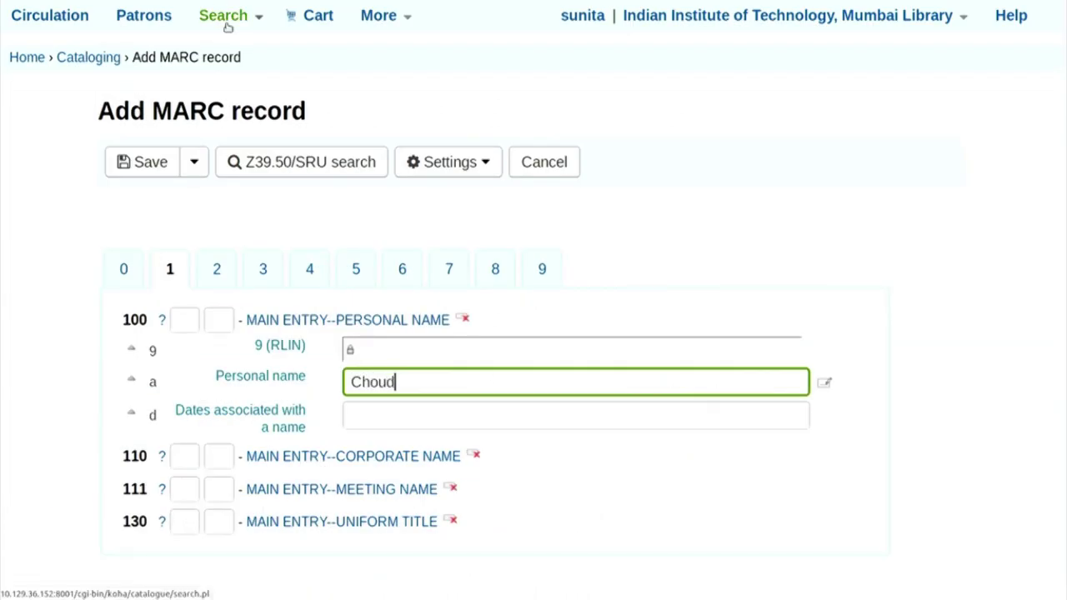
text(hury, G. G.)
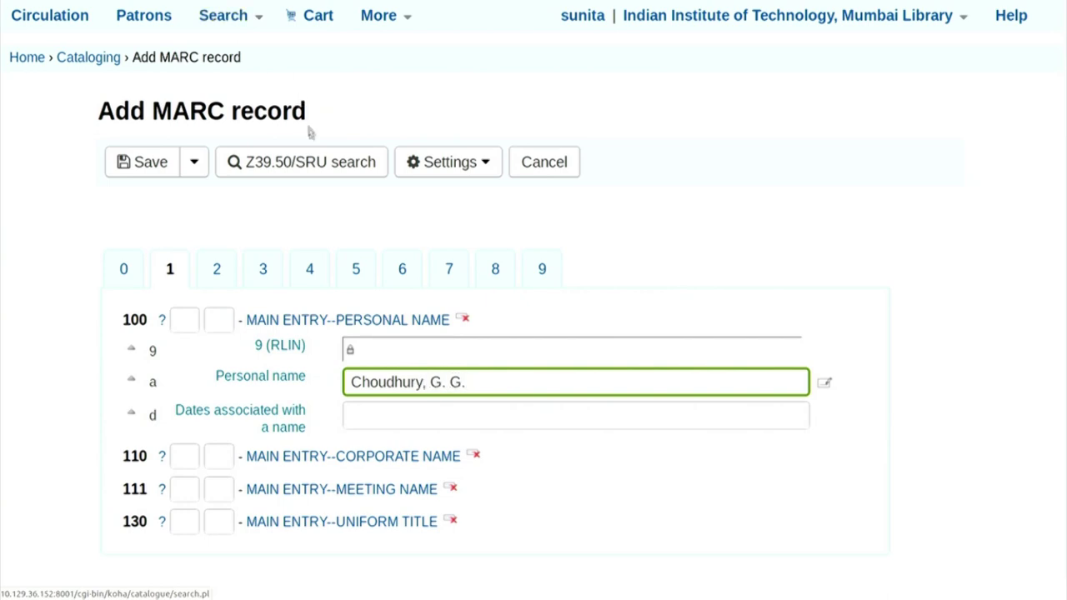
scroll(312, 141, down, 1)
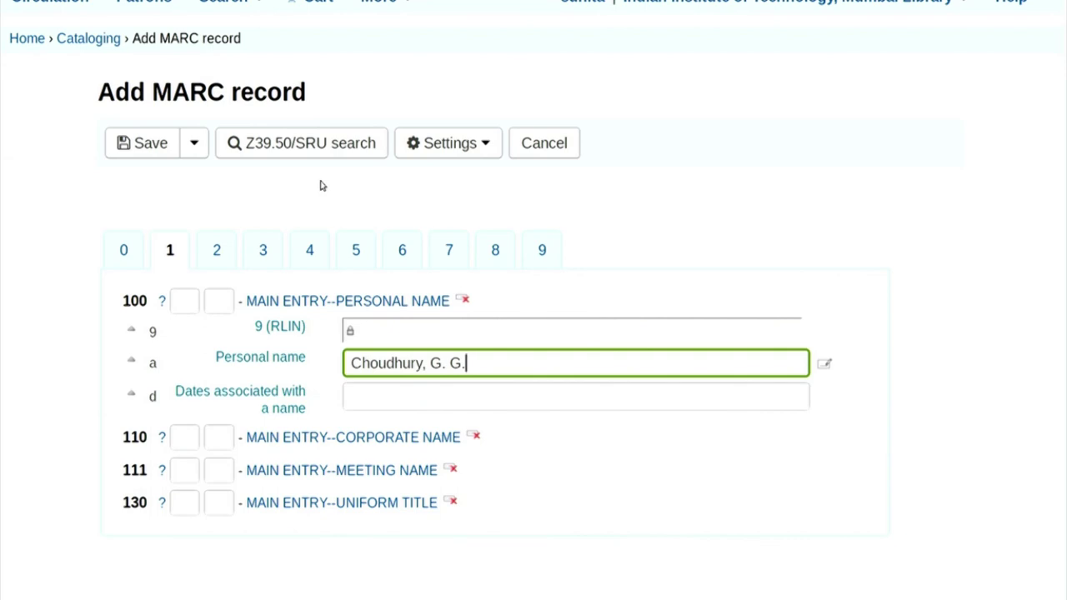
Enter the title 'Introduction to digital libraries' in field 245 $a.
click(218, 250)
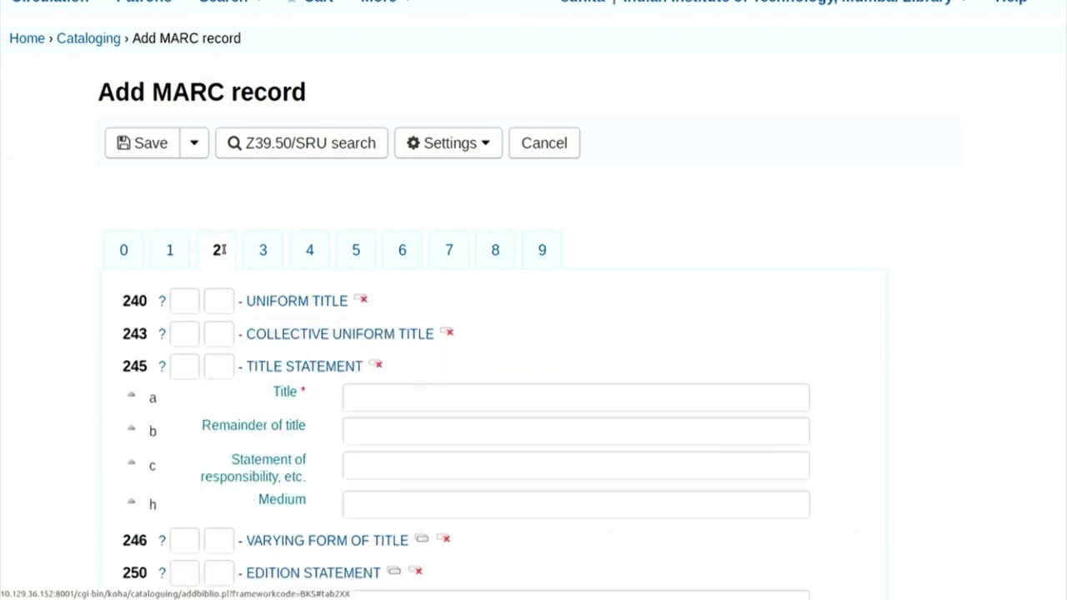
scroll(400, 456, down, 3)
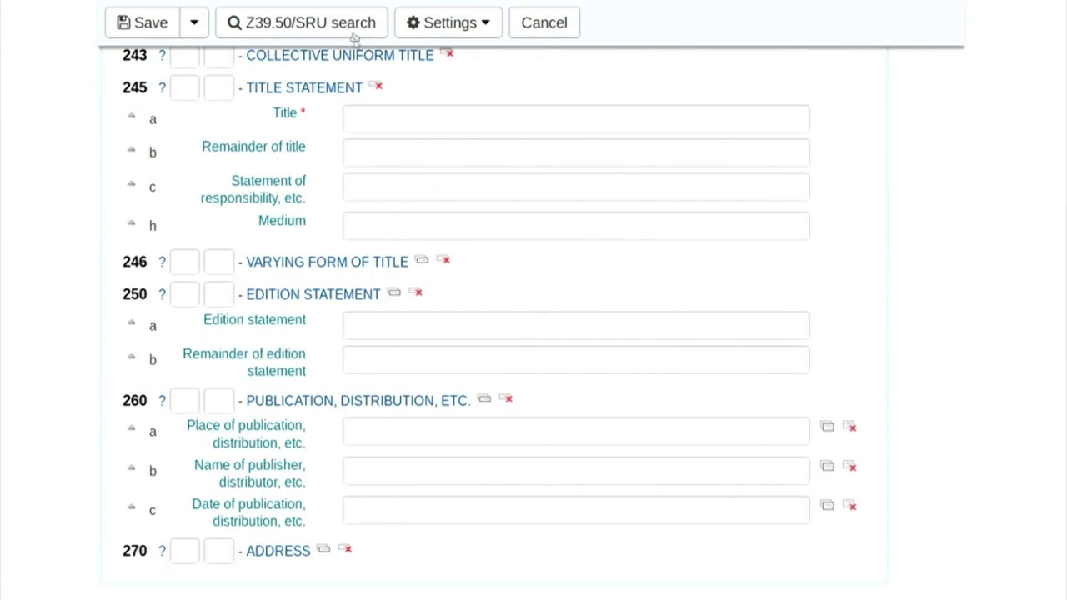
click(408, 130)
text(Introduction to digital libraries)
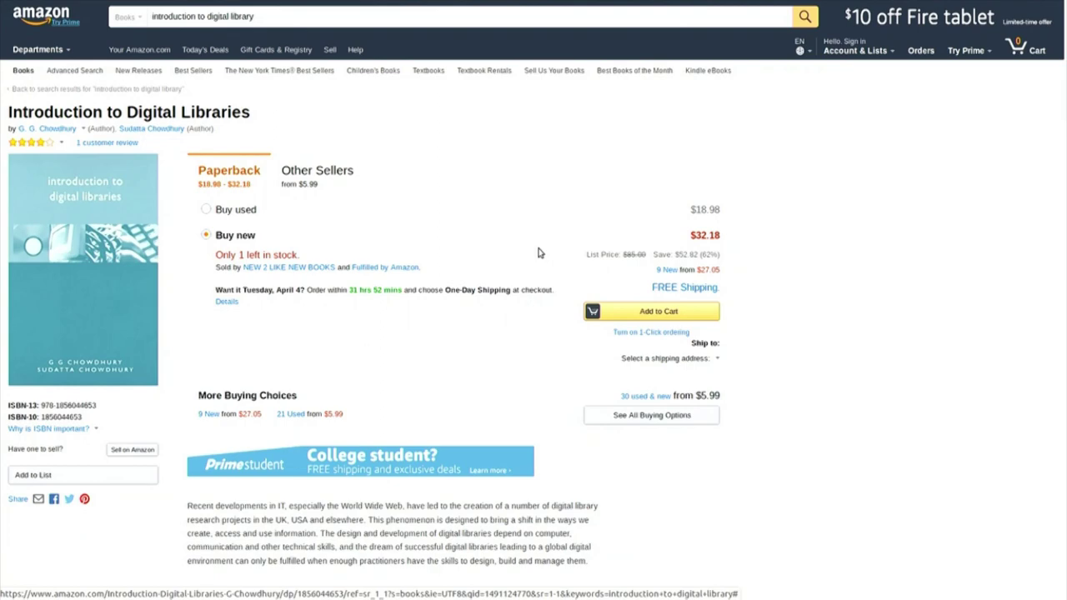
Scroll Amazon's page to the Product details, then return to the Koha form.
scroll(538, 252, down, 4)
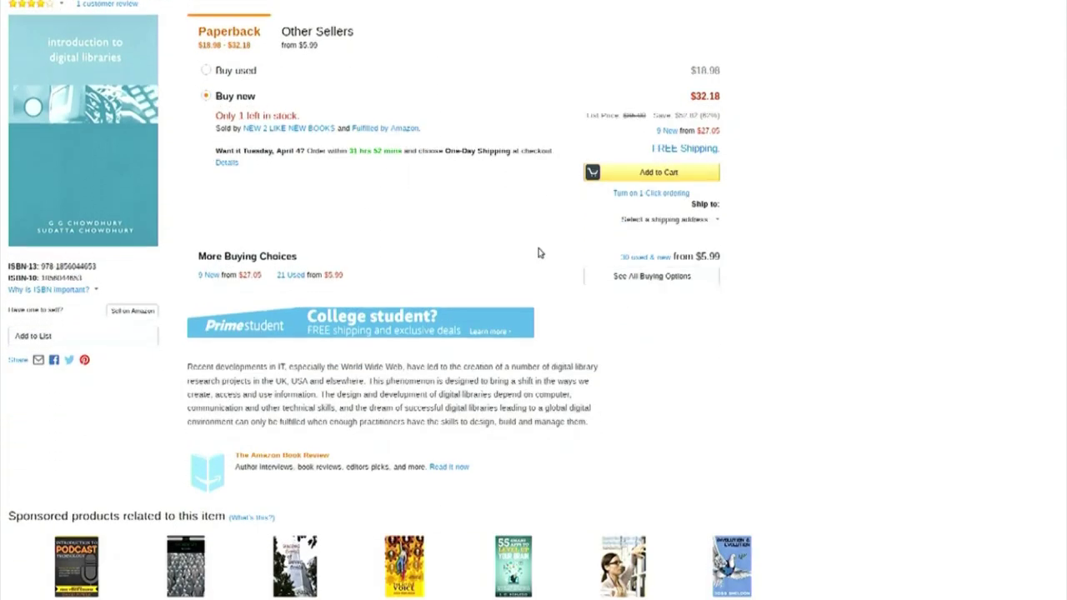
scroll(538, 253, down, 7)
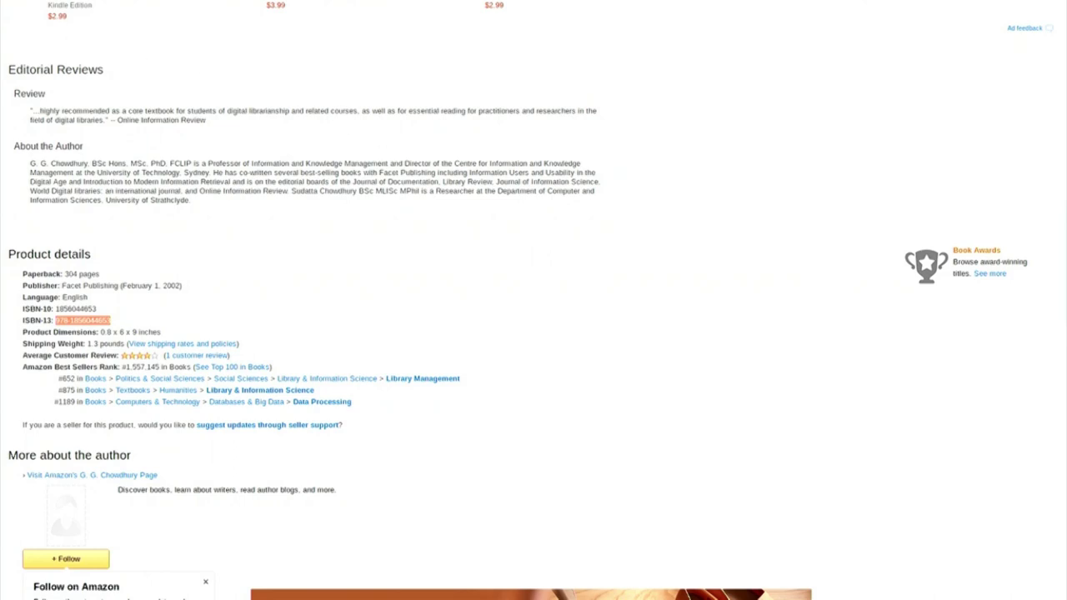
key(alt+Tab)
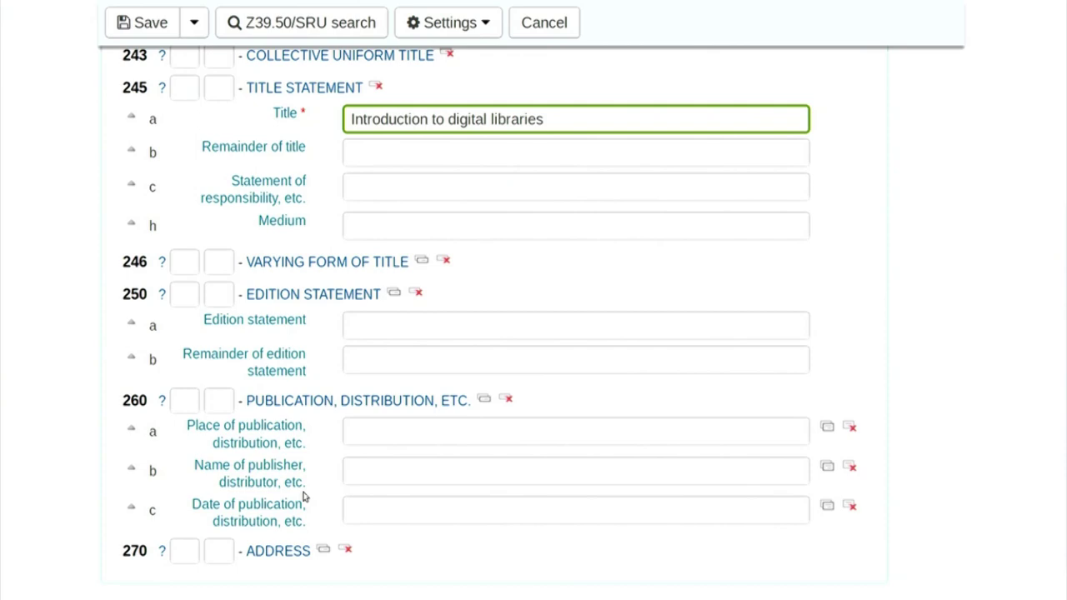
Fill field 260 with place New Delhi, publisher Facet Publishing and date 1999.
scroll(305, 500, down, 1)
click(379, 382)
text(N)
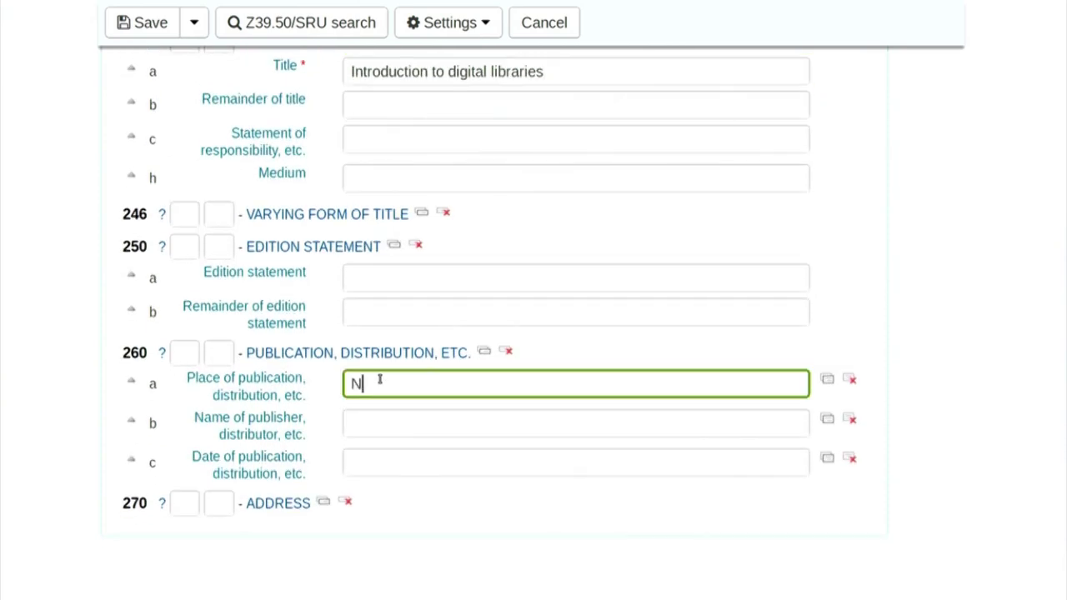
text(ew Delhi)
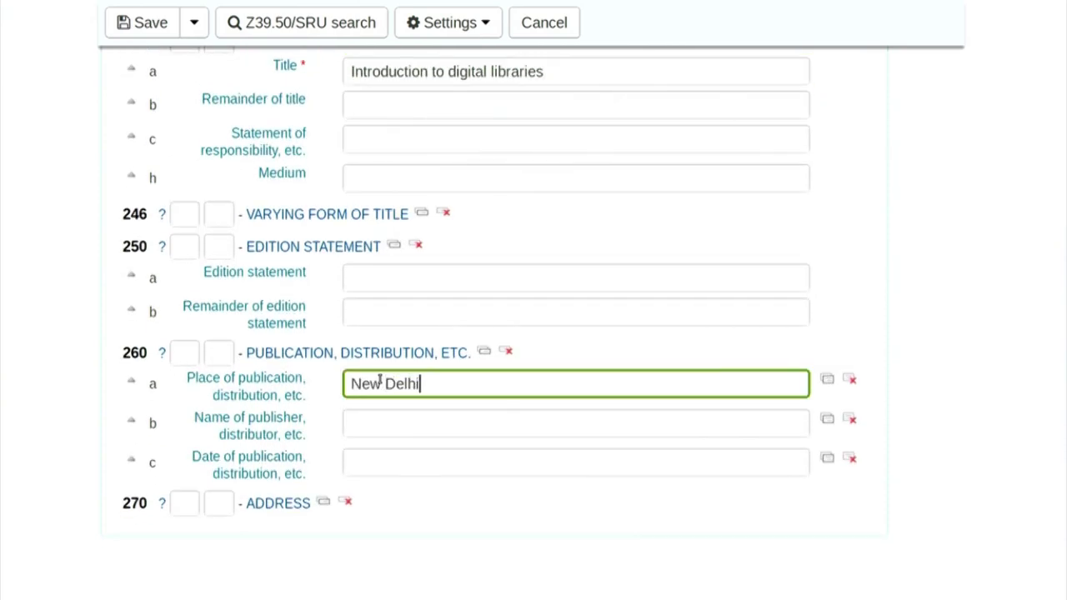
key(Tab)
click(370, 428)
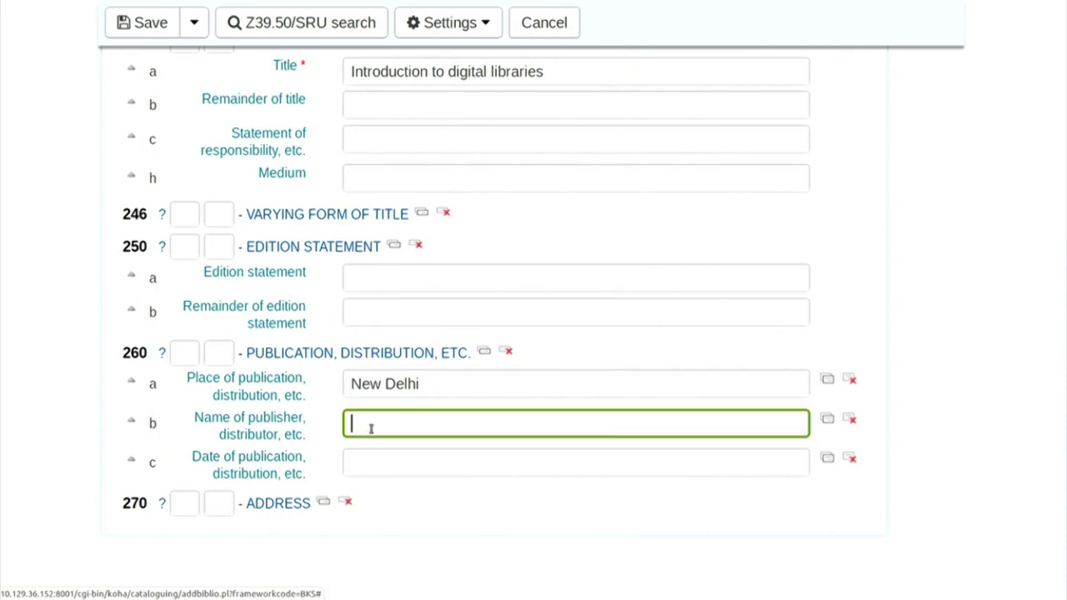
text(Facet Puyl)
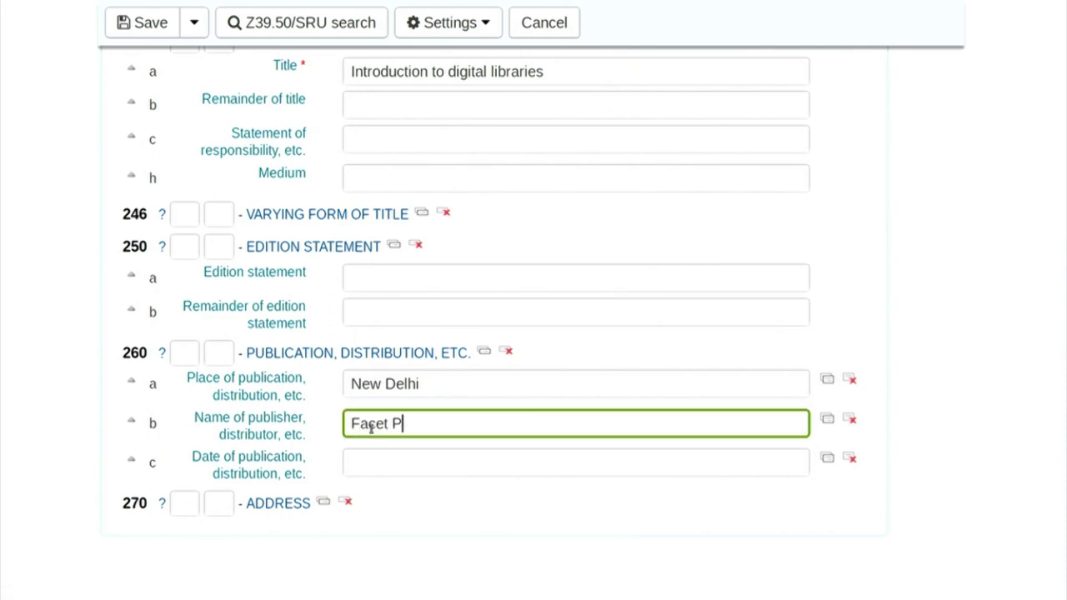
key(BackSpace)
key(BackSpace)
text(blishing)
click(368, 465)
text(1999)
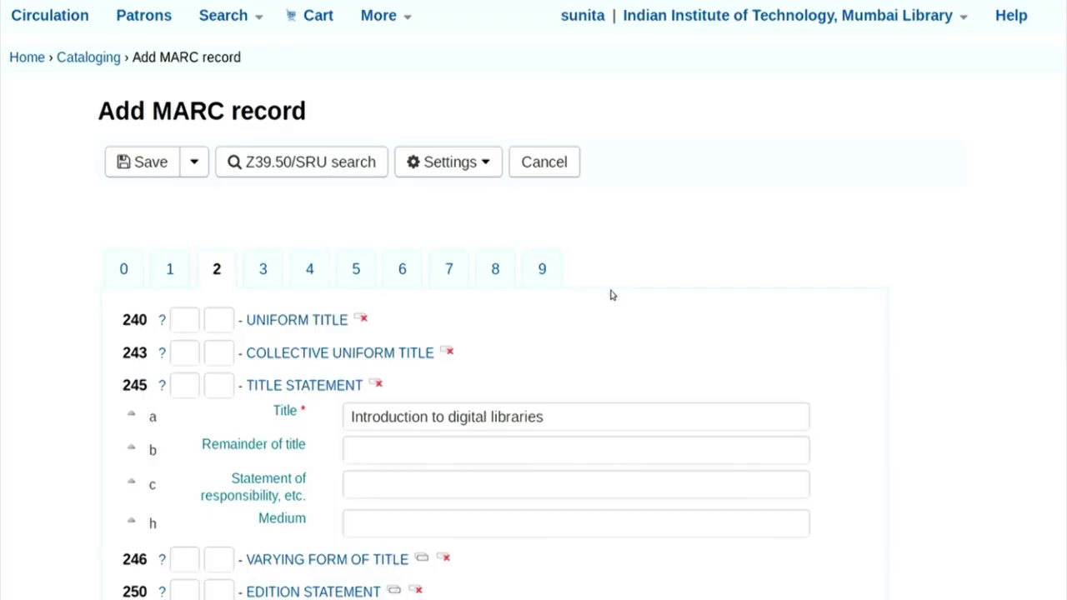
Set the 300 $a extent to 'xx, 304 p.'.
click(261, 270)
click(435, 365)
text(xx)
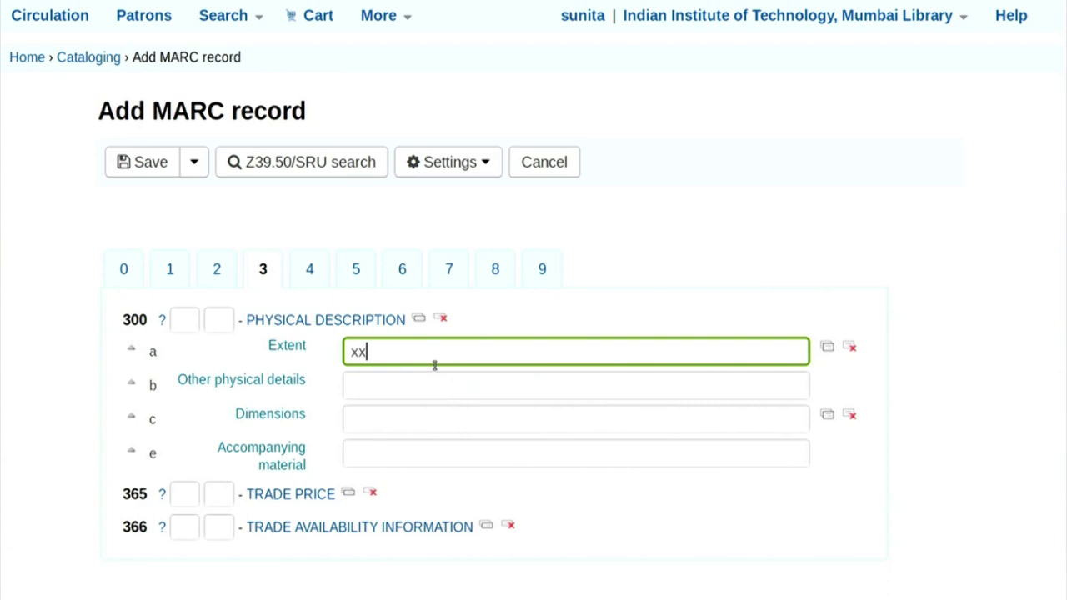
text(, 304 p.)
Enter the topical subject 'Digital Libraries' in 650 $a.
scroll(999, 314, down, 1)
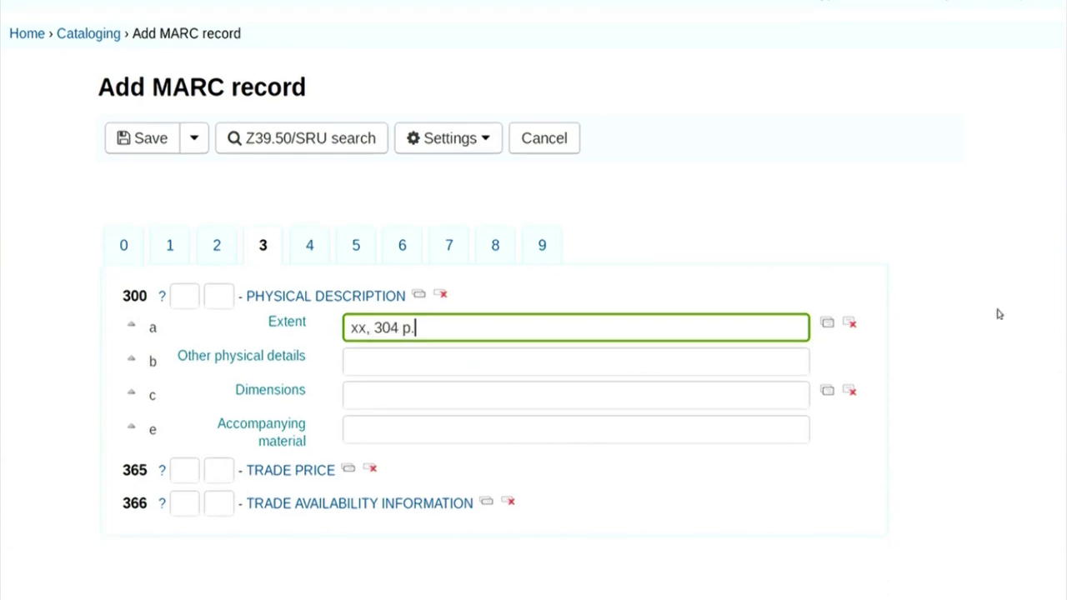
click(402, 247)
scroll(404, 250, down, 5)
click(397, 186)
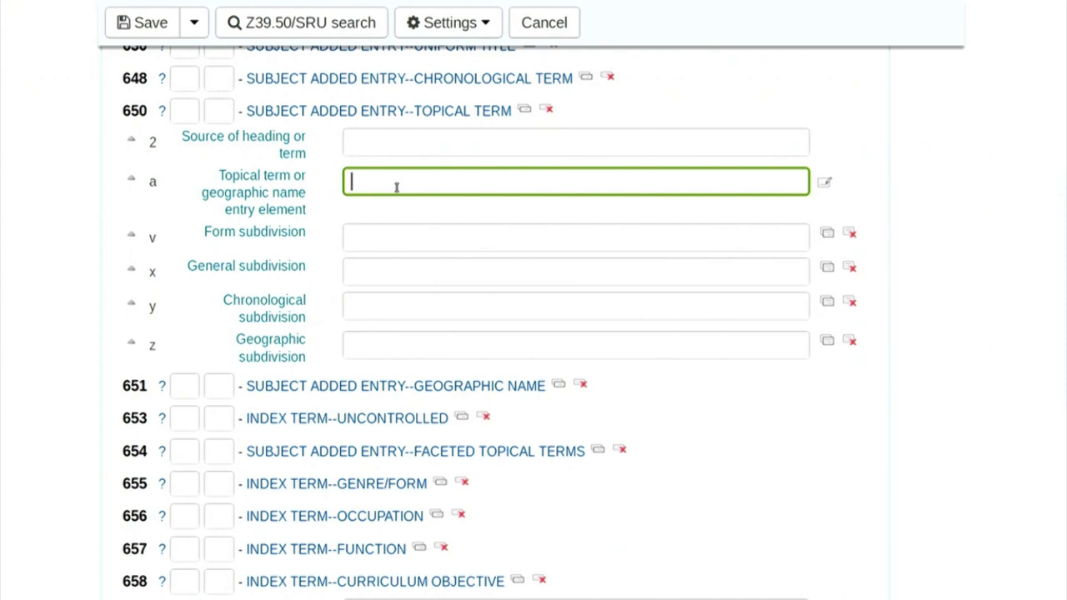
text(Digital Libraries)
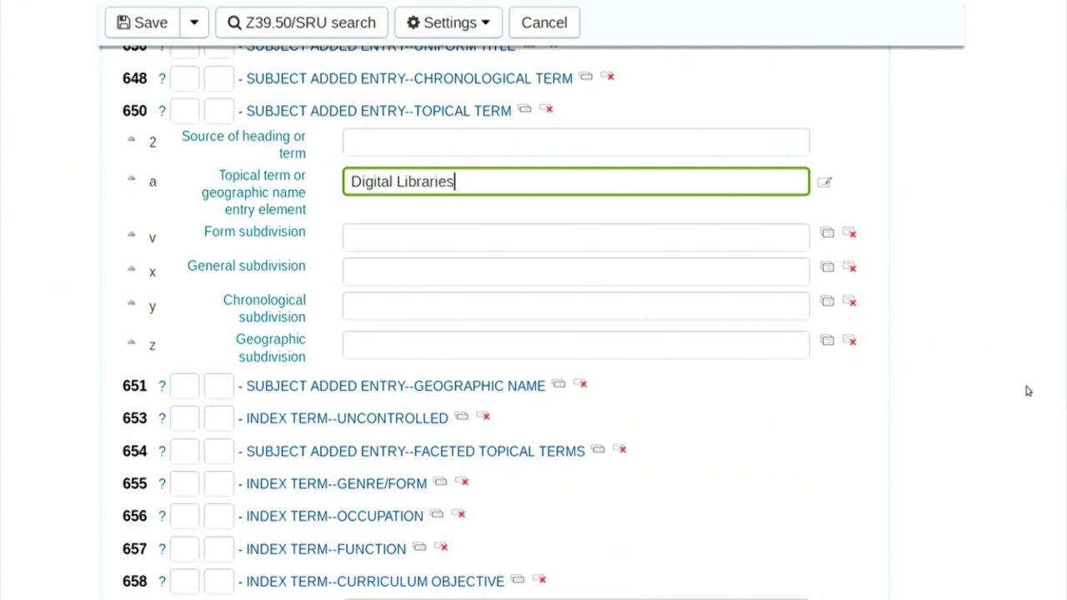
Expand the 700 added personal-name entry on tab 7.
scroll(665, 396, up, 5)
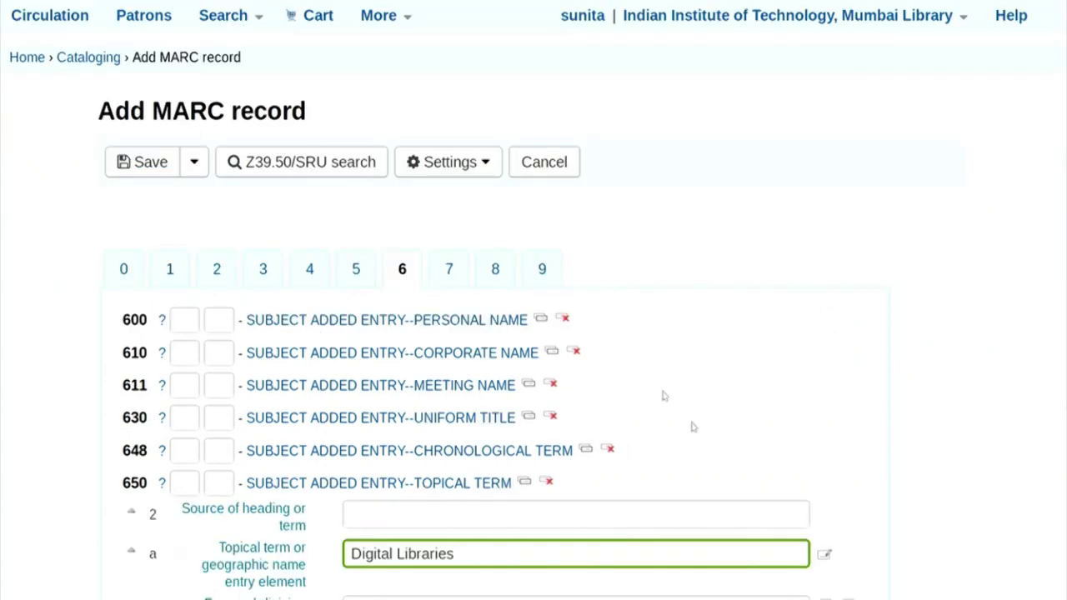
click(448, 268)
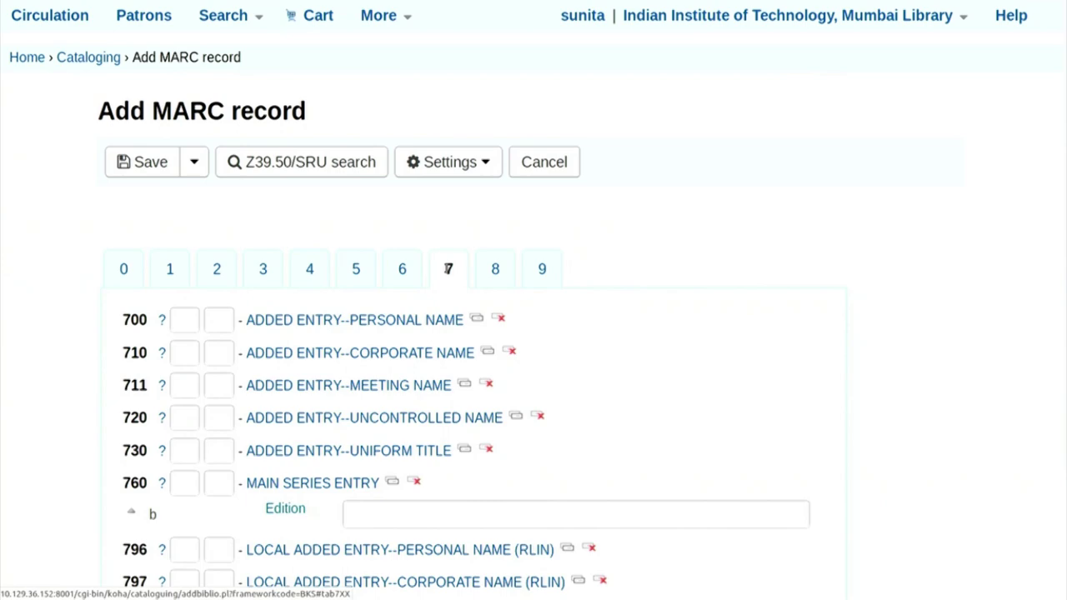
click(303, 322)
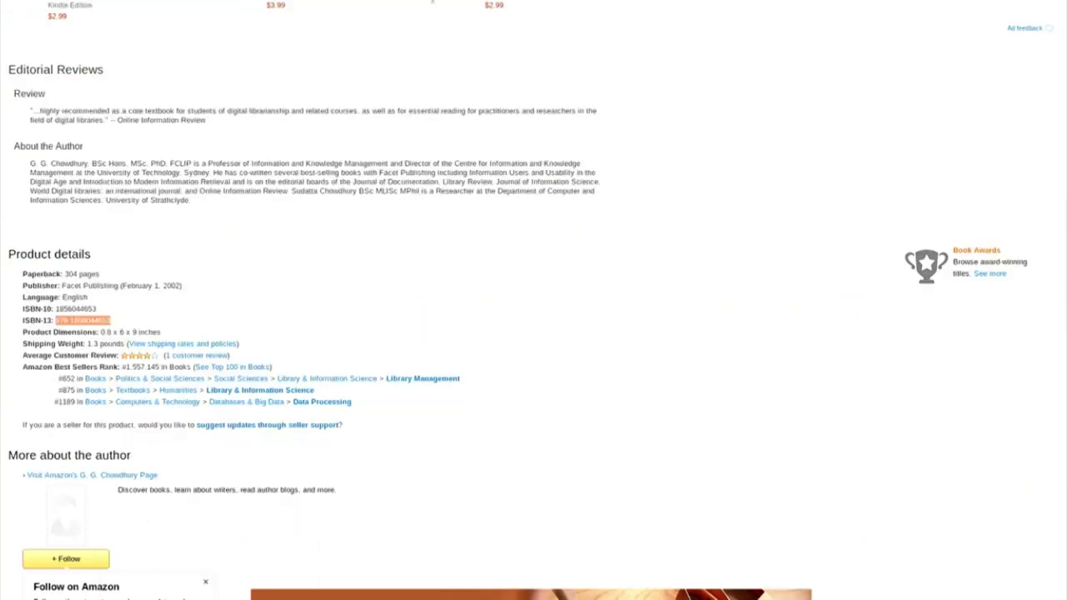
Check the author names at the top of Amazon's page, then focus Koha's 700 $a field.
scroll(398, 290, up, 10)
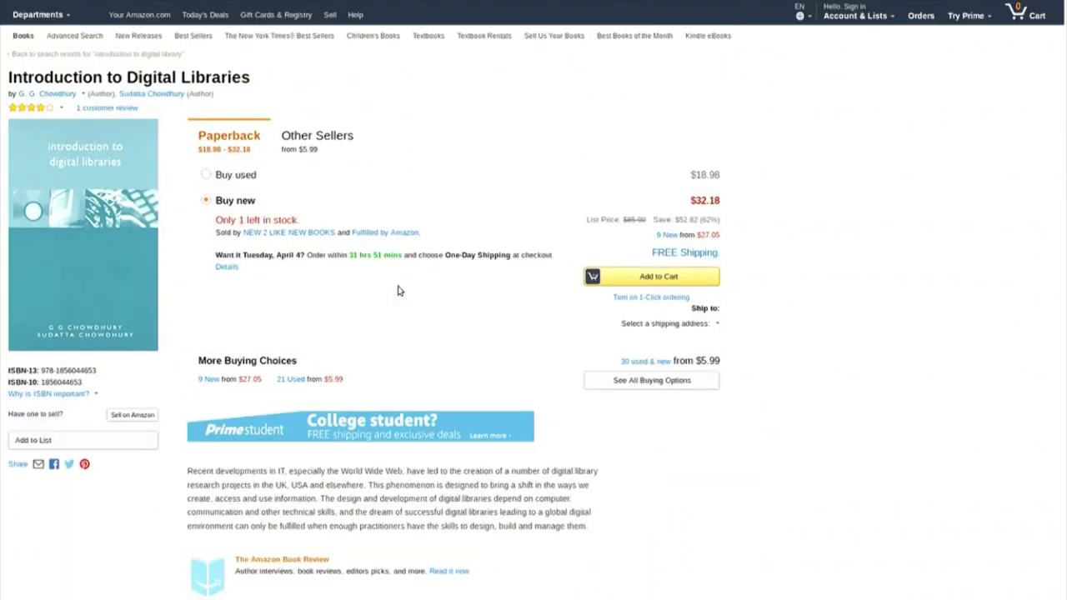
scroll(397, 291, up, 1)
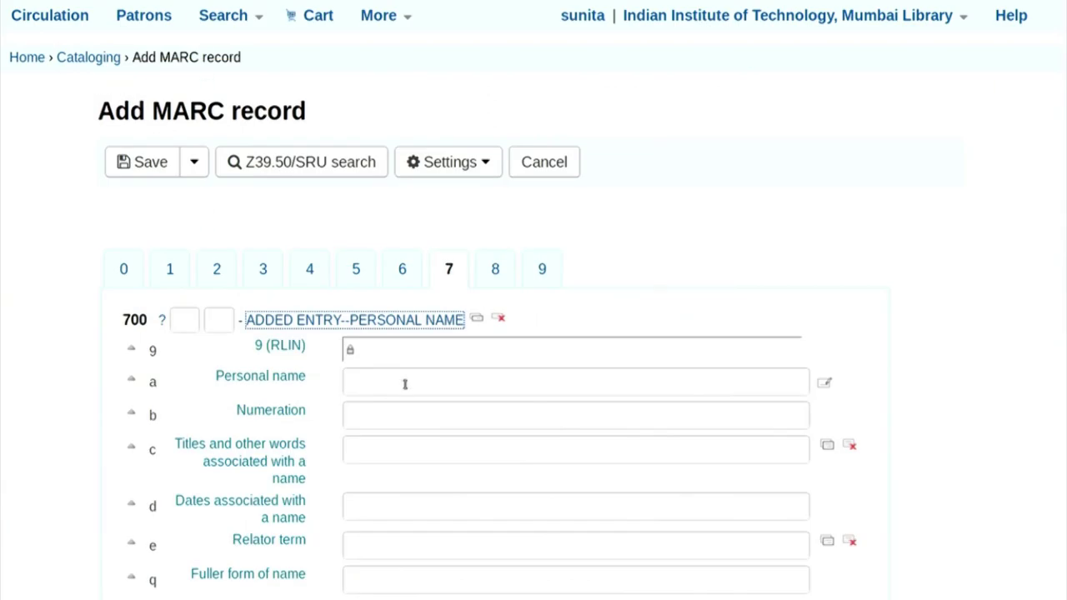
click(407, 381)
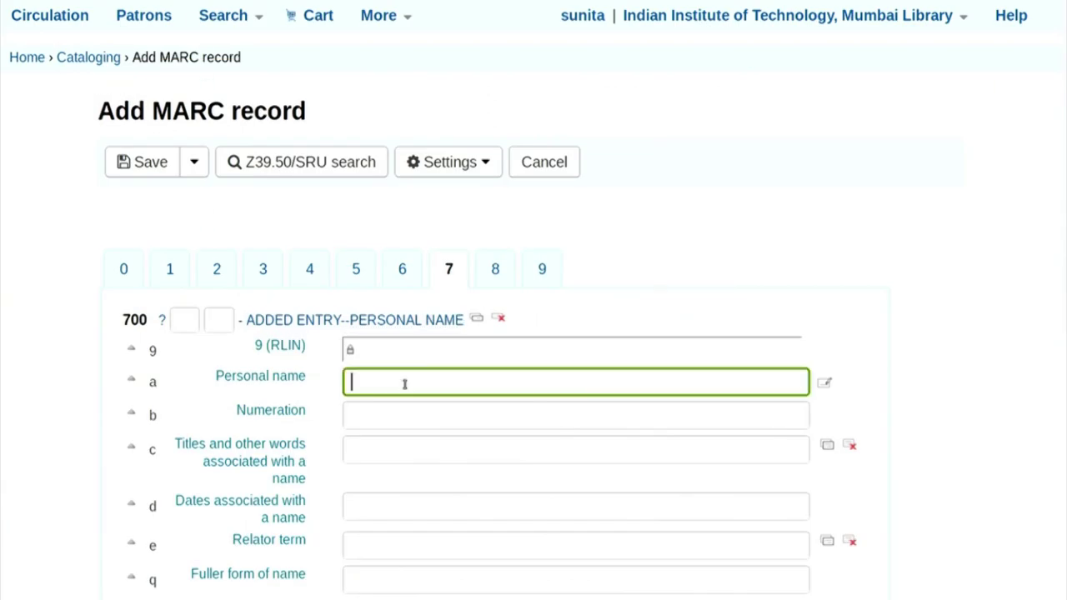
Enter the co-author's name in the 700 $a personal-name field.
text(Choudh)
key(BackSpace)
key(BackSpace)
text(wdhury, )
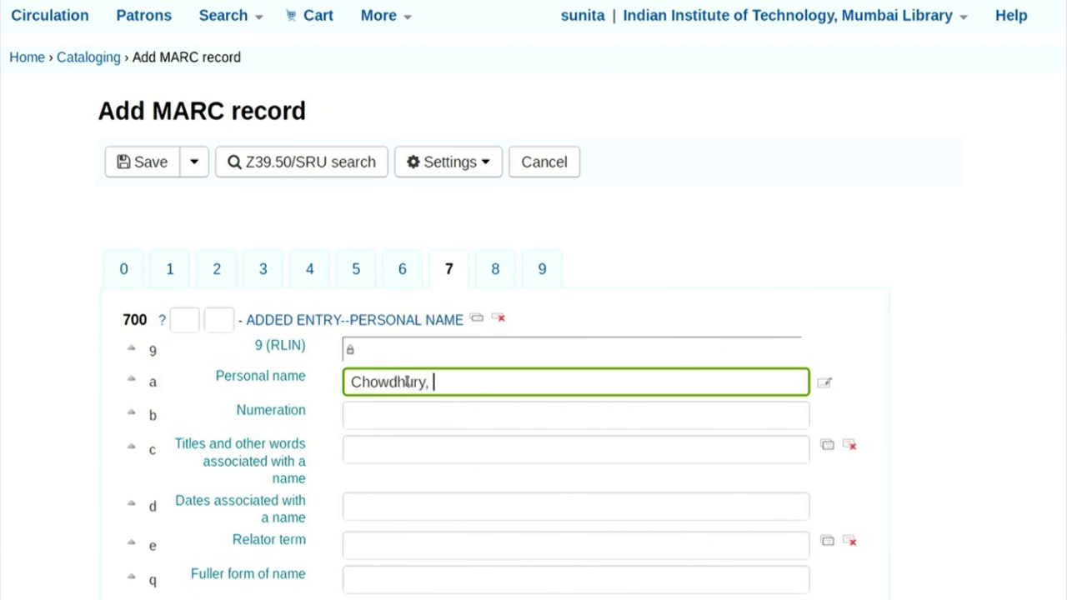
text(Sudatta)
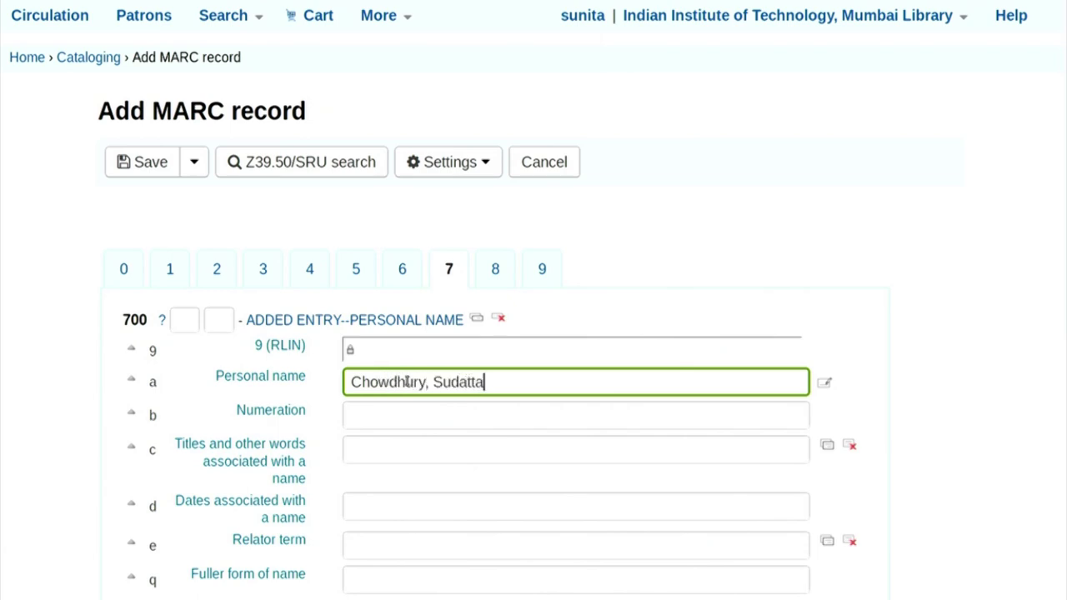
scroll(407, 387, down, 2)
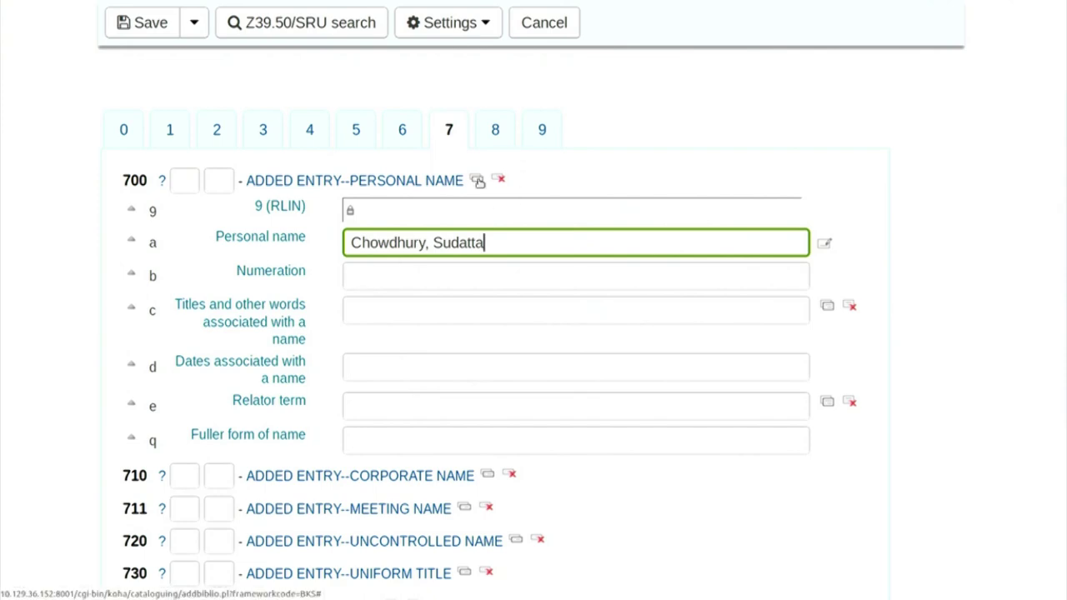
Repeat the 700 tag to add a second, empty personal-name entry.
click(478, 181)
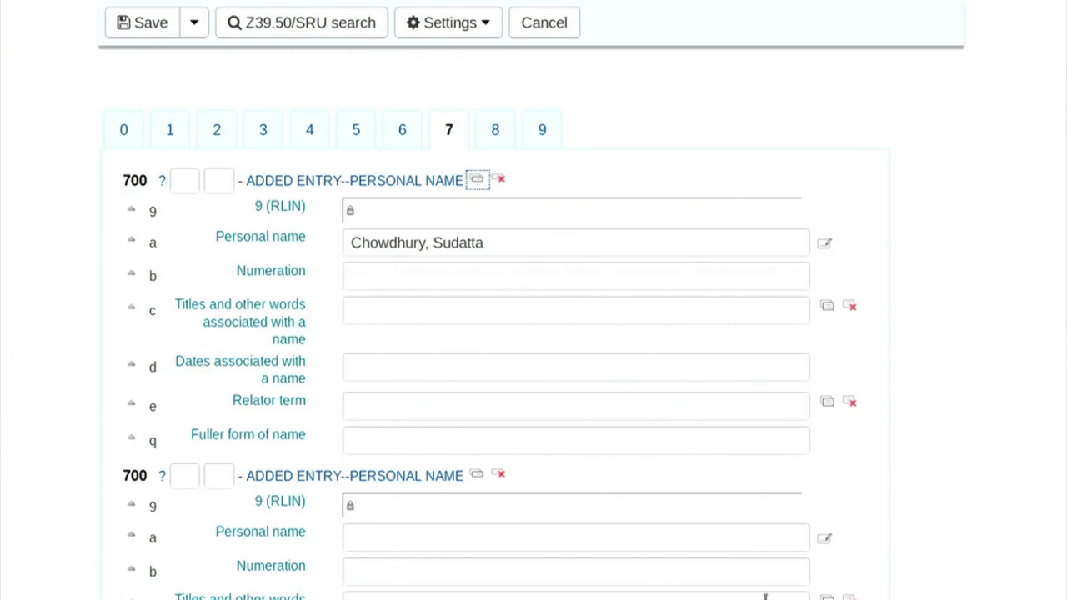
scroll(691, 424, down, 2)
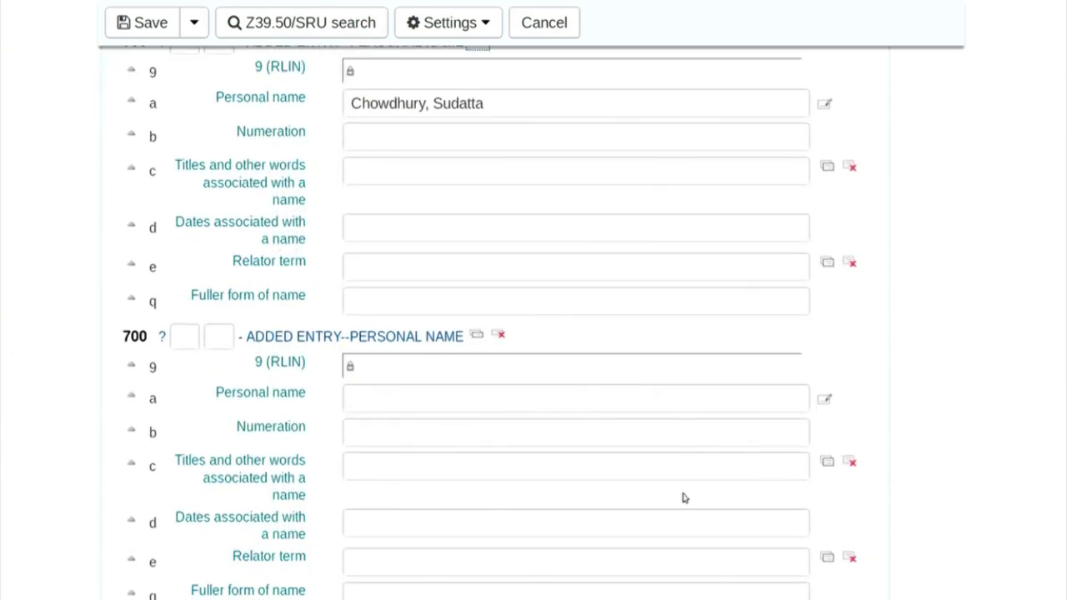
scroll(684, 498, up, 4)
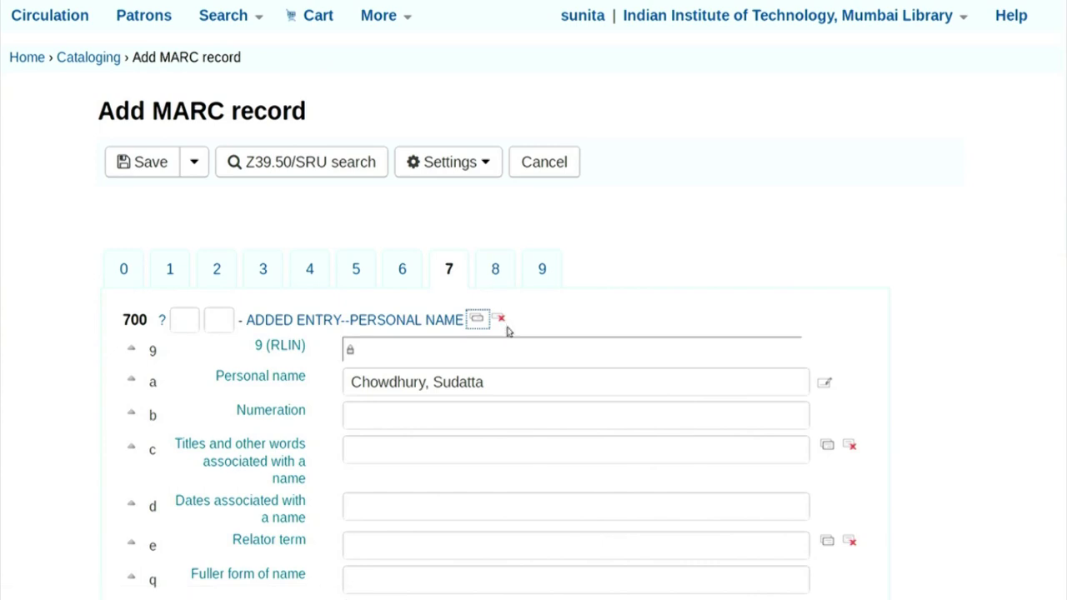
scroll(500, 304, down, 1)
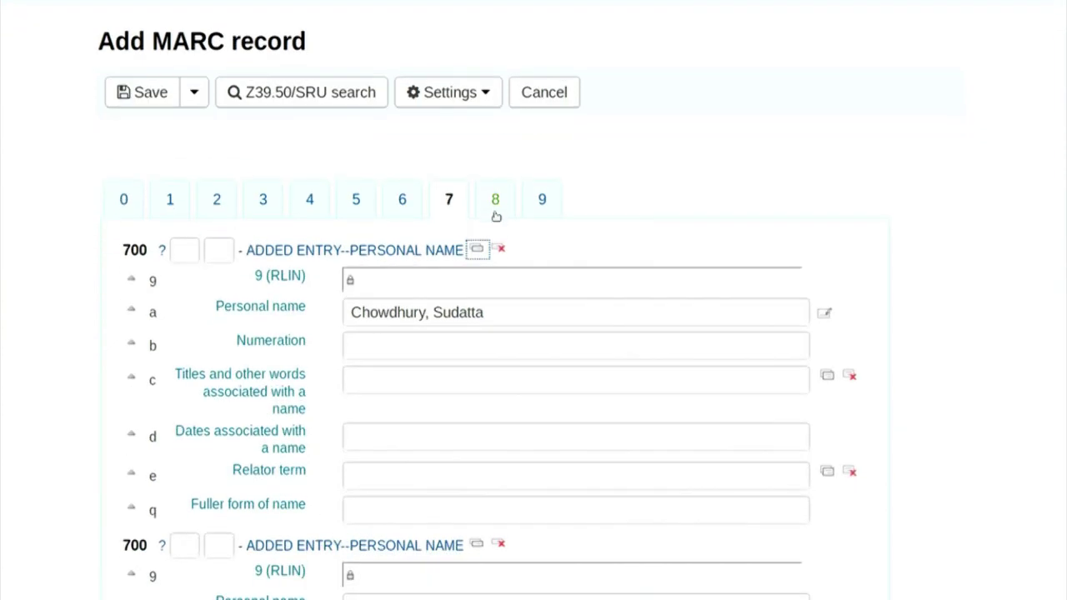
Expand field 856 Electronic Location and Access on tab 8 and focus its URI subfield.
click(496, 214)
click(317, 381)
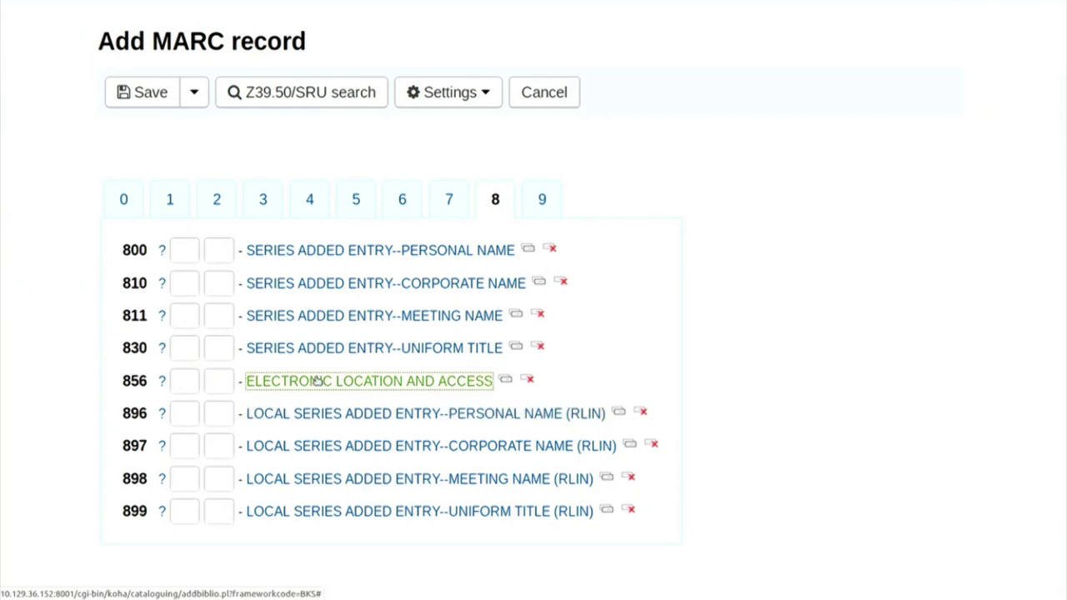
scroll(317, 391, down, 5)
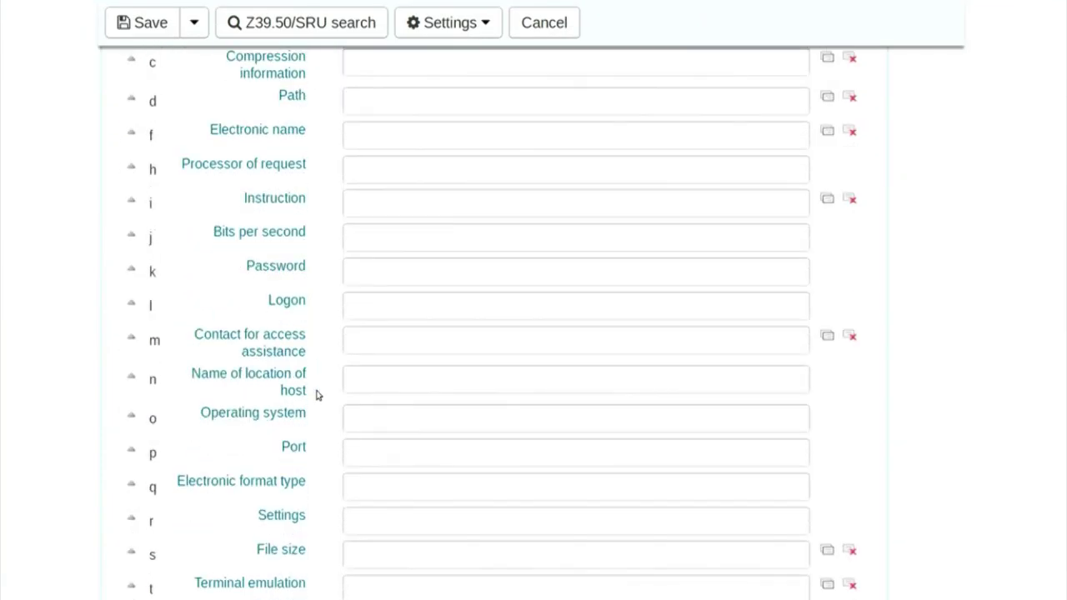
scroll(316, 395, down, 3)
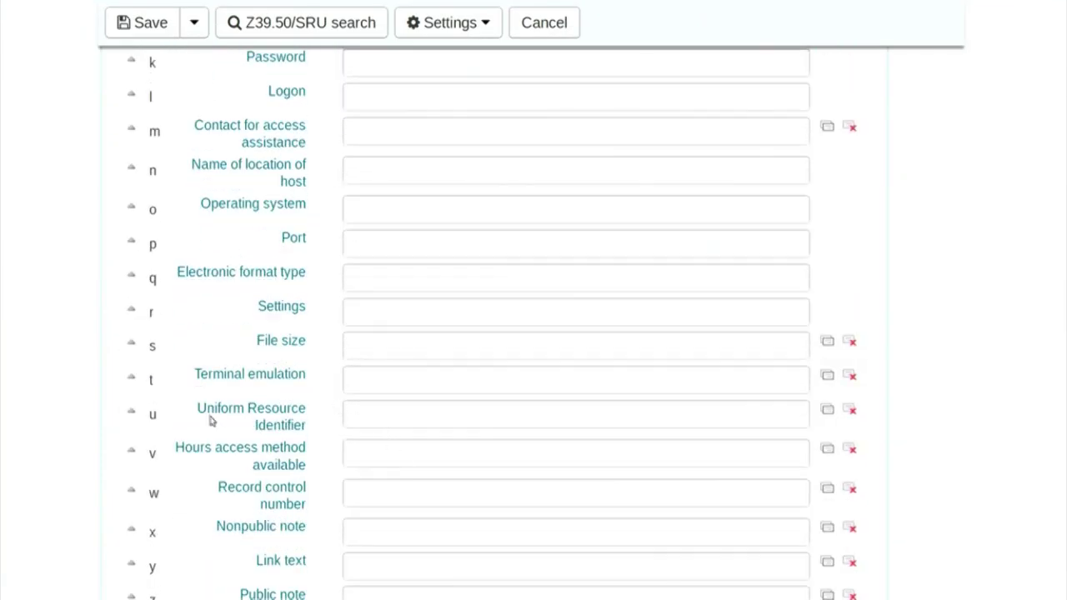
drag(200, 408, 306, 431)
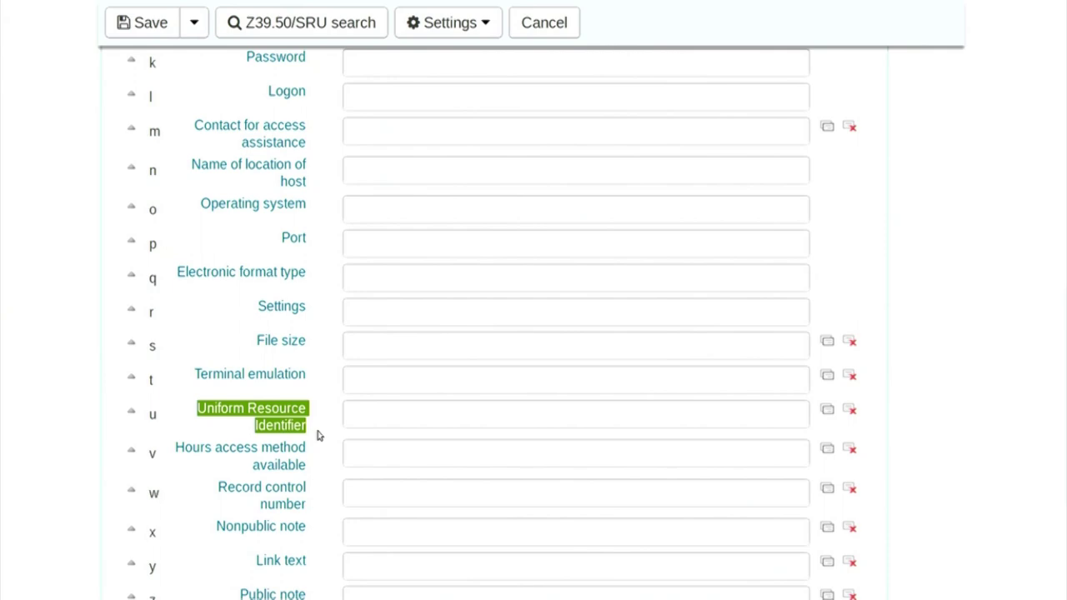
click(403, 415)
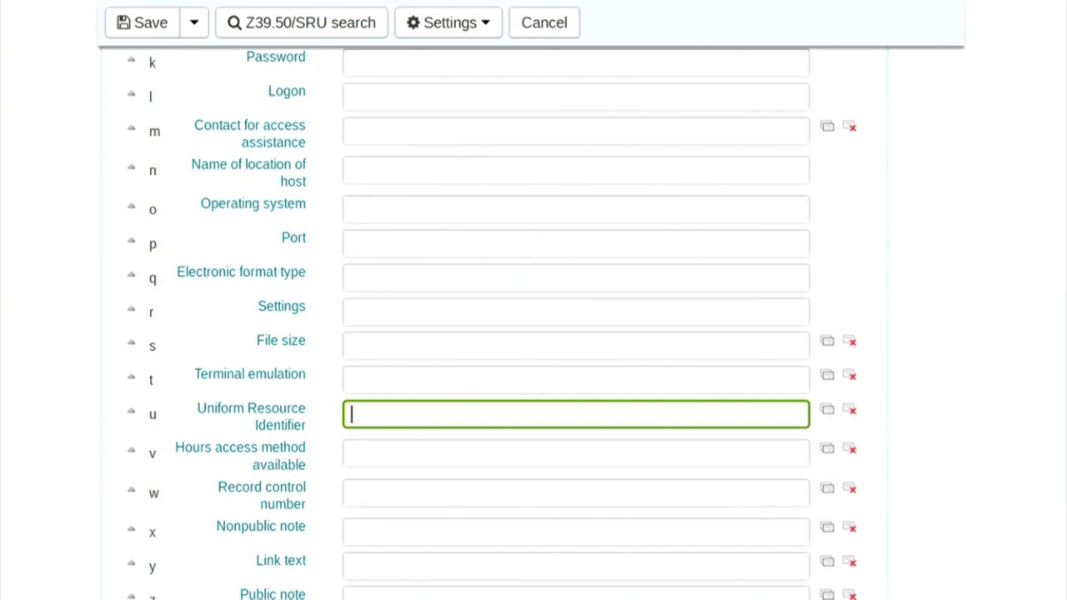
Look up Introduction to digital libraries on Google and open its WorldCat.org catalogue entry.
key(ctrl+t)
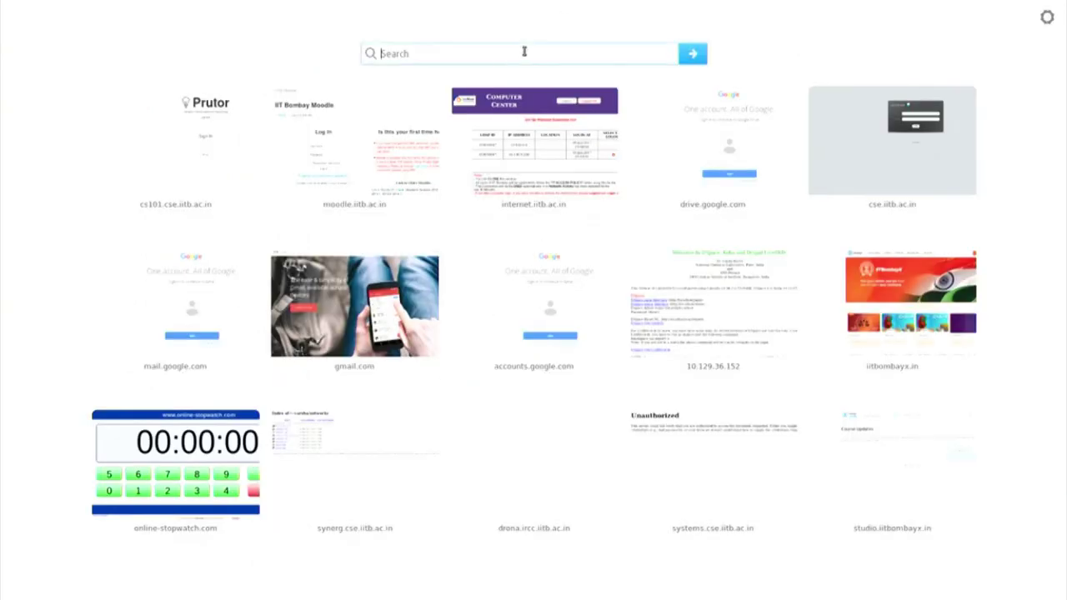
text(introd)
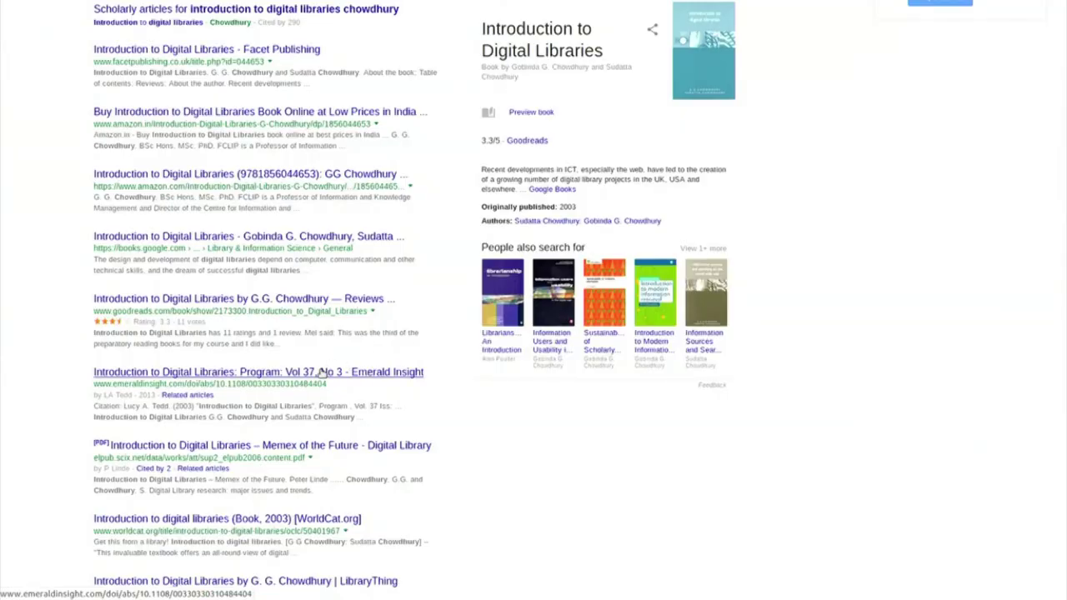
click(322, 373)
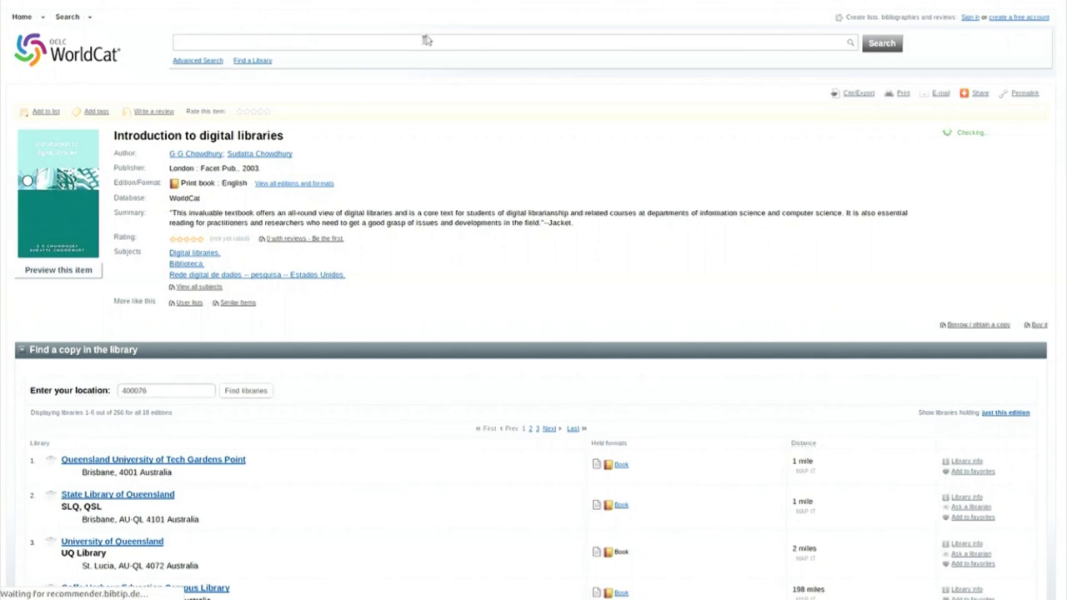
scroll(389, 171, down, 5)
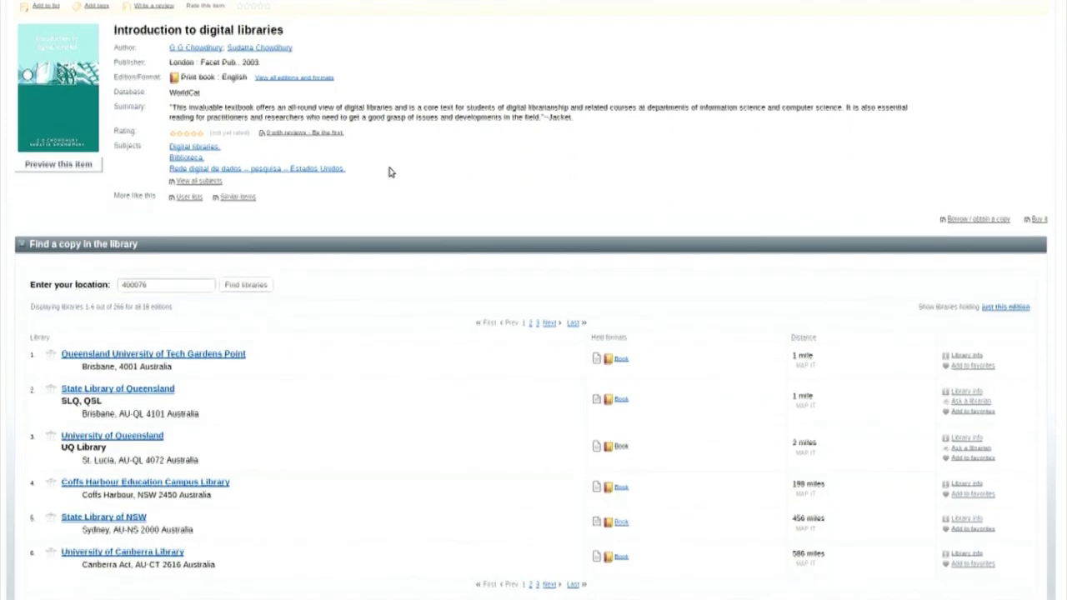
scroll(389, 171, up, 5)
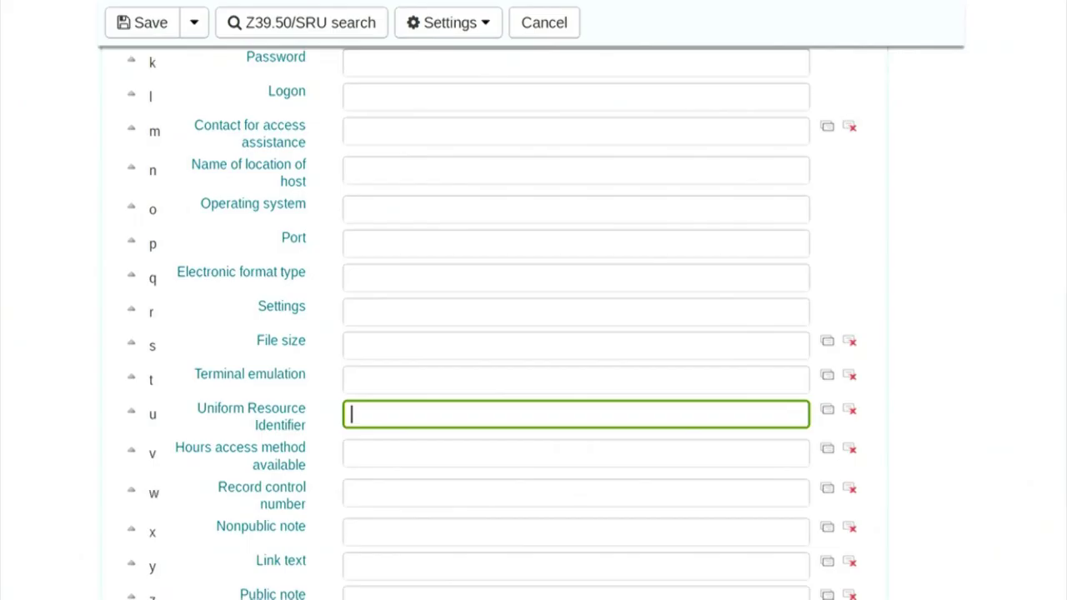
Set the 942 Koha item type to BOOK in tab 9 and attempt to save the record.
scroll(472, 119, up, 10)
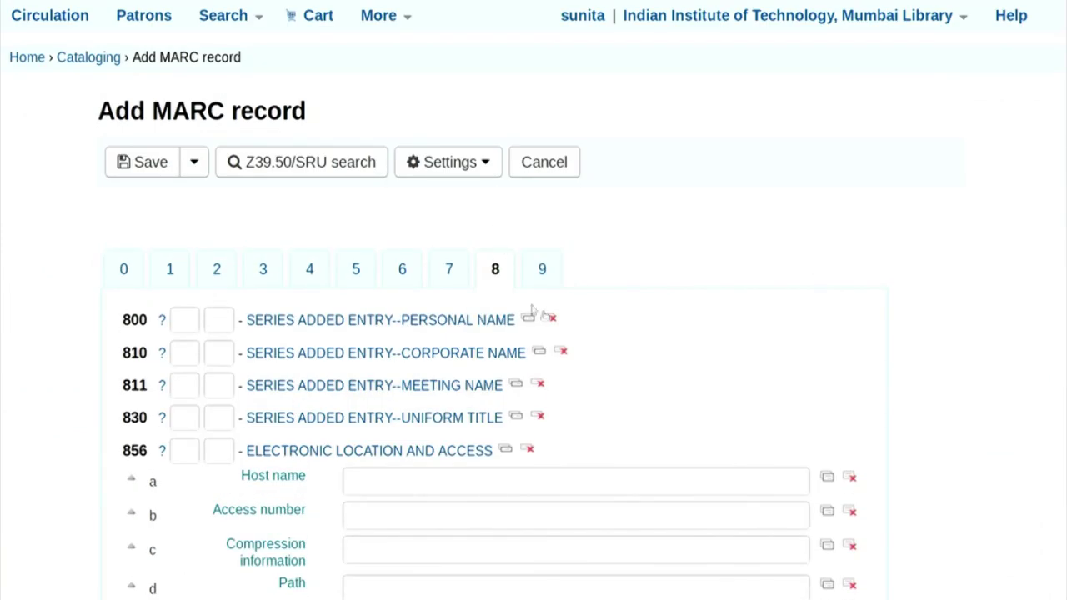
click(542, 271)
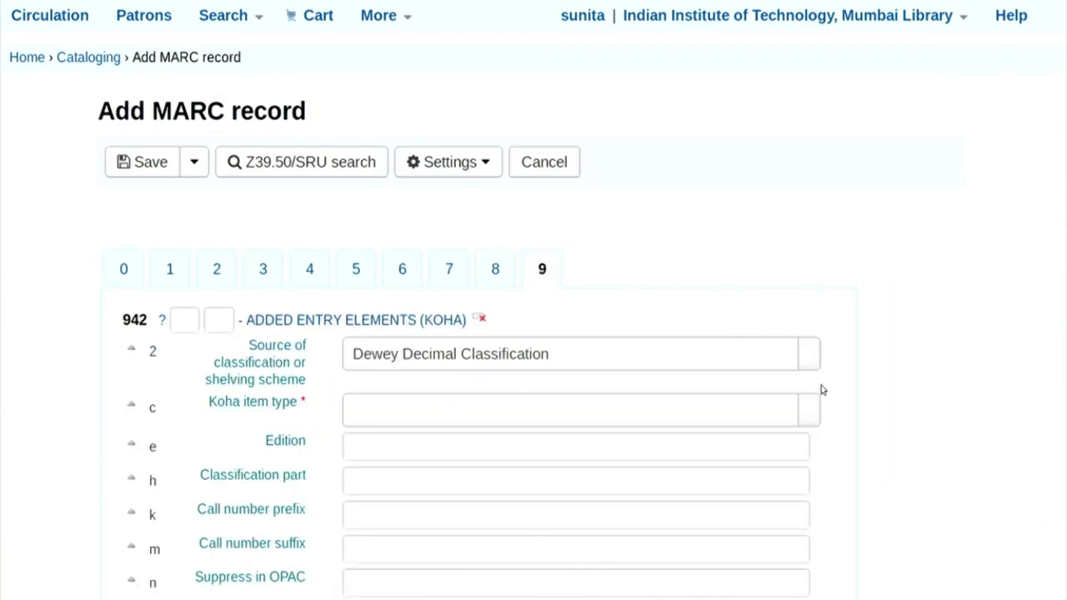
click(806, 410)
click(698, 484)
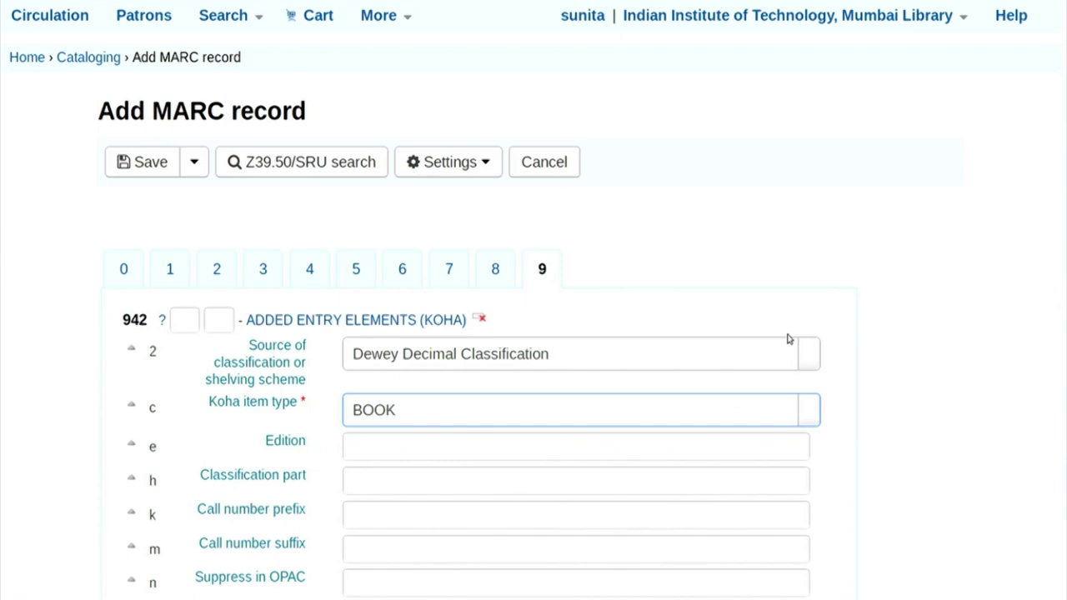
click(158, 170)
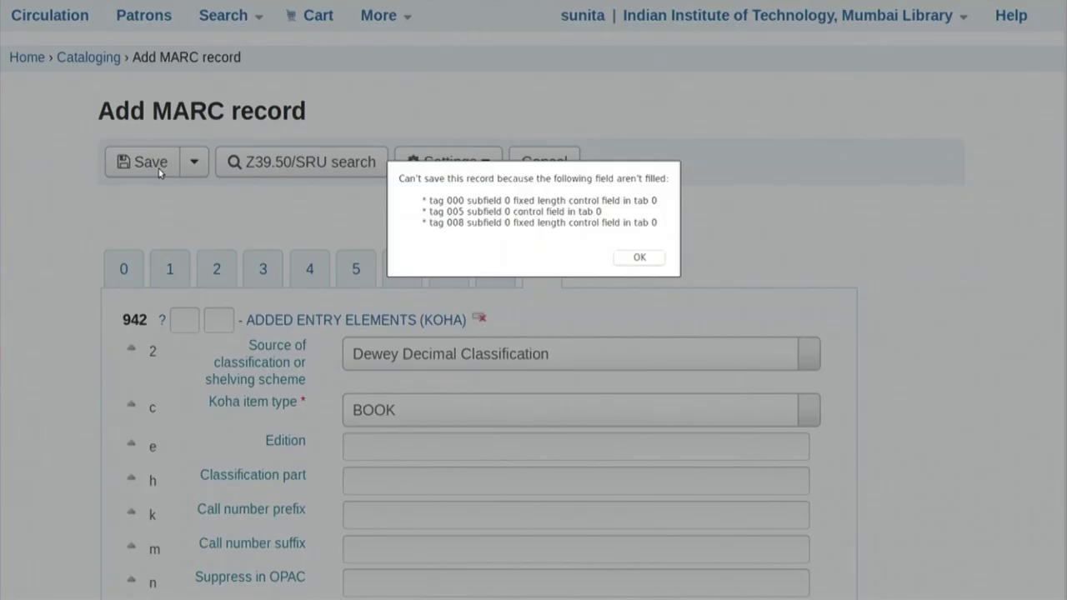
Auto-fill the leader, 005 and 008 control fields in tab 0 and save it as Record #3.
click(639, 258)
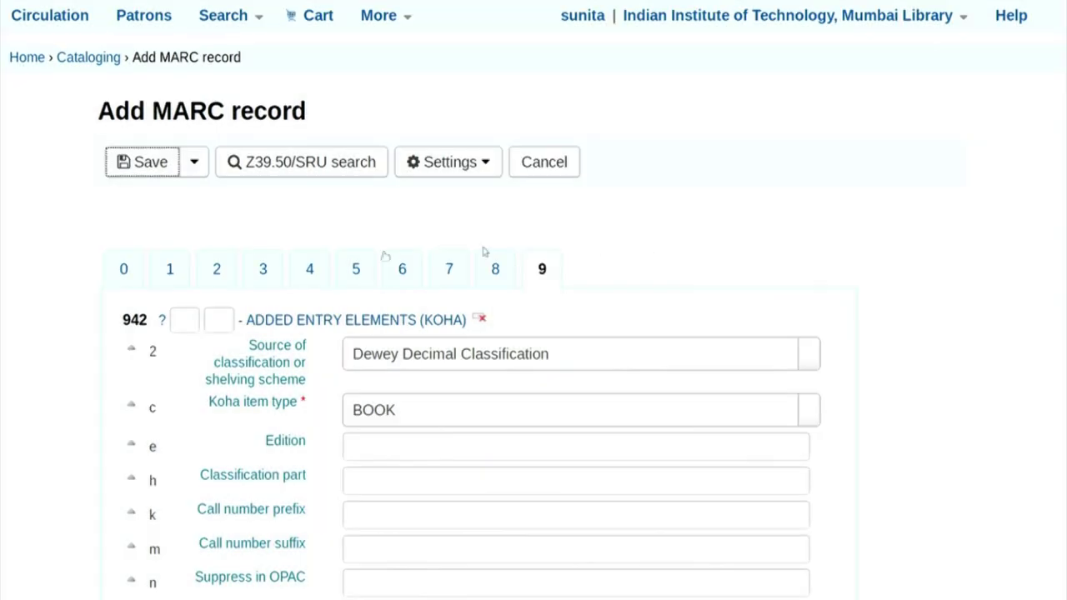
click(124, 268)
scroll(171, 305, down, 1)
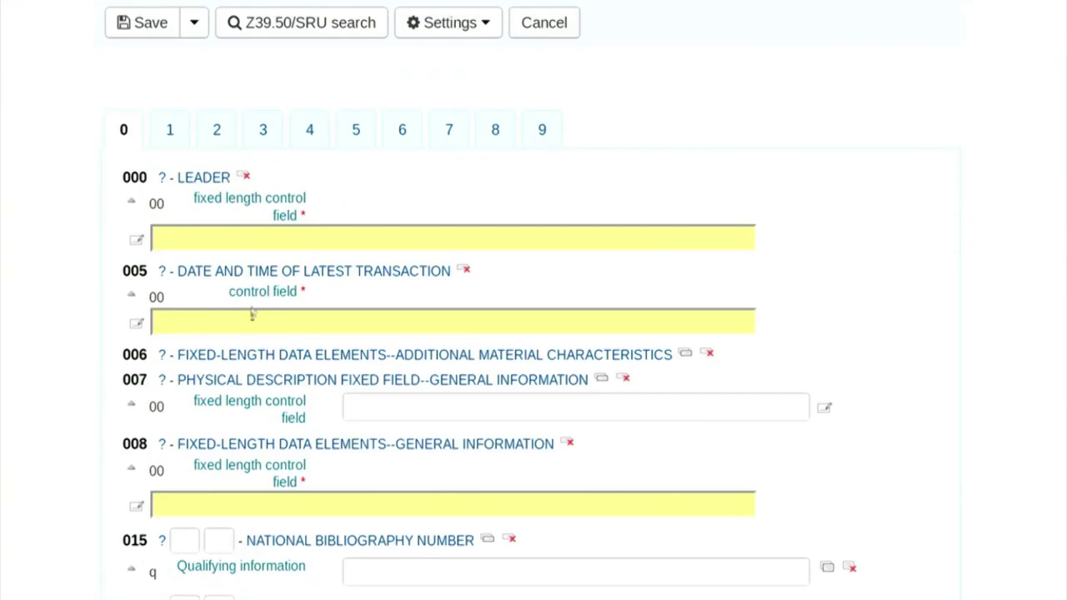
click(227, 239)
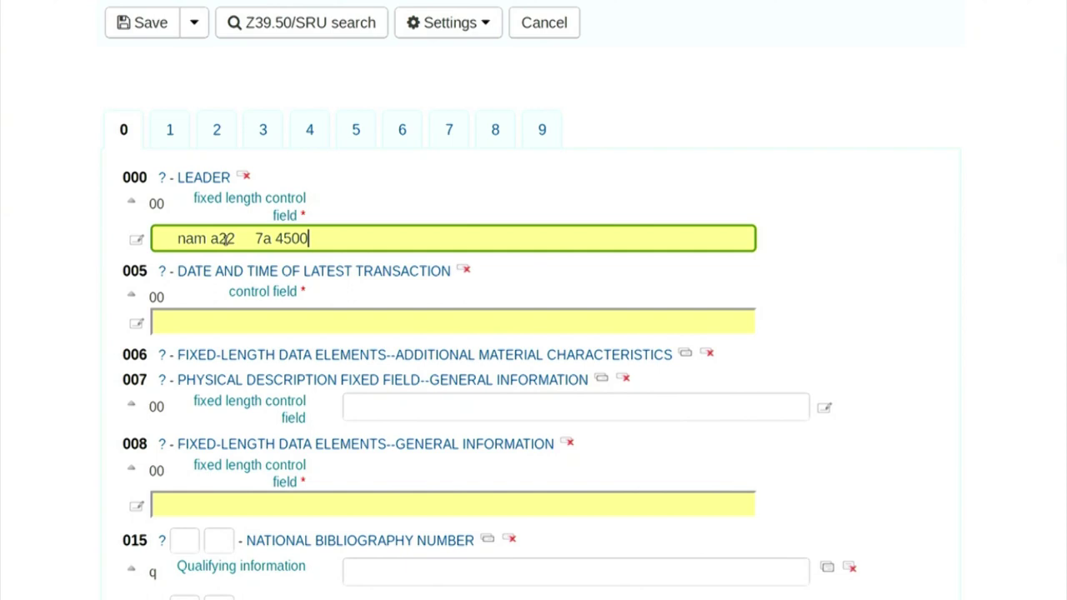
click(229, 324)
click(222, 502)
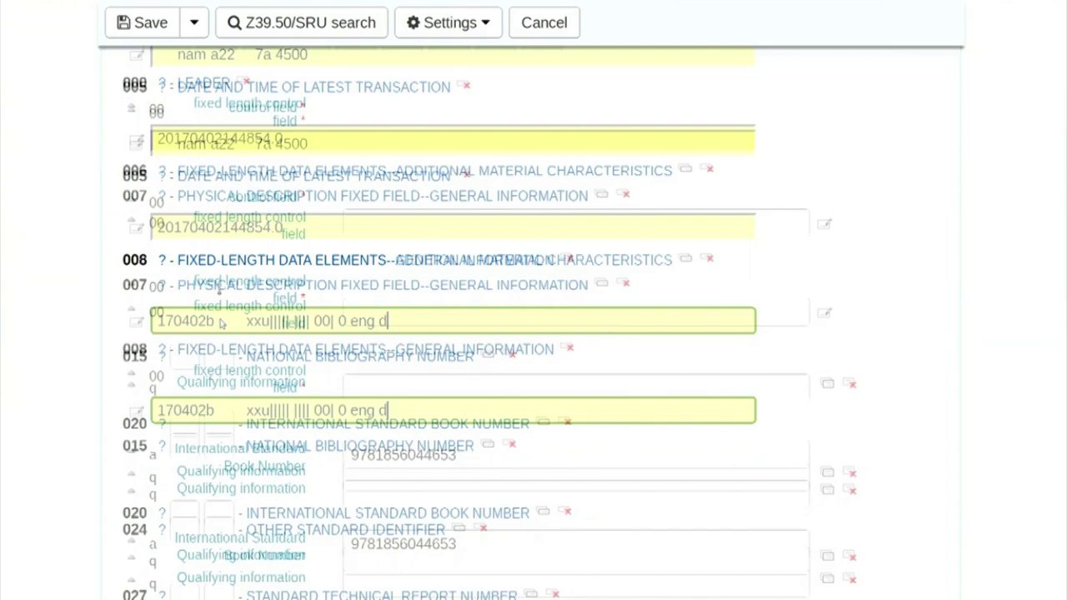
click(147, 32)
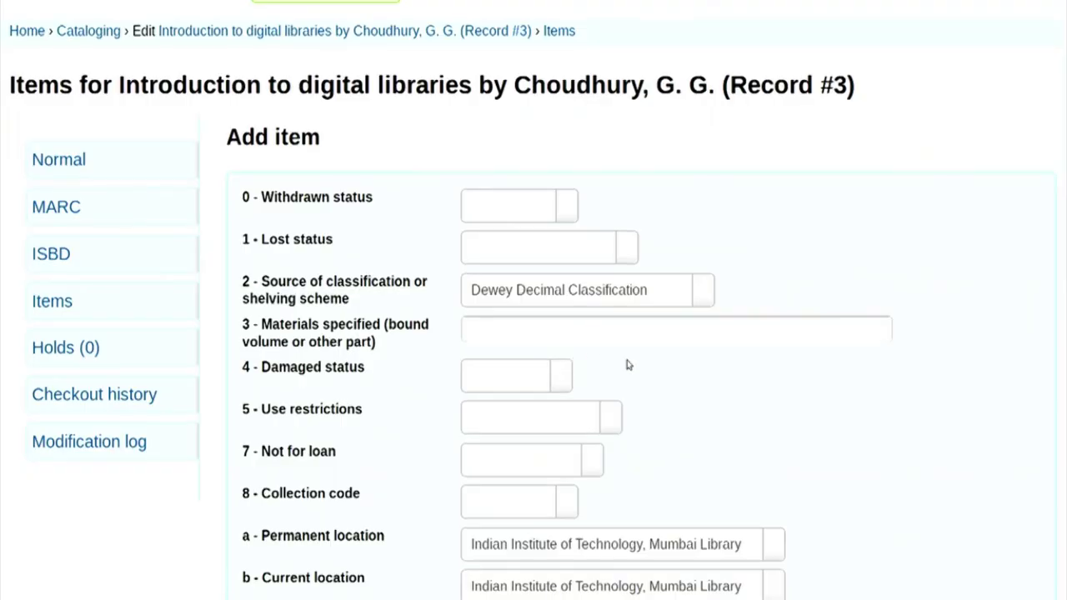
Choose General Stacks as the item's c - Shelving location on the Add item form.
scroll(629, 364, down, 5)
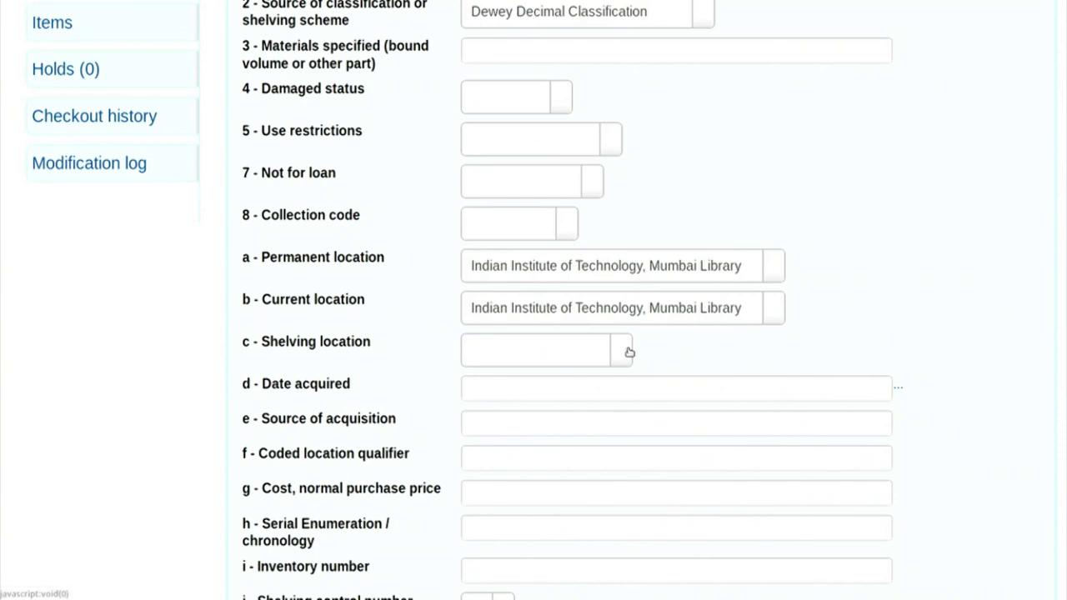
click(627, 354)
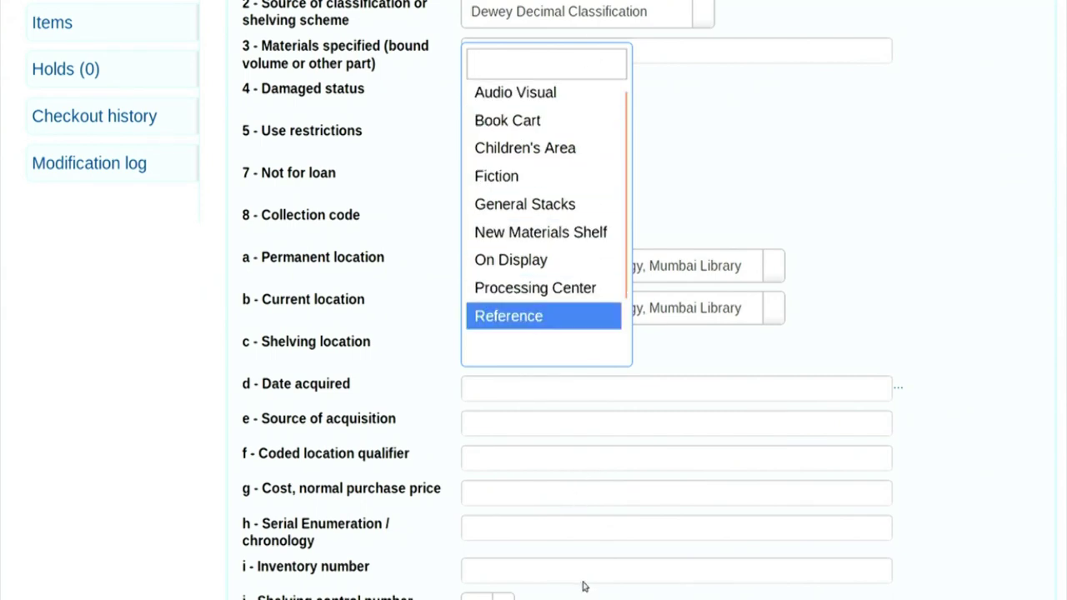
click(883, 191)
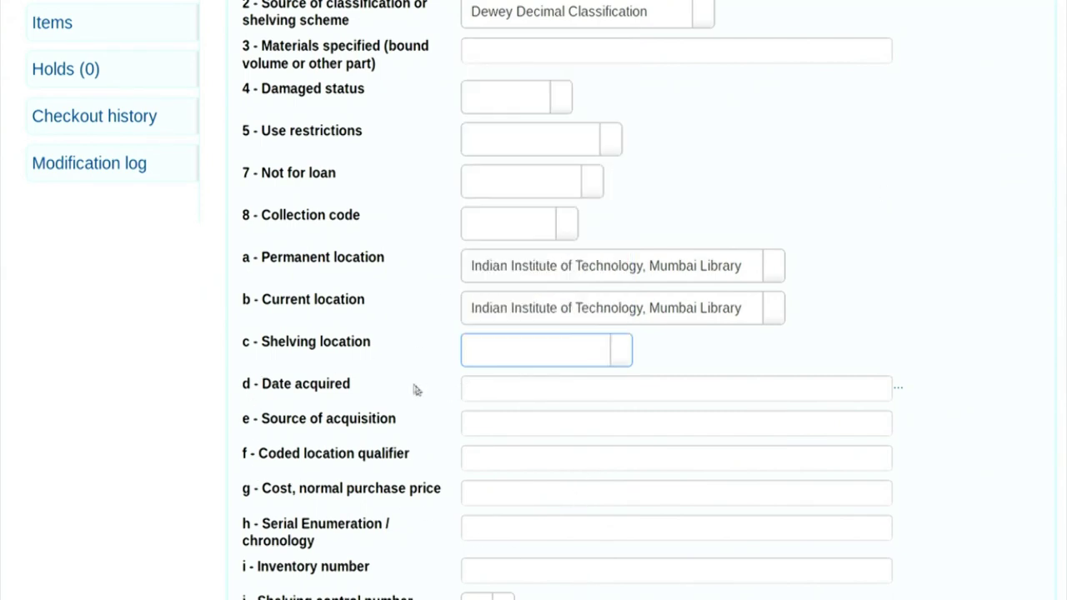
scroll(386, 312, down, 2)
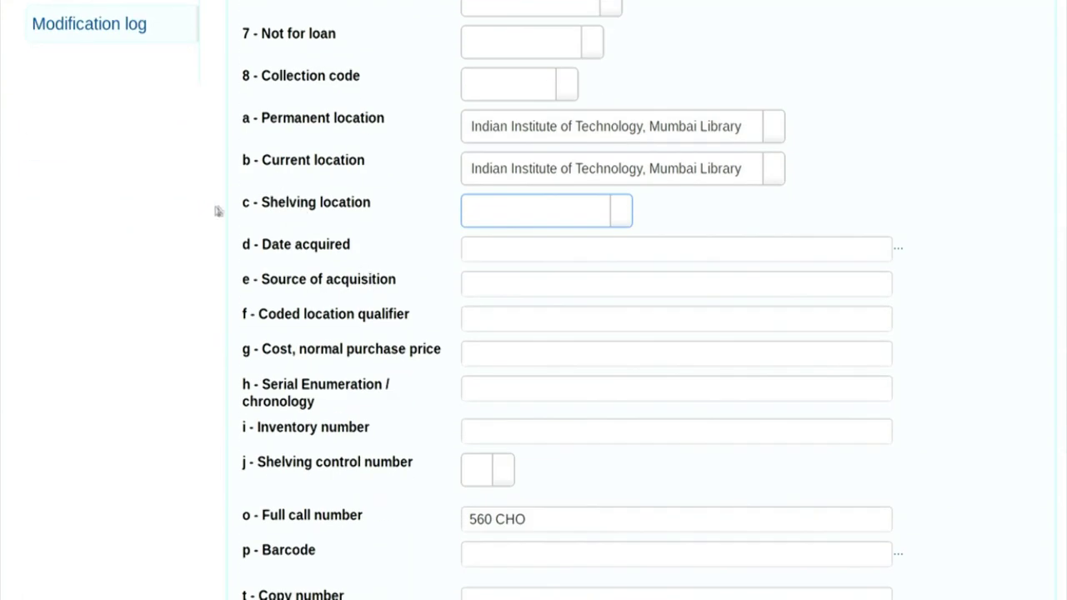
drag(259, 206, 374, 208)
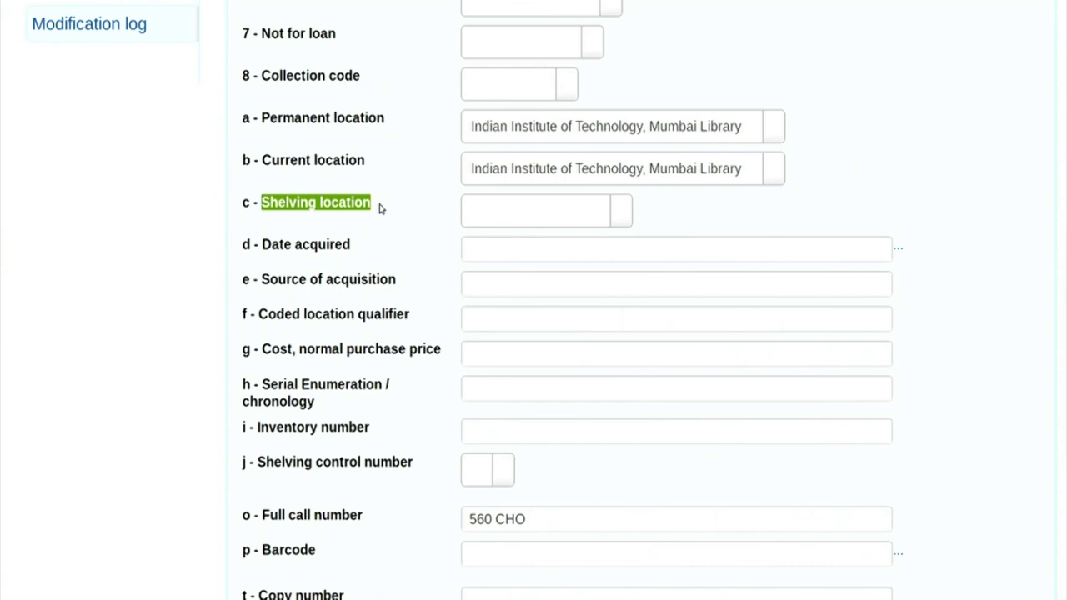
click(614, 215)
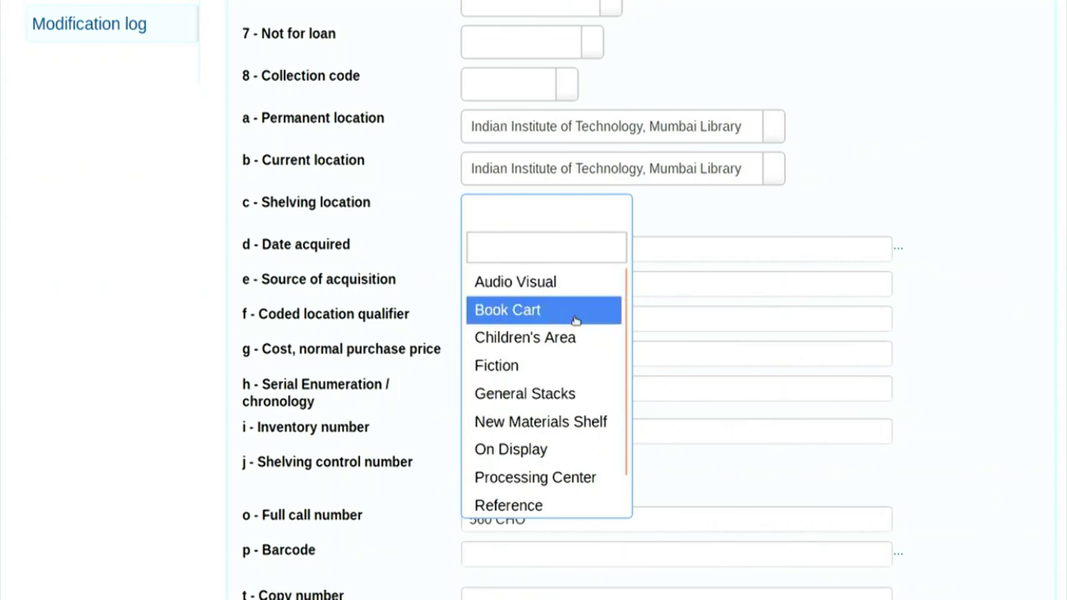
click(504, 389)
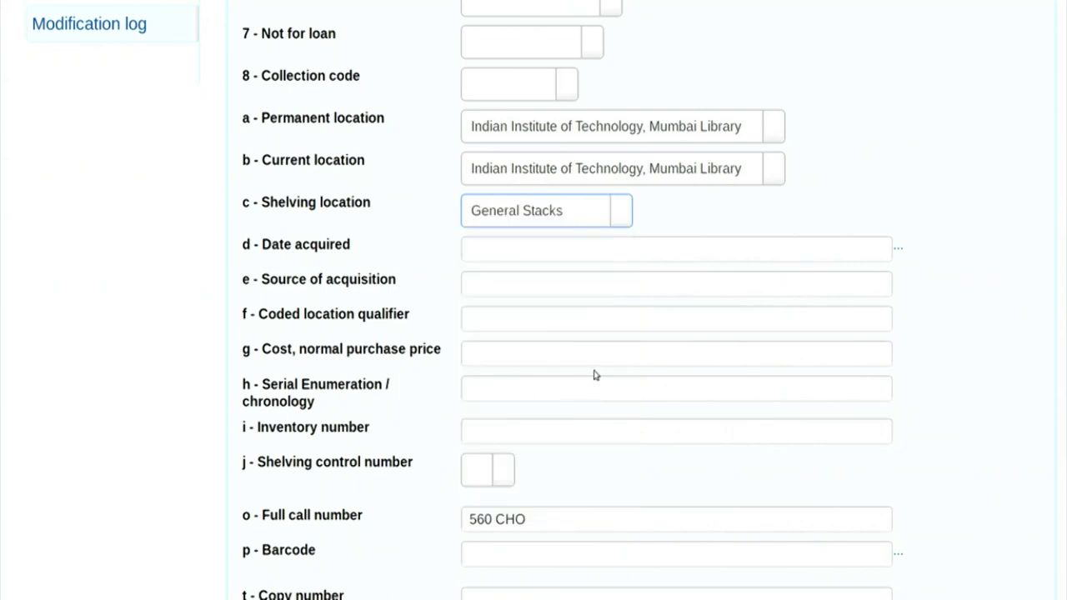
Set Date acquired to 2000-10-02 by editing the default date.
click(538, 251)
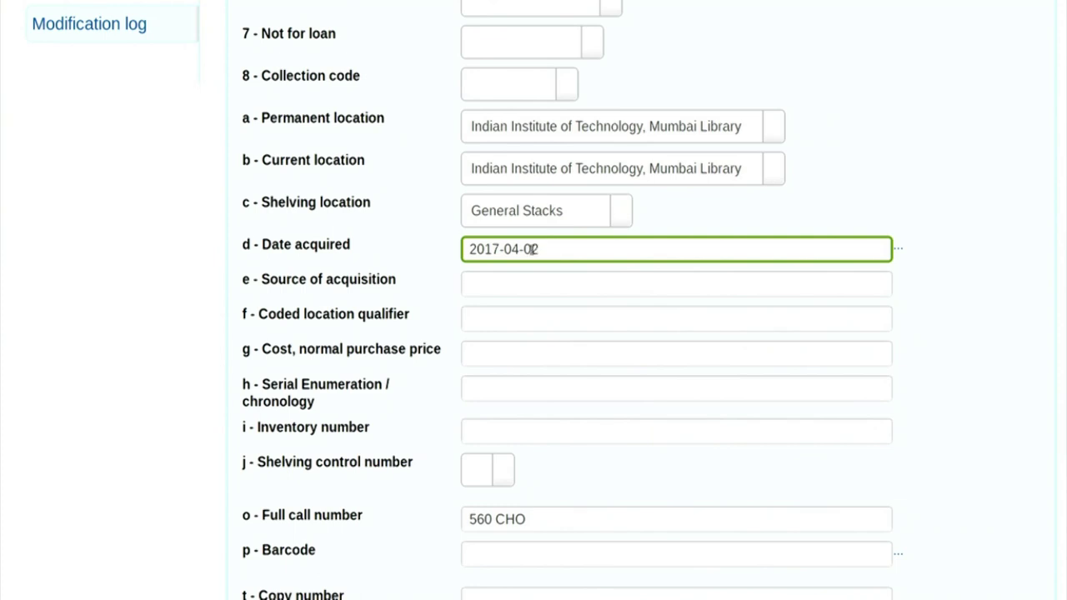
key(Left)
key(Left)
key(Left)
key(Left)
key(Left)
key(Left)
key(Left)
key(Left)
key(Delete)
key(Delete)
text(00)
key(Right)
key(Right)
key(Left)
key(Delete)
key(Delete)
text(10)
Enter 'Universal Book Agency, Bill No. 123, dated 2000-10-02' as the source of acquisition.
click(543, 288)
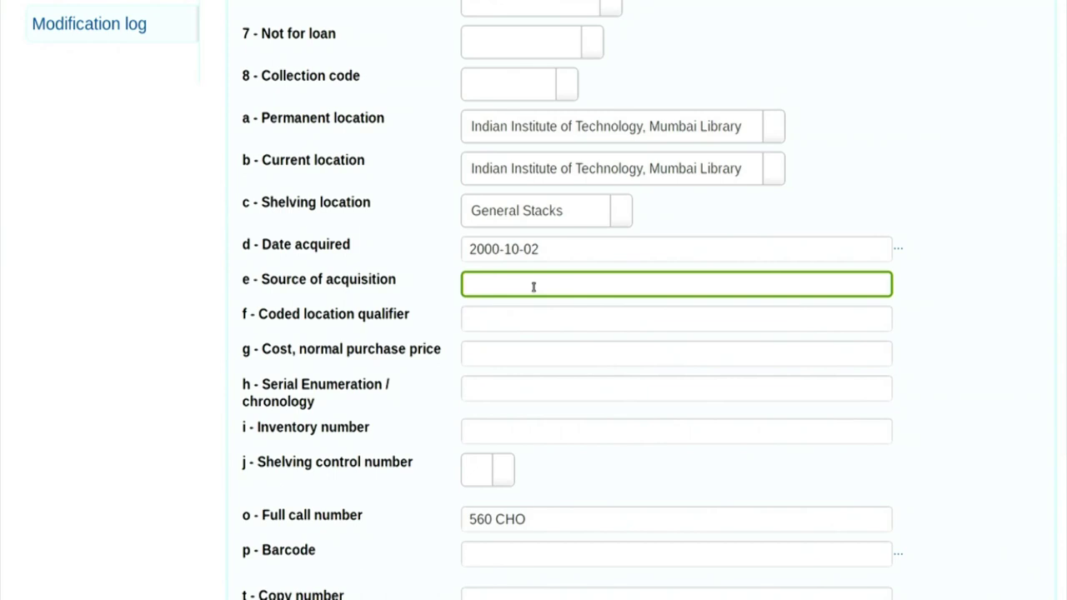
scroll(501, 281, down, 3)
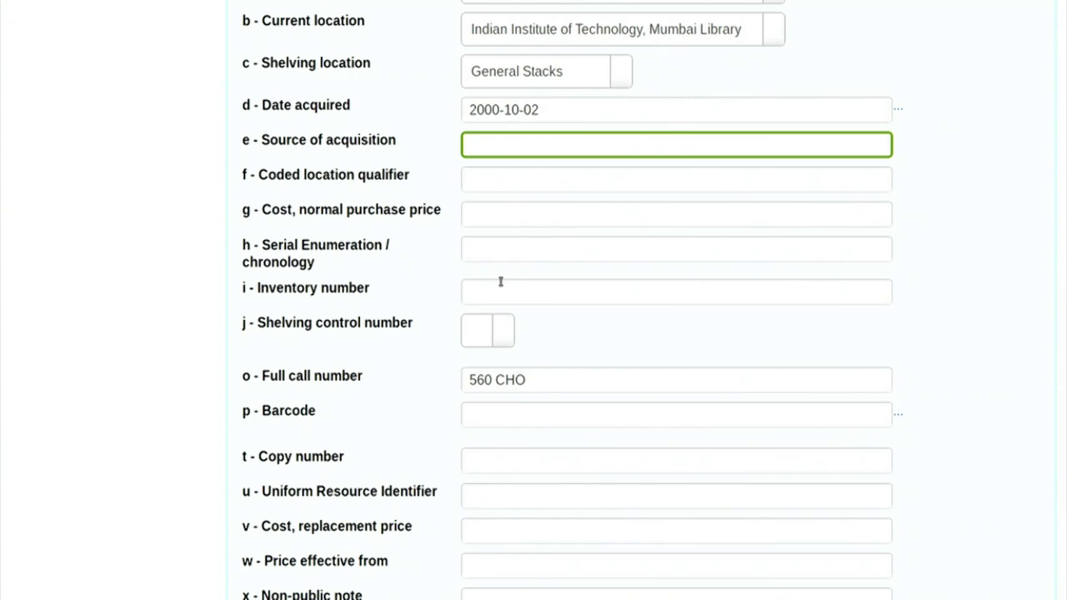
text(Universal Book Agency, Bill No. 123, dated )
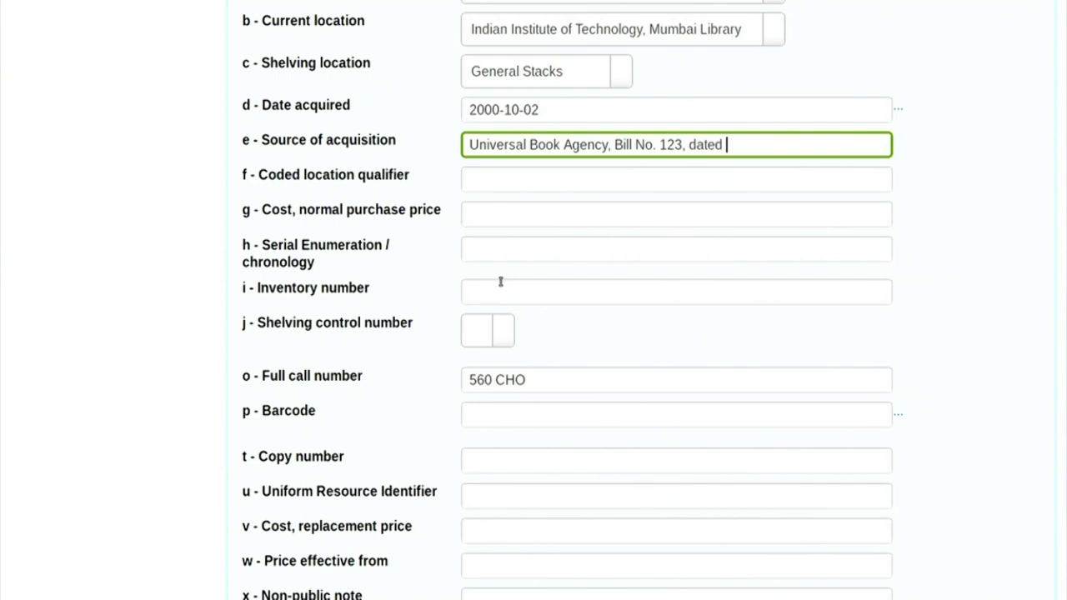
text(2000-10-02)
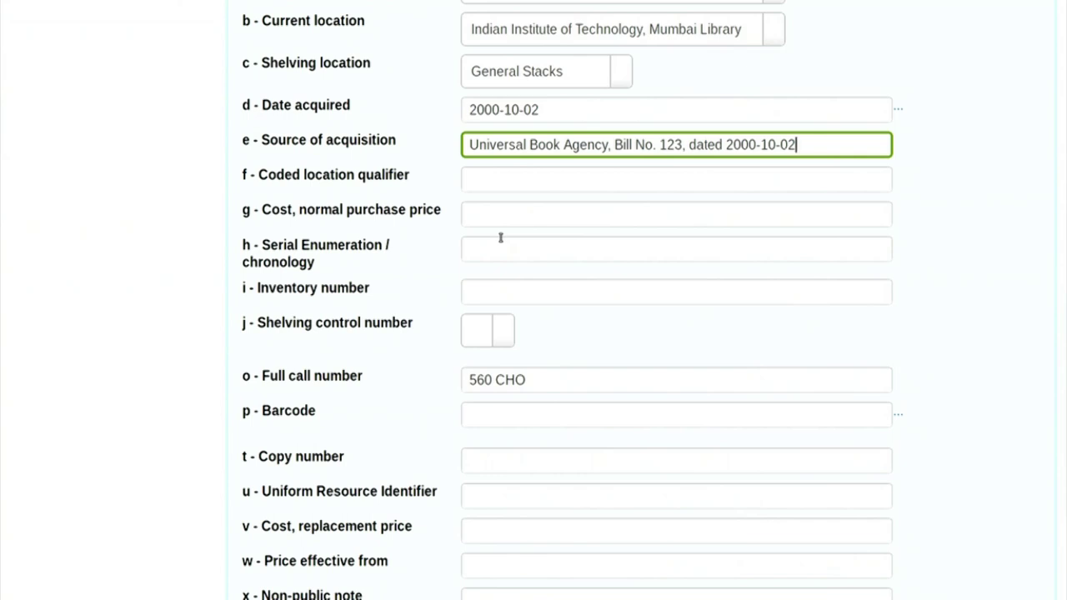
drag(249, 210, 445, 217)
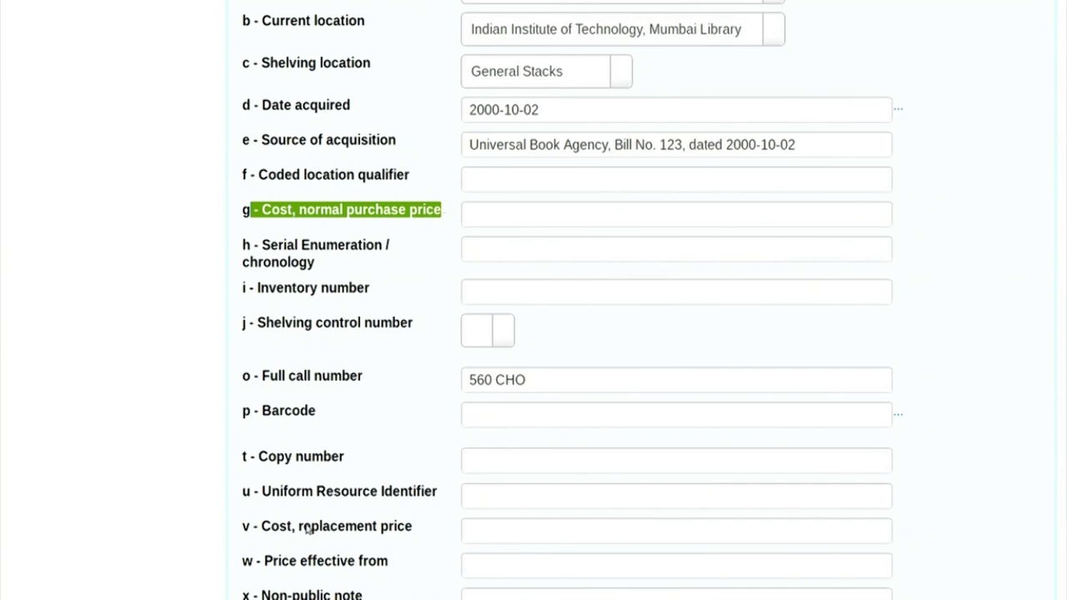
Enter 2500 as the v - Cost, replacement price.
scroll(314, 531, down, 3)
drag(262, 390, 423, 390)
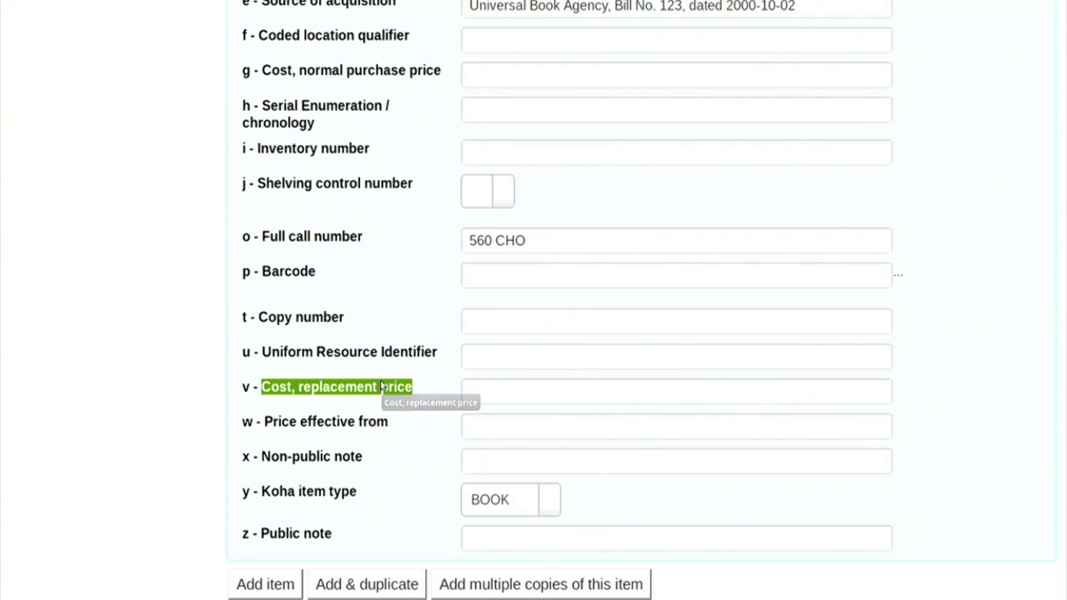
click(493, 392)
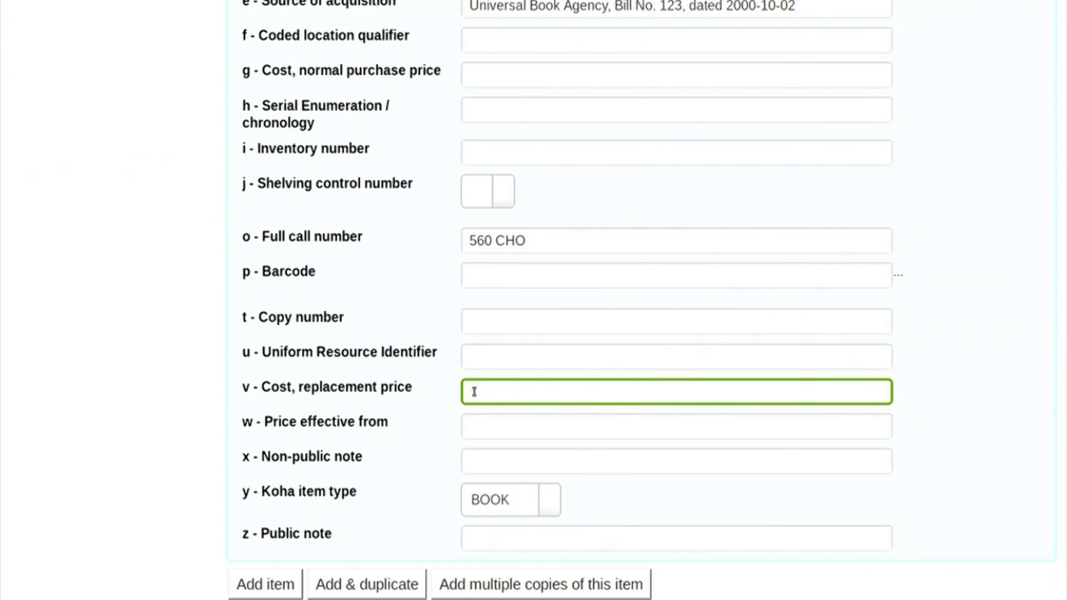
text(2)
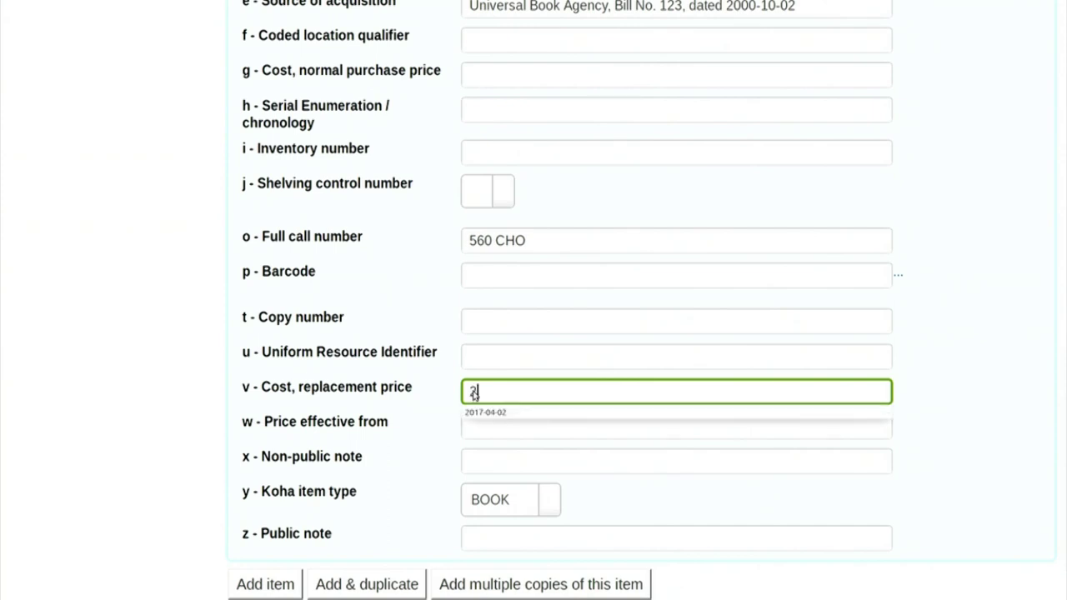
text(500)
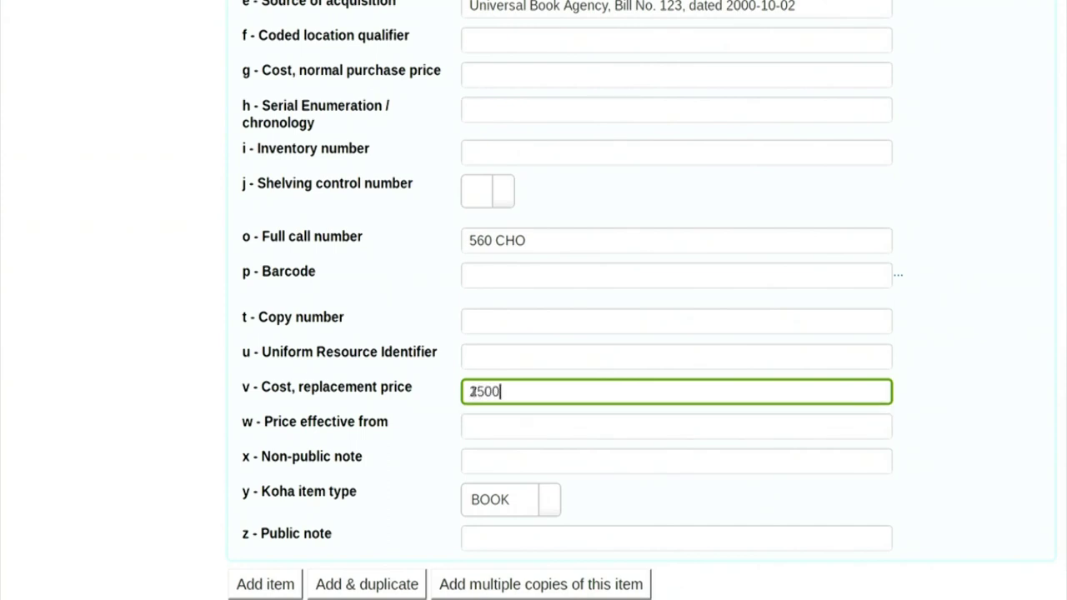
Enter 2000 as the g - Cost, normal purchase price.
scroll(421, 367, up, 4)
click(484, 283)
text(2000)
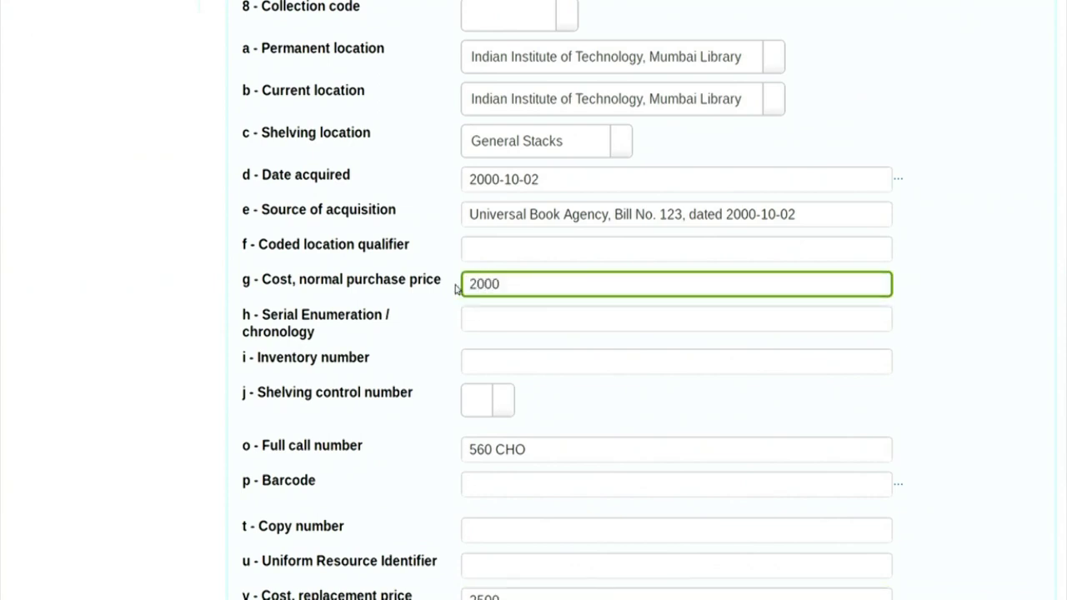
scroll(472, 317, down, 1)
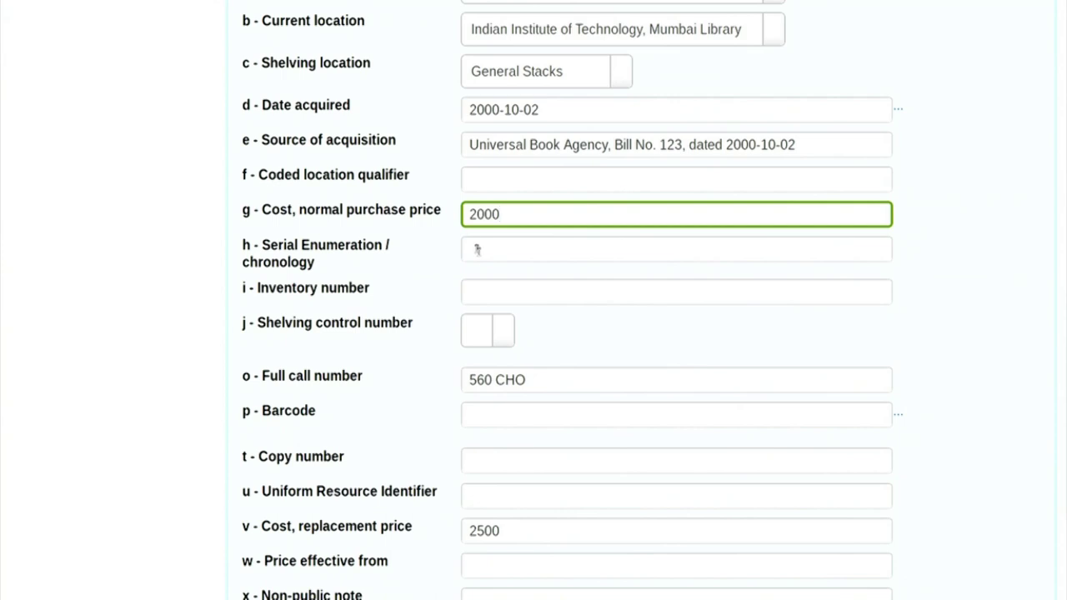
scroll(480, 250, down, 3)
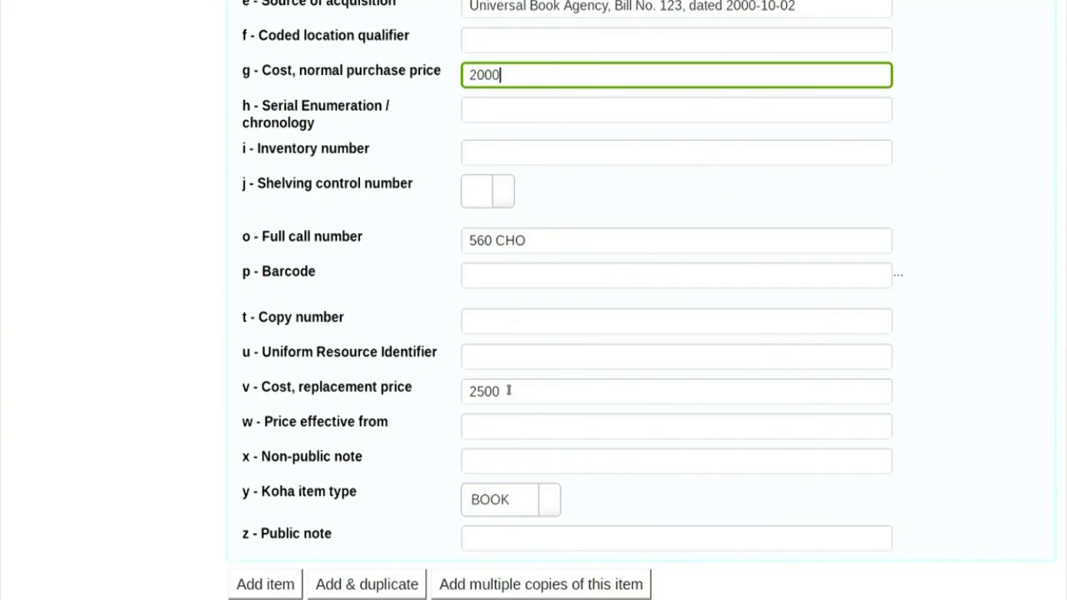
scroll(507, 390, down, 2)
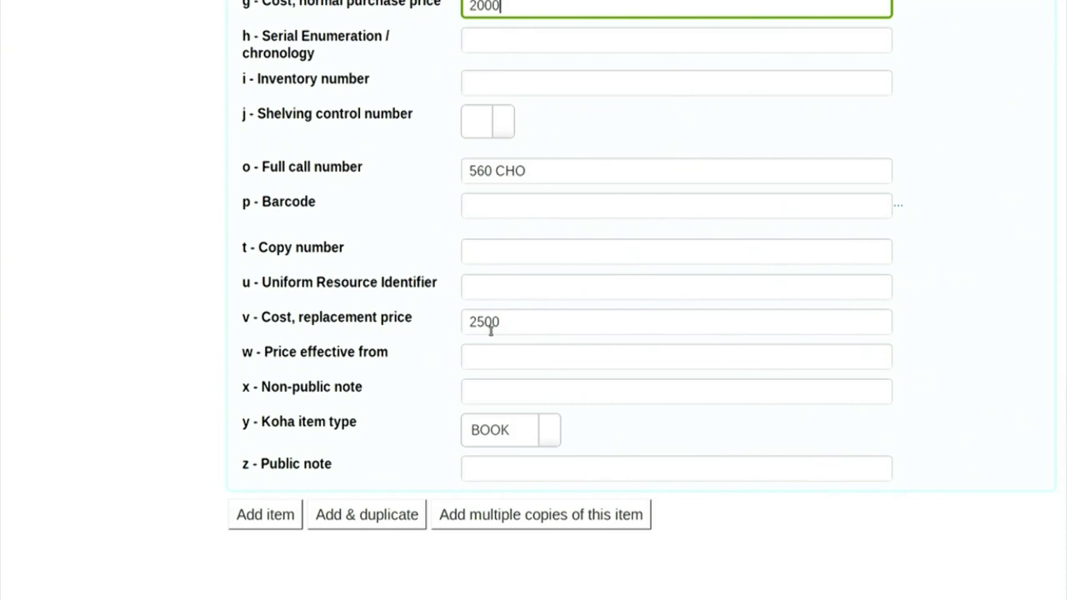
scroll(491, 328, up, 5)
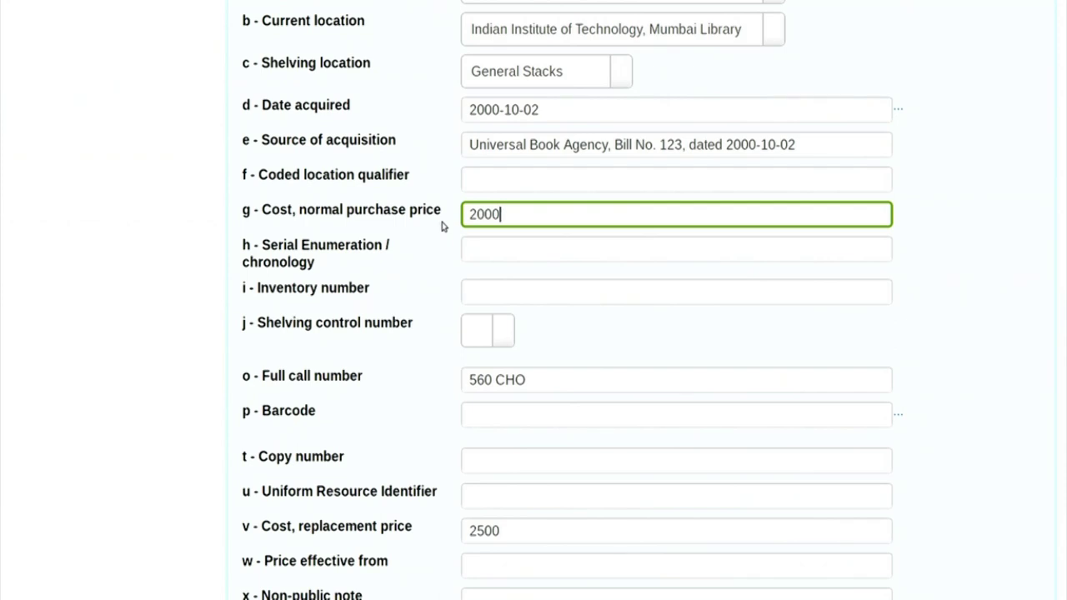
scroll(500, 294, down, 1)
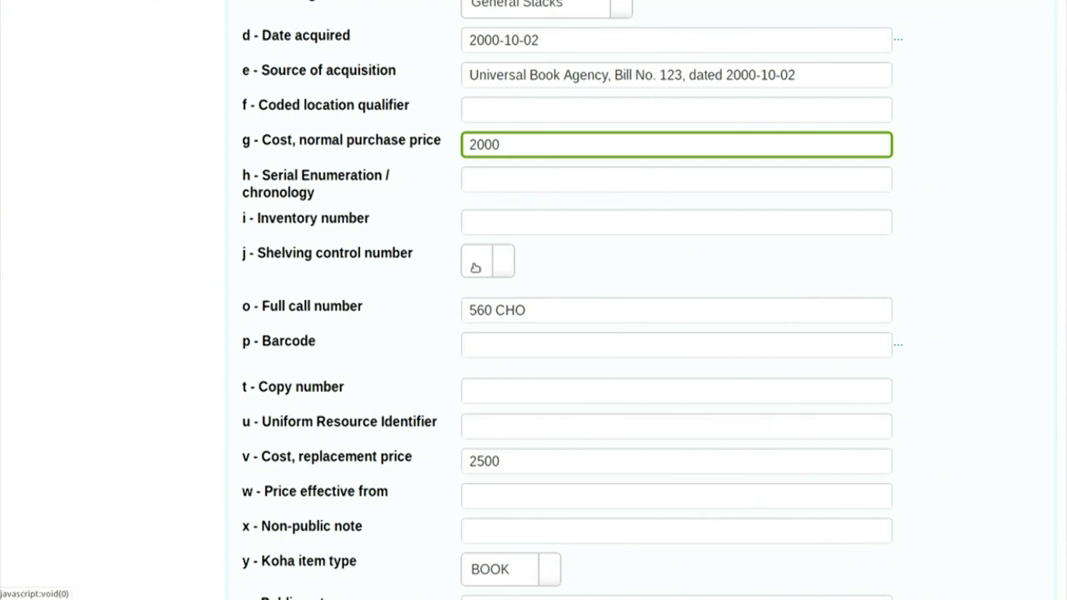
Enter barcode IIT4000 and add the item to Record #3.
scroll(475, 267, down, 2)
click(474, 274)
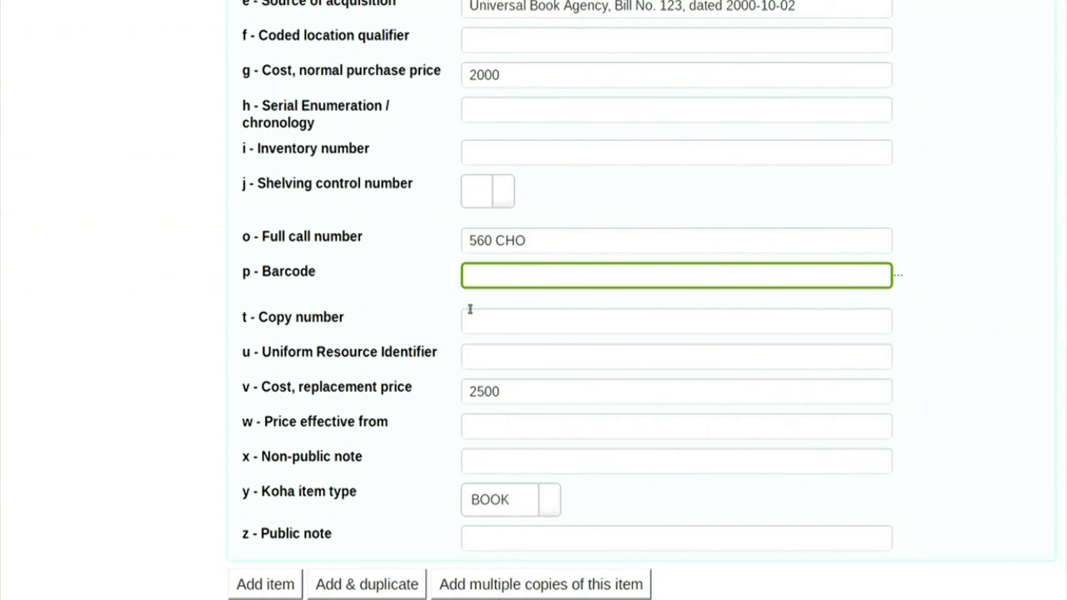
text(IIT)
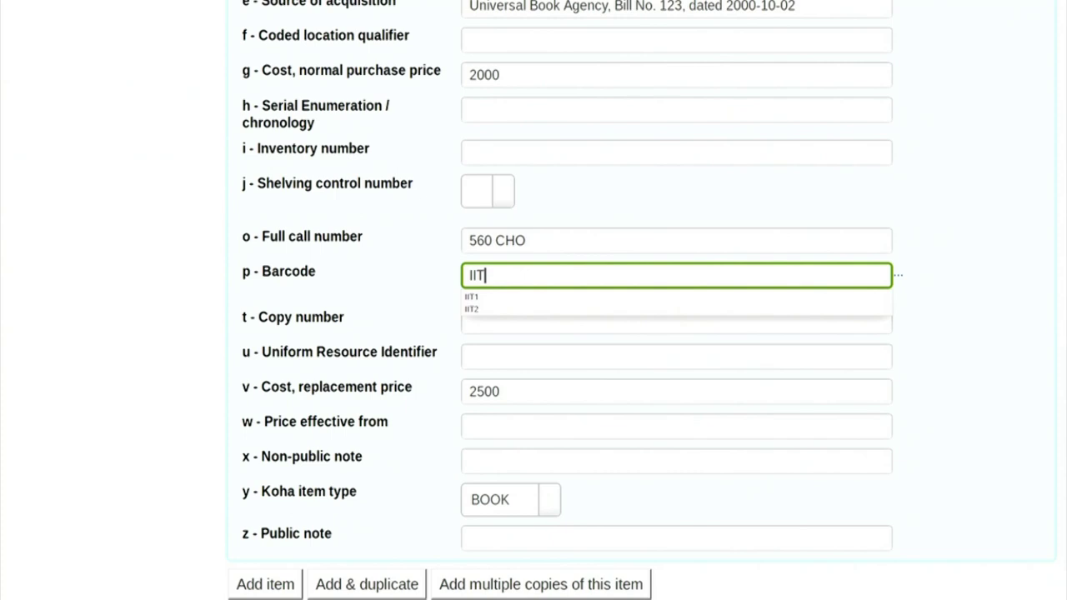
text(4000)
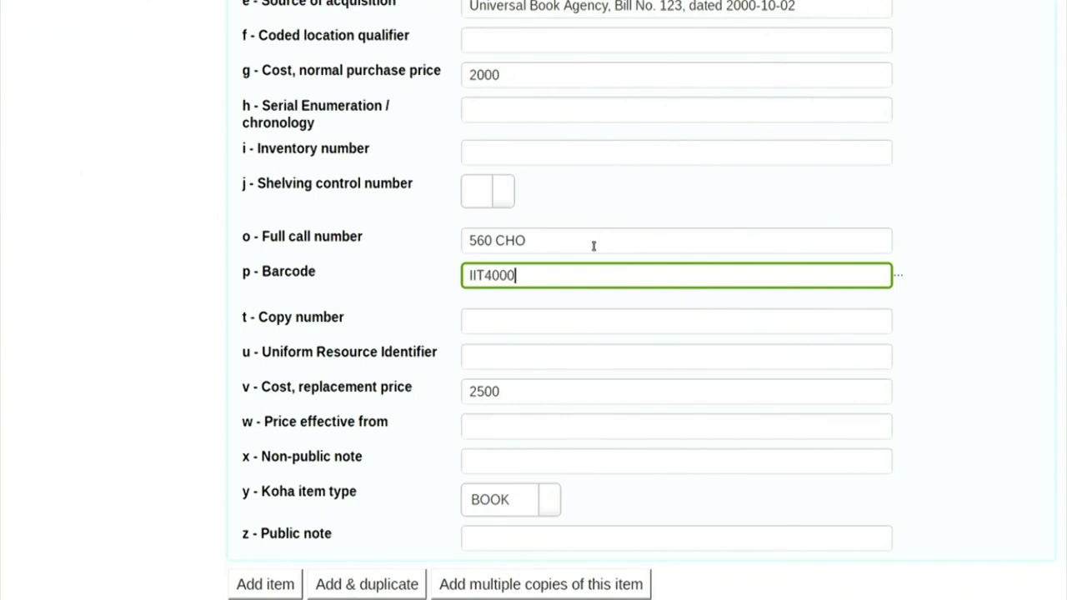
scroll(405, 517, down, 2)
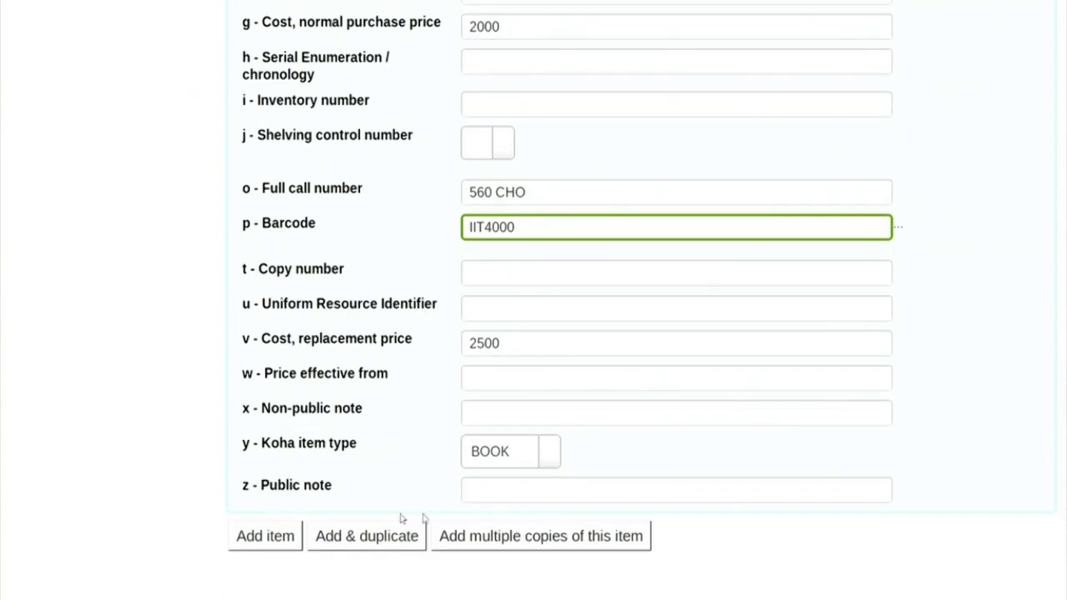
click(275, 516)
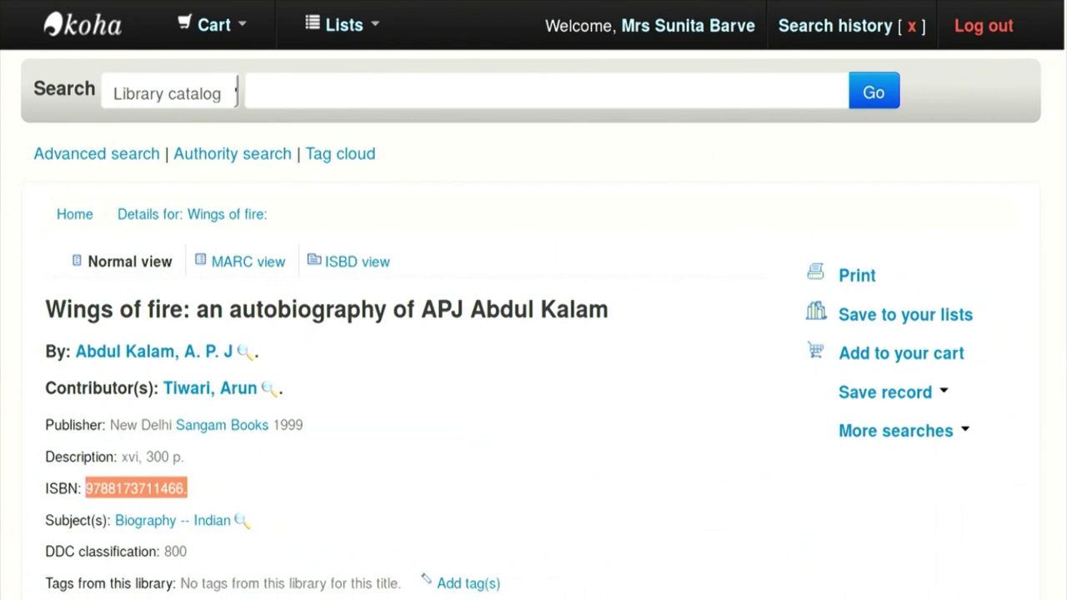
Search the OPAC for 'dig' and check its holdings: one available copy, General Stacks, 560 CHO.
click(326, 91)
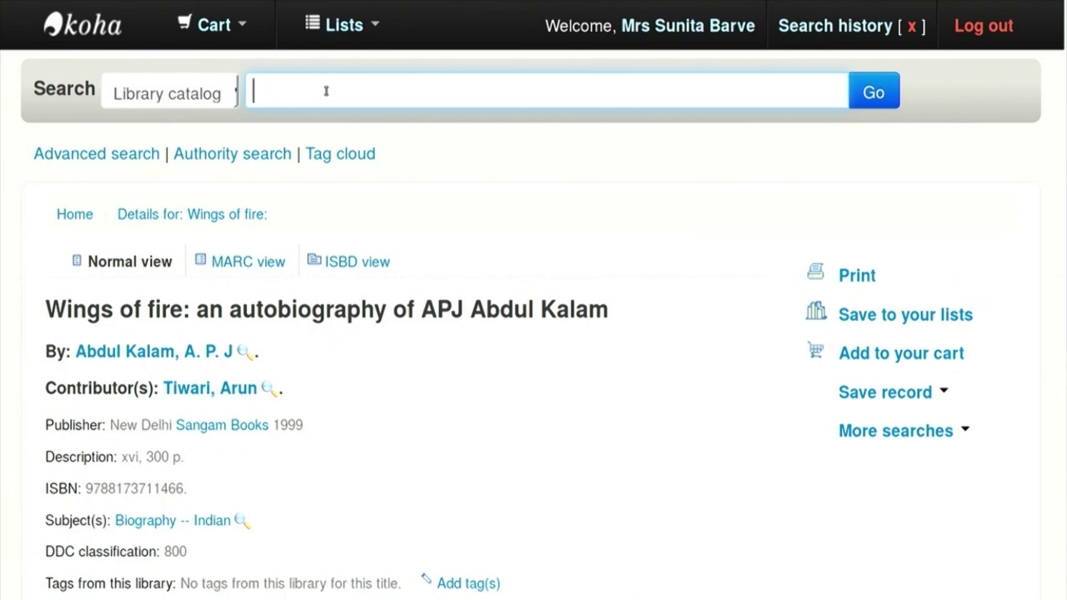
text(dig)
key(Return)
scroll(332, 95, down, 3)
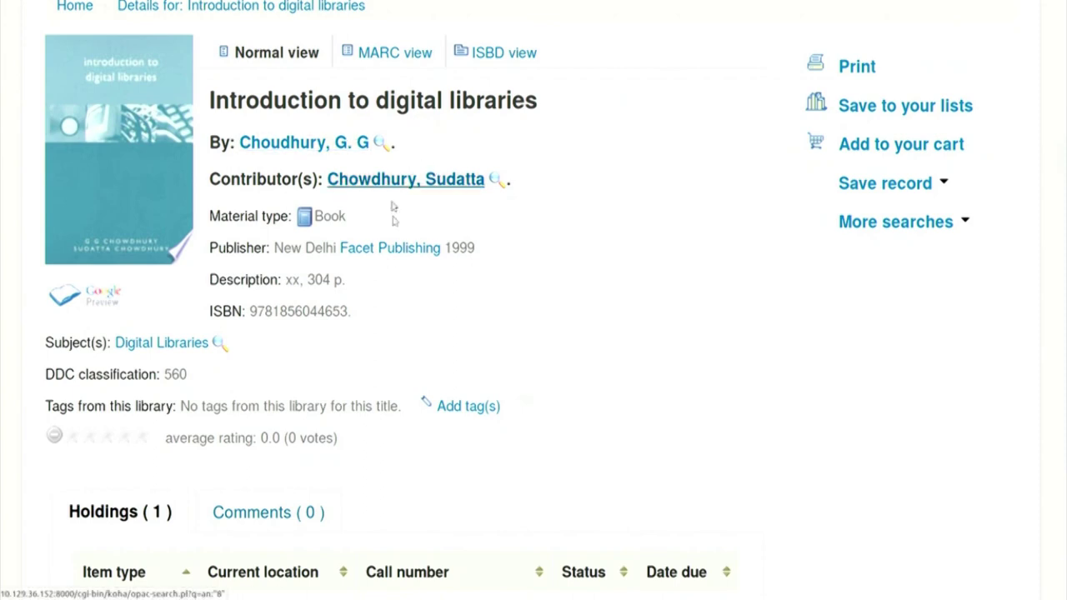
scroll(390, 265, down, 3)
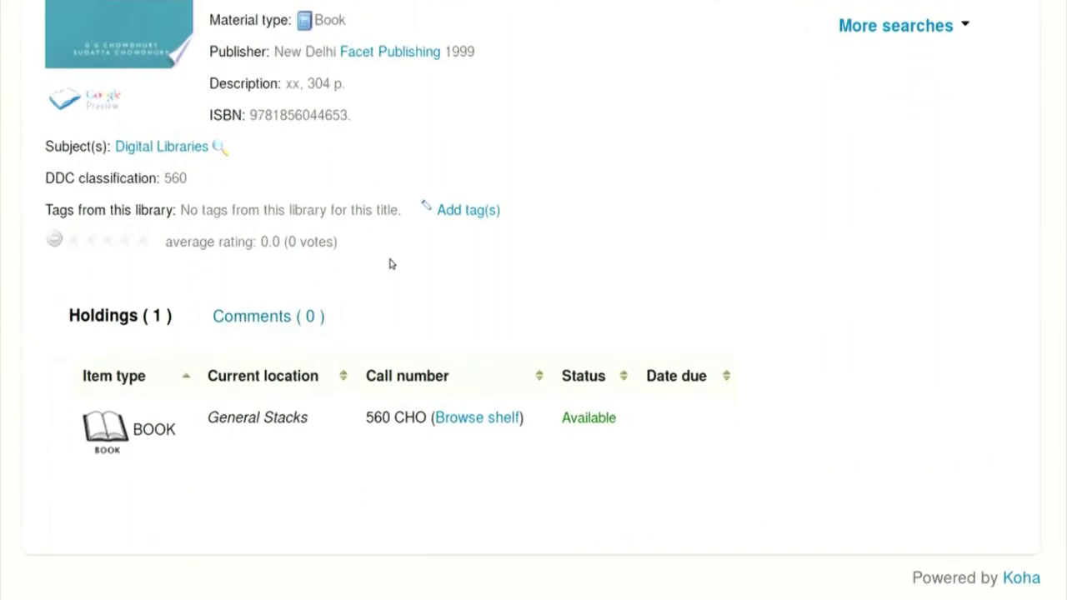
scroll(390, 265, up, 6)
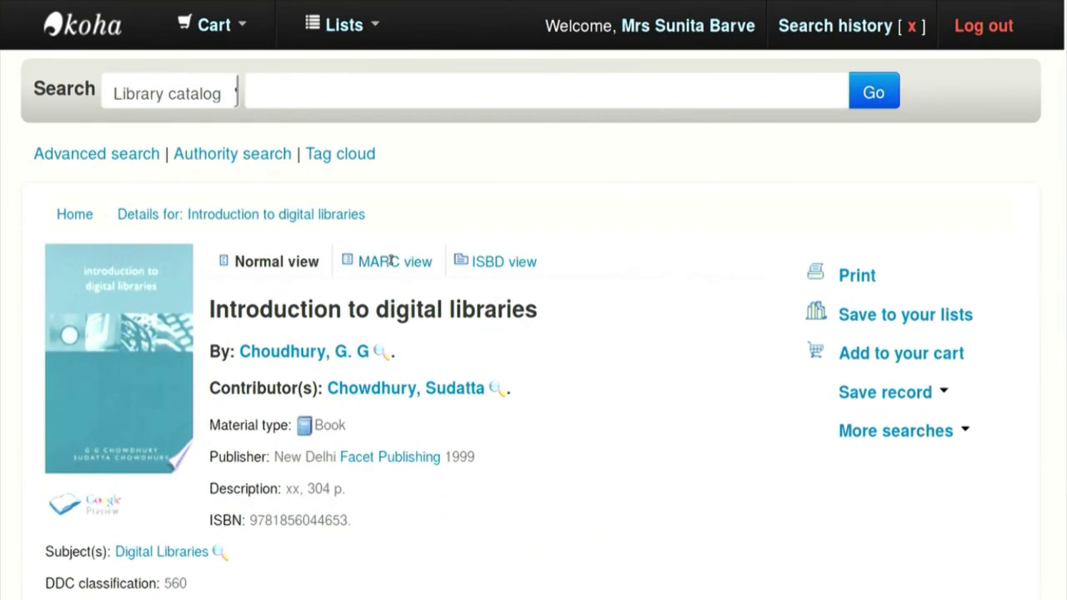
scroll(390, 264, down, 3)
scroll(390, 264, down, 2)
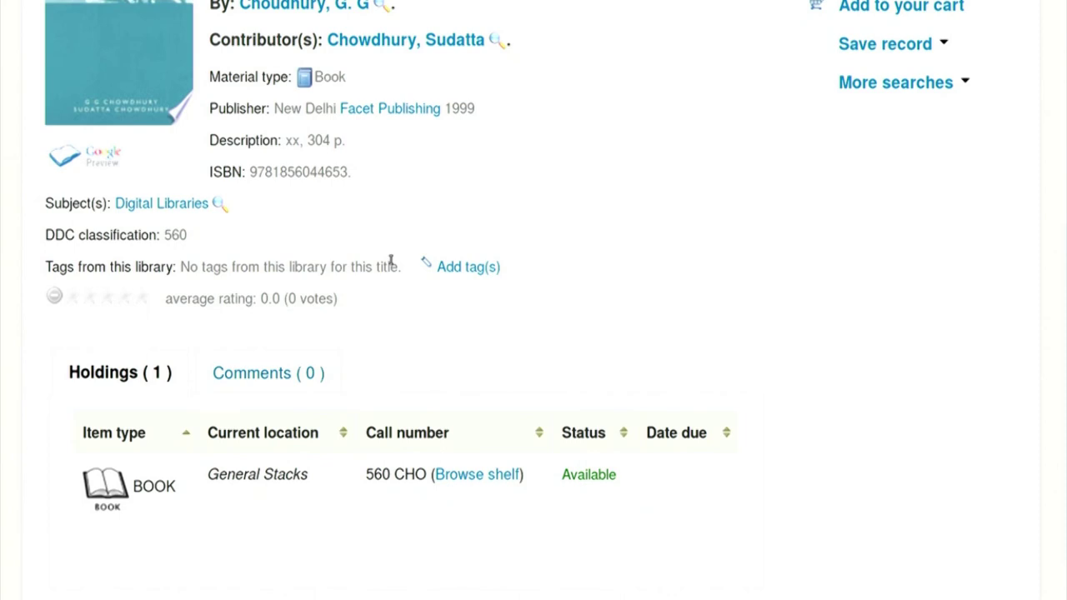
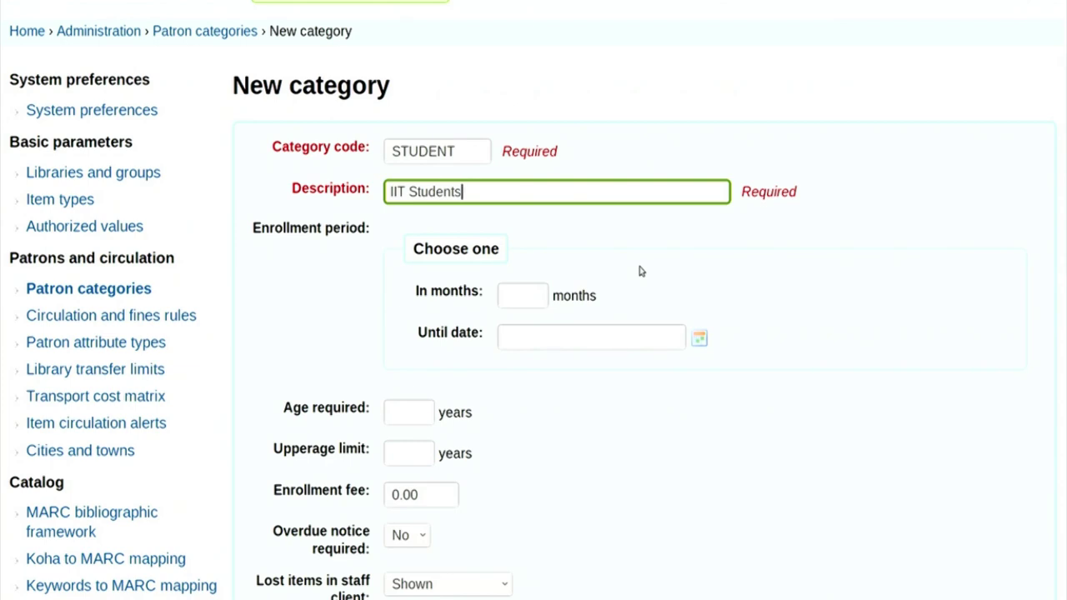
Set a 12-month enrollment period and an age range of 18 to 25.
click(507, 294)
text(12)
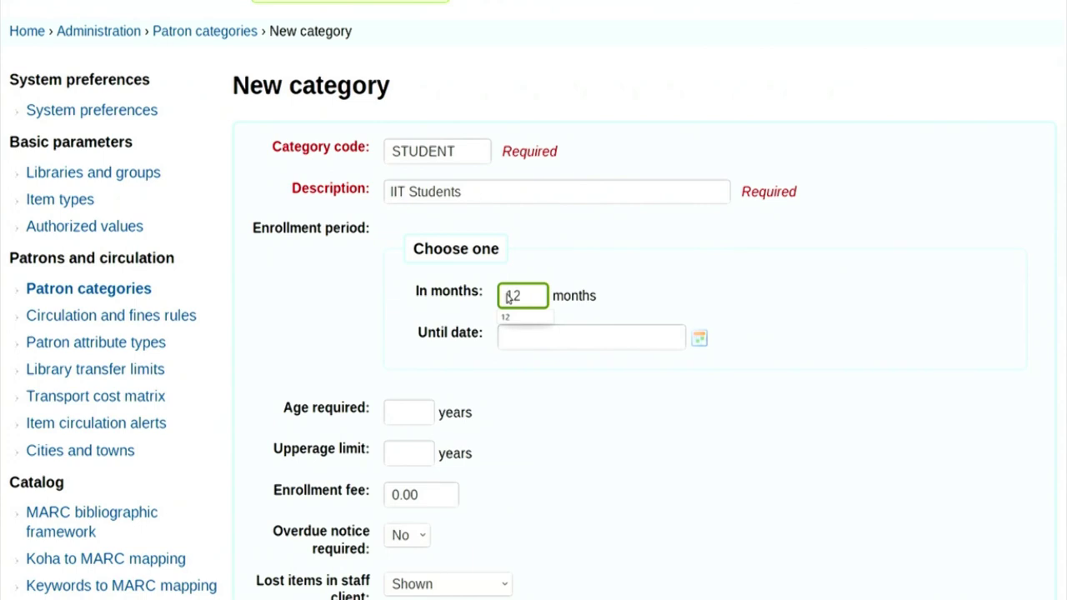
scroll(645, 472, down, 3)
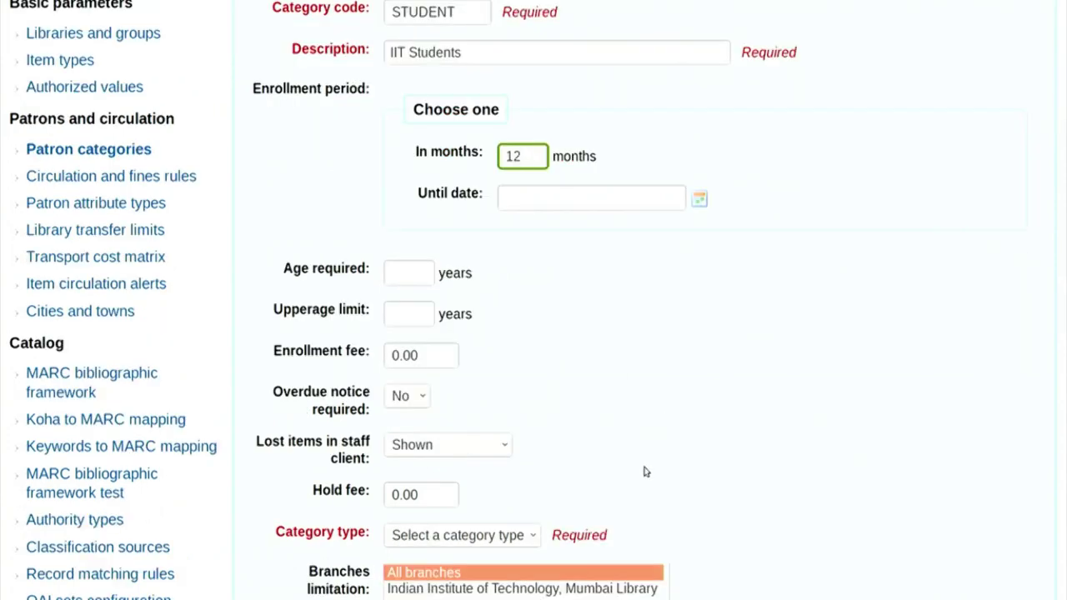
click(408, 281)
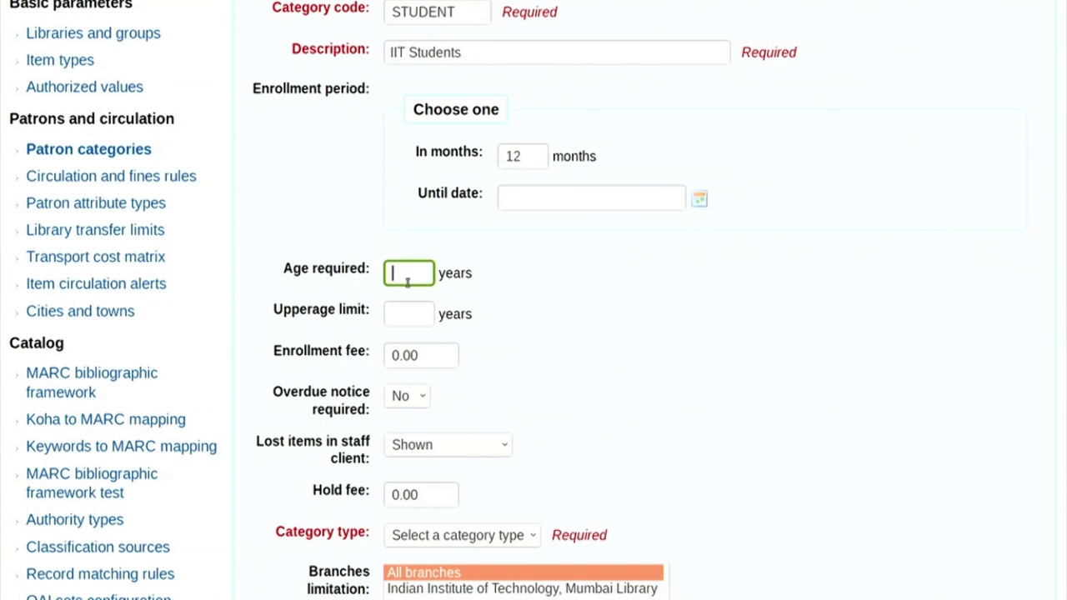
text(18)
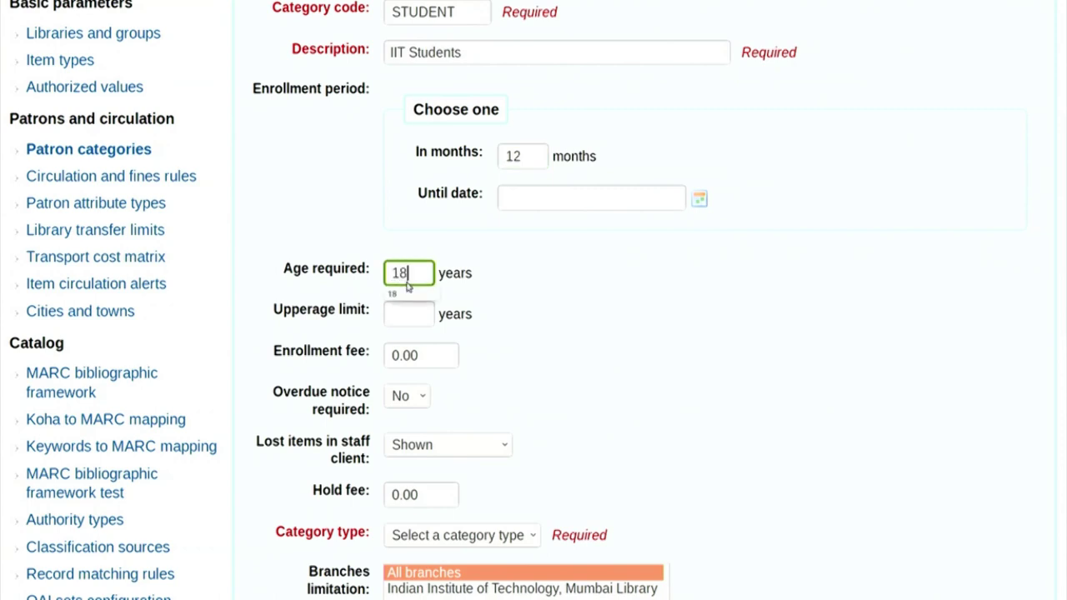
key(Tab)
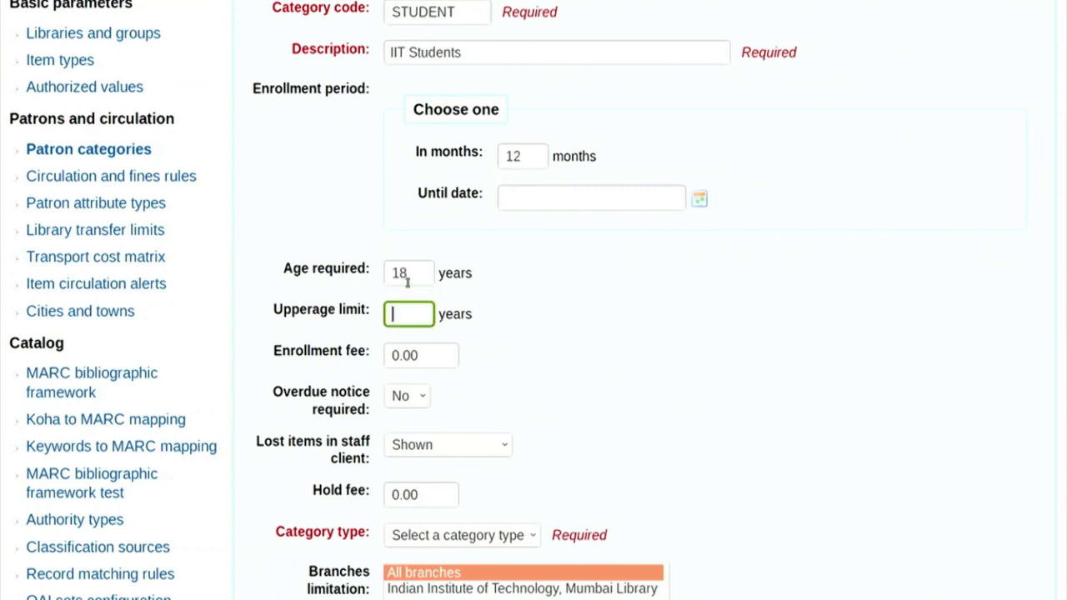
text(60)
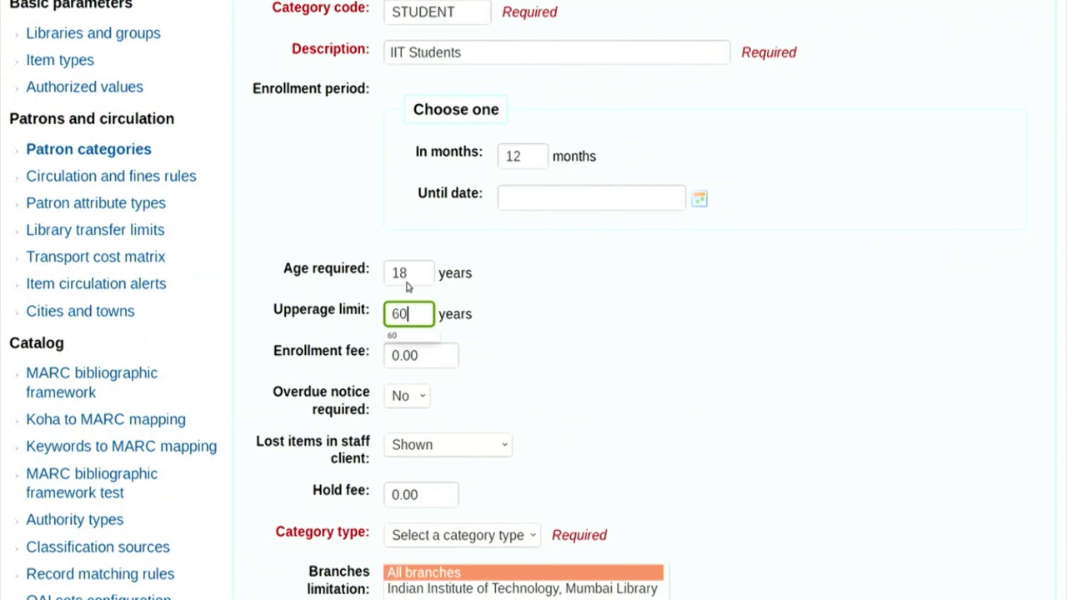
scroll(533, 340, down, 3)
double_click(400, 174)
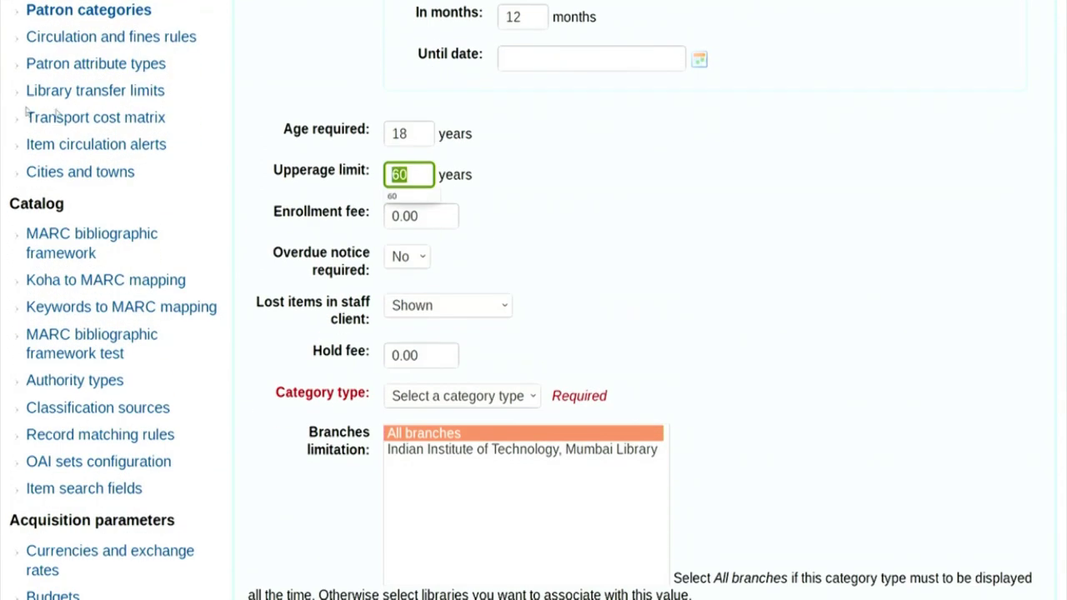
text(25)
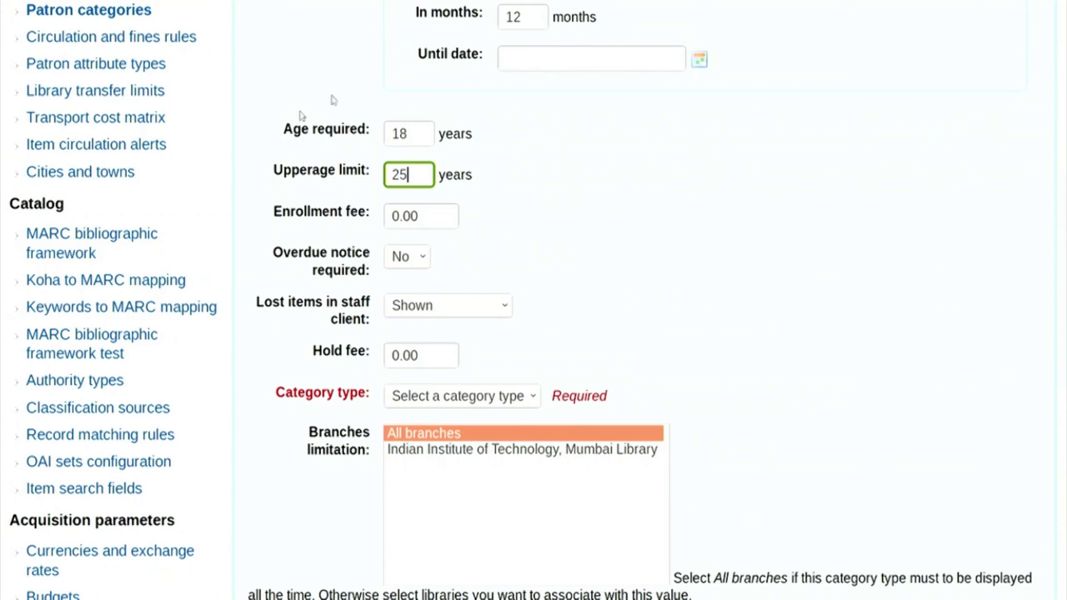
click(670, 220)
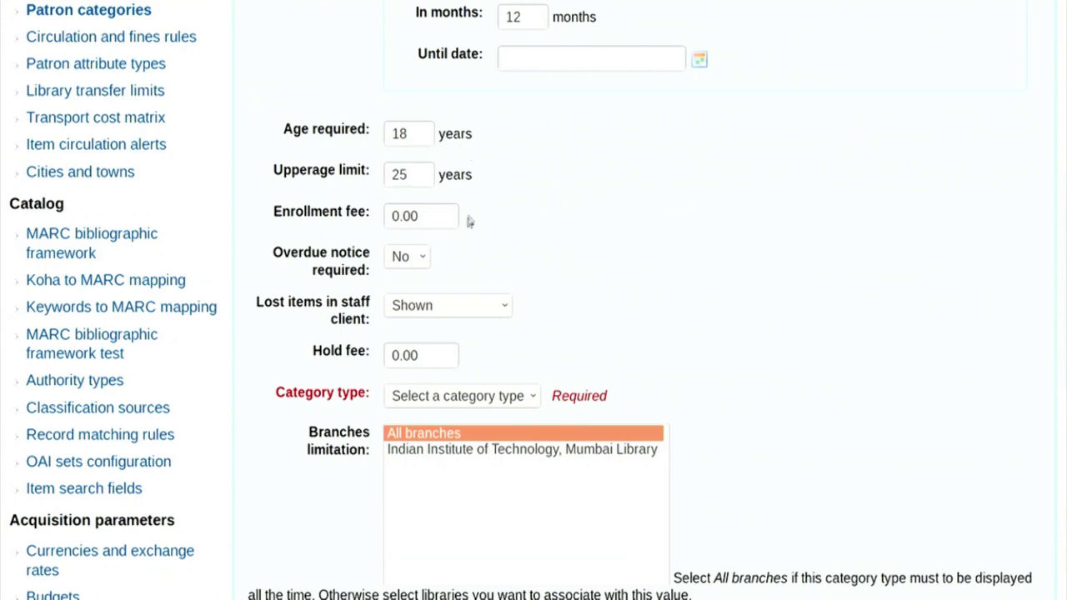
Set Overdue notice required to Yes for the category.
scroll(436, 257, down, 3)
click(425, 116)
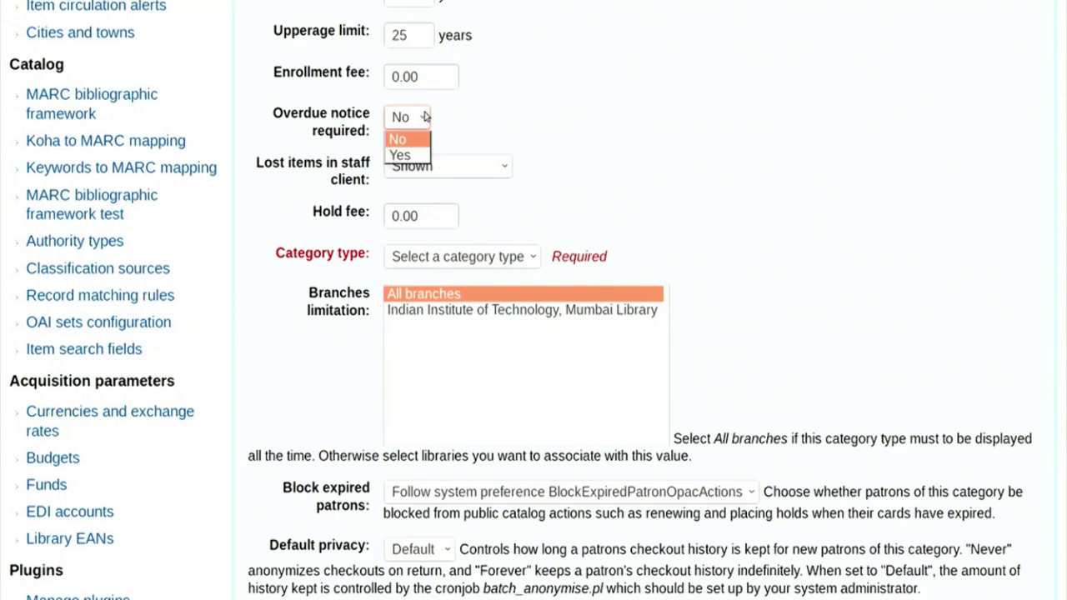
click(422, 158)
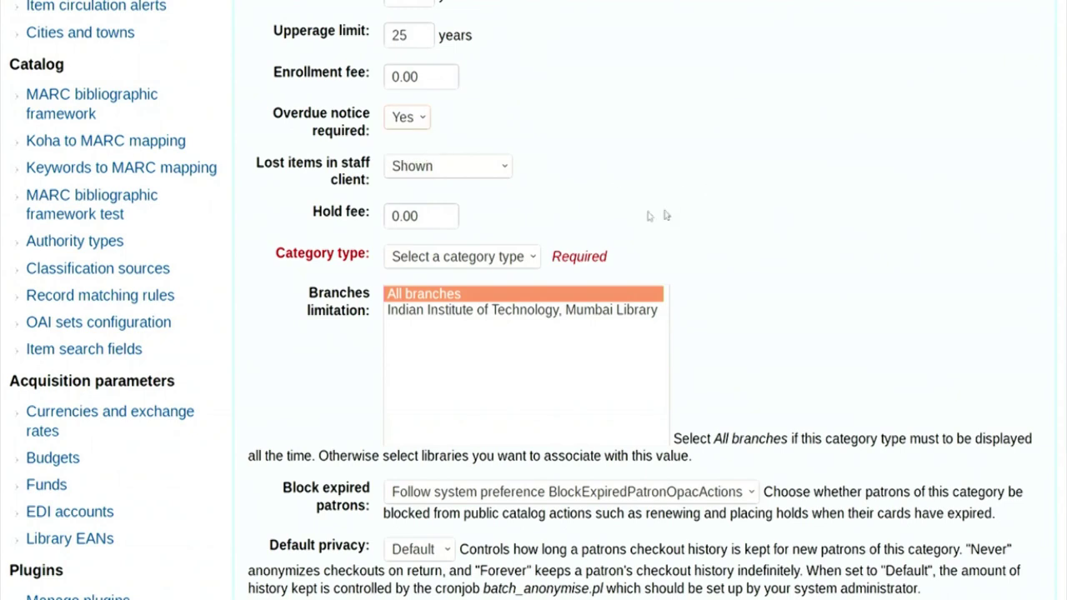
scroll(589, 181, down, 3)
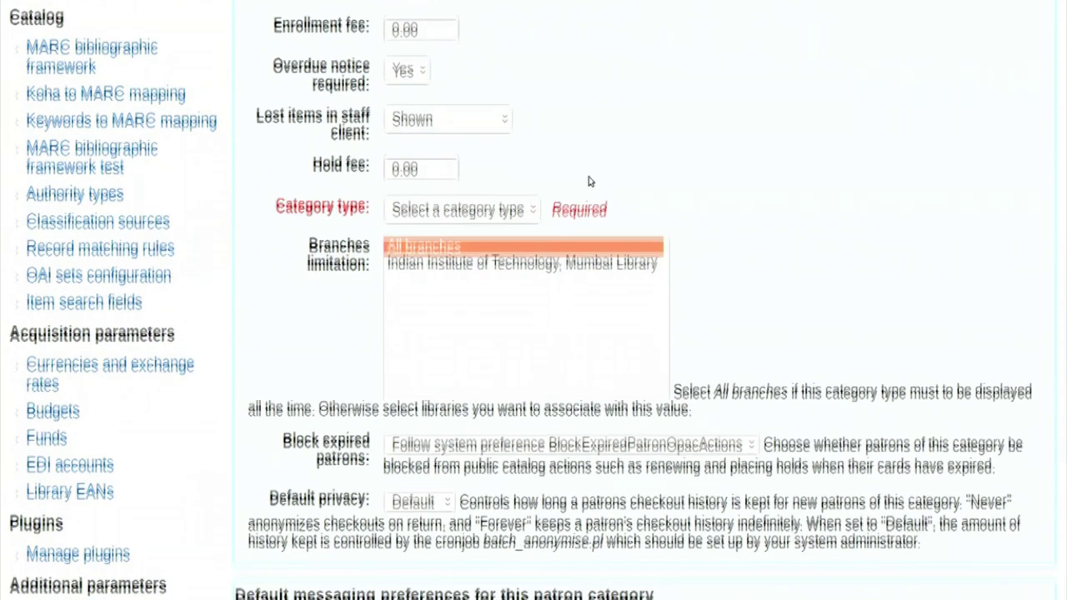
Choose Adult as the category type, then scroll down to the messaging preferences.
click(527, 124)
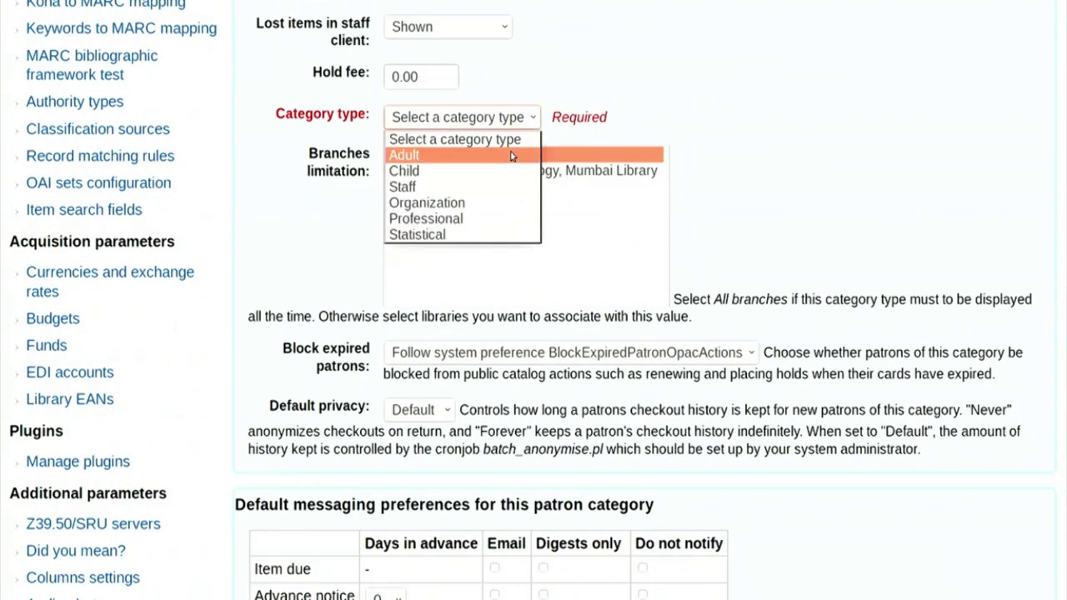
click(511, 156)
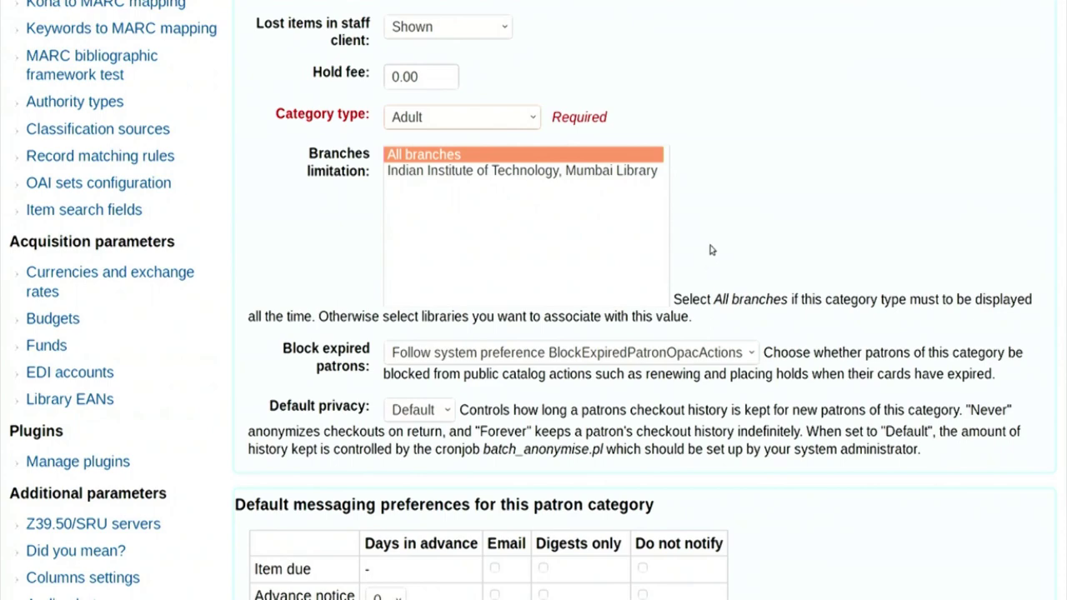
scroll(723, 250, up, 3)
scroll(722, 250, up, 4)
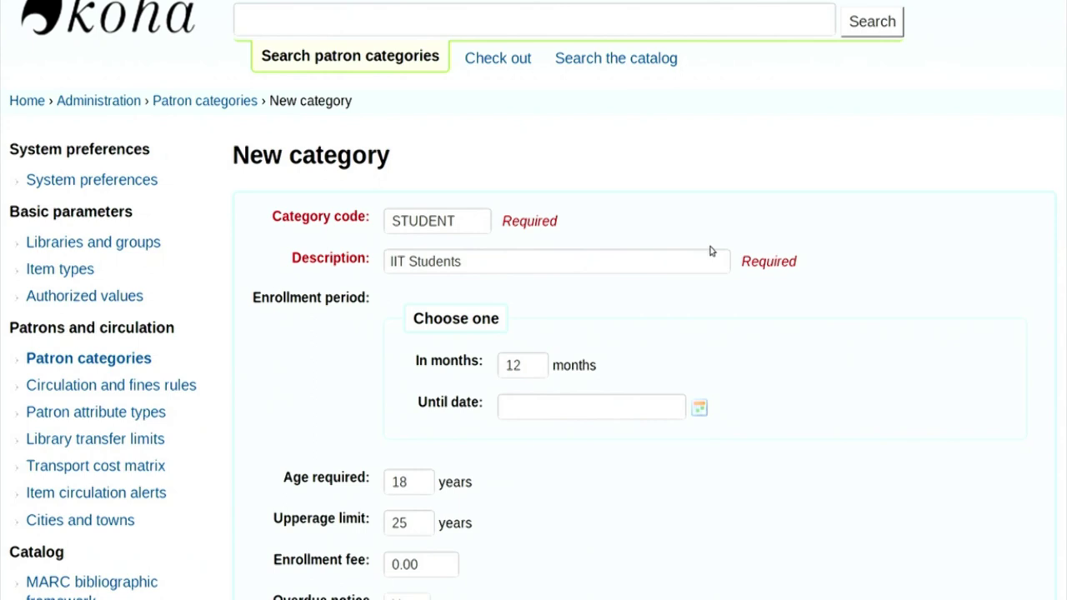
scroll(710, 251, down, 2)
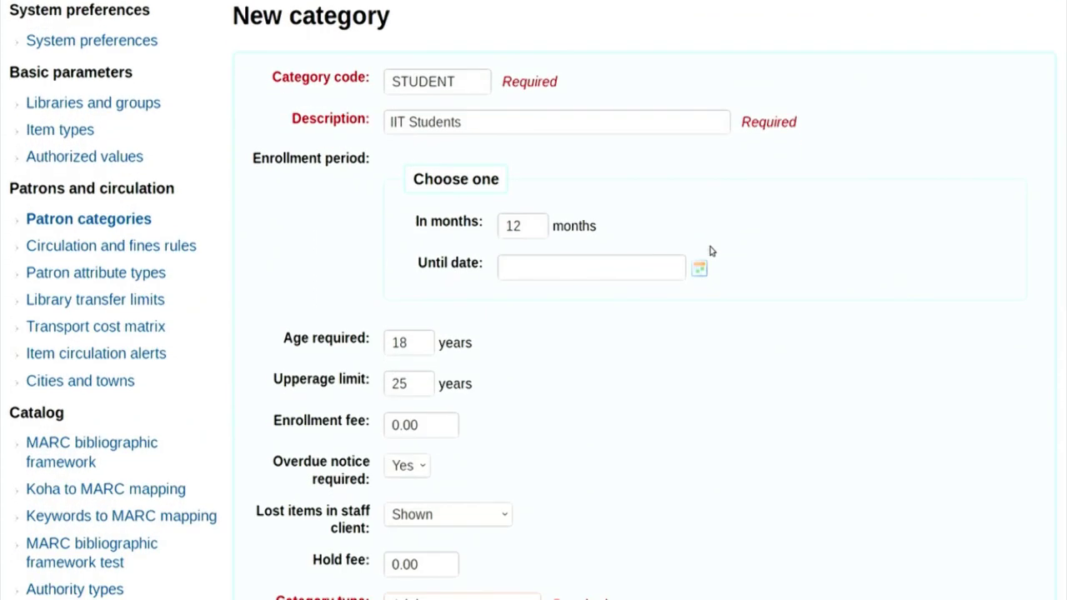
scroll(711, 251, down, 2)
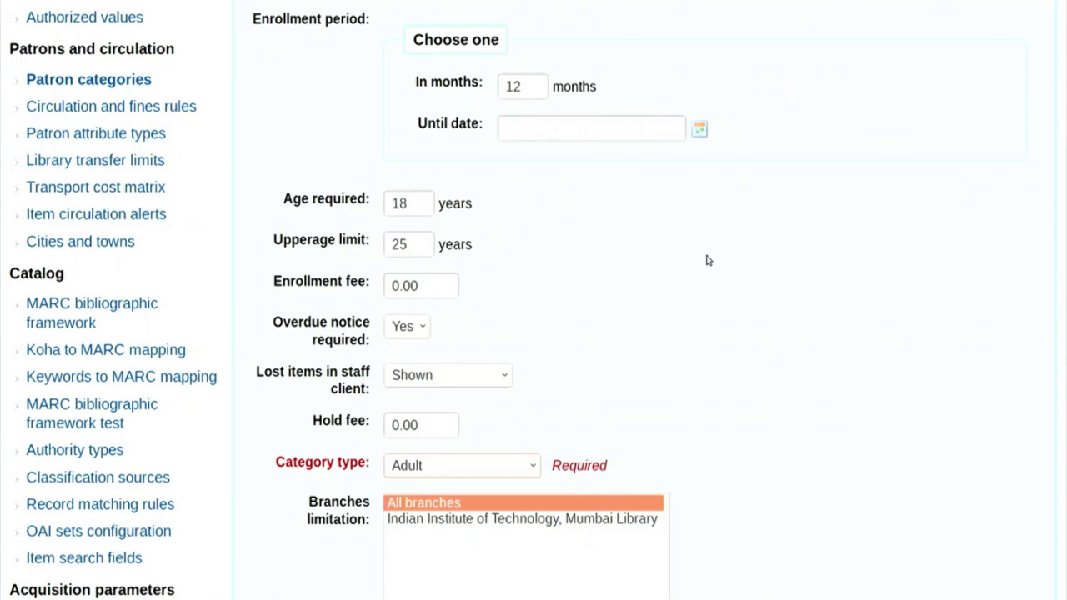
scroll(707, 260, down, 2)
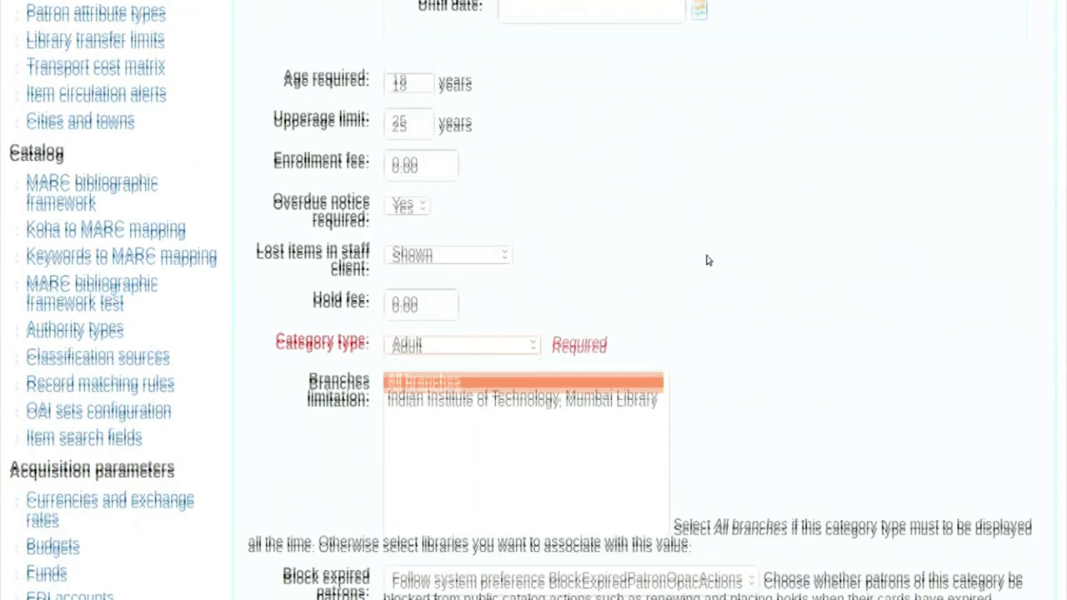
scroll(706, 260, down, 2)
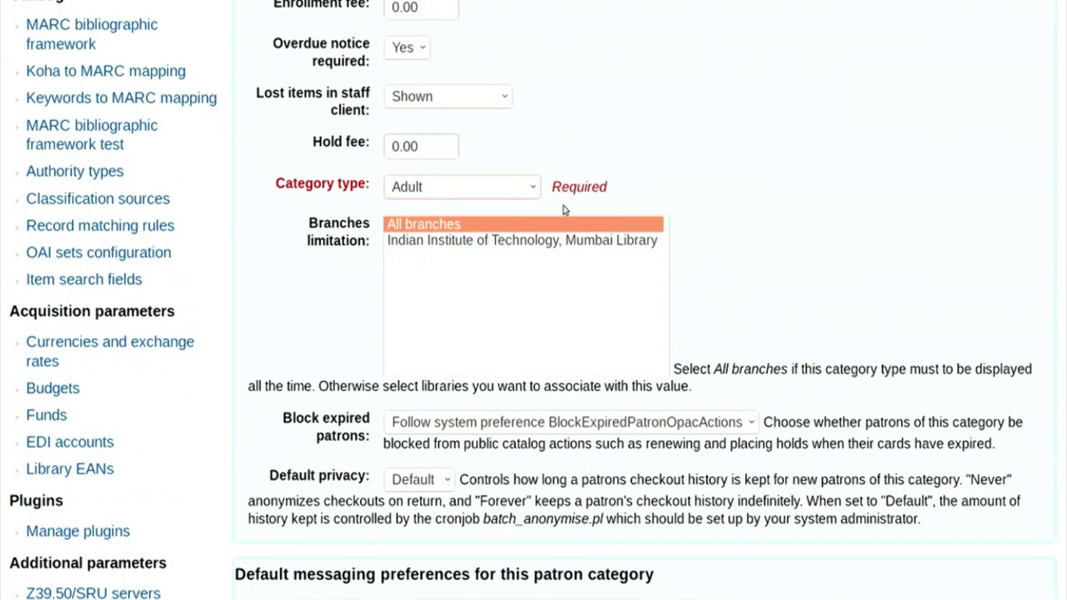
scroll(564, 218, down, 1)
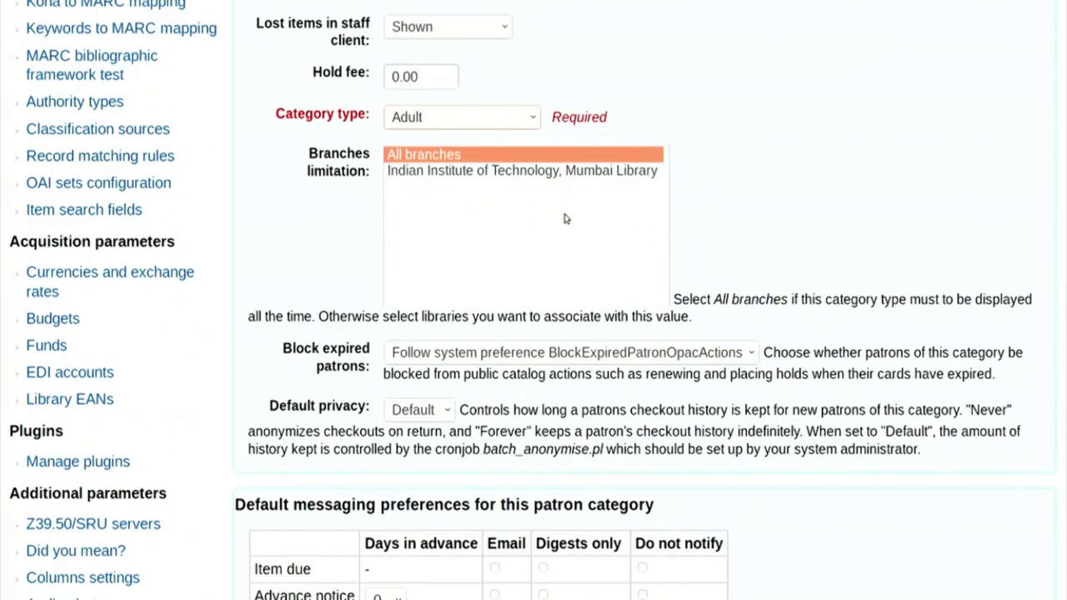
scroll(564, 218, down, 3)
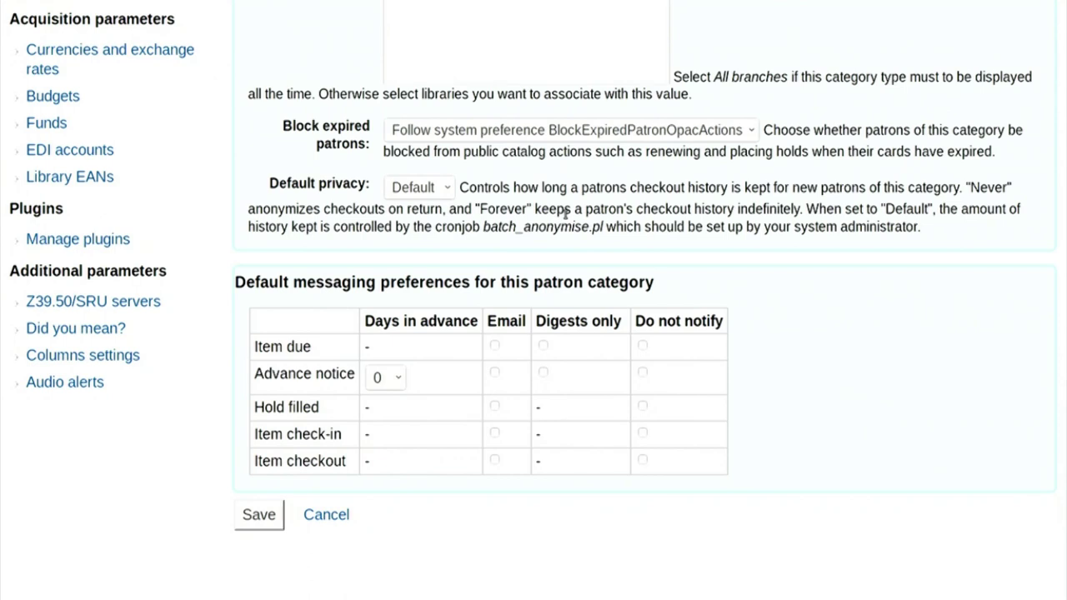
Enable Email for Item due, Advance notice, Hold filled, Item check-in and Item checkout, then save.
click(495, 345)
click(495, 373)
click(495, 406)
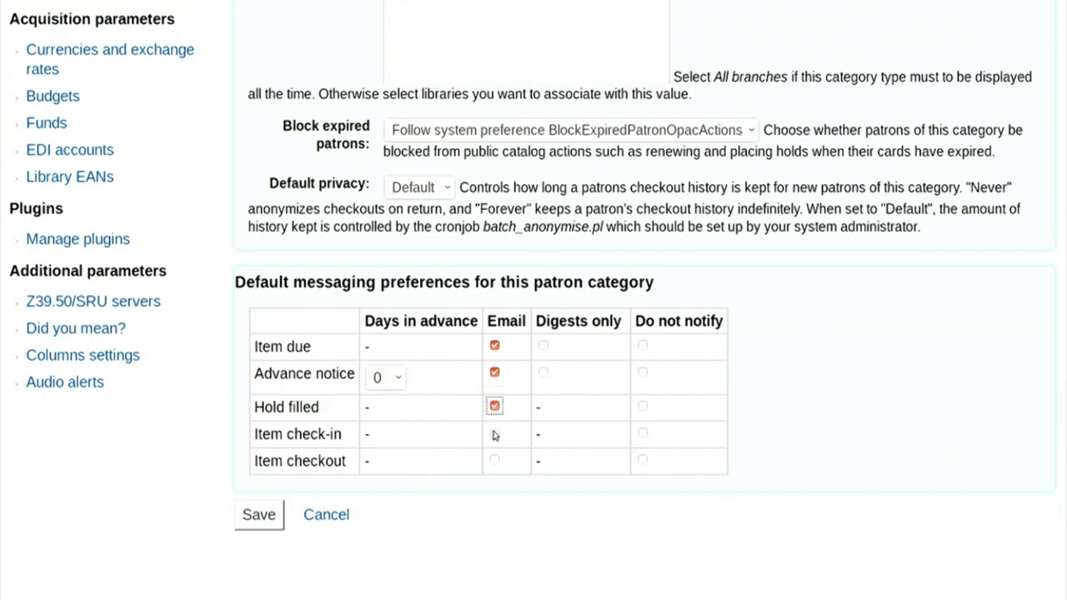
click(494, 434)
click(494, 461)
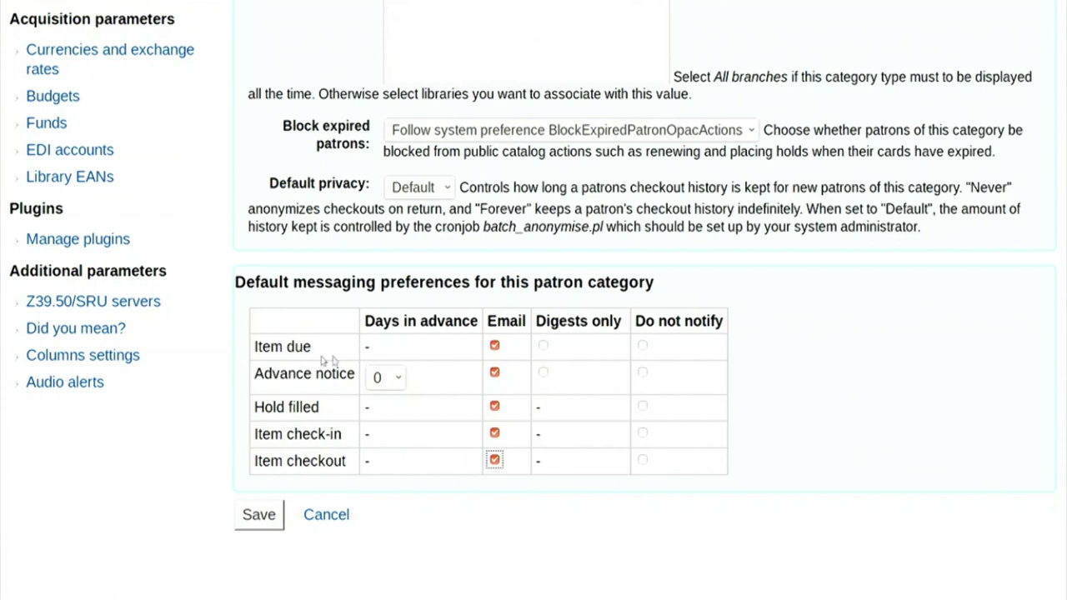
click(256, 527)
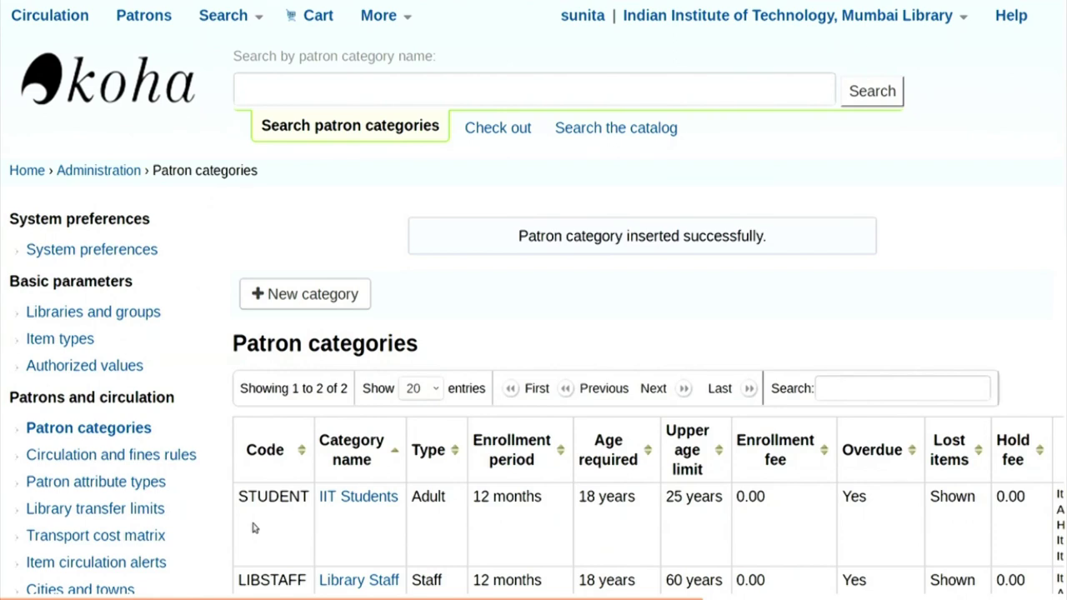
Open Circulation and fine rules from the Administration sidebar.
scroll(184, 417, down, 3)
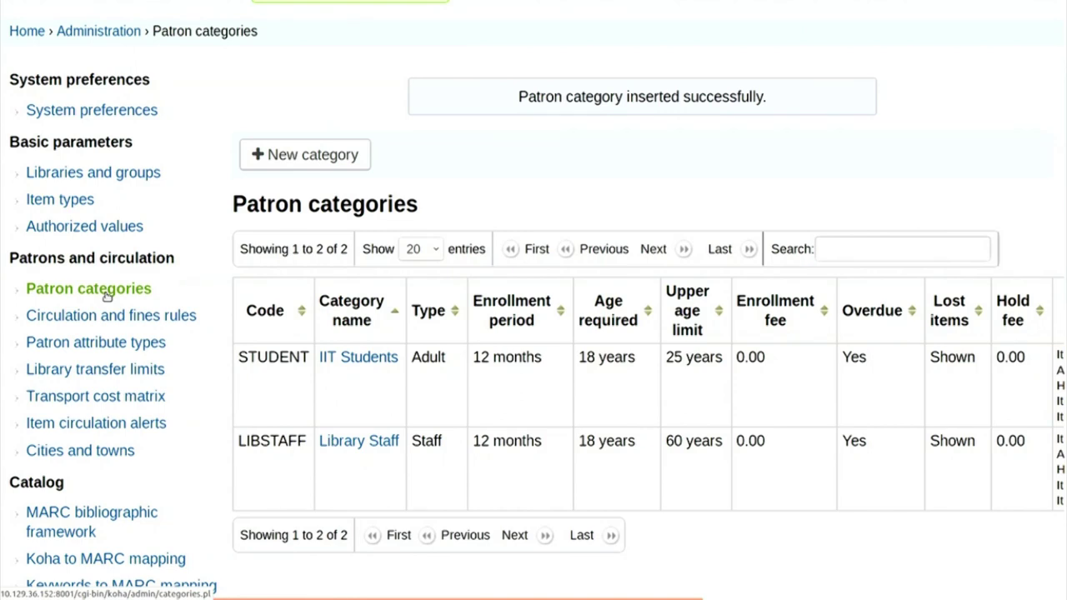
click(114, 315)
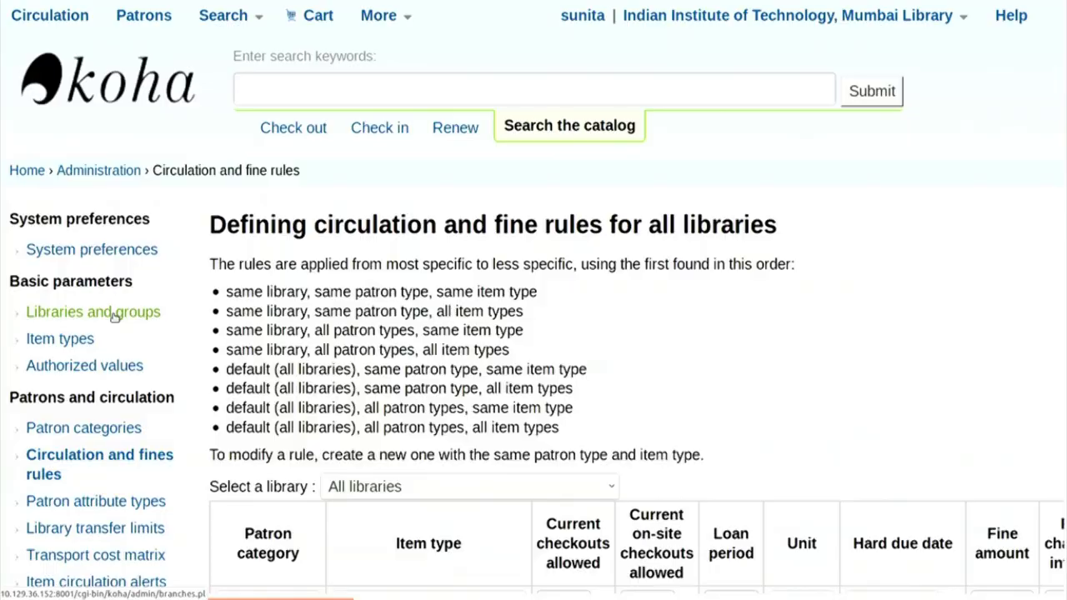
Start a new circulation rule for the IIT Students patron category.
scroll(115, 315, down, 4)
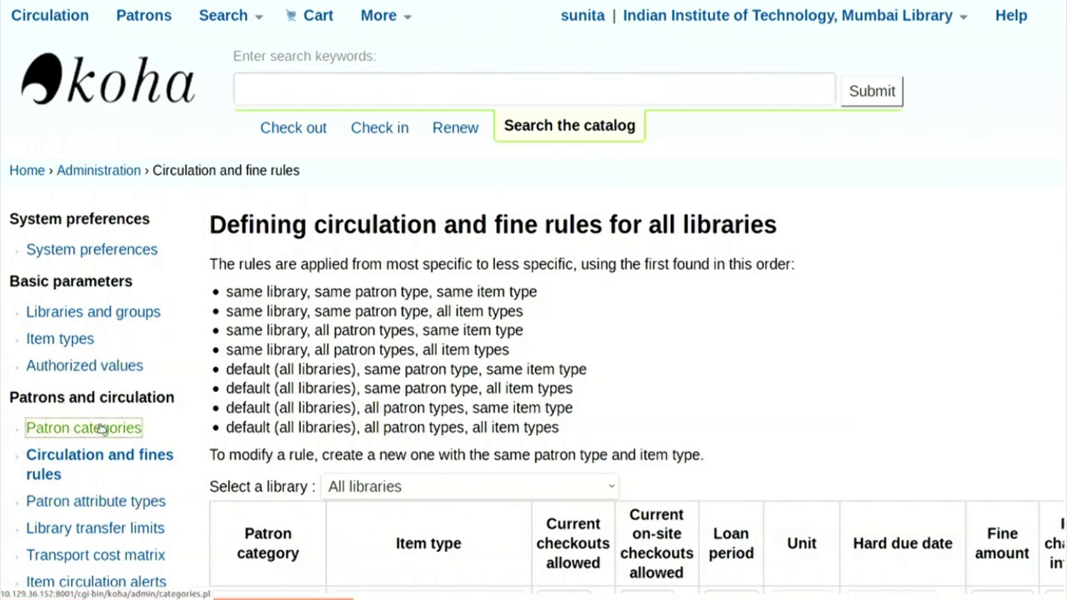
scroll(347, 394, down, 5)
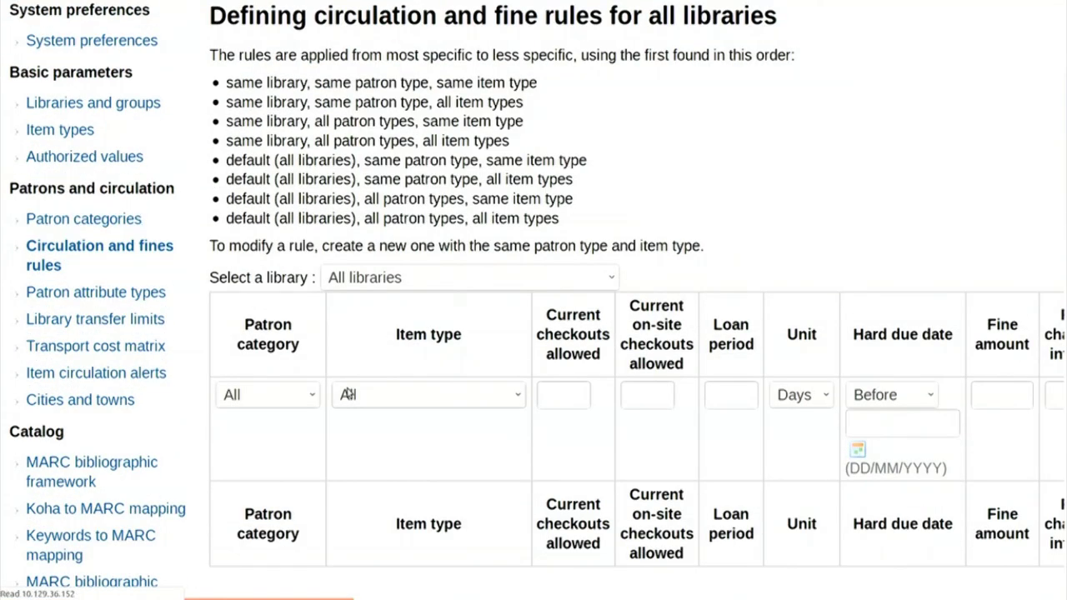
scroll(345, 393, down, 6)
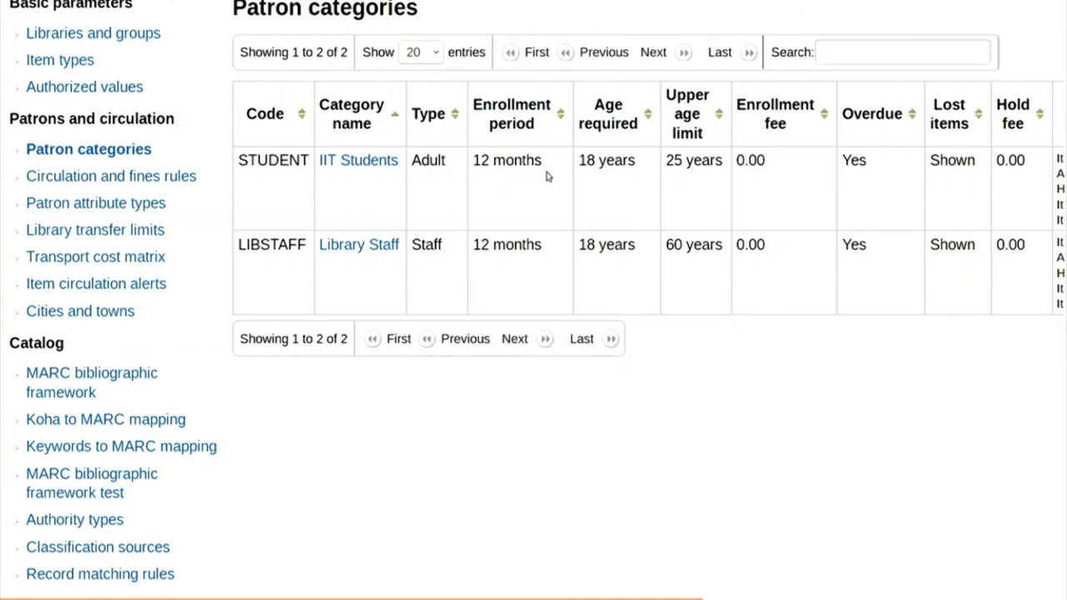
scroll(374, 219, up, 2)
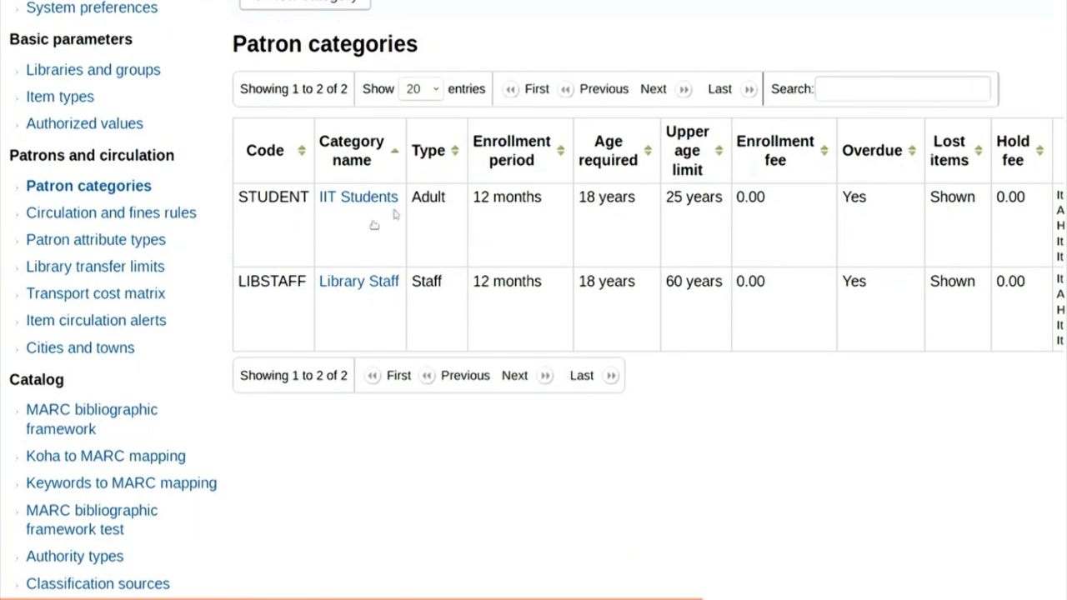
click(123, 250)
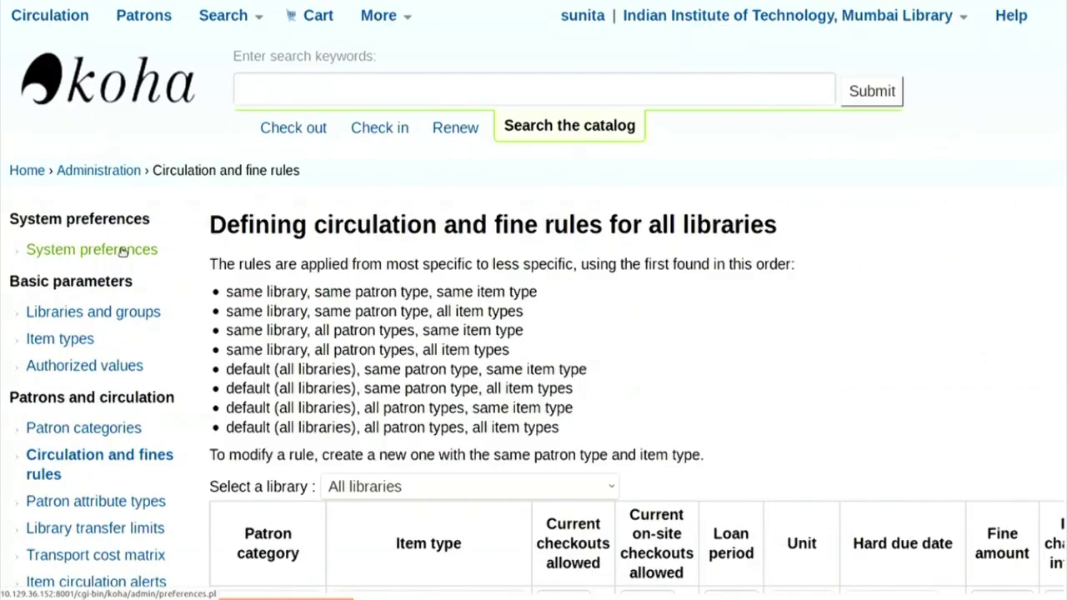
scroll(219, 283, down, 4)
scroll(219, 283, down, 5)
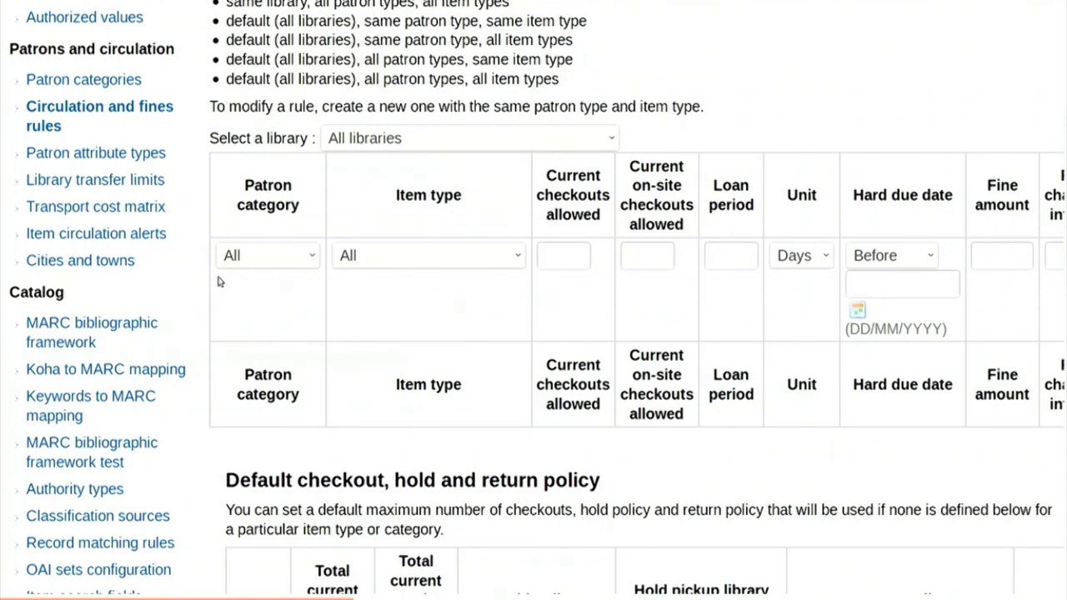
click(280, 261)
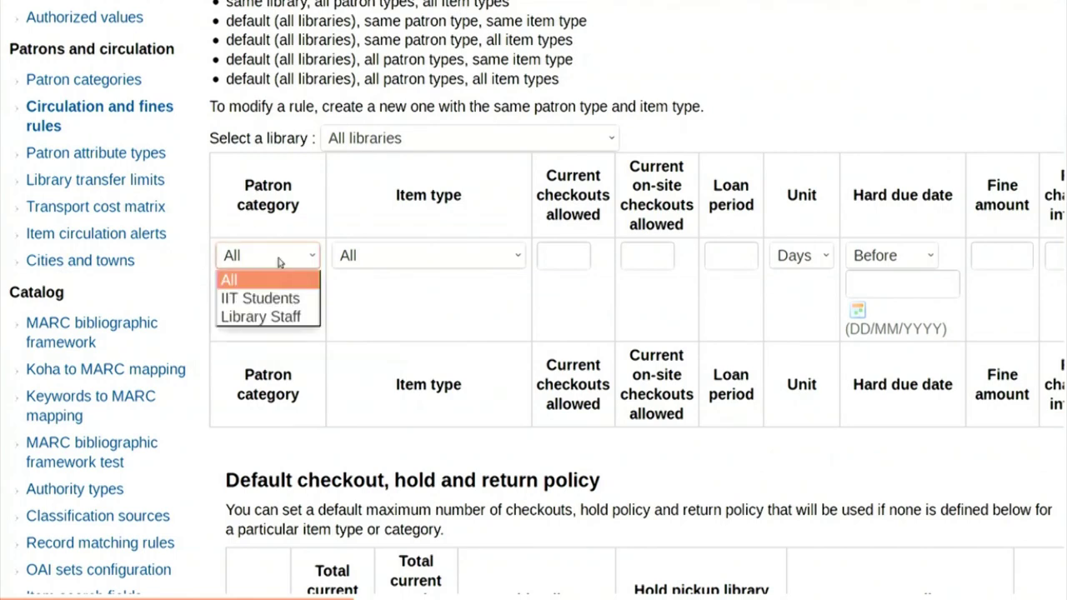
click(273, 298)
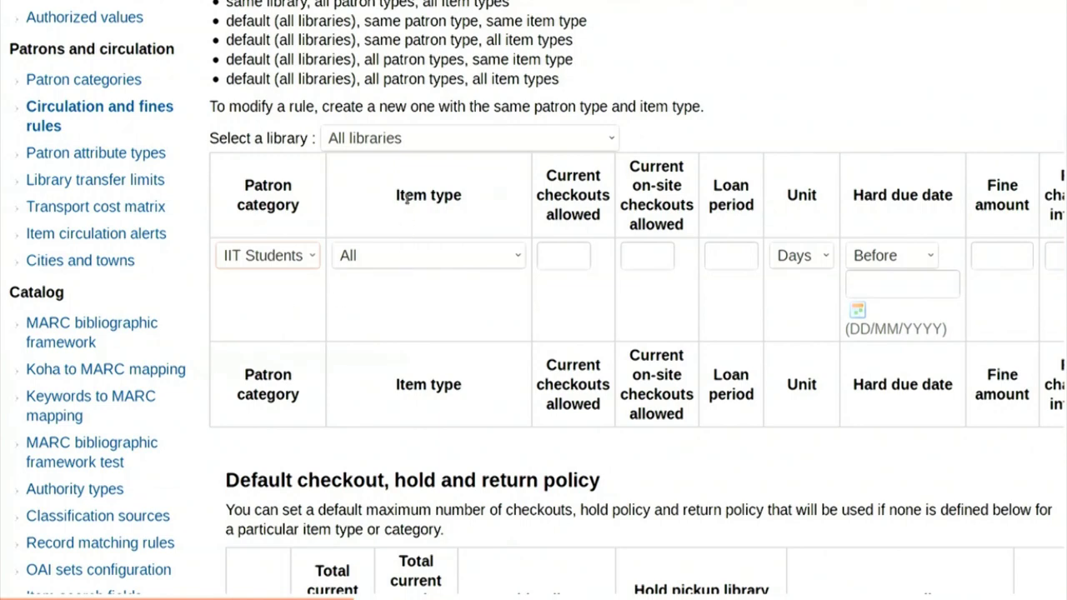
Set the rule's item type to BOOK with 1 current checkout allowed.
drag(398, 194, 475, 198)
click(420, 258)
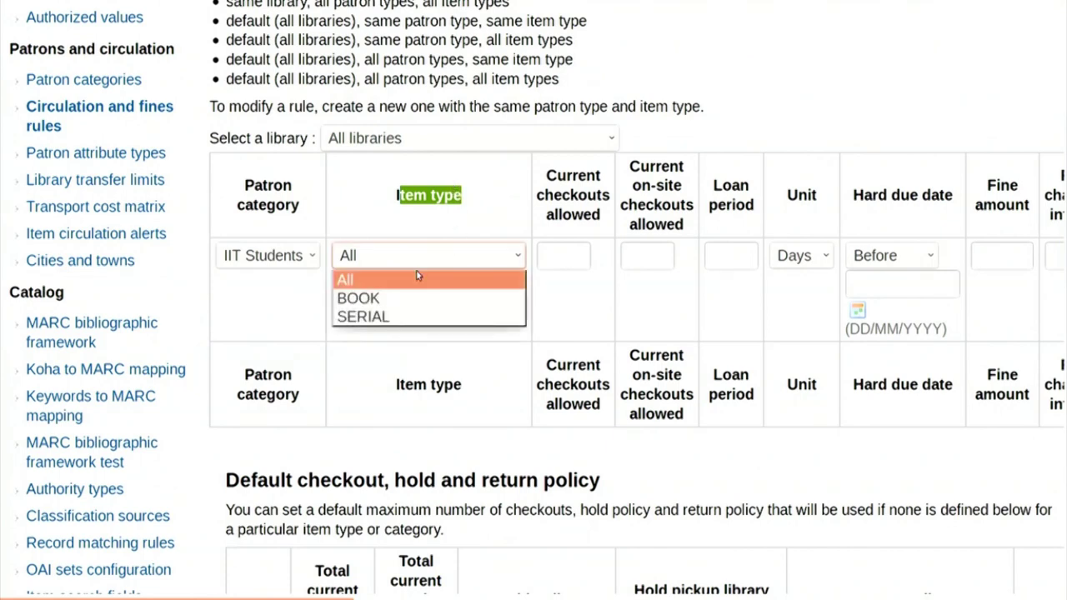
click(414, 298)
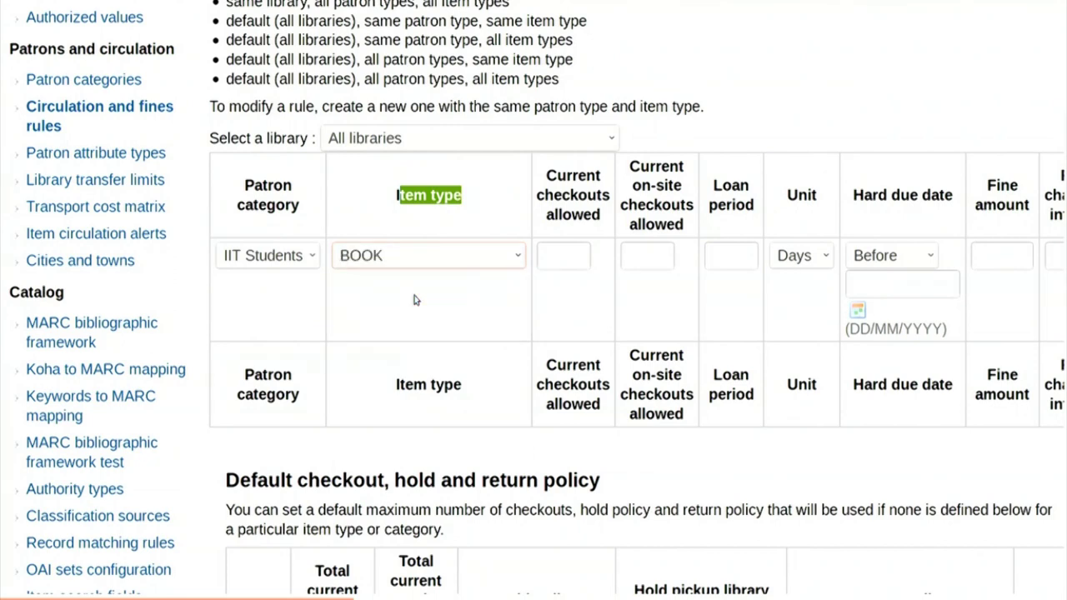
click(571, 248)
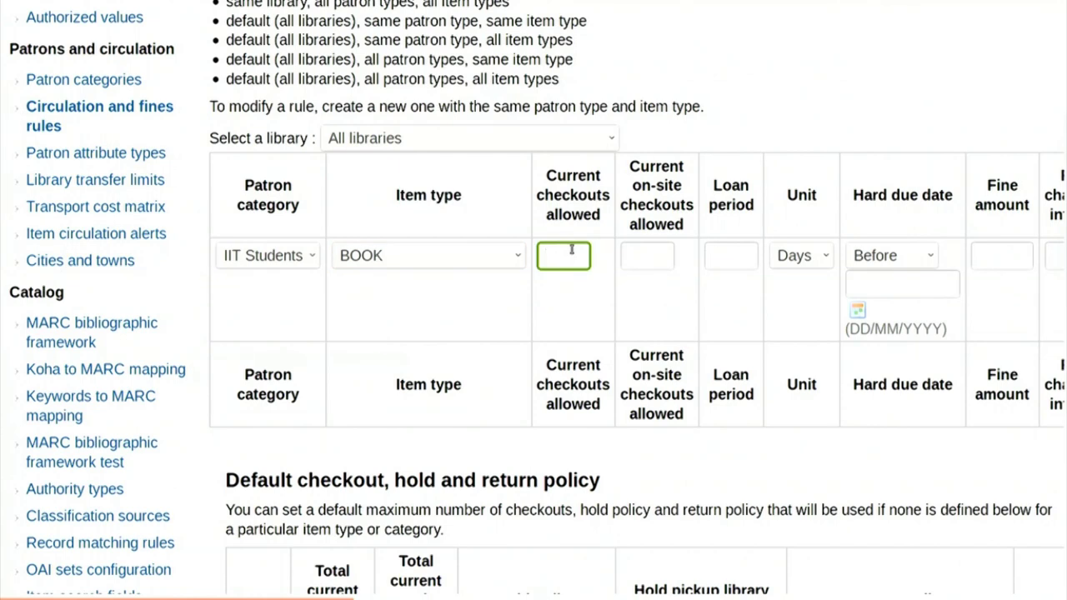
text(1)
Enter a 30-day loan period and a fine amount of 1.0.
drag(228, 595, 408, 595)
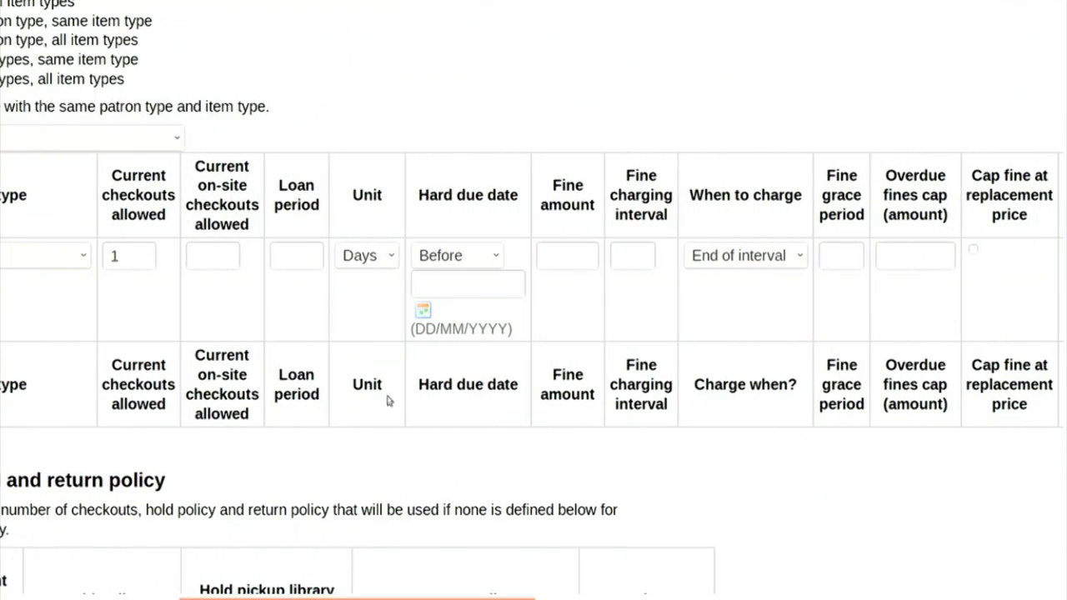
click(300, 258)
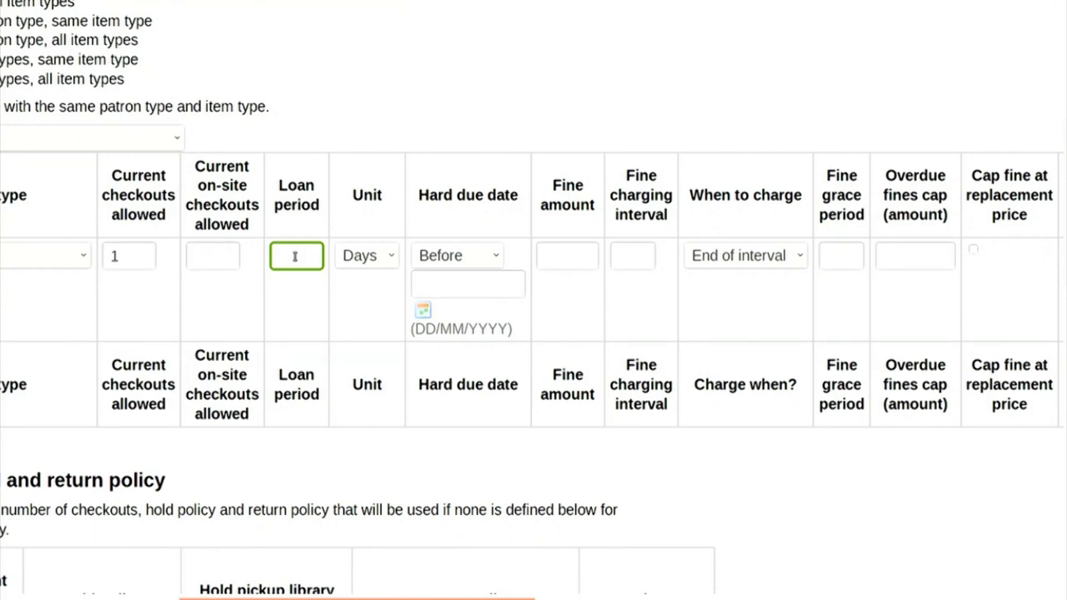
text(30)
click(538, 256)
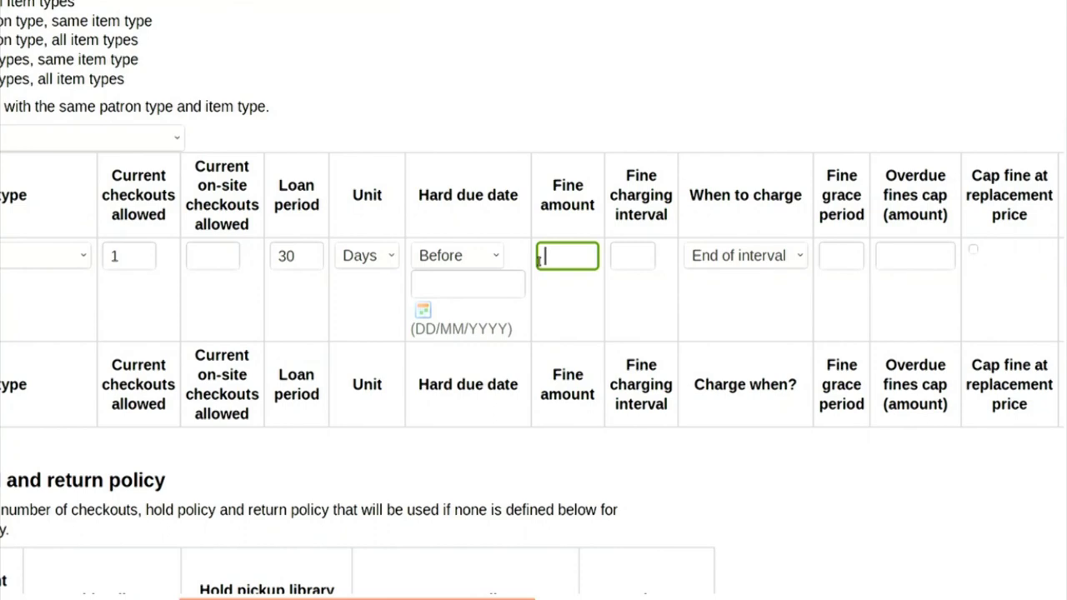
text(1.0)
Set a fine charging interval of 1, charged at End of interval, and begin the grace period entry.
drag(418, 597, 529, 597)
click(376, 258)
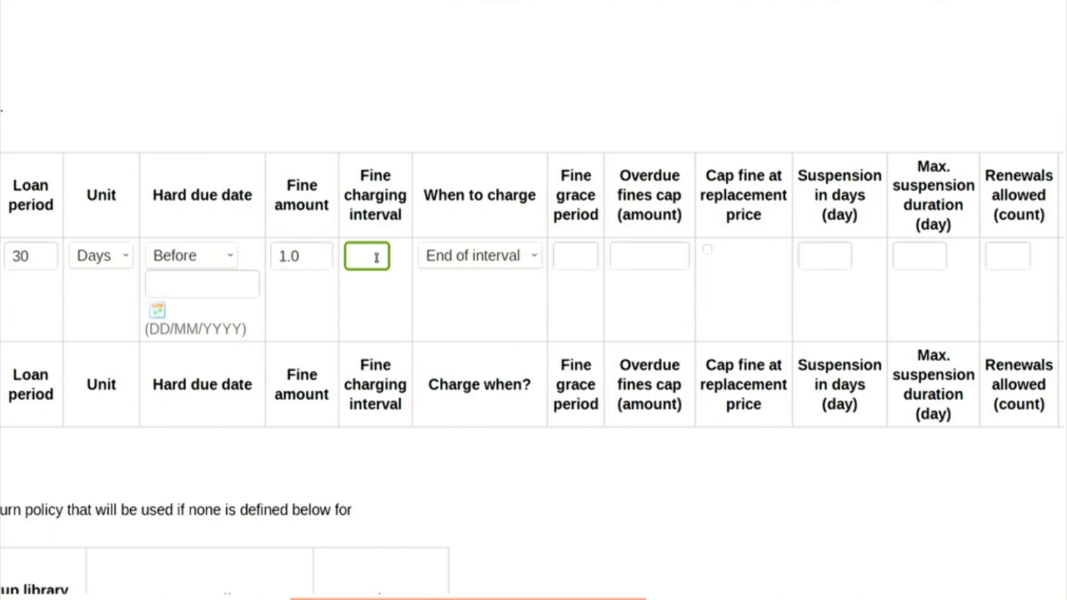
text(1)
click(487, 257)
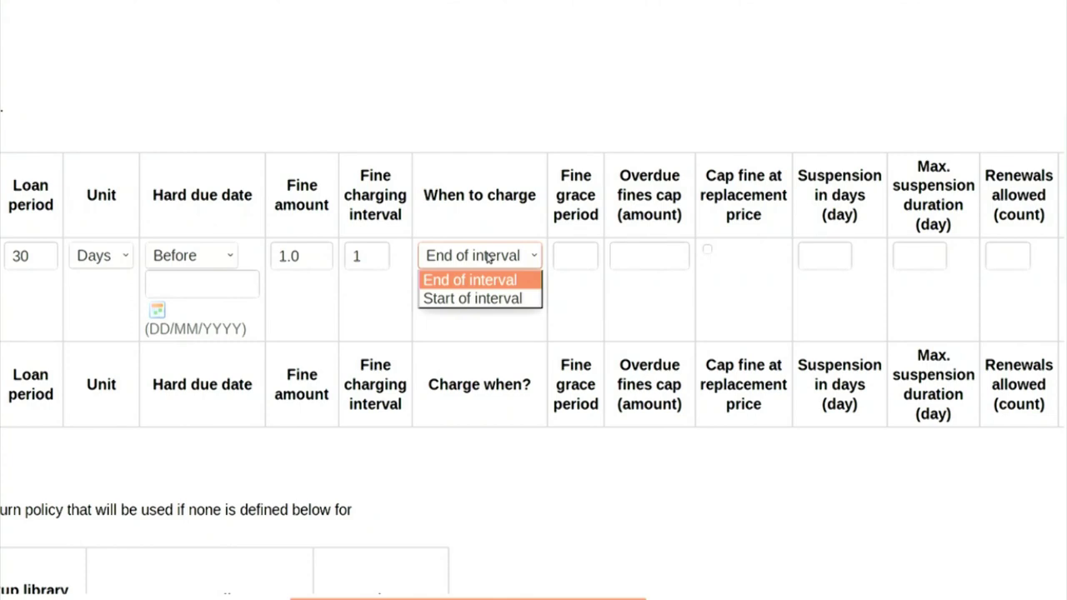
click(488, 257)
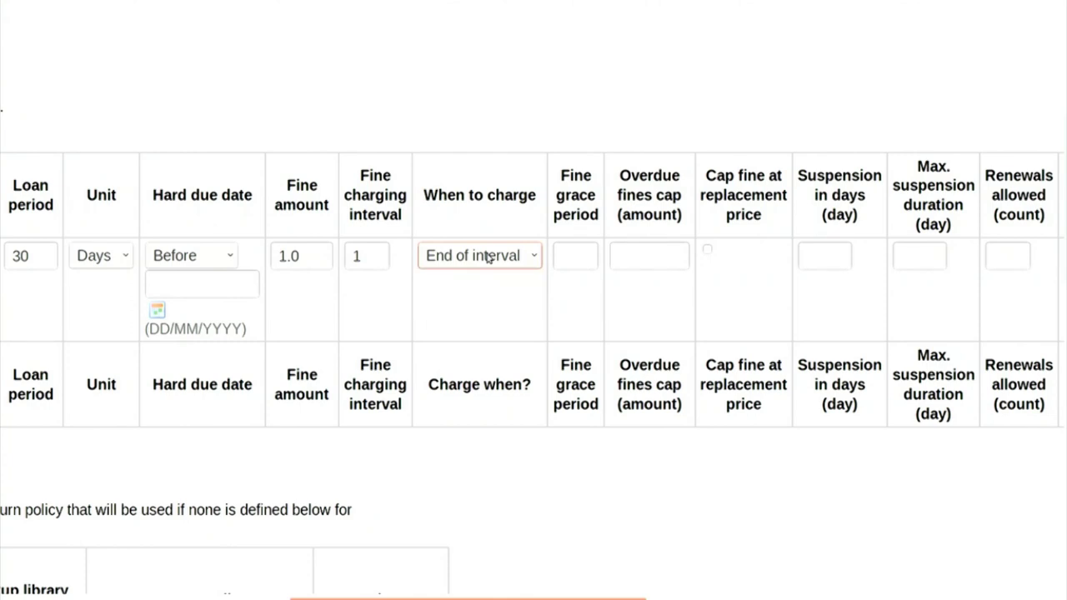
click(564, 259)
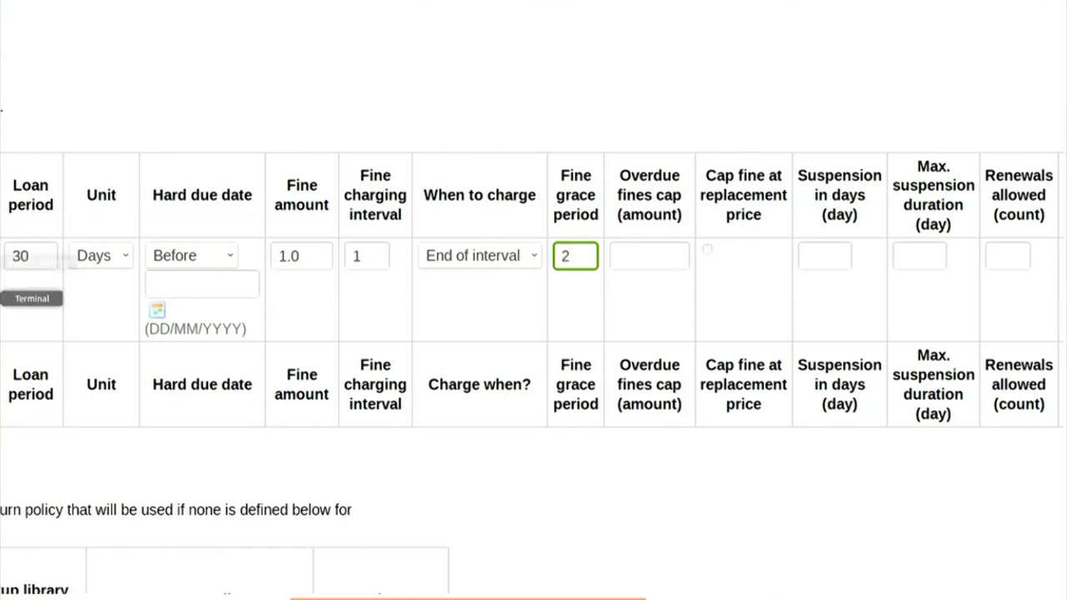
Set an overdue fines cap of 2000, 2 renewals allowed and a renewal period of 30.
scroll(533, 375, right, 3)
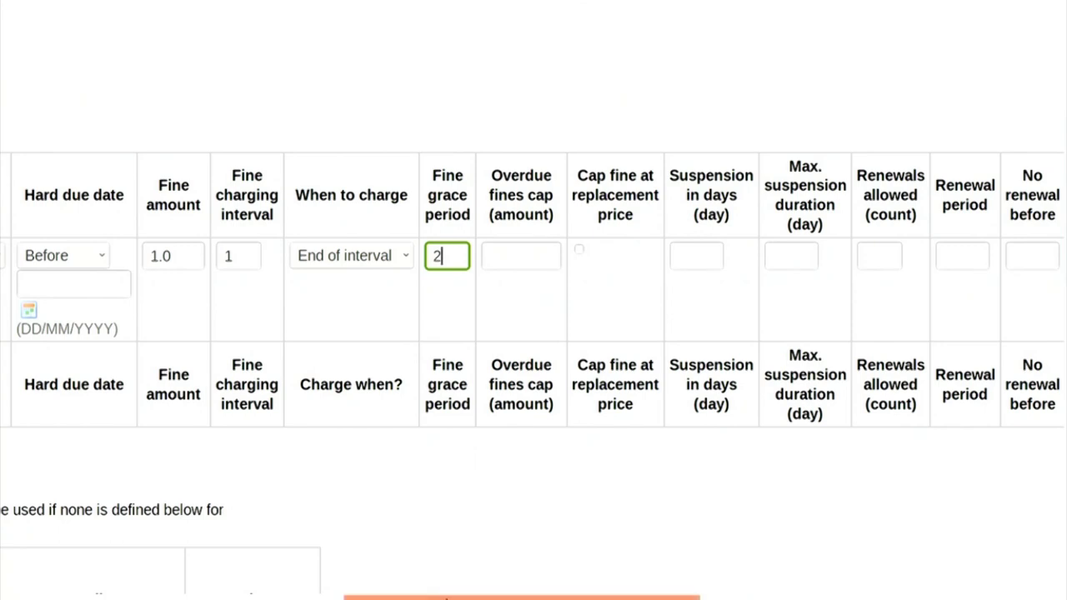
click(510, 262)
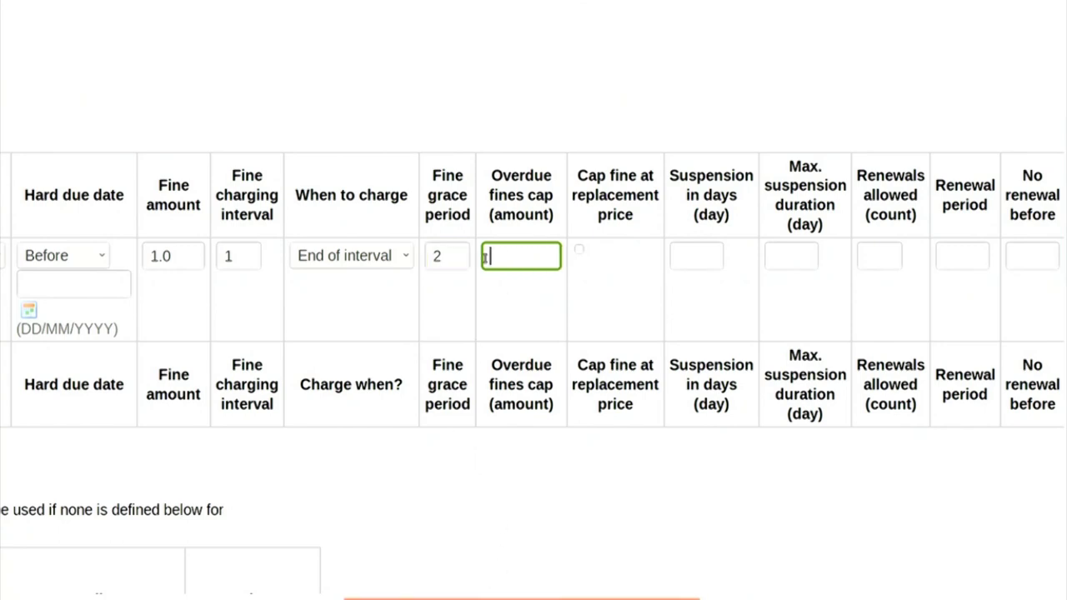
text(2000)
drag(338, 597, 469, 598)
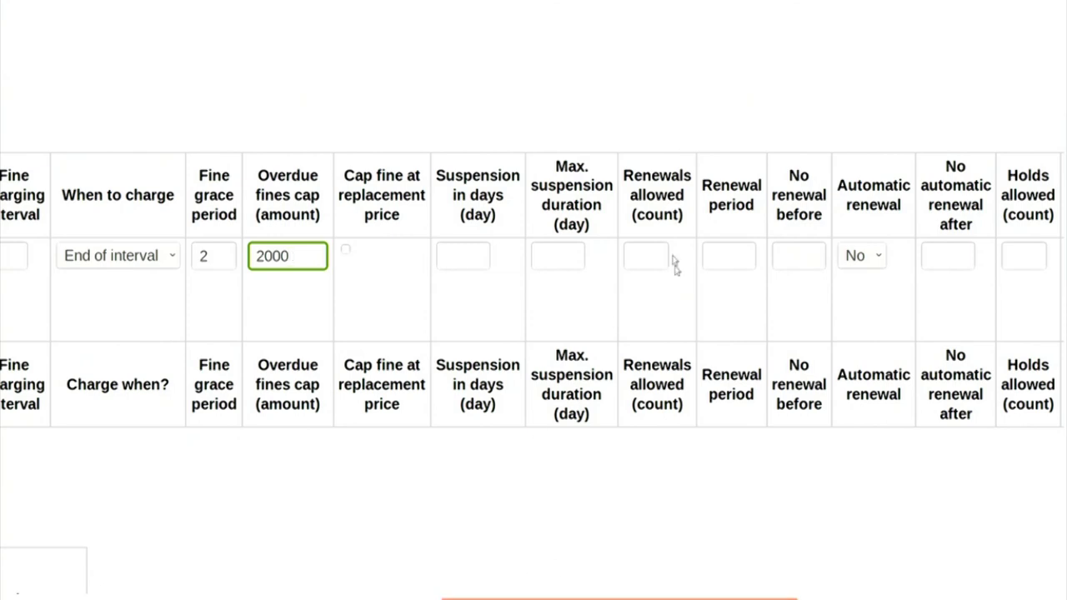
click(646, 255)
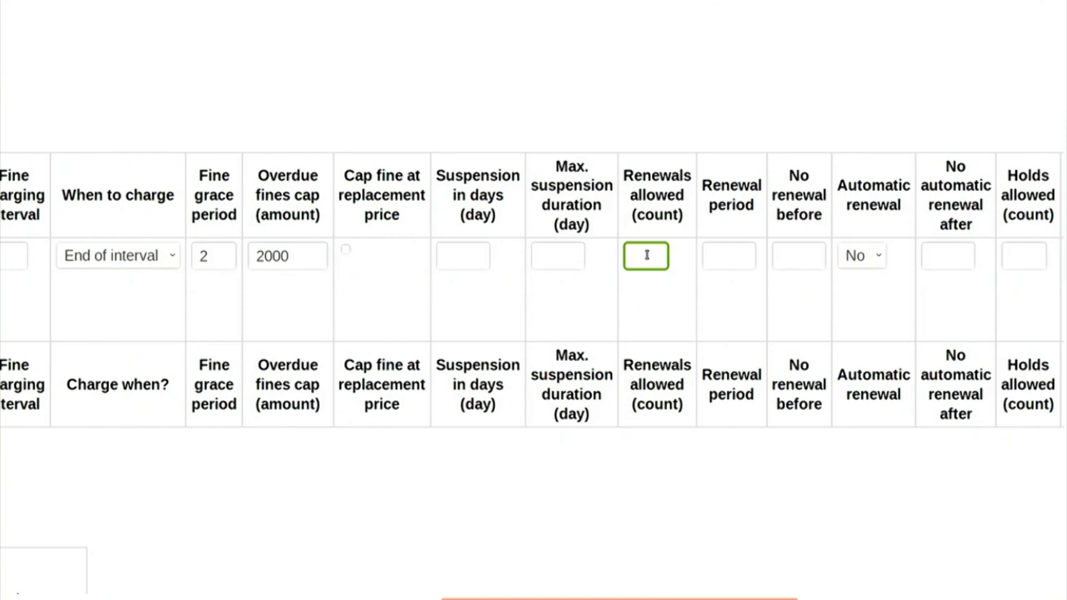
text(2)
click(709, 256)
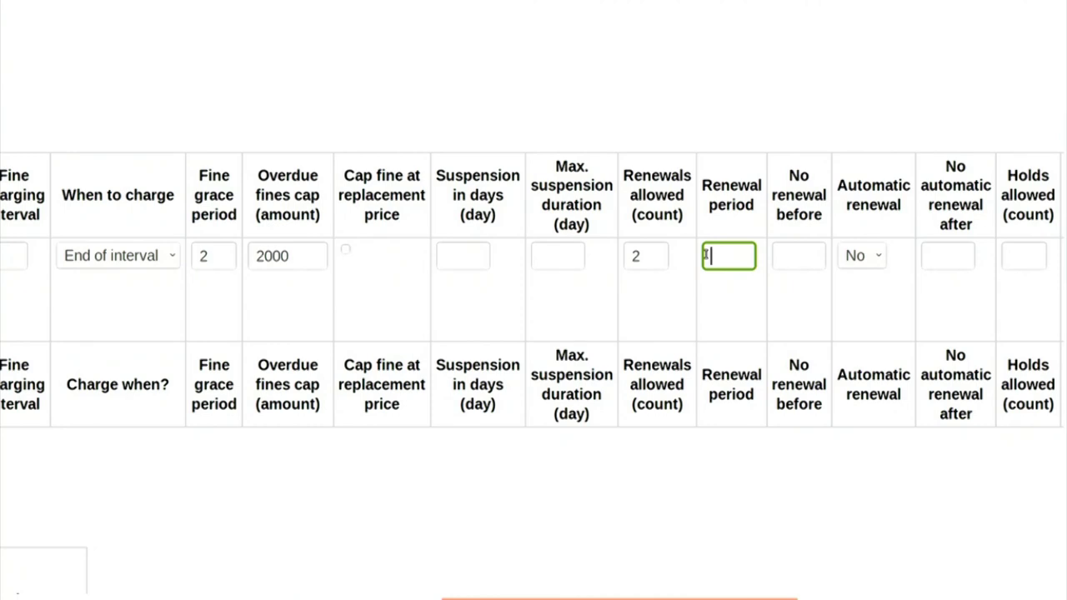
text(30)
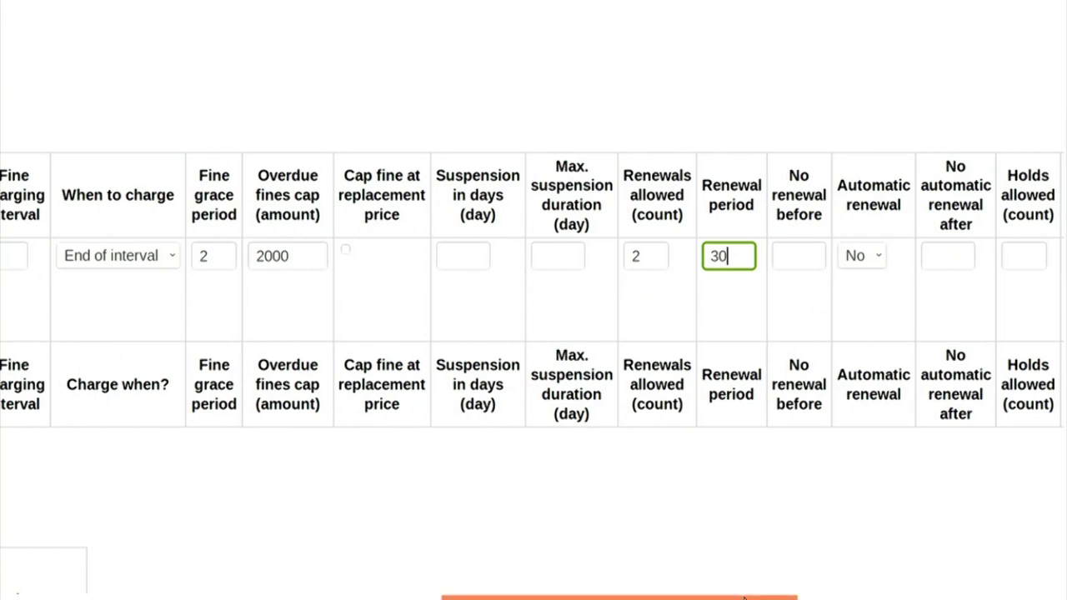
Allow 2 holds and save the IIT Students BOOK rule.
drag(752, 597, 893, 597)
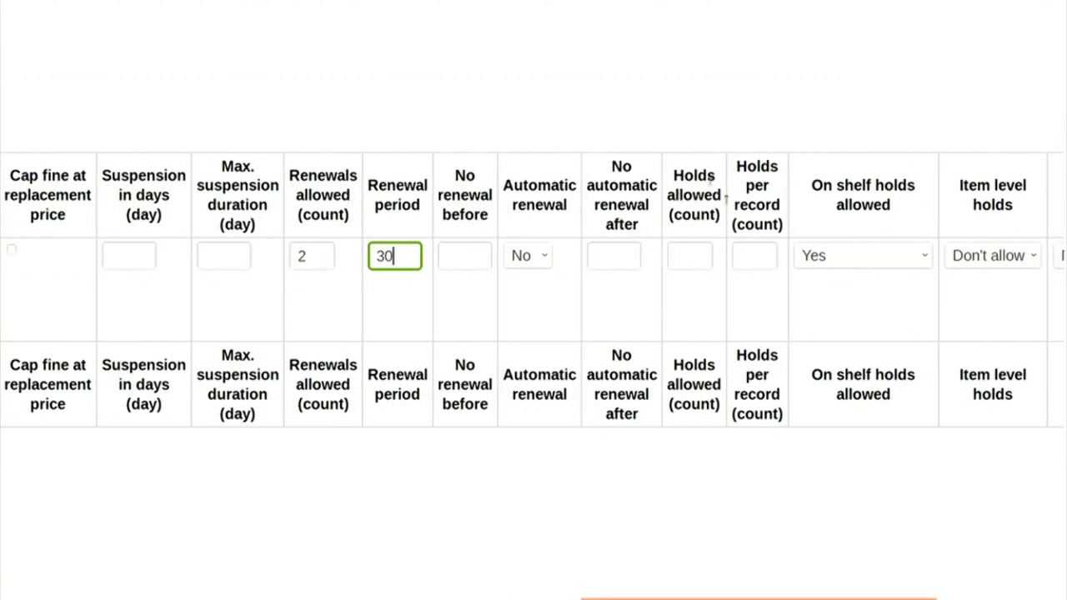
click(699, 251)
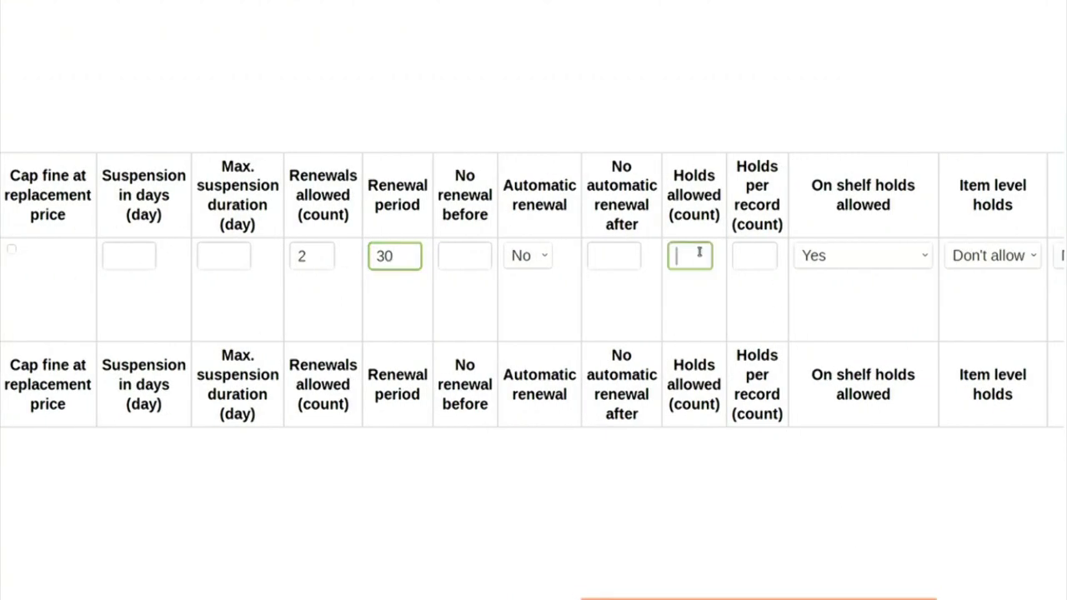
text(2)
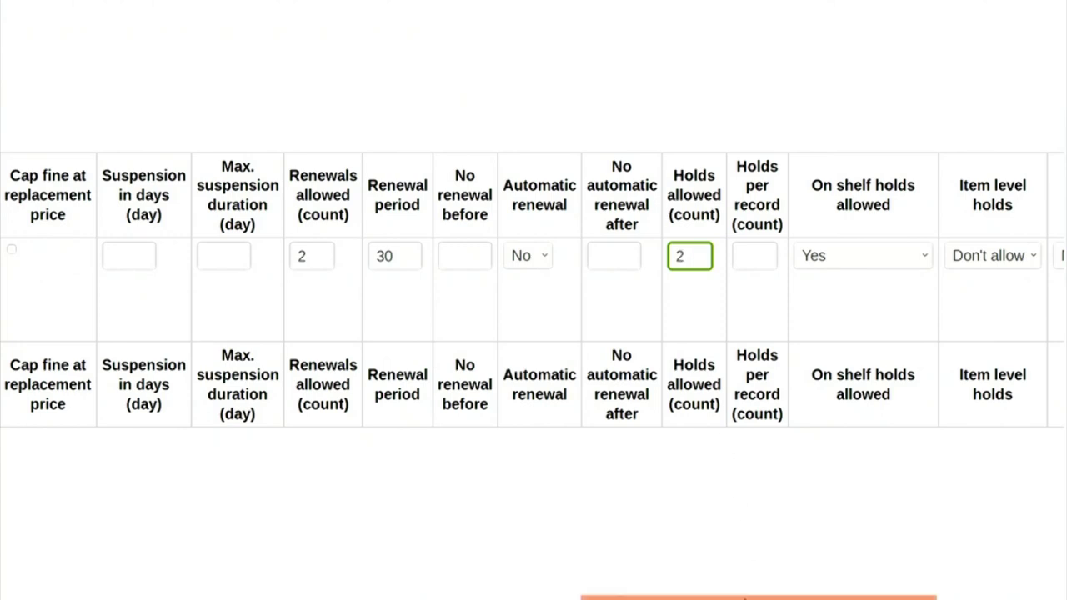
drag(744, 597, 897, 598)
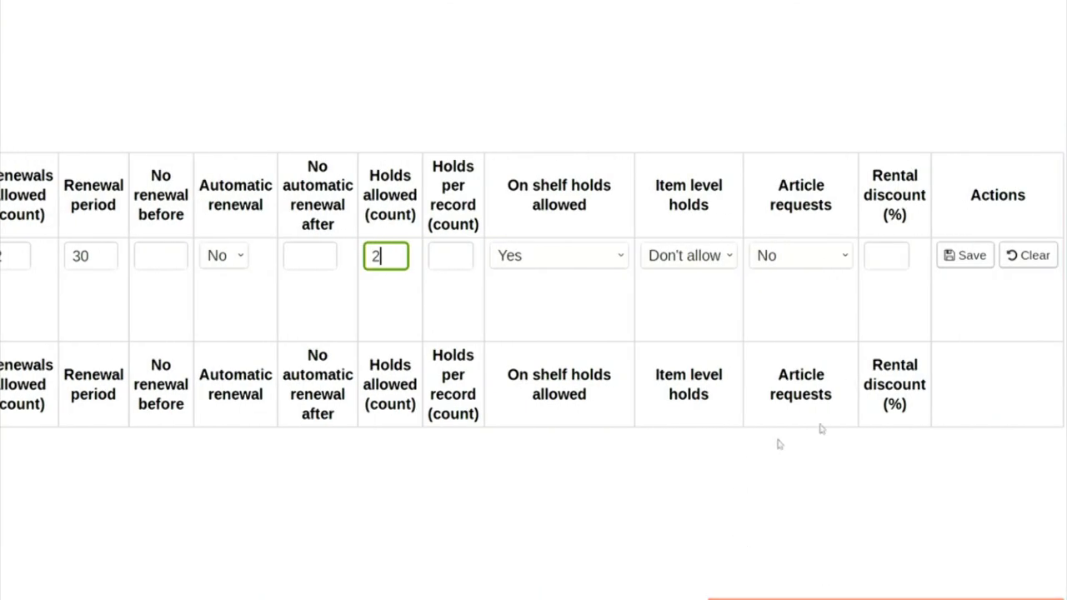
click(950, 264)
Go to the Patrons page from the circulation rules page.
scroll(886, 234, down, 5)
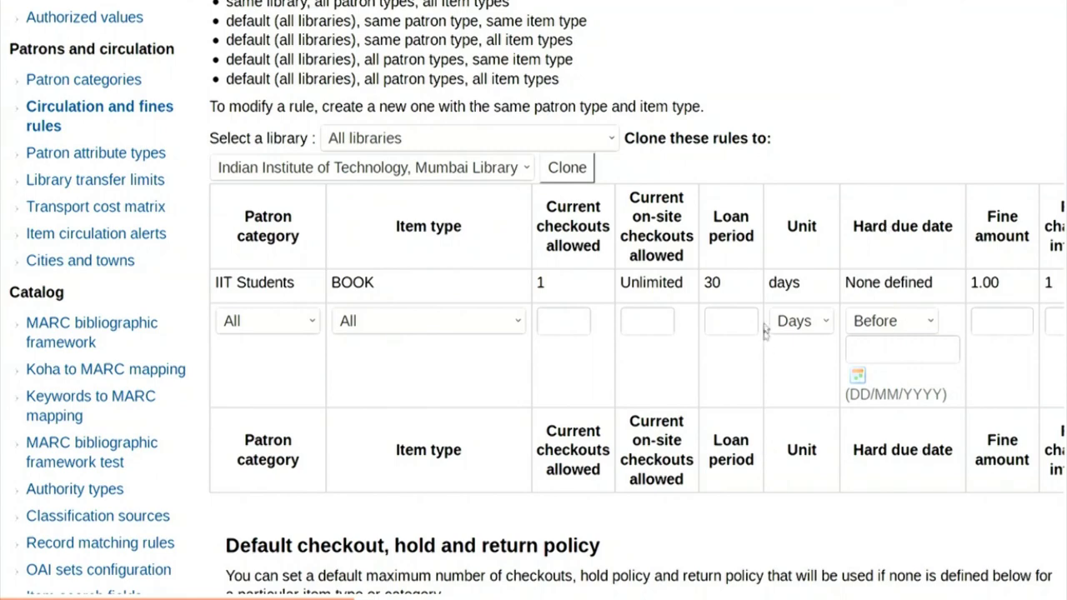
scroll(767, 332, up, 5)
click(145, 27)
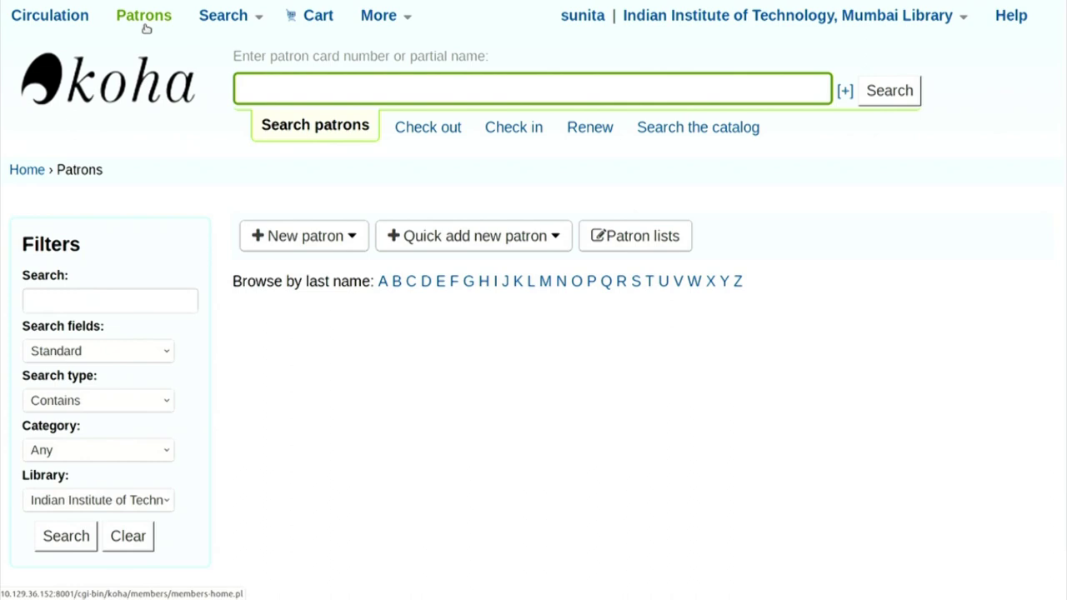
Start a new IIT Students patron and fill in the salutation, identity details and card number.
click(263, 248)
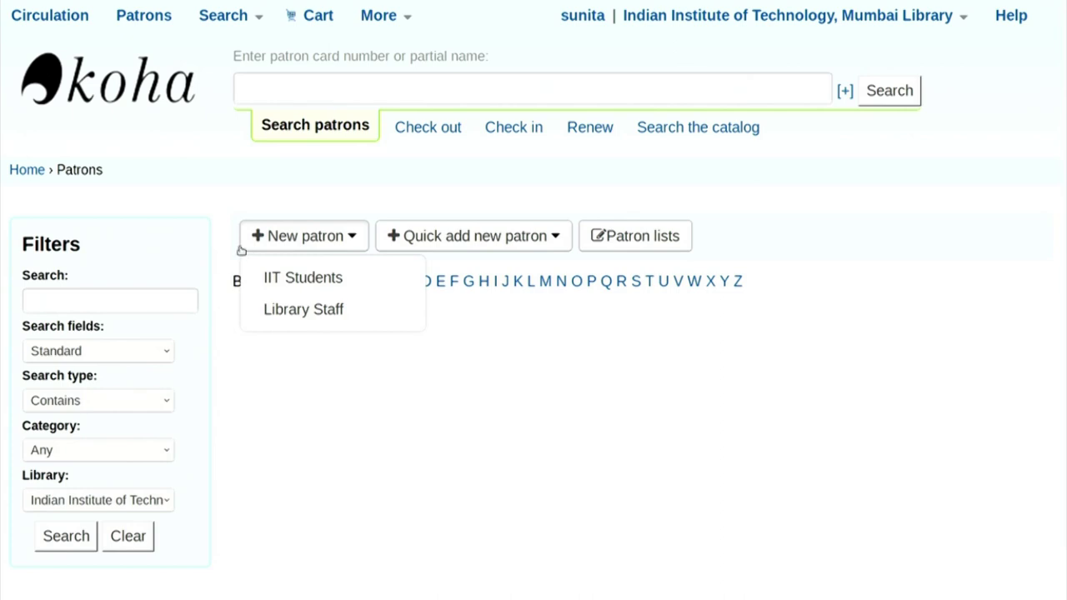
click(264, 278)
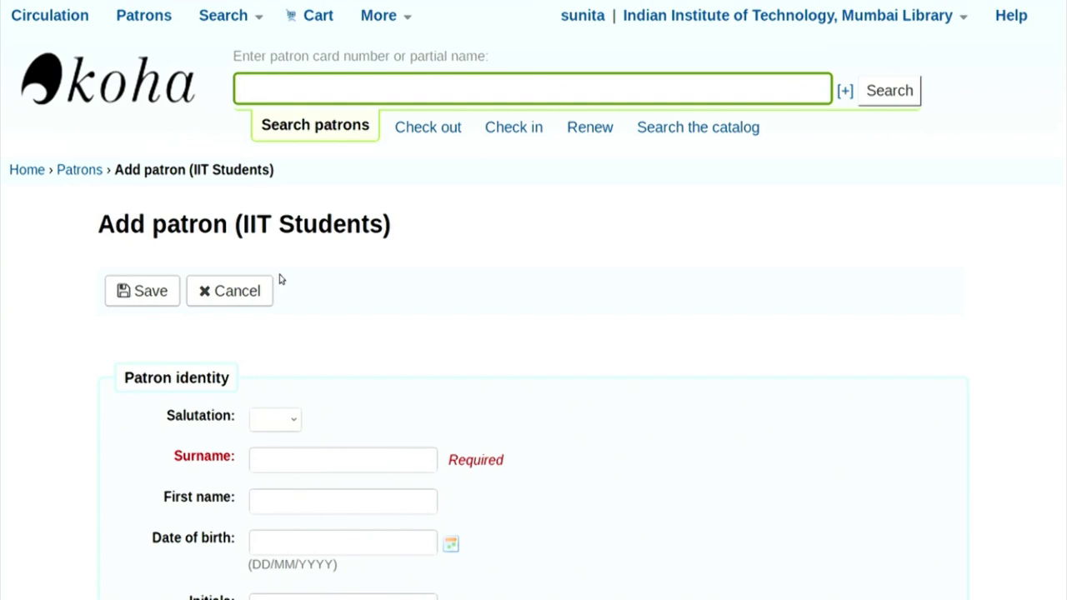
scroll(439, 269, down, 5)
click(297, 211)
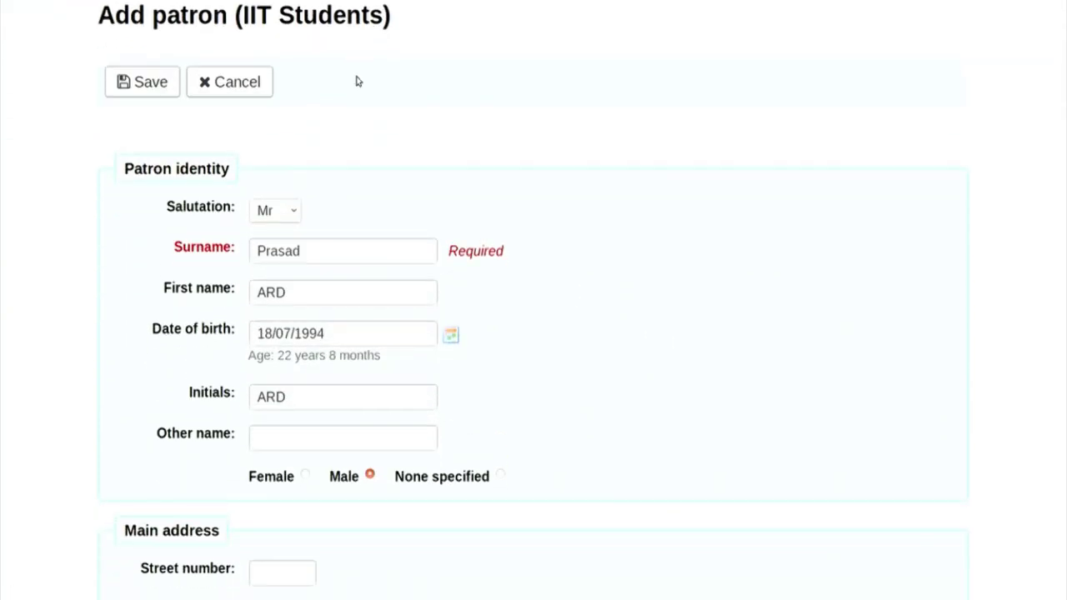
scroll(357, 80, down, 3)
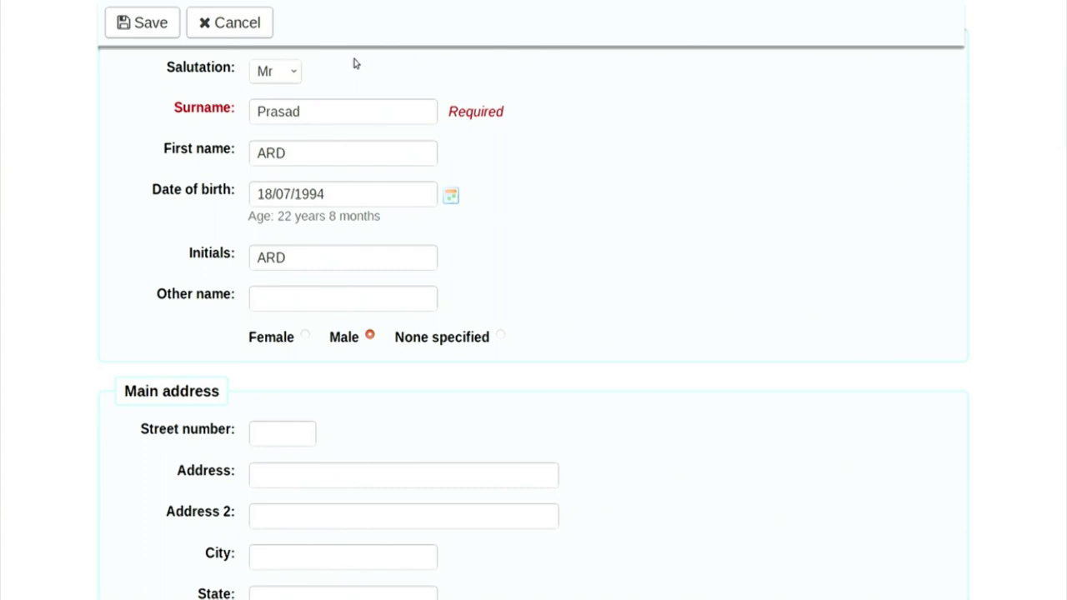
scroll(355, 60, down, 4)
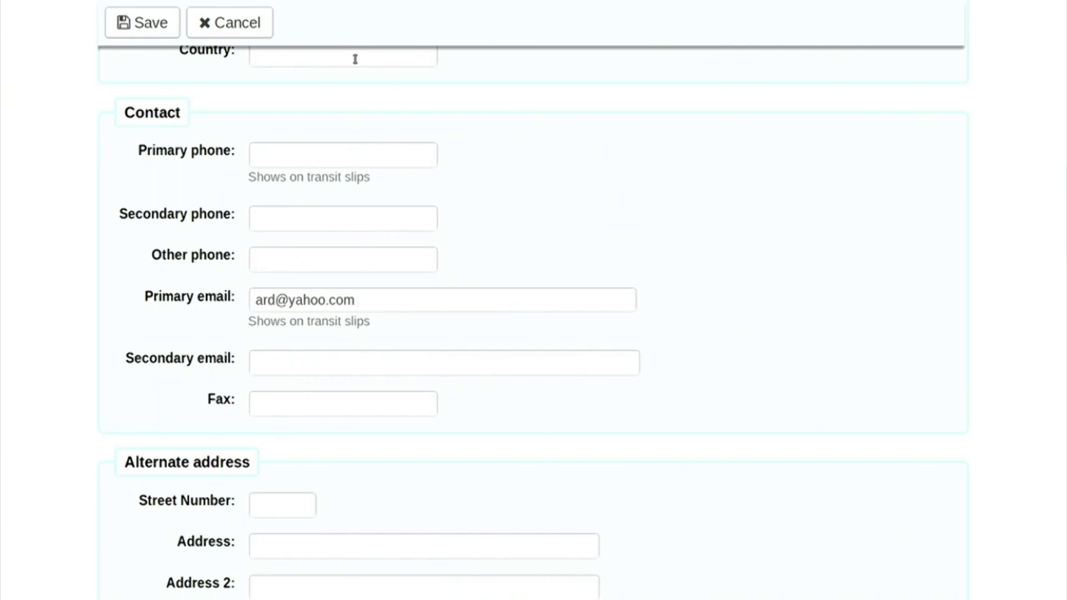
scroll(354, 59, down, 9)
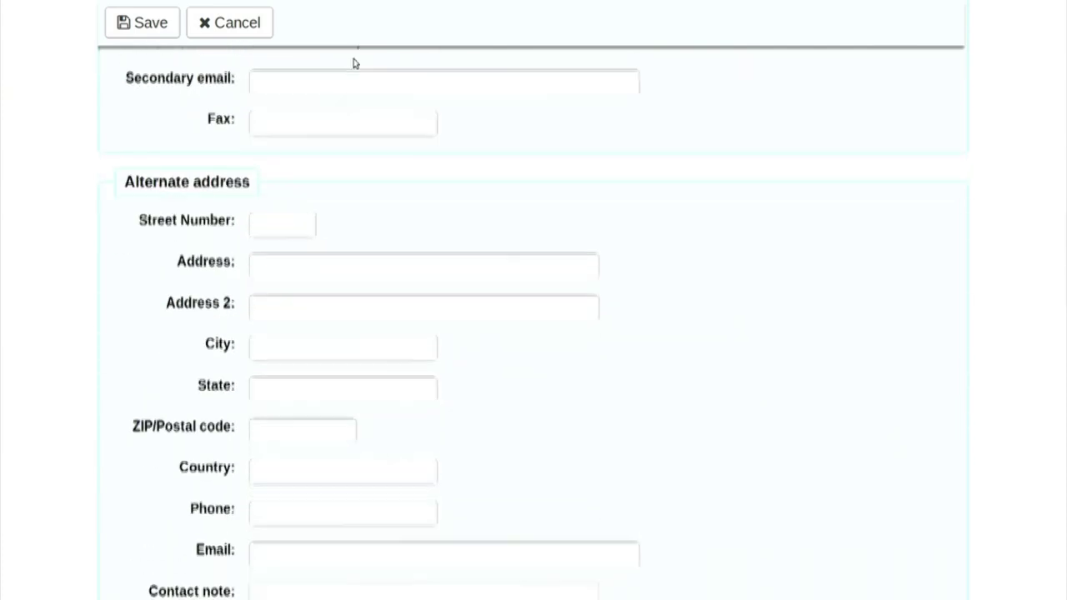
text(3456)
scroll(354, 60, down, 6)
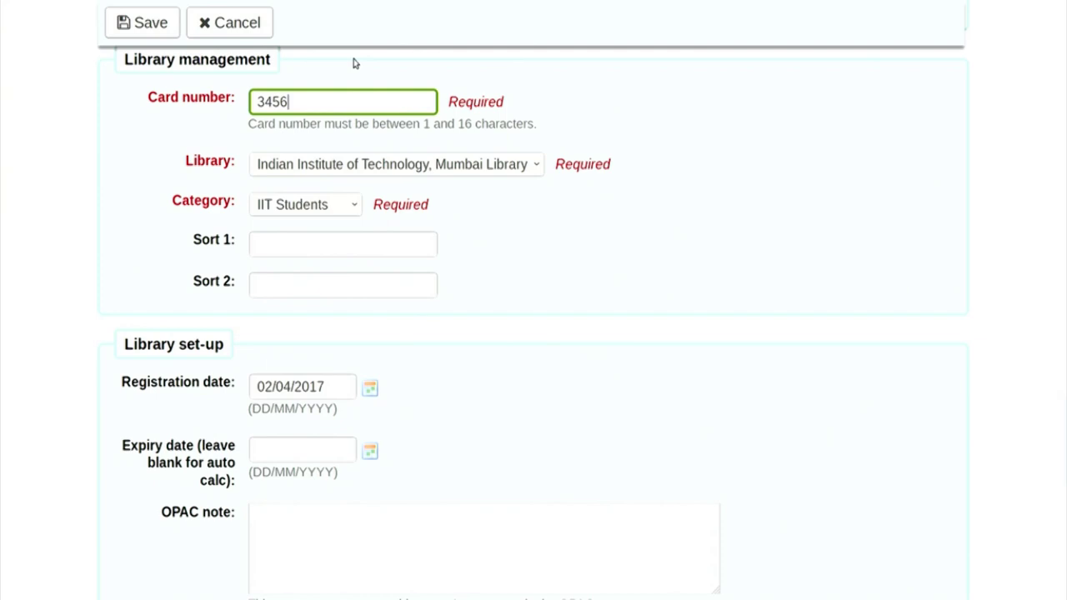
scroll(354, 62, up, 1)
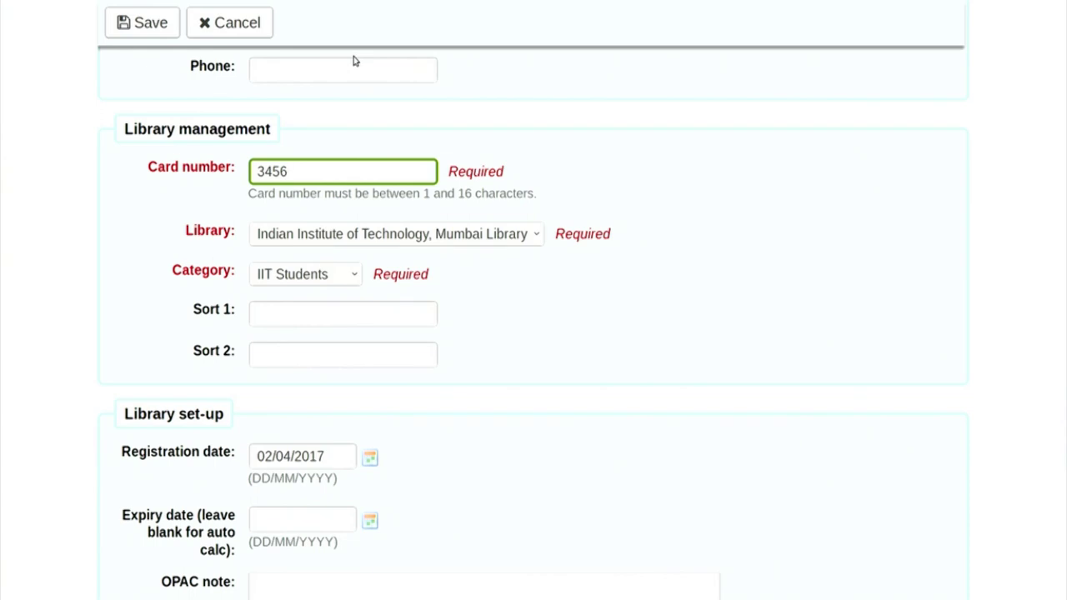
scroll(353, 60, down, 10)
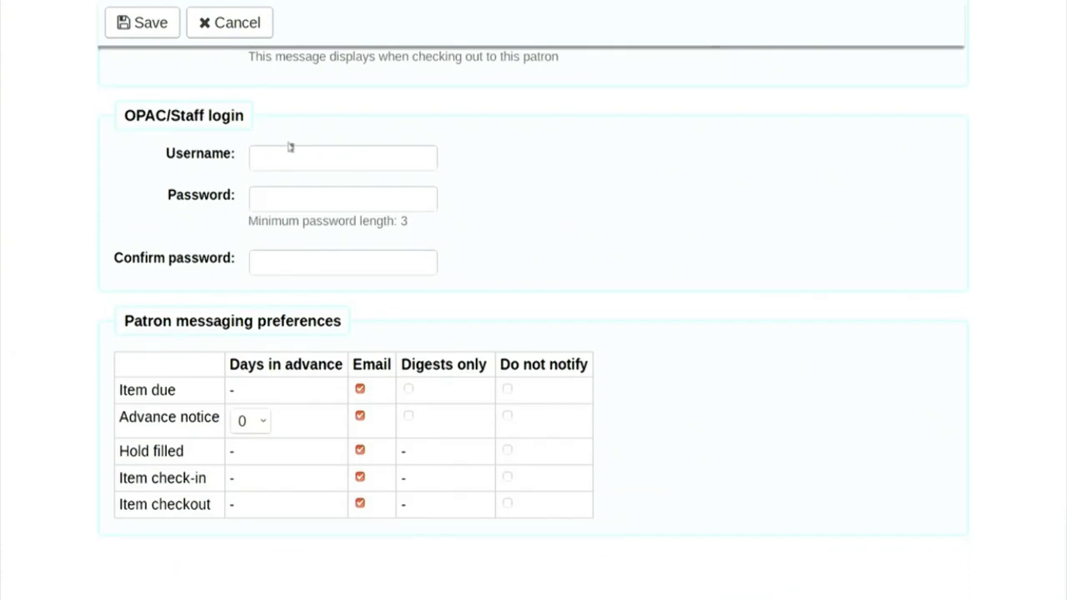
Enter the patron's login username and the password twice, then save the patron.
click(295, 166)
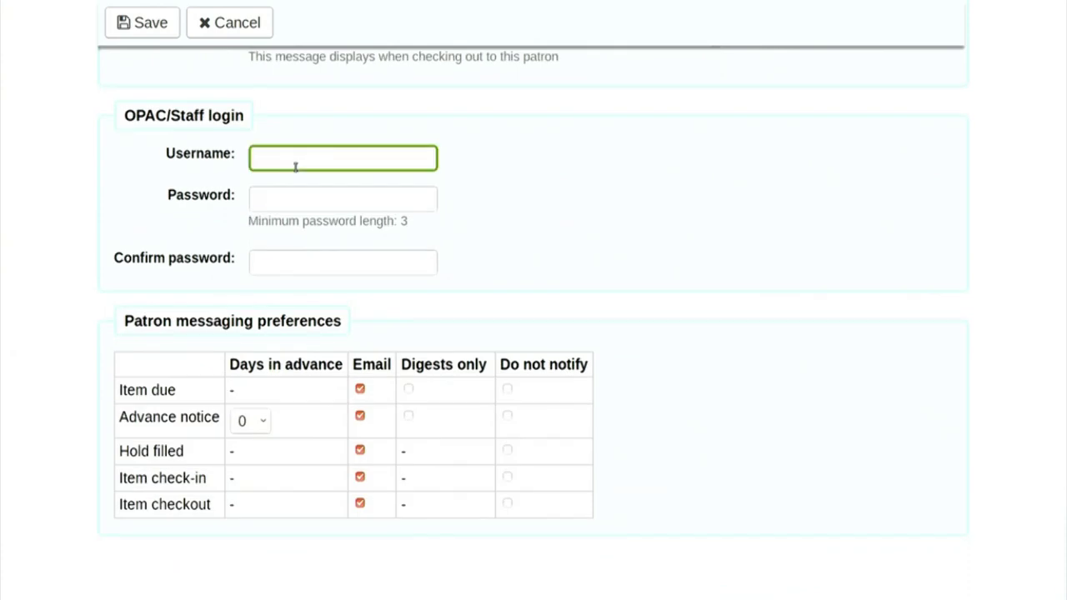
text(ard)
key(Tab)
text(*******)
key(Tab)
text(*******)
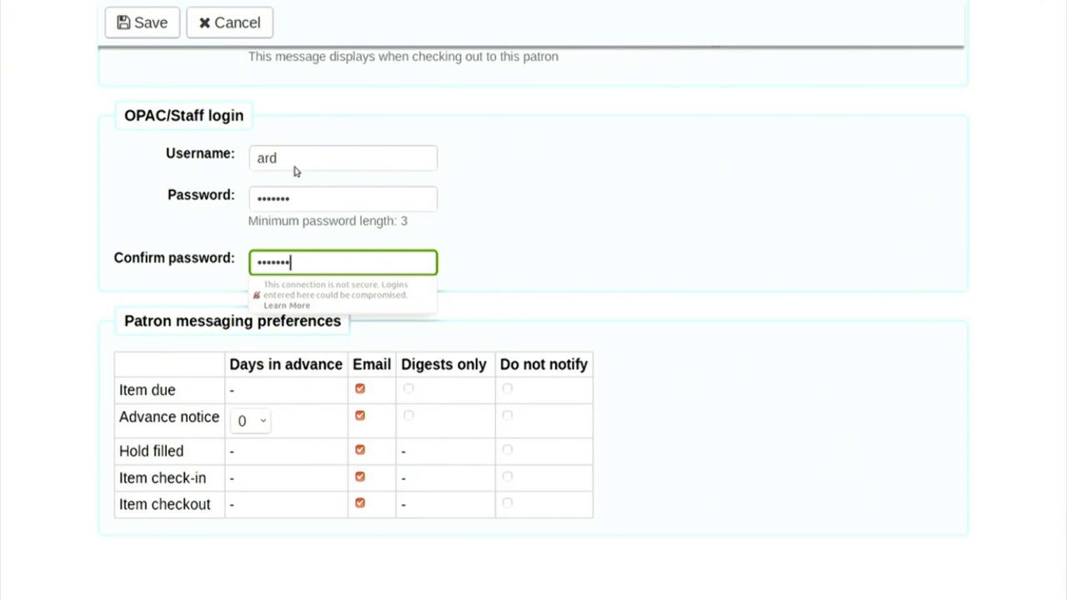
click(158, 30)
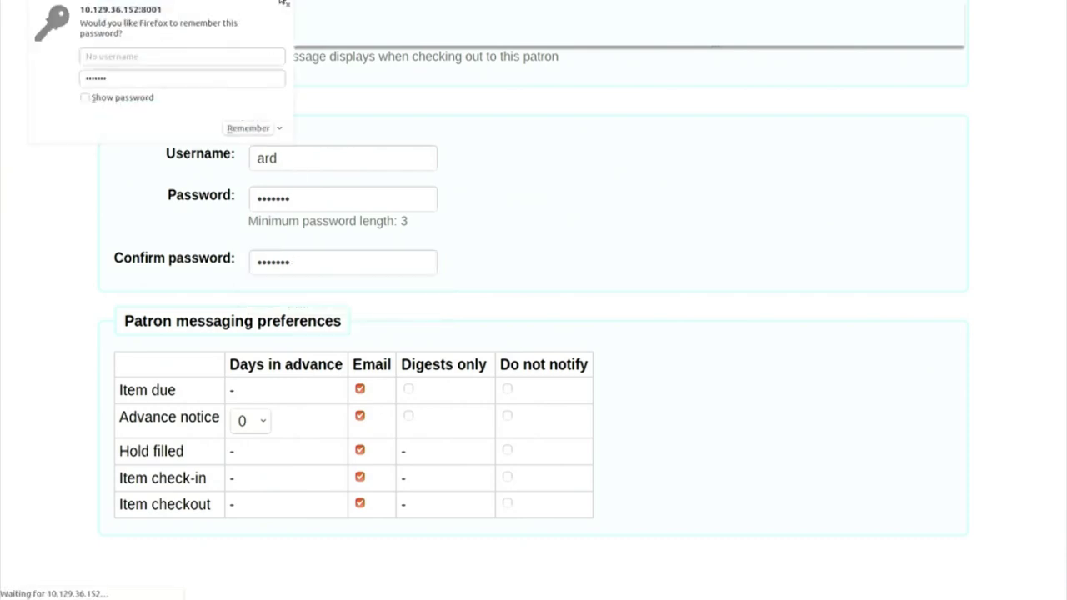
Dismiss Firefox's remember-password popup.
click(284, 3)
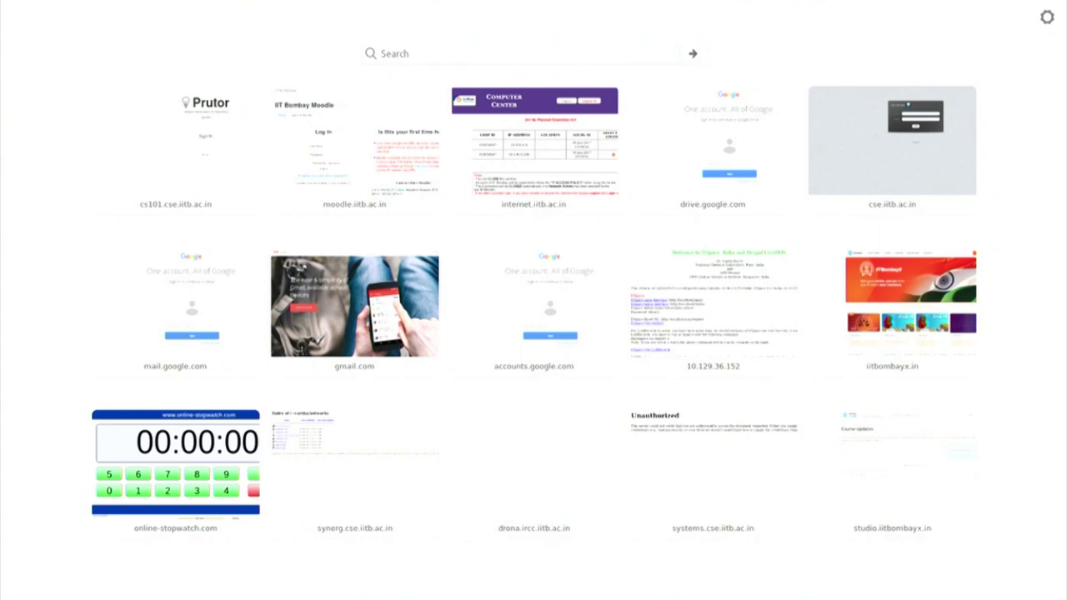
Search Google for the patron's full name.
click(449, 49)
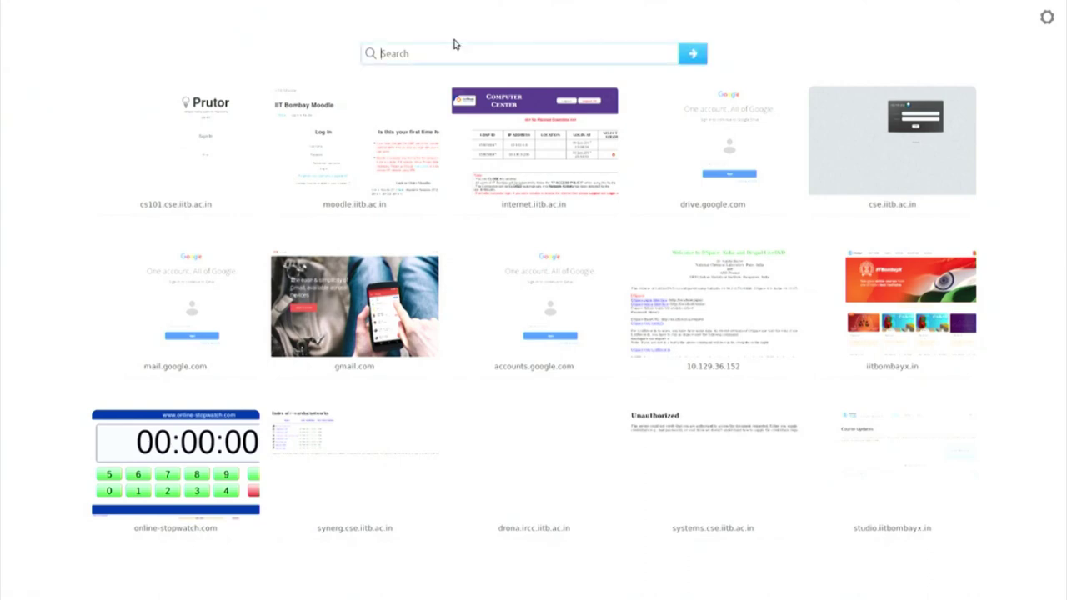
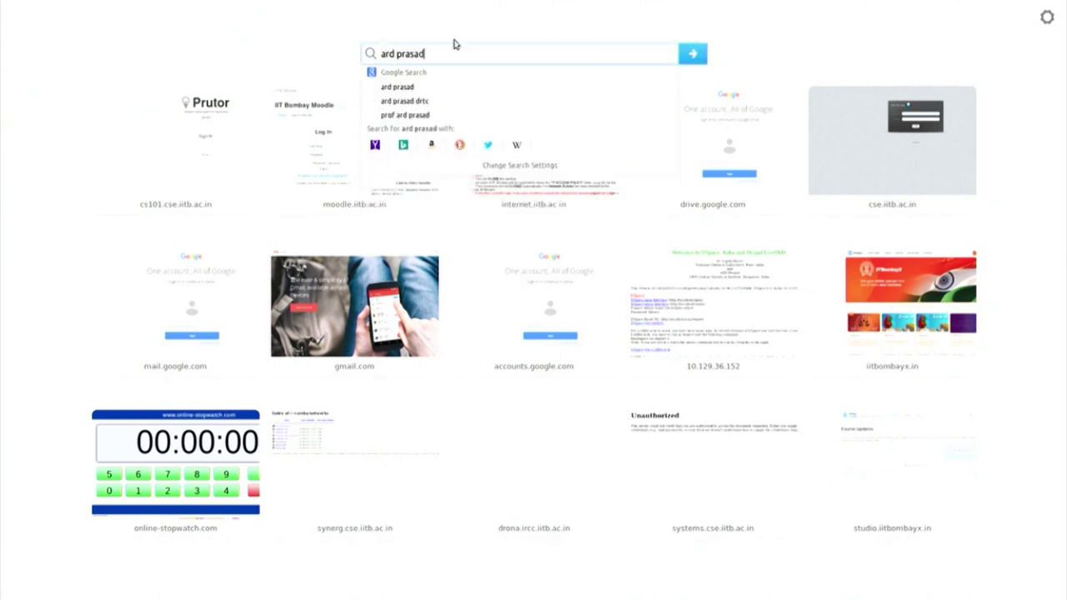
key(Return)
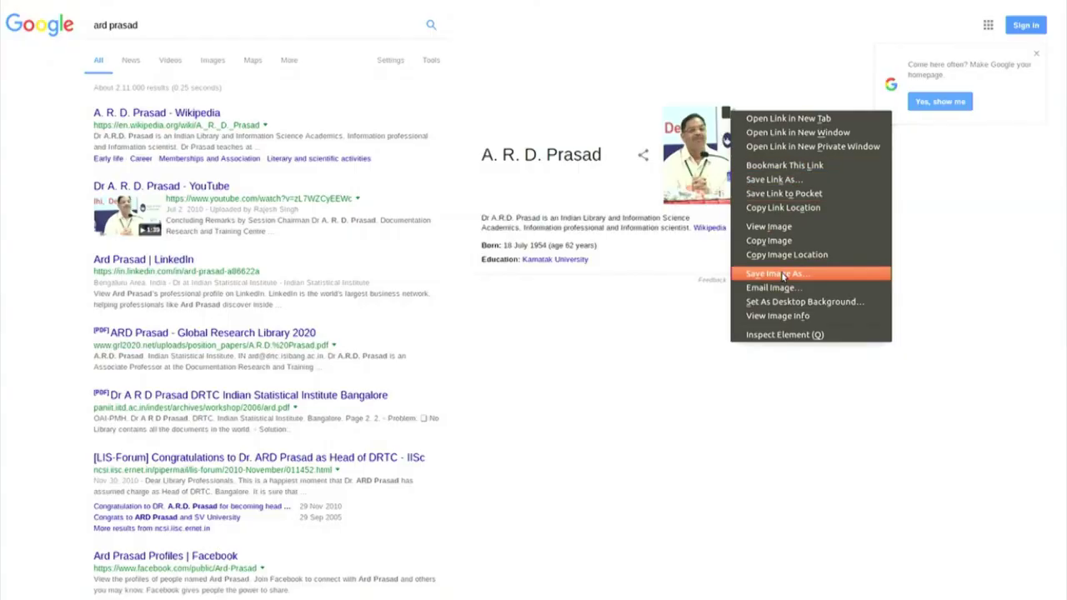
Save the knowledge-panel portrait photo as ard.jpeg in Downloads.
click(784, 274)
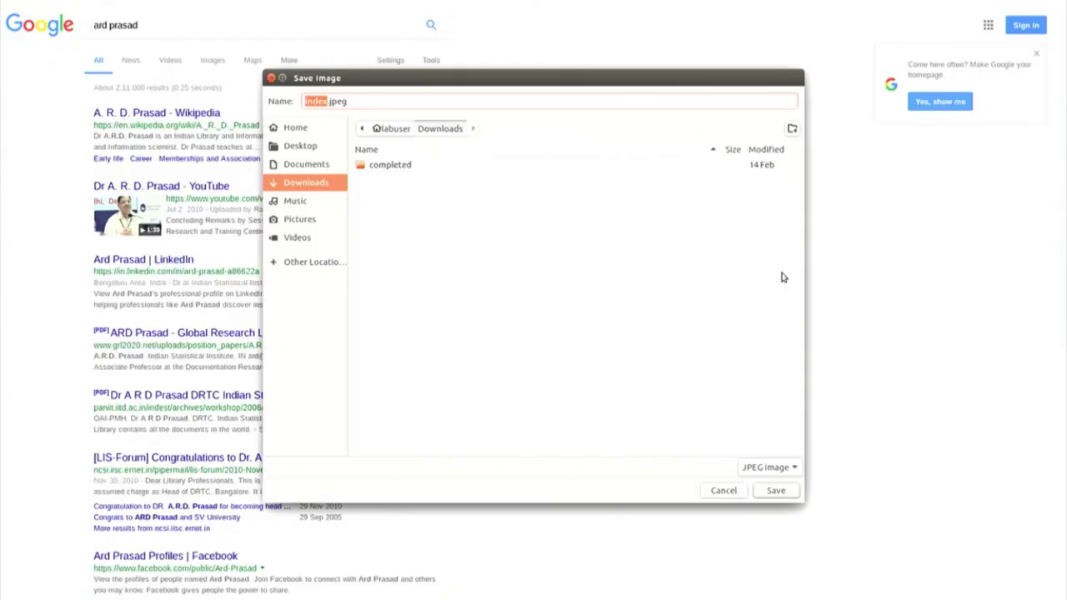
text(ard)
click(772, 493)
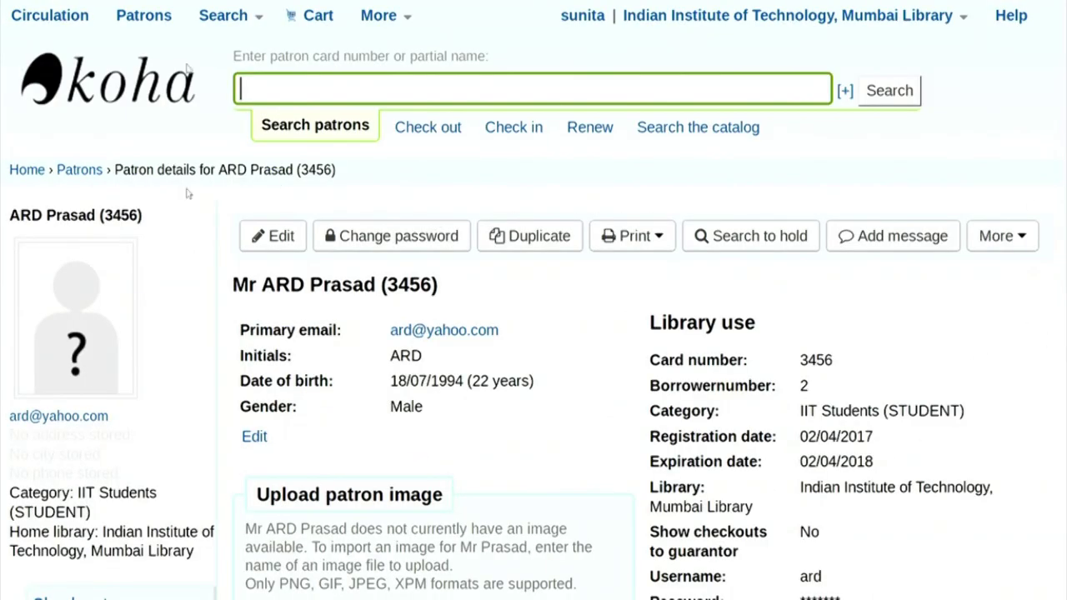
Upload ard.jpeg from Downloads as the patron's photo on the Details page.
scroll(242, 480, down, 4)
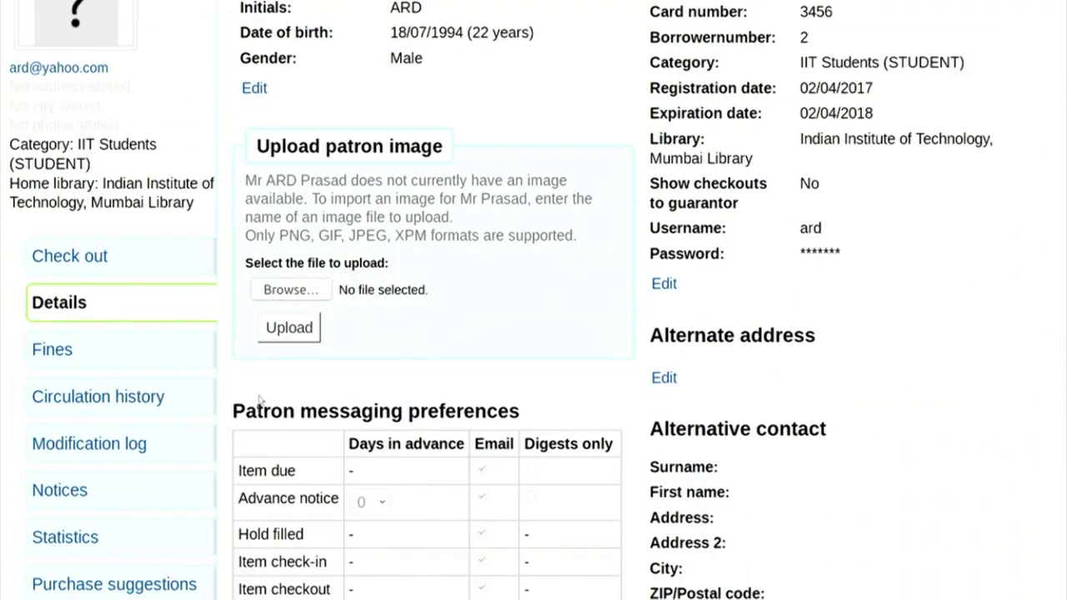
click(288, 289)
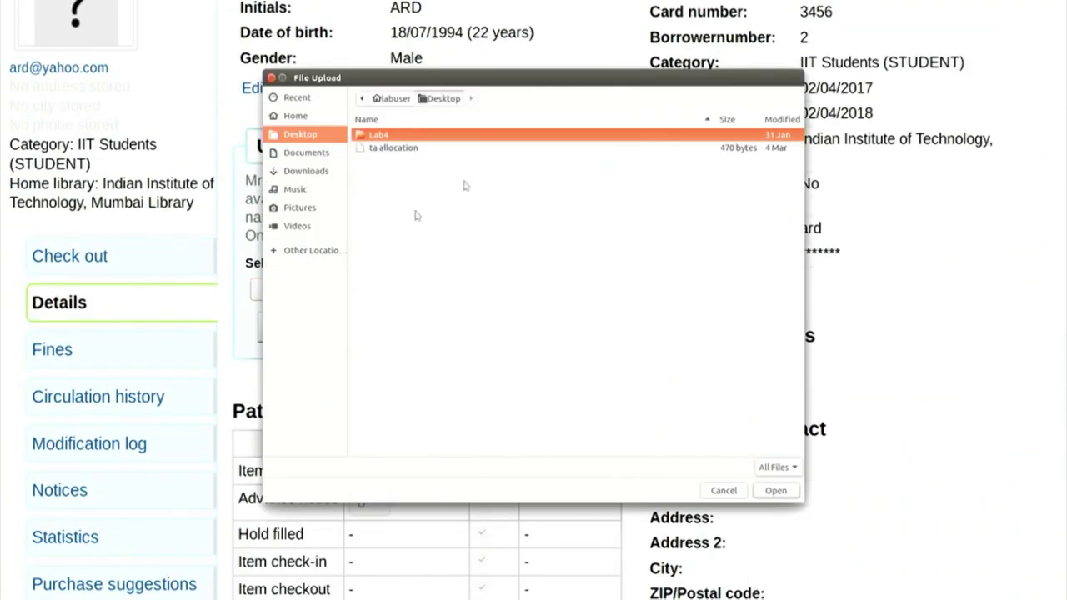
click(392, 98)
double_click(401, 164)
click(405, 162)
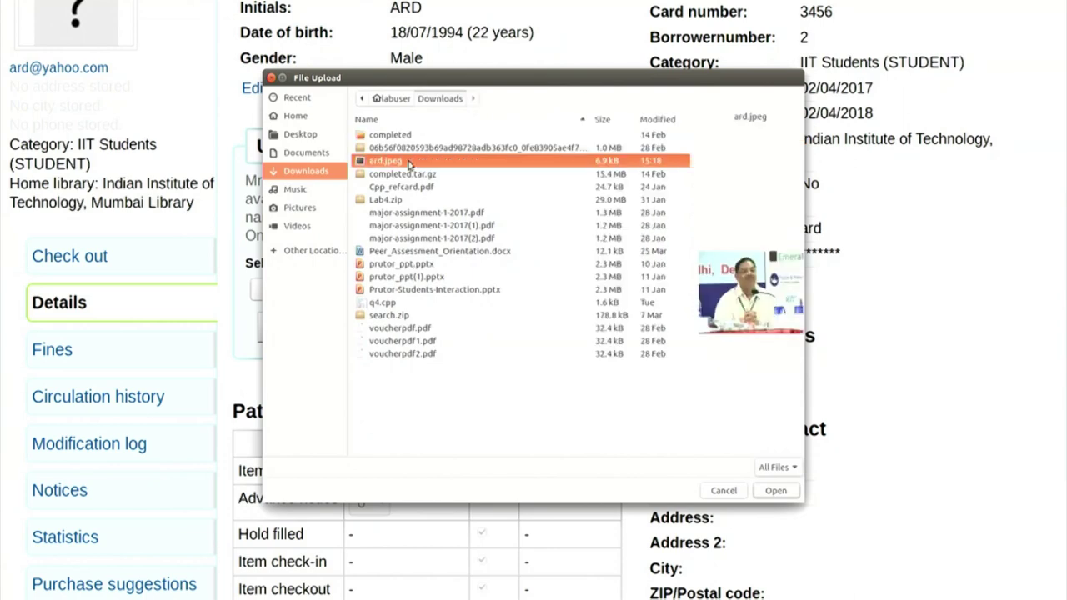
click(775, 494)
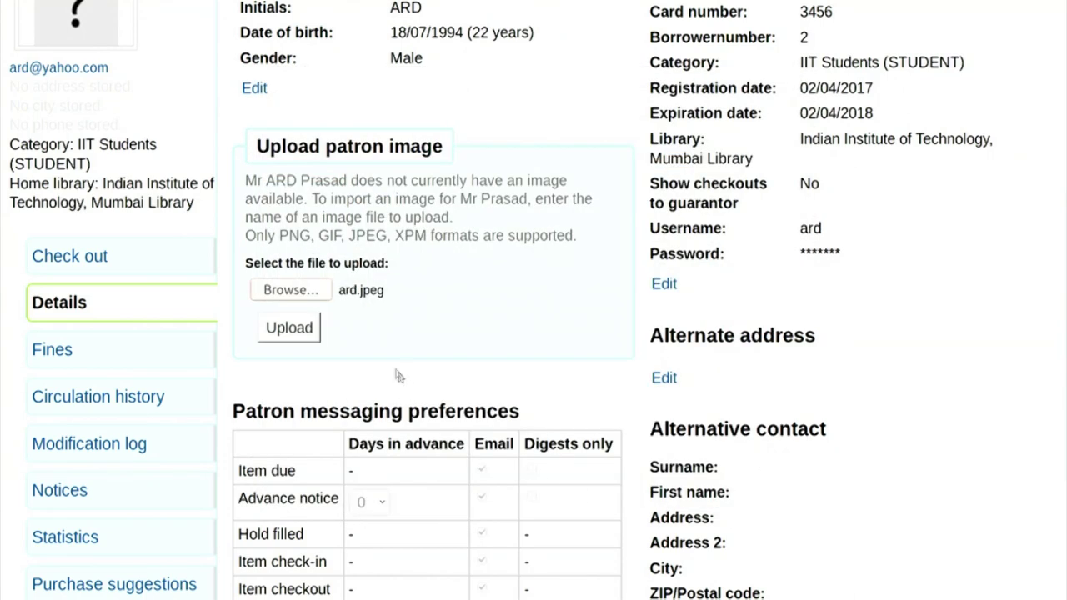
click(305, 334)
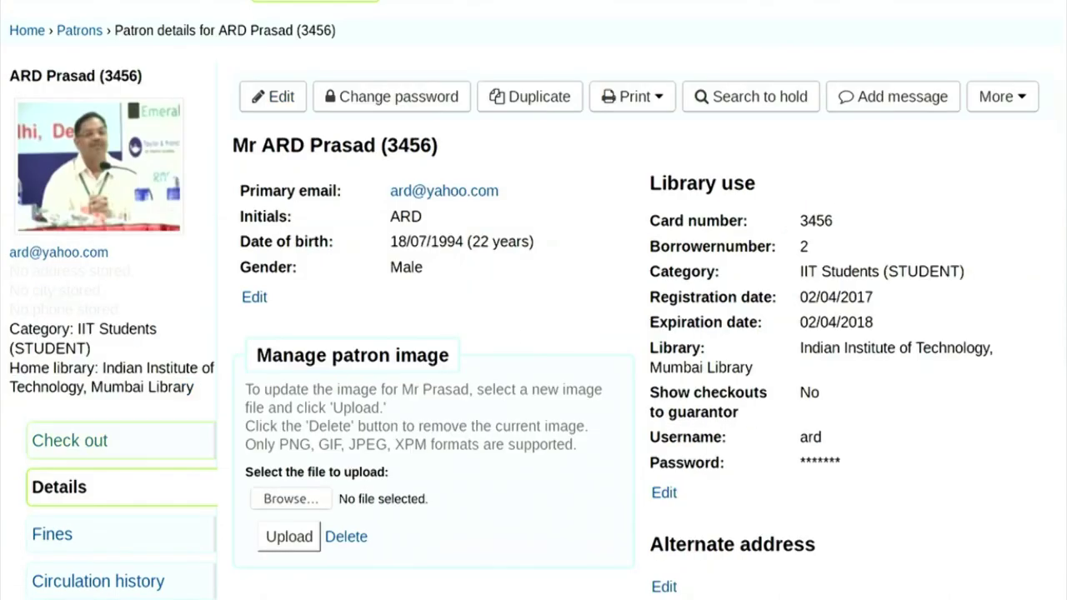
scroll(576, 539, up, 3)
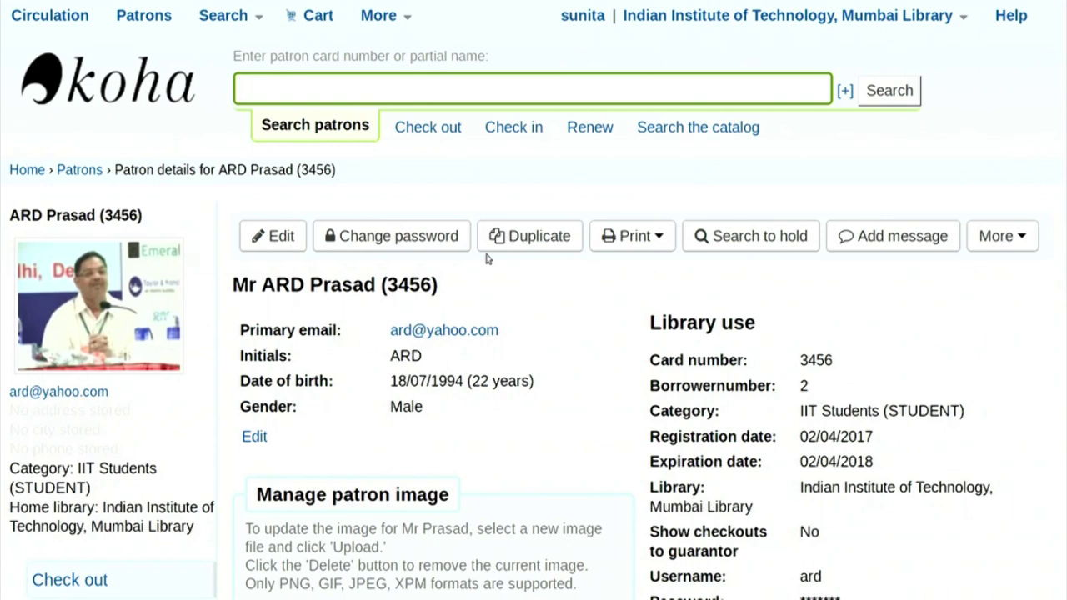
scroll(464, 329, down, 3)
scroll(467, 327, down, 5)
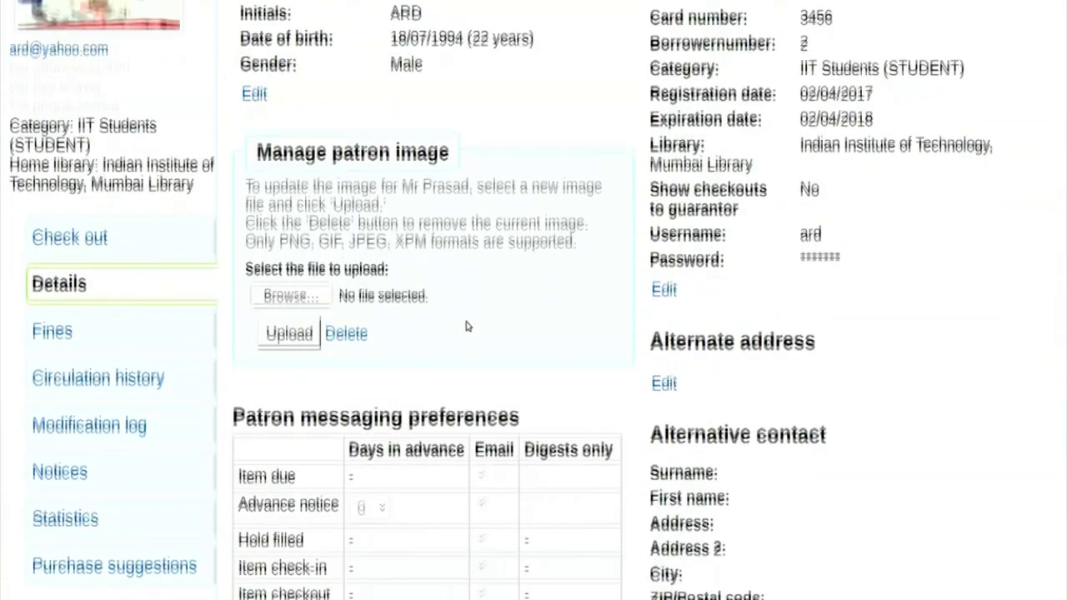
scroll(467, 327, up, 8)
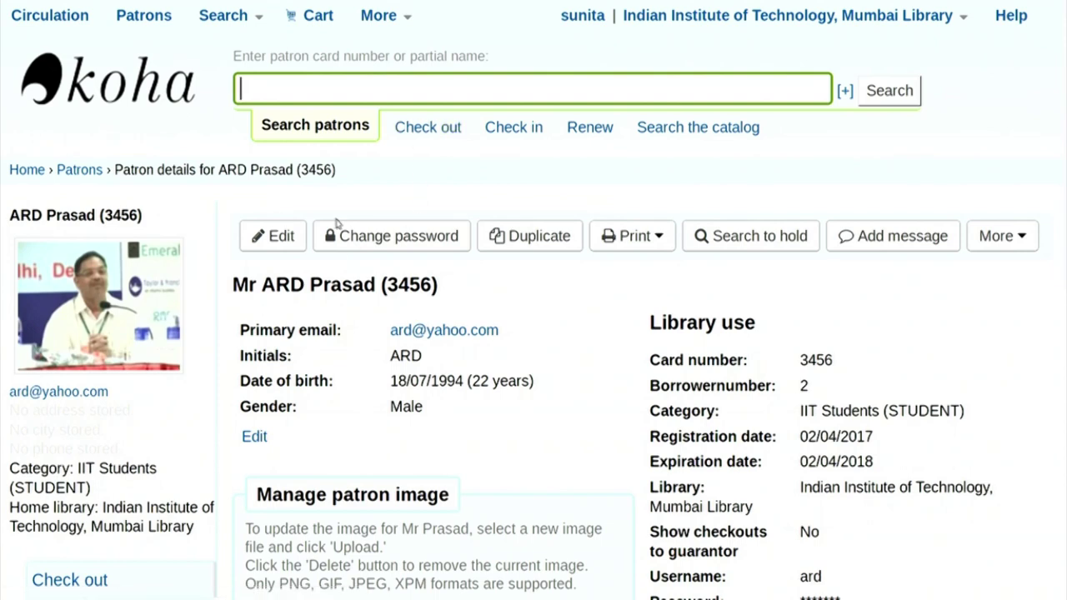
Find the patron by username under Check out and submit item barcode IIT1.
click(429, 129)
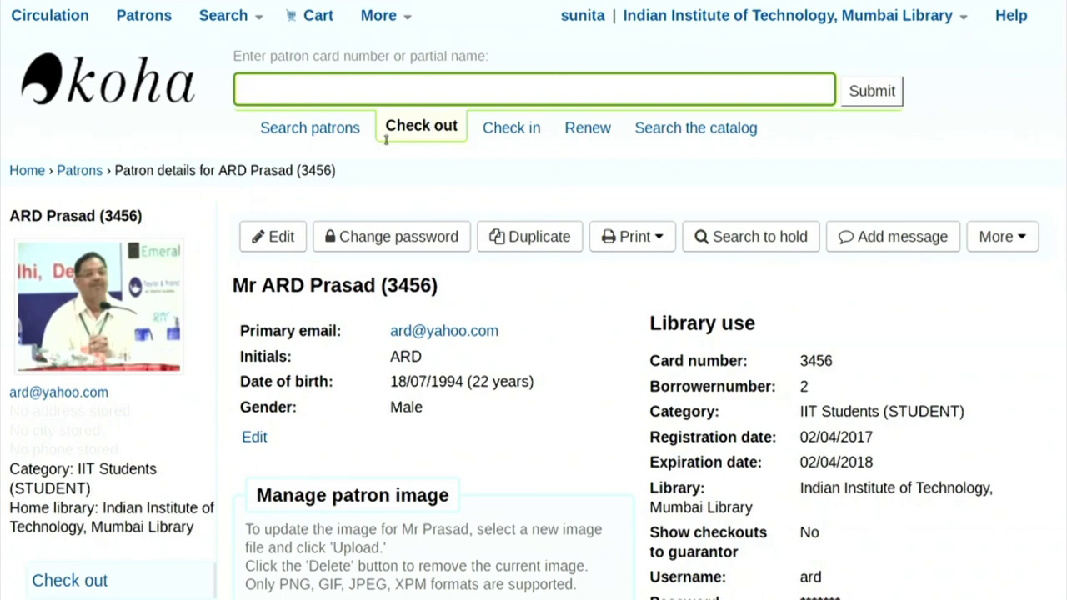
text(ard)
key(Return)
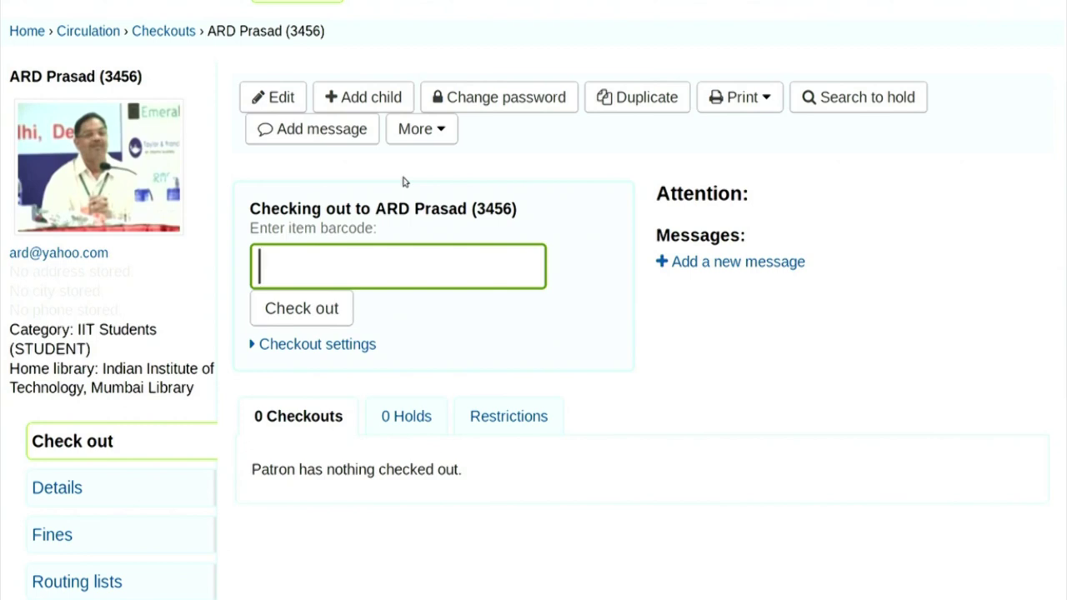
text(IIT1)
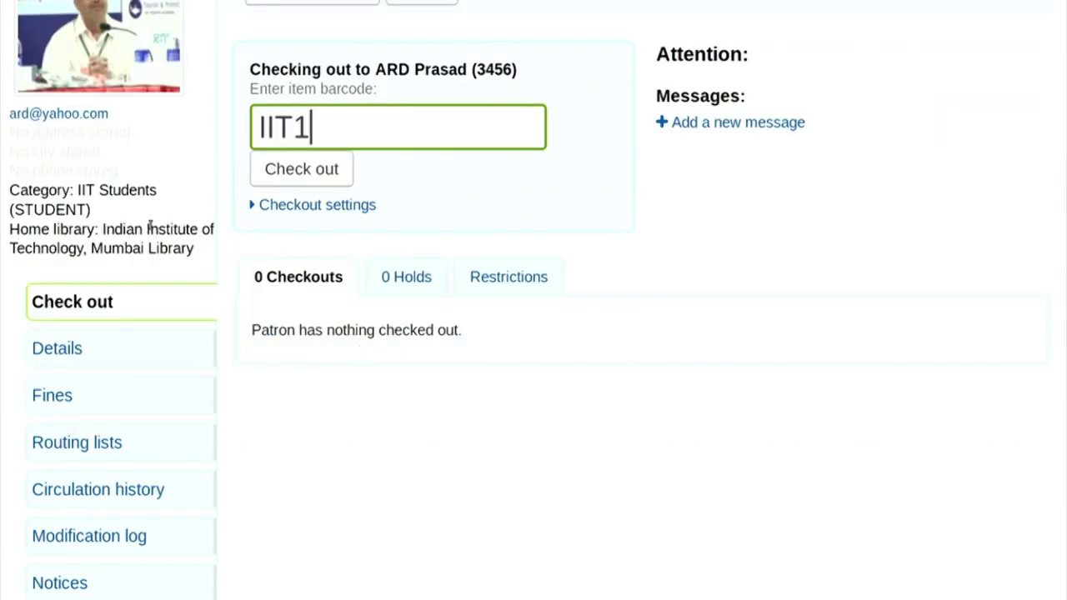
click(308, 174)
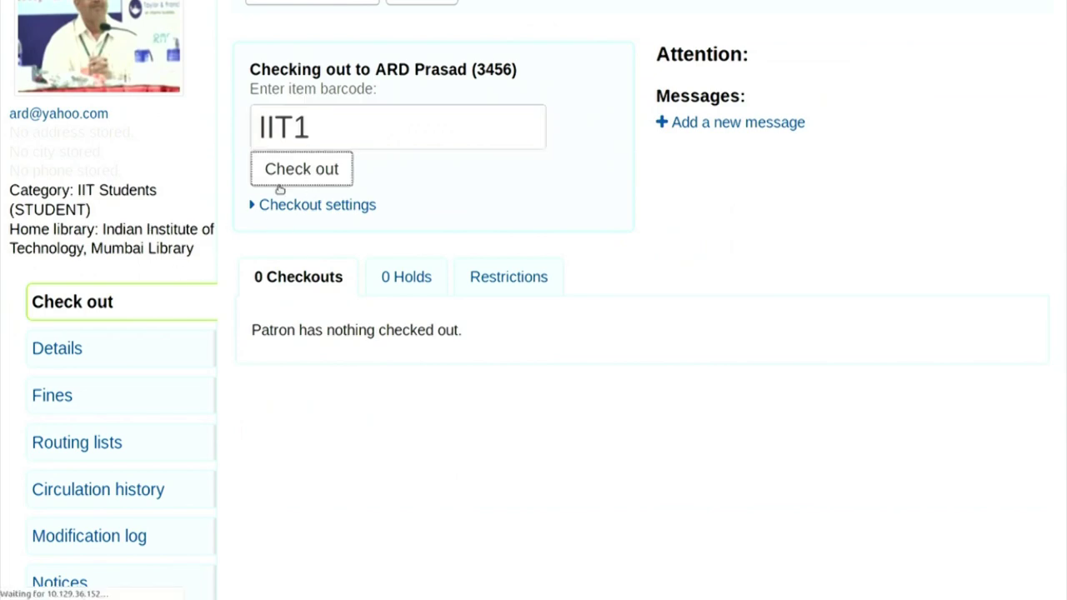
Show the patron's checkouts, listing Wings of fire (IIT1) due 02/05/2017.
scroll(282, 200, down, 5)
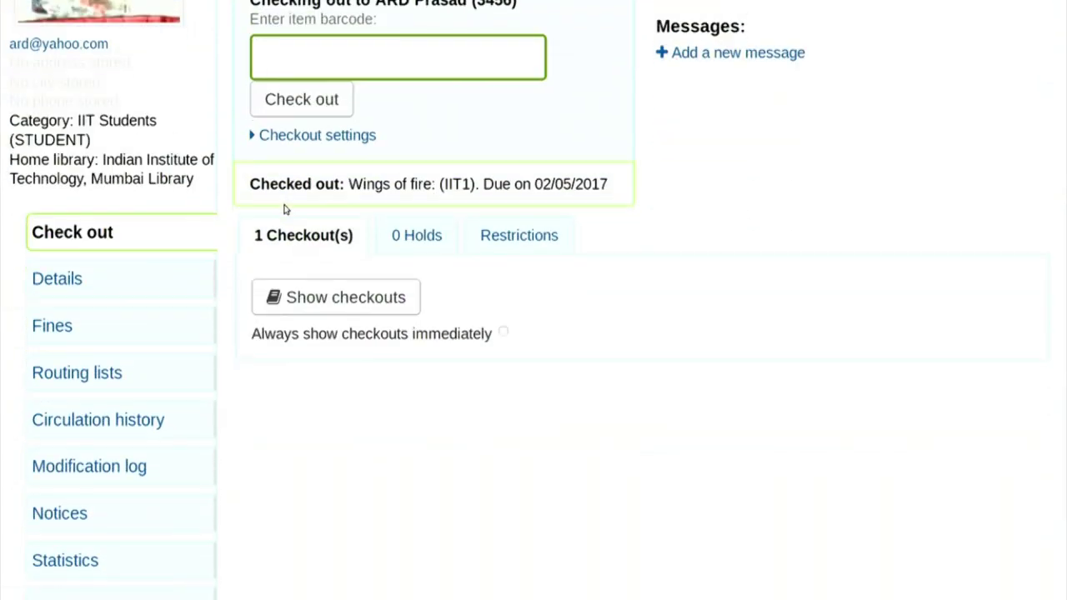
scroll(280, 218, up, 5)
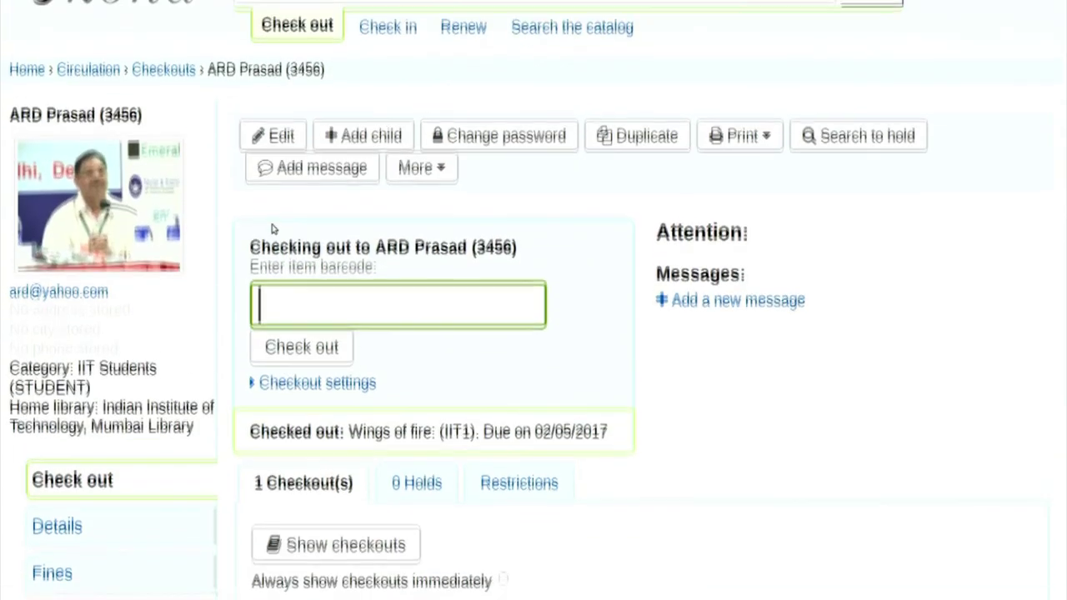
scroll(280, 219, down, 5)
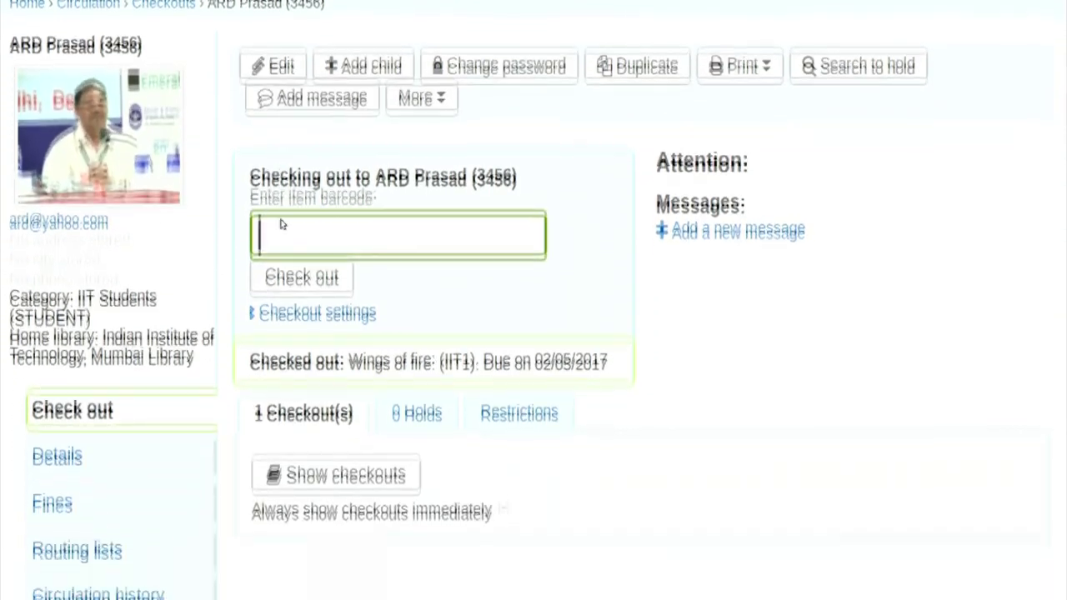
click(258, 235)
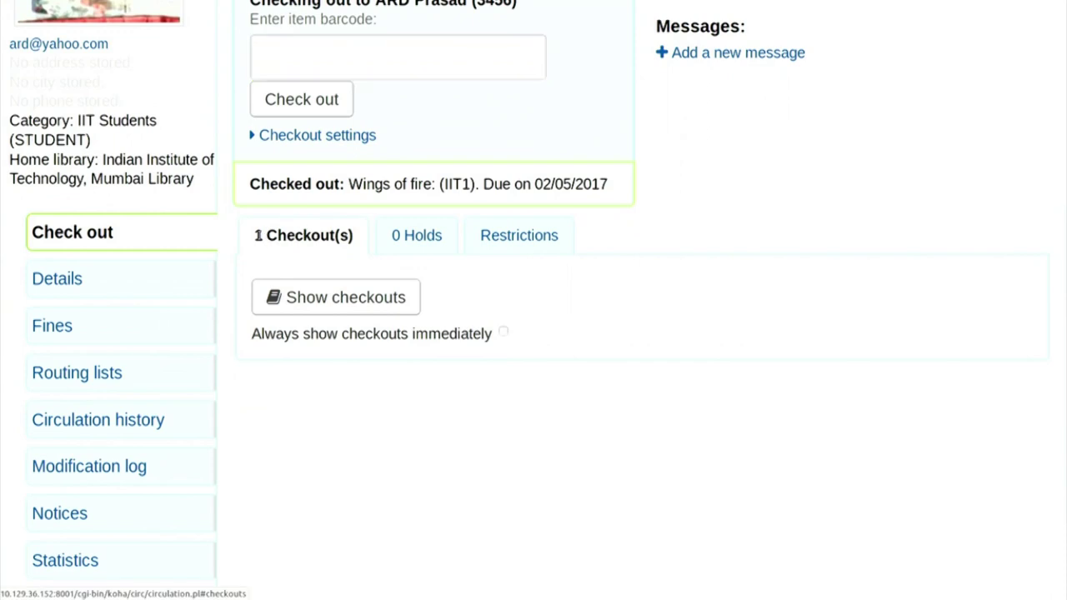
click(327, 305)
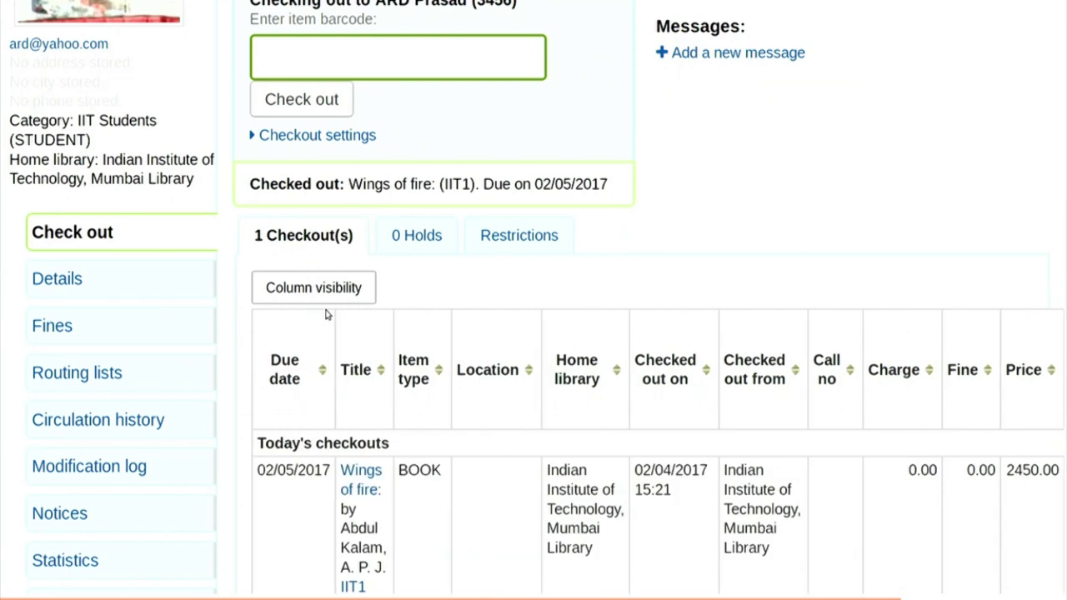
scroll(326, 313, down, 3)
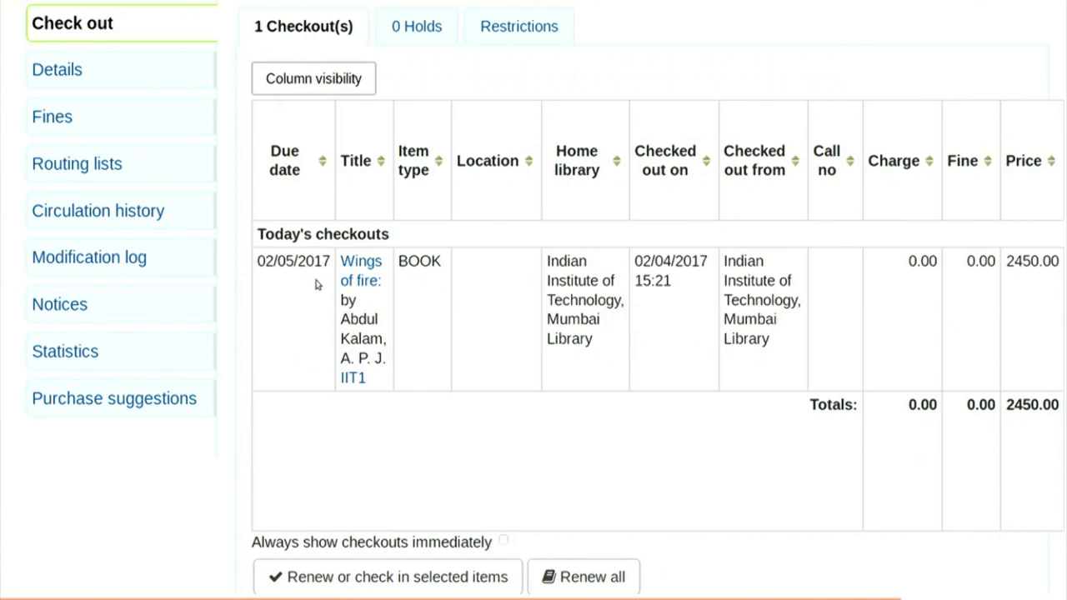
scroll(369, 469, right, 4)
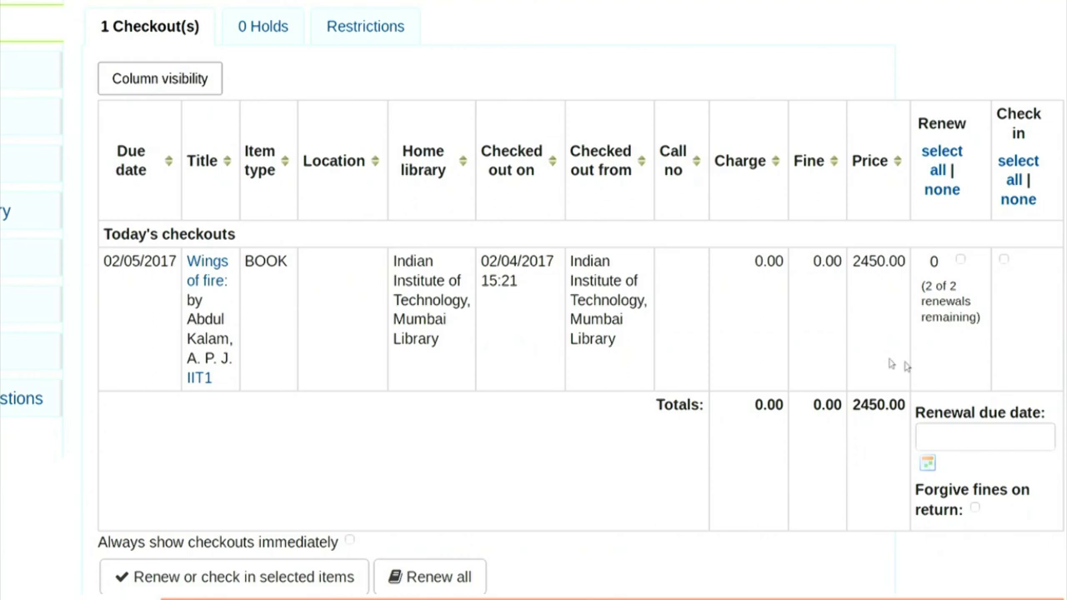
drag(750, 598, 376, 569)
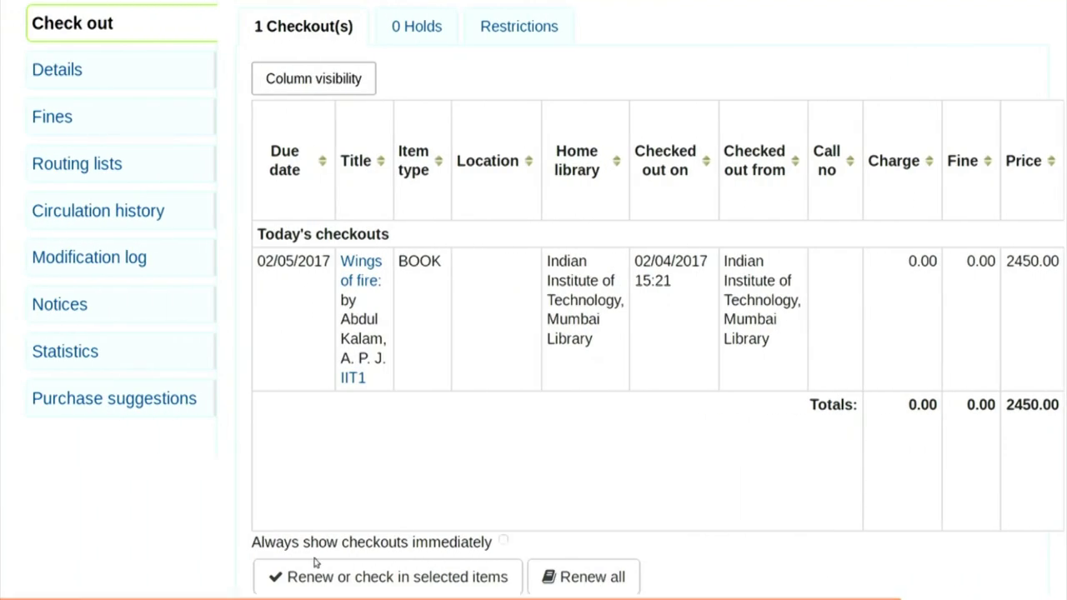
scroll(358, 500, down, 1)
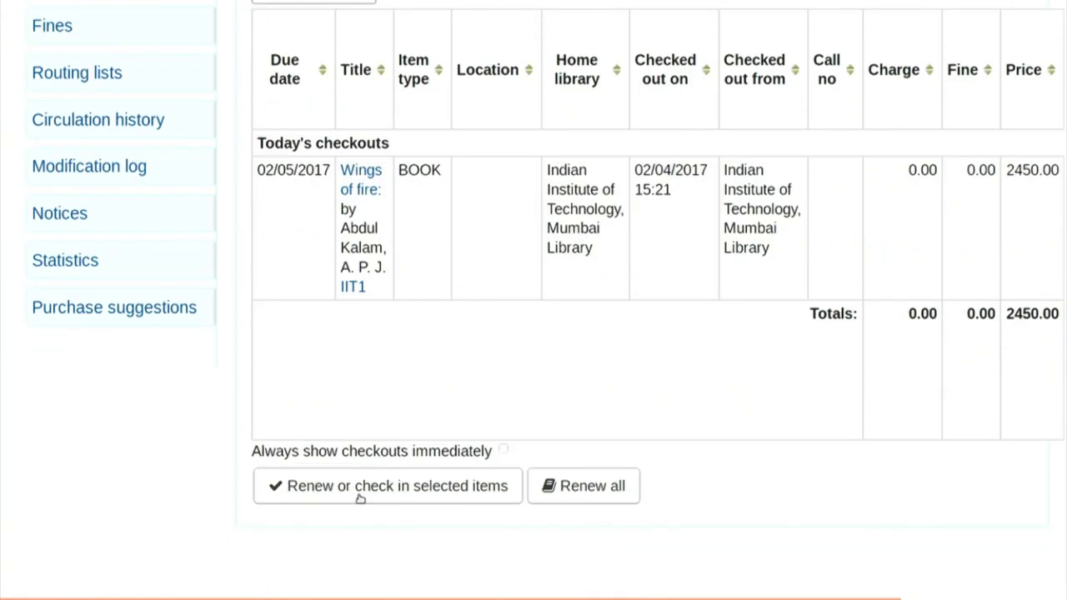
scroll(358, 500, up, 3)
Scroll back to the top of the patron's checkout page.
scroll(359, 498, up, 3)
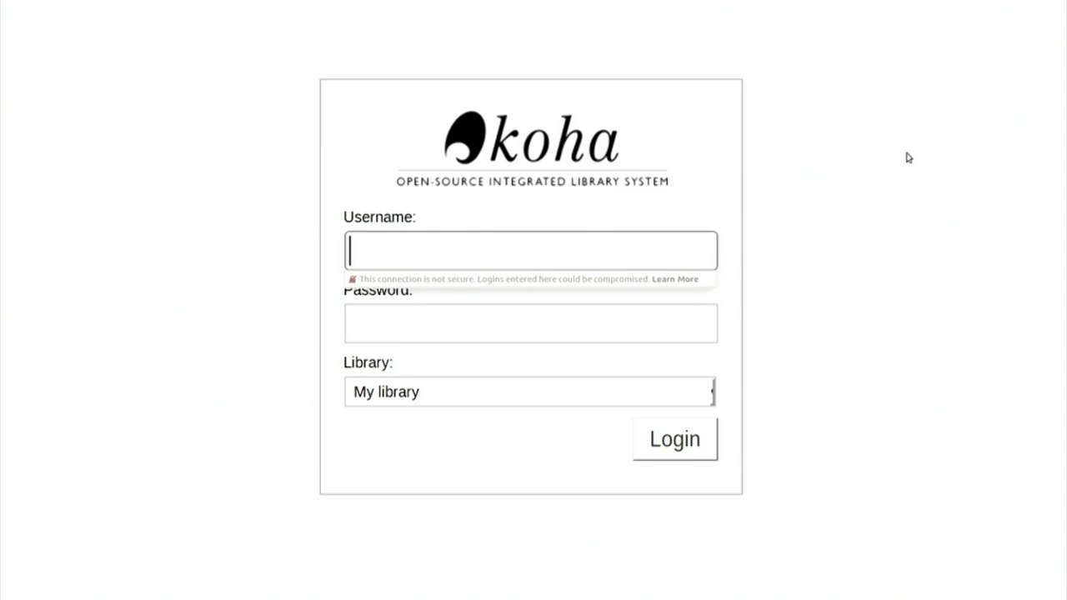
Enter the patron's username on the login form and move to the password field.
text(ard)
key(Tab)
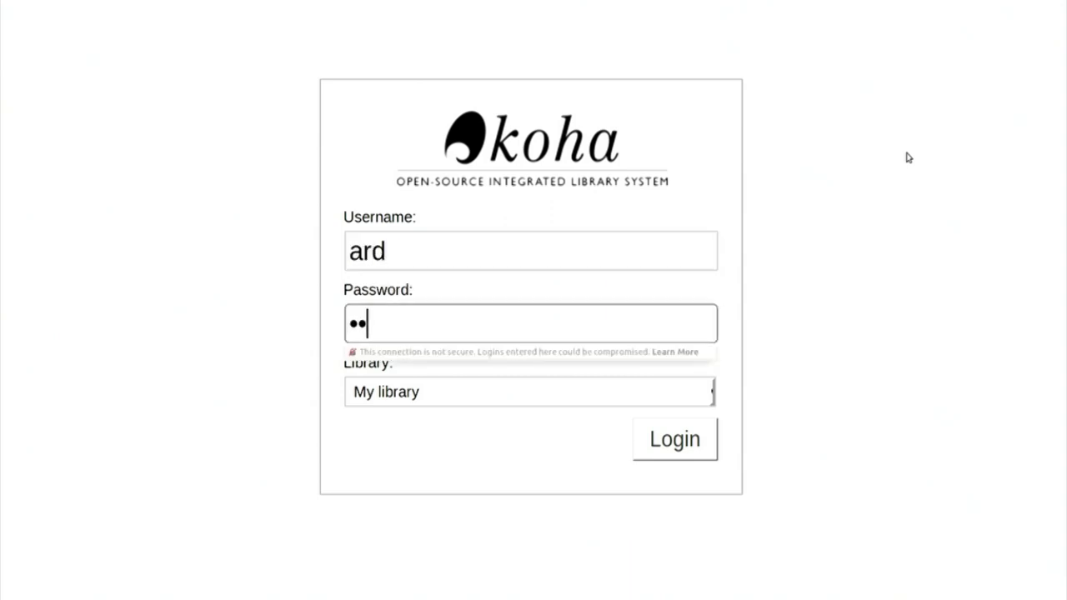
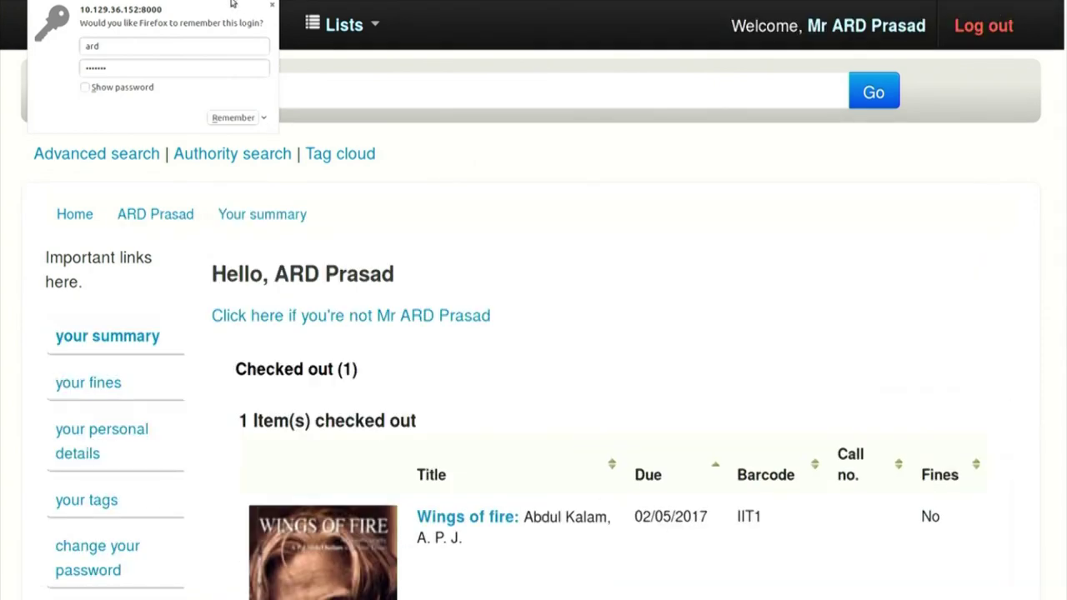
Dismiss Firefox's save-login prompt and review the account summary showing Wings of fire checked out.
click(271, 6)
scroll(324, 440, down, 2)
scroll(325, 421, up, 1)
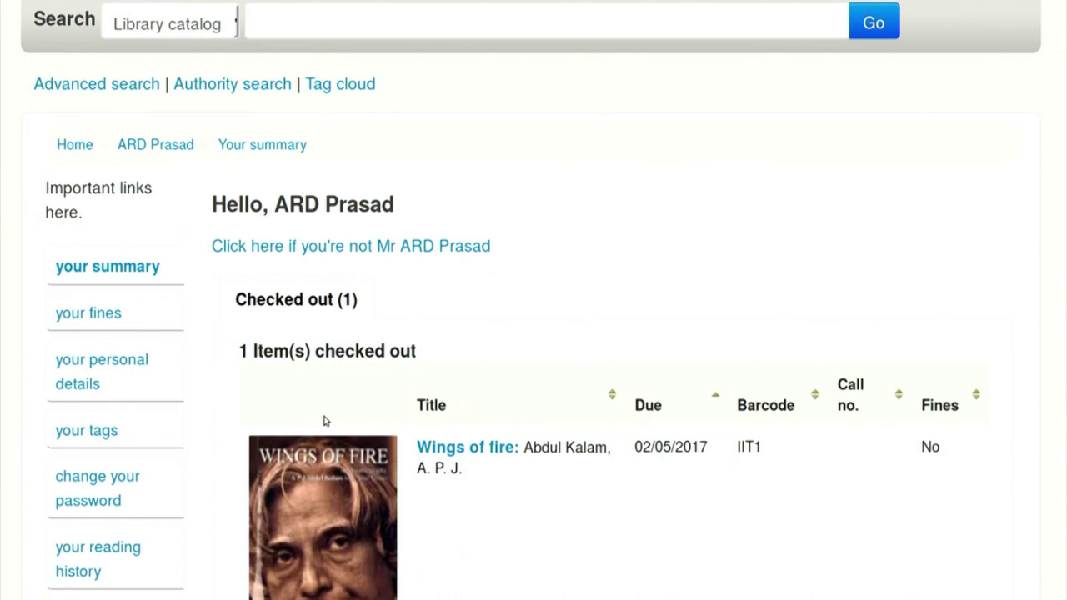
scroll(191, 171, down, 3)
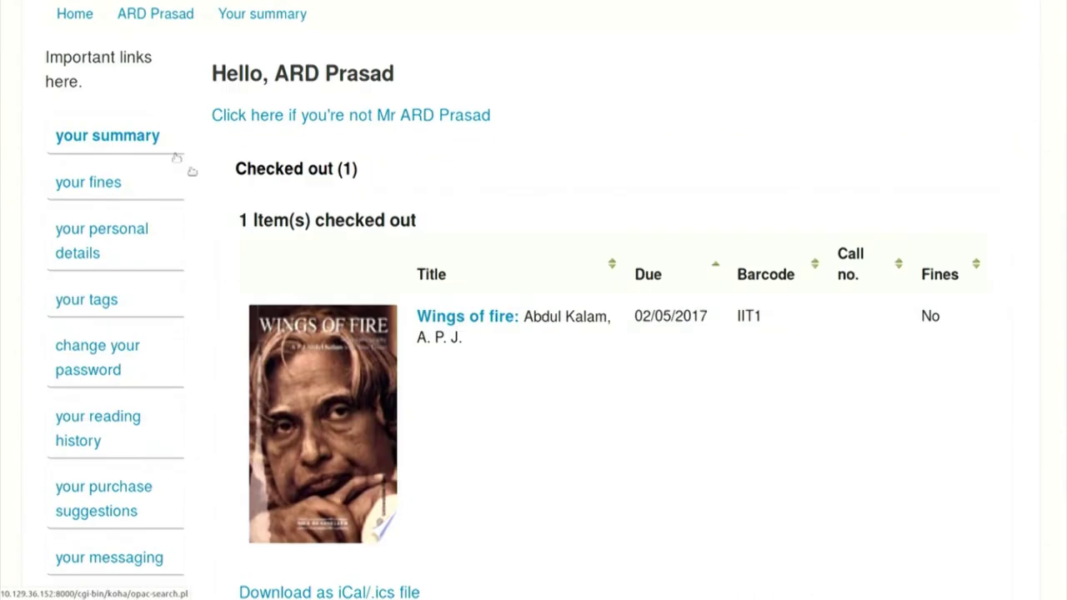
scroll(194, 203, up, 3)
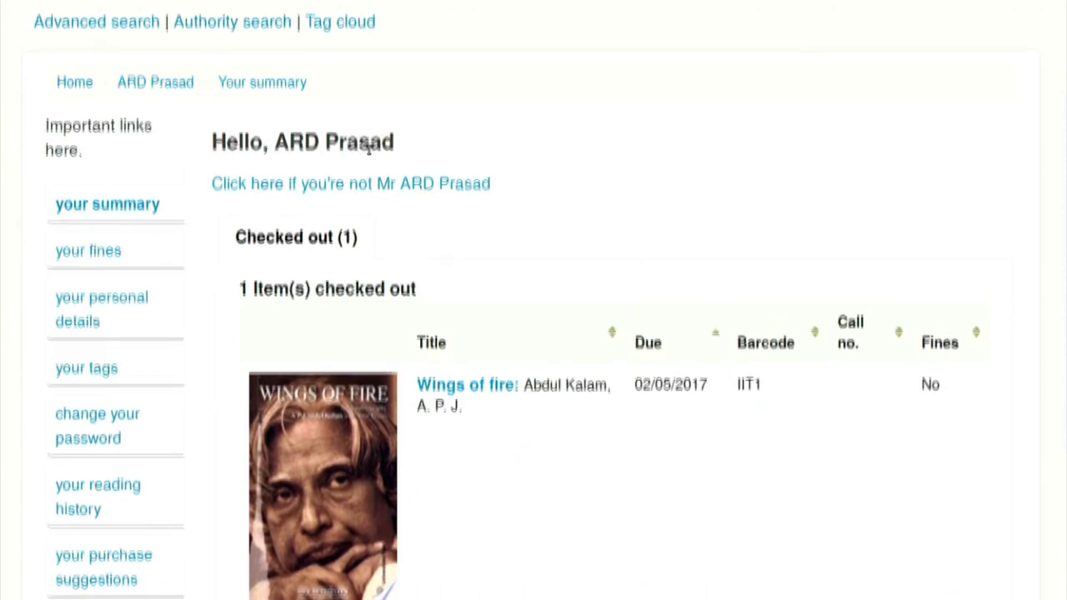
scroll(367, 149, down, 2)
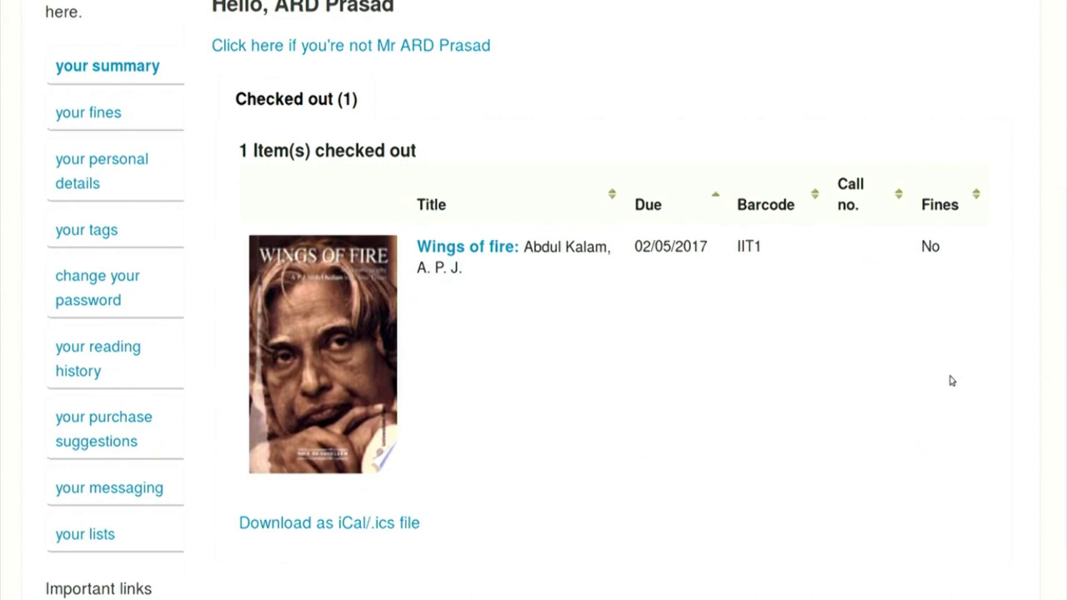
scroll(952, 381, down, 2)
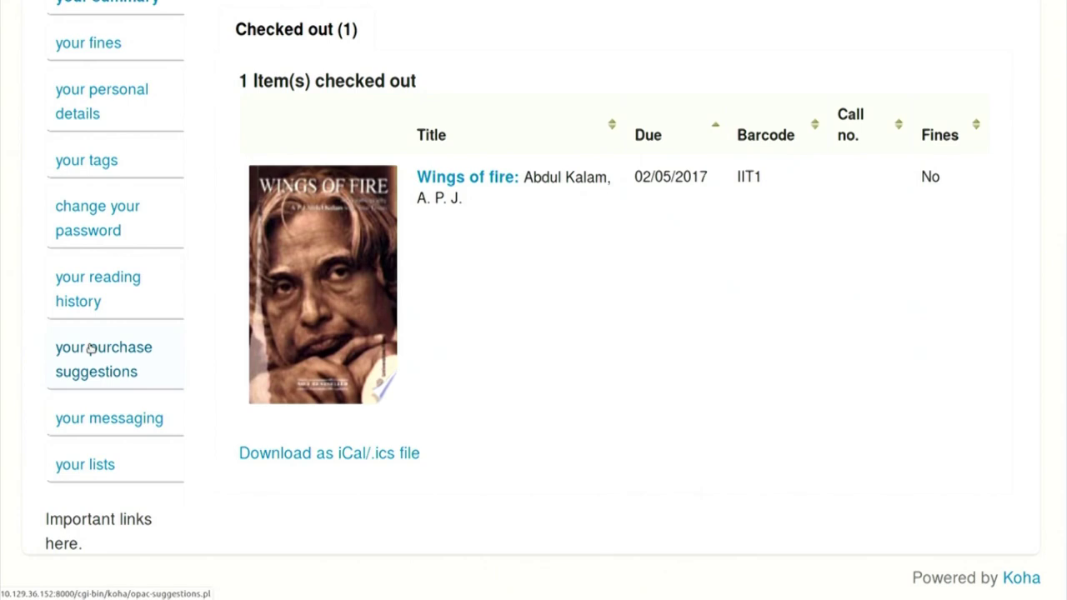
Open the patron's purchase suggestions page and start a new purchase suggestion.
click(95, 353)
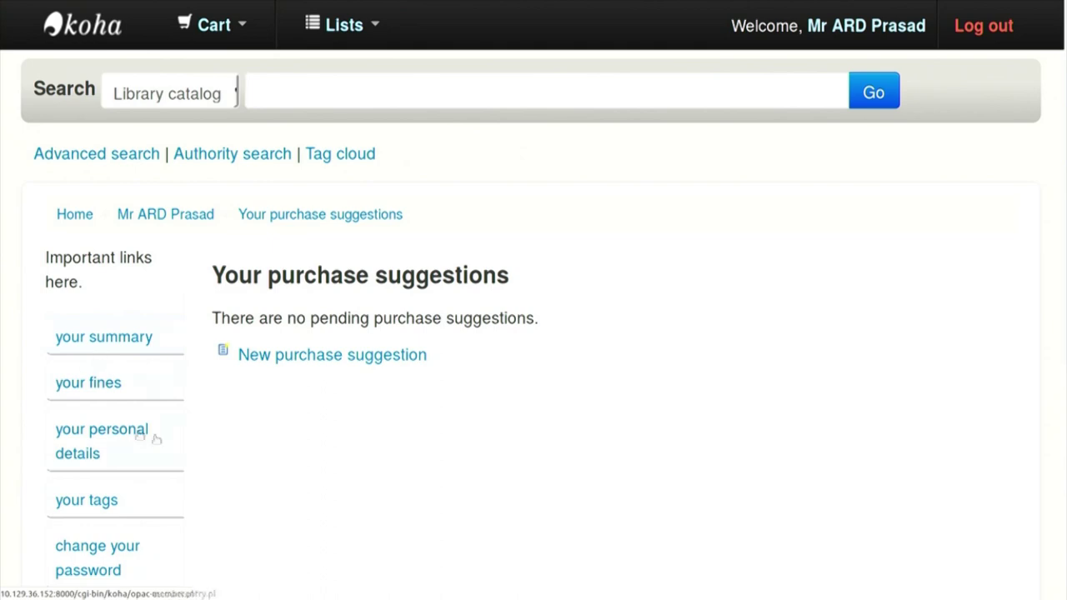
click(242, 363)
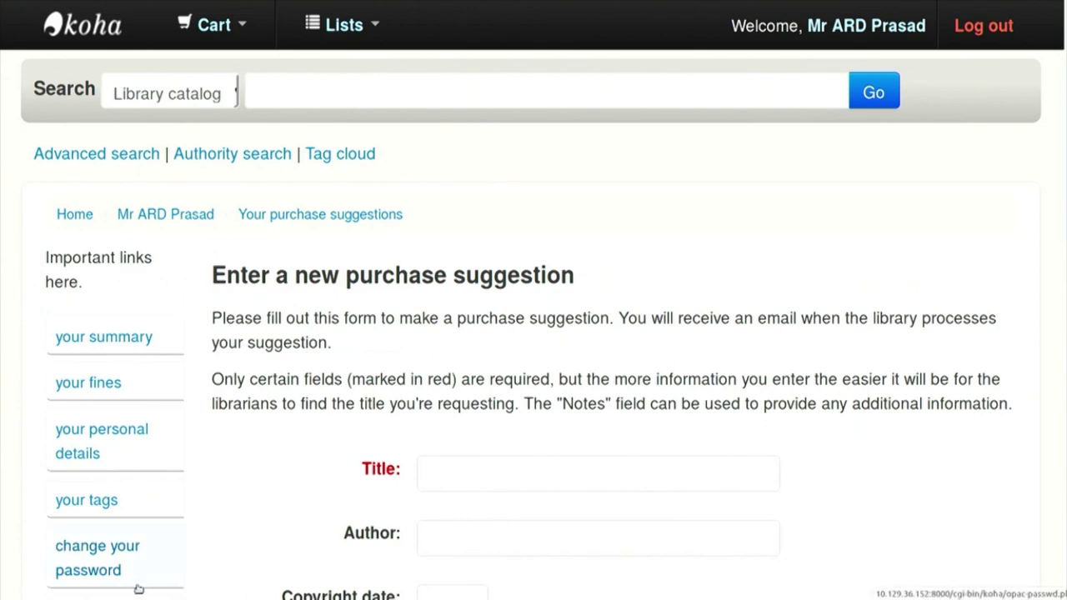
scroll(139, 589, down, 3)
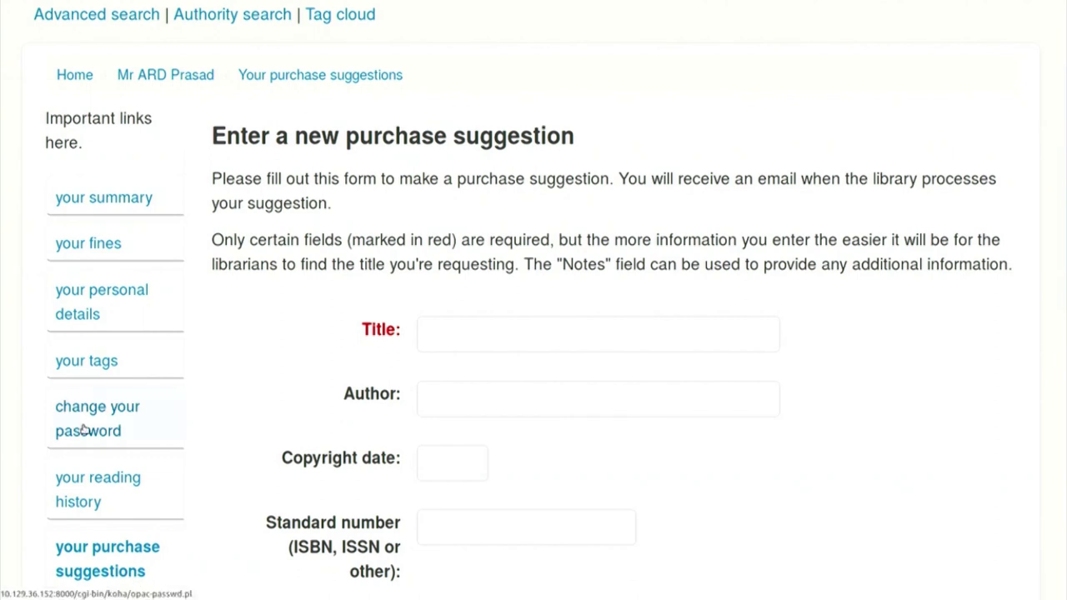
Enter 'Introduction to radio astronomy' as the suggested title.
scroll(500, 274, down, 1)
click(500, 274)
text(Introdu)
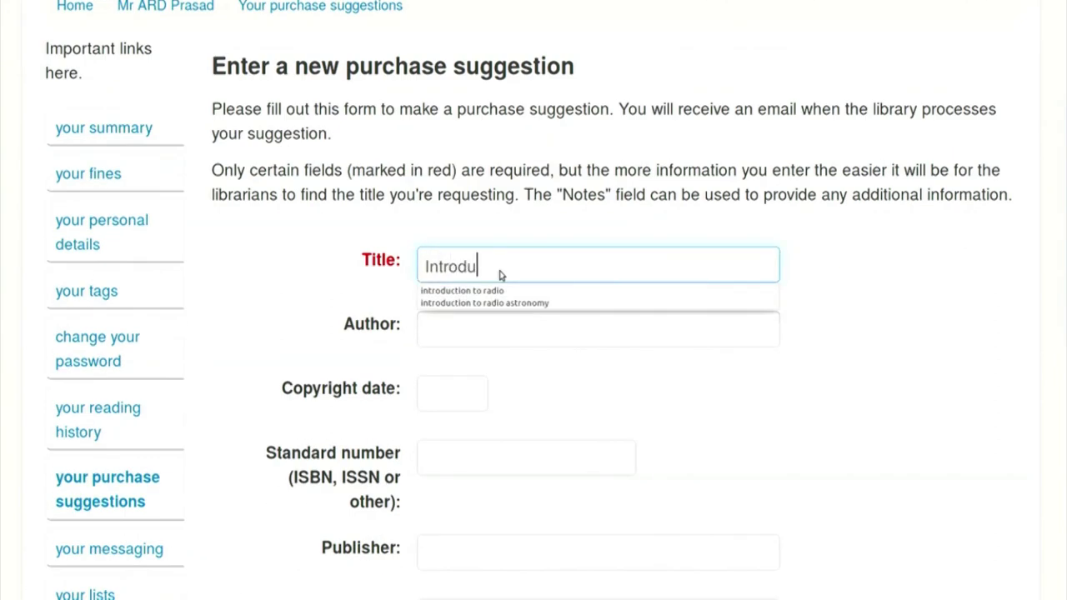
text(ction to radio)
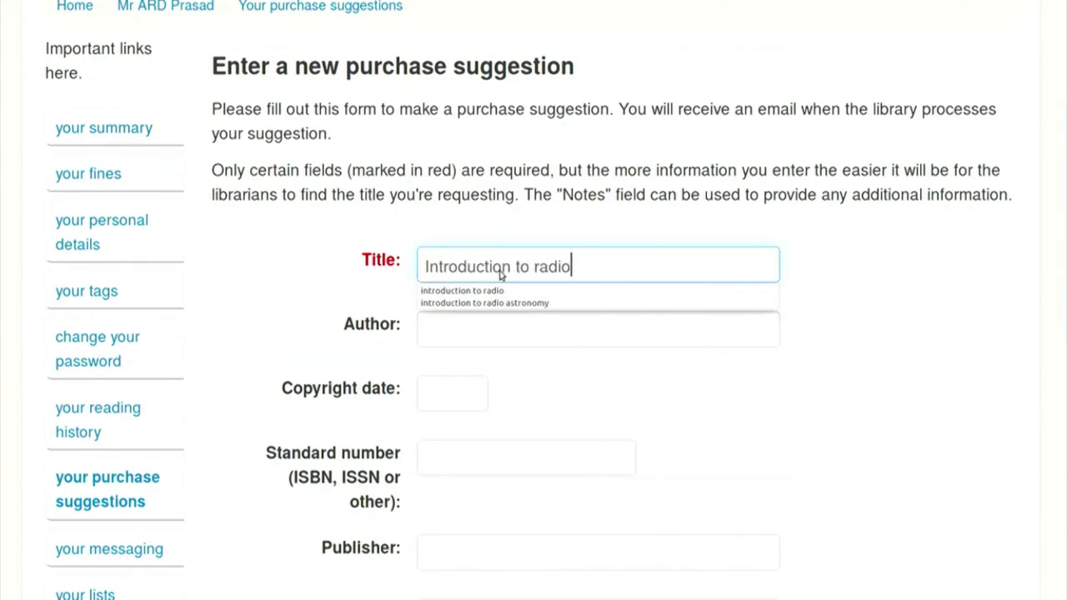
text( astronomy)
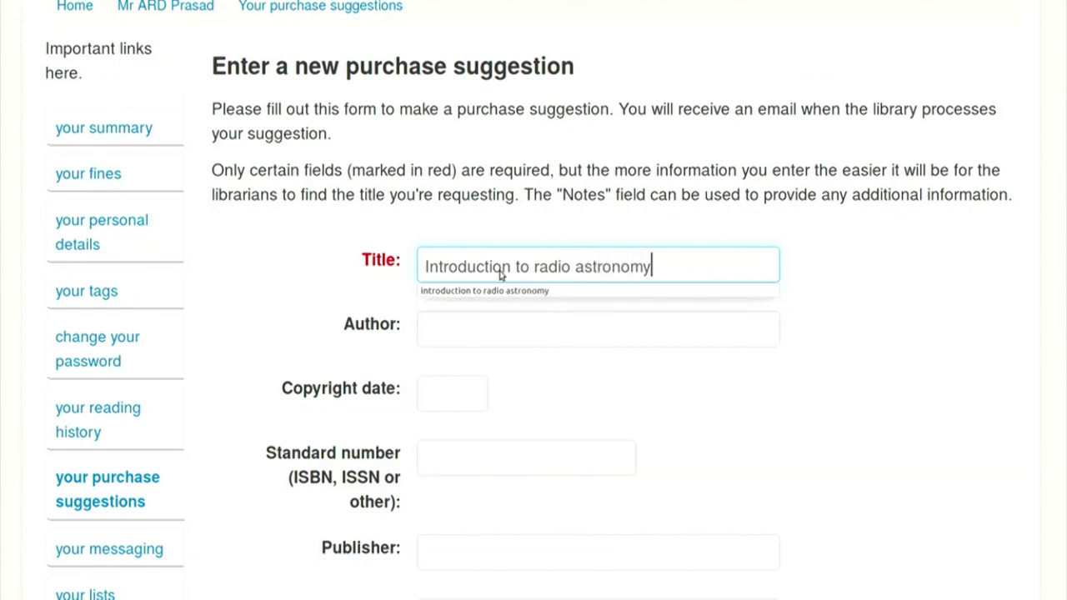
scroll(469, 311, down, 2)
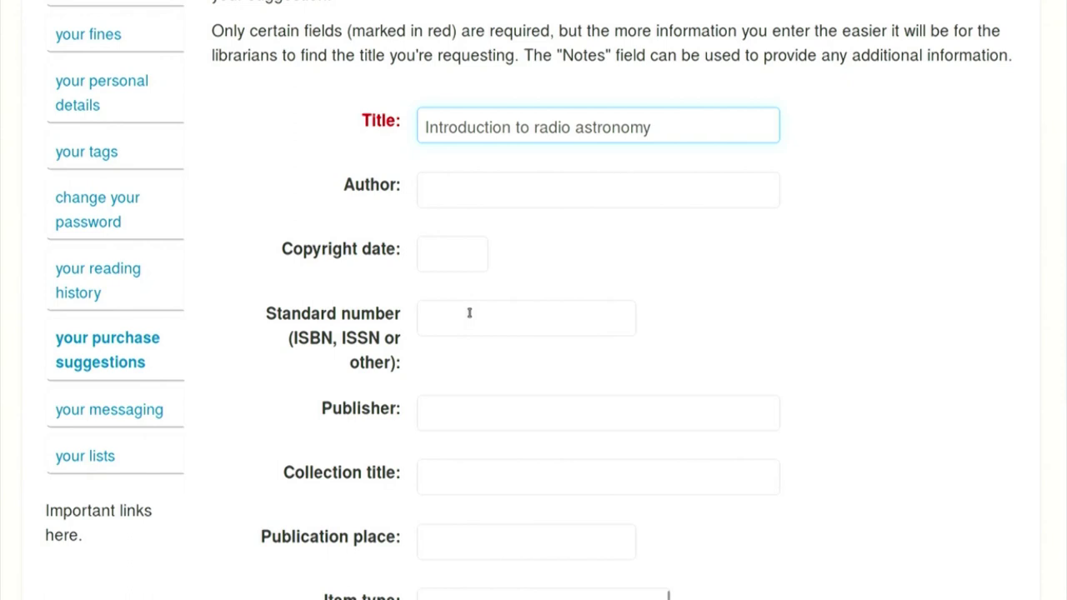
scroll(336, 310, down, 1)
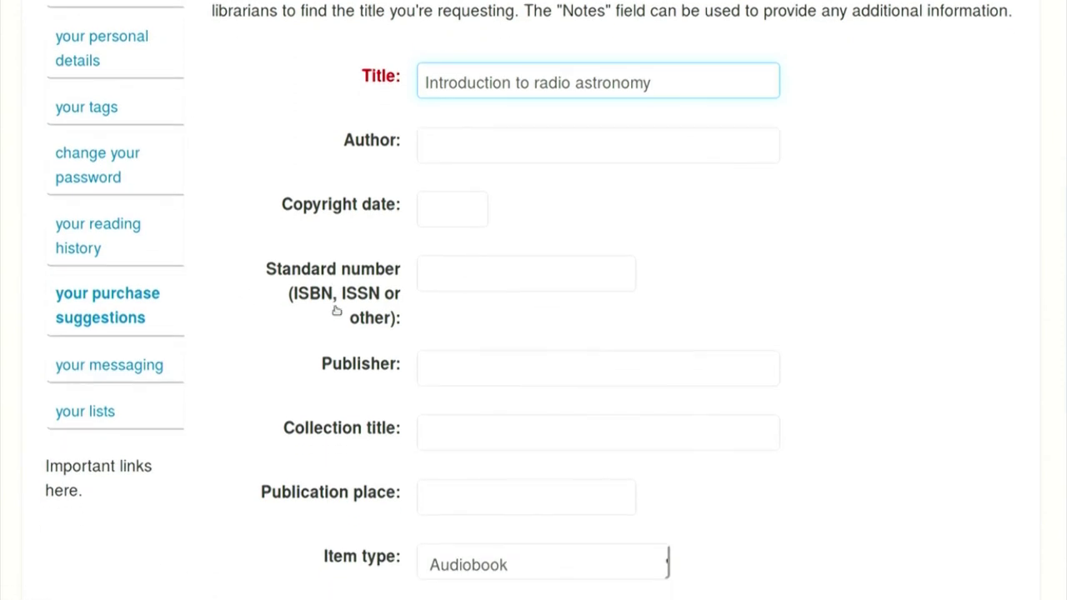
scroll(334, 309, down, 2)
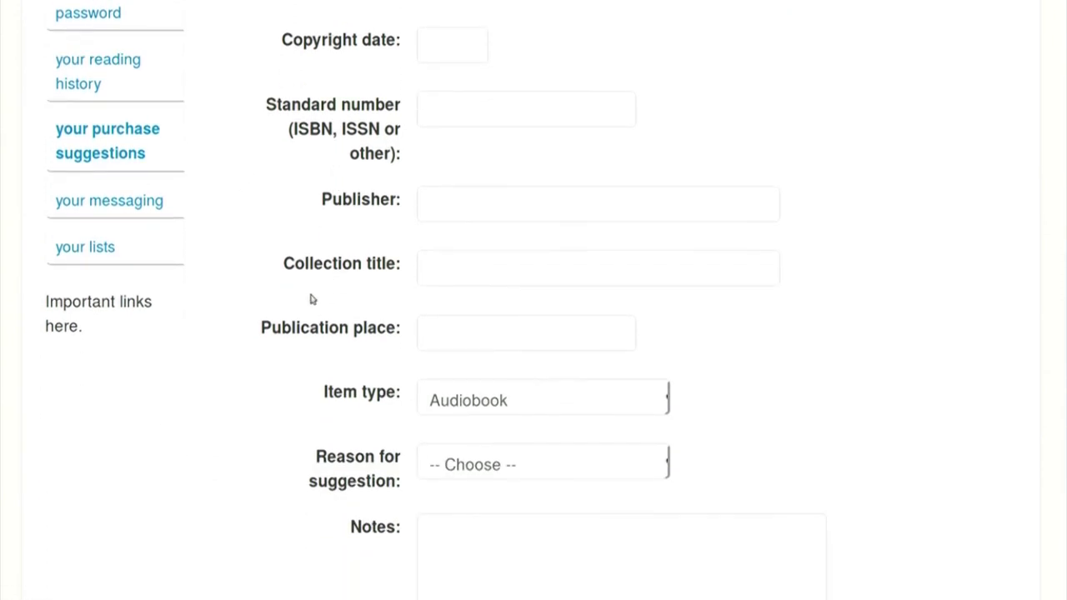
scroll(538, 398, down, 2)
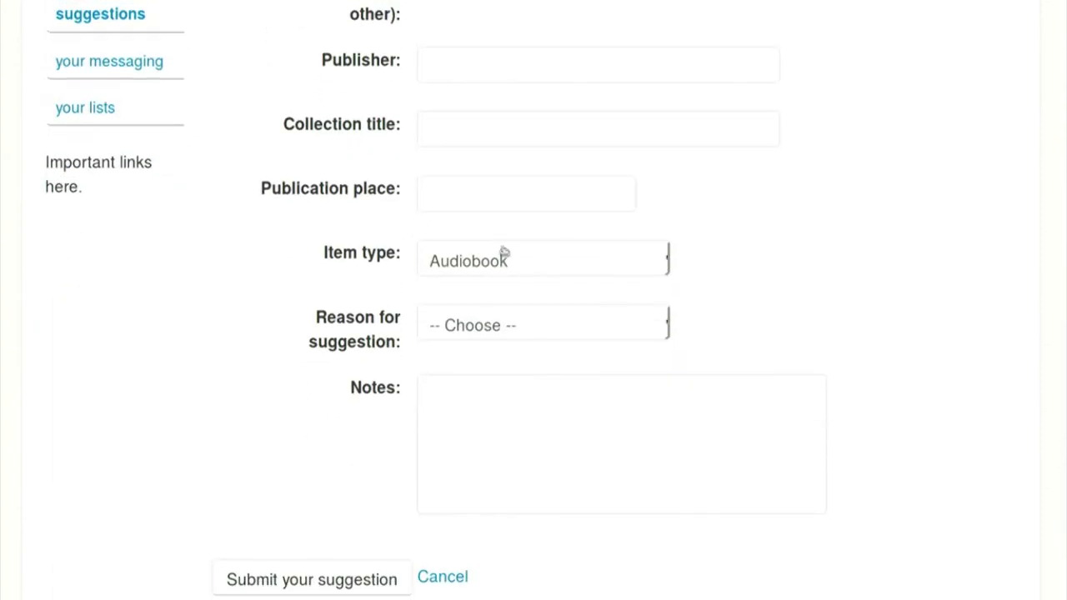
Set item type to Book and the reason to 'Upcoming title by popular author'.
click(504, 253)
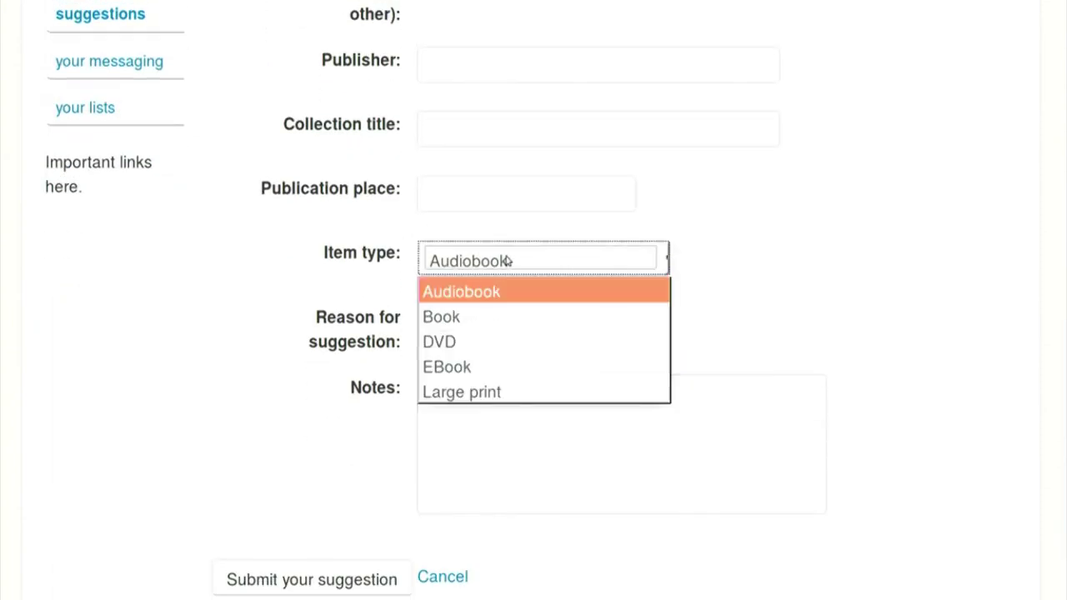
click(494, 325)
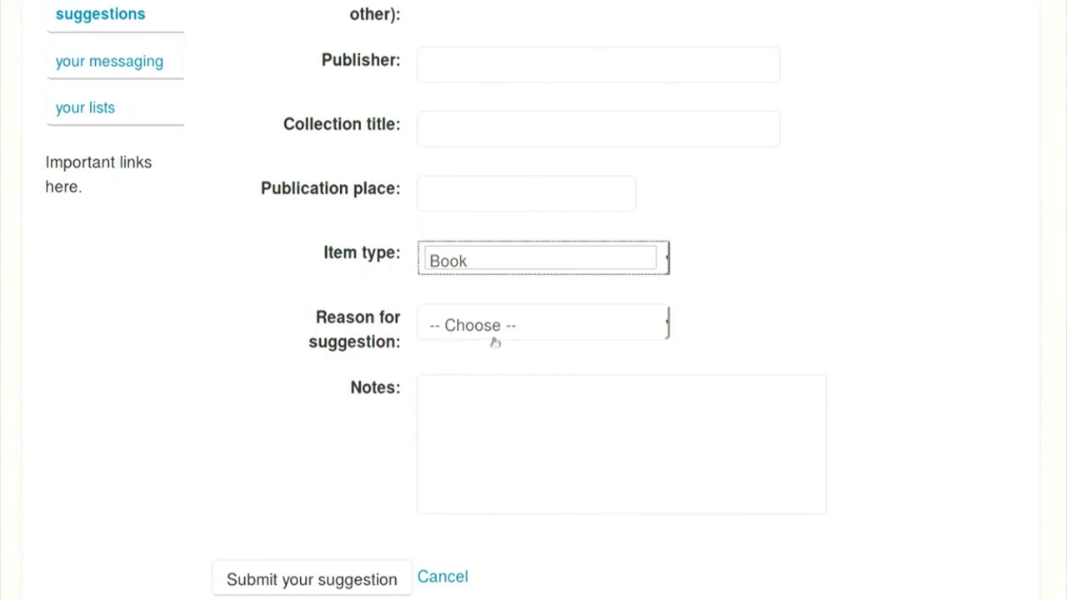
click(495, 326)
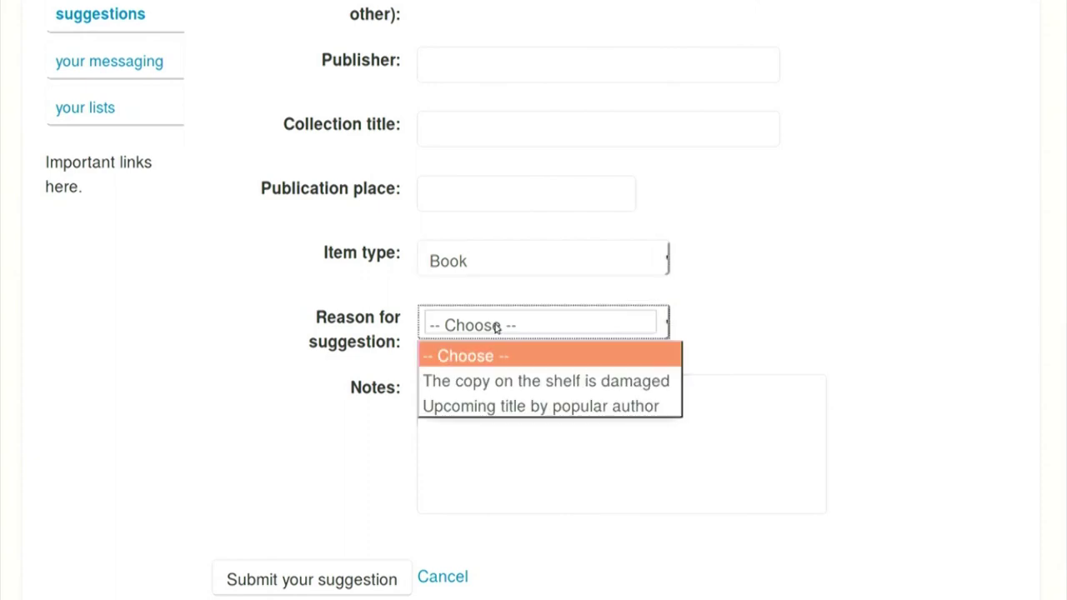
click(515, 405)
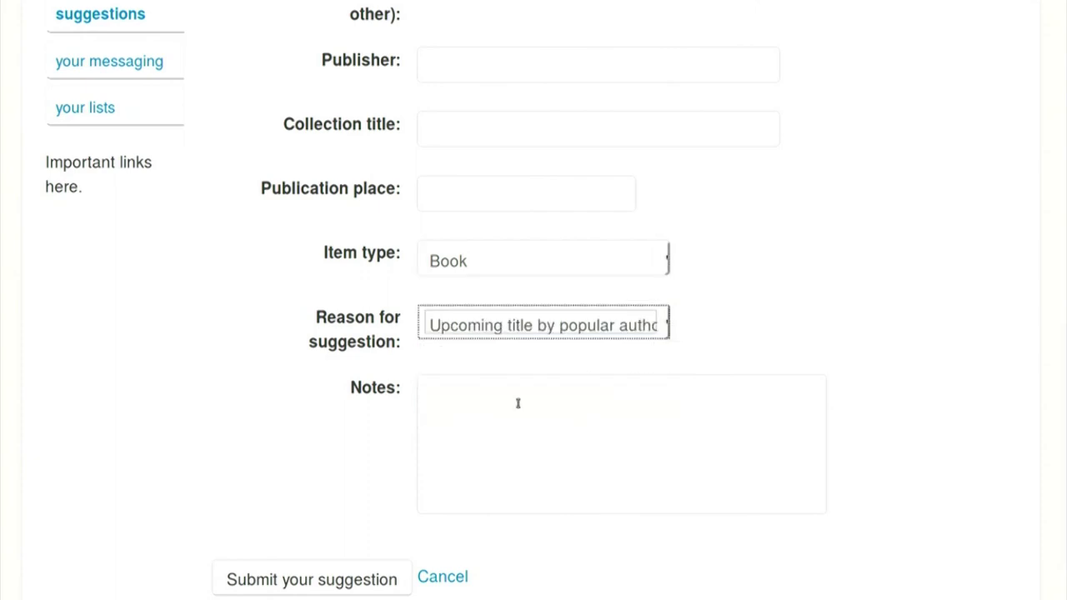
scroll(517, 402, down, 1)
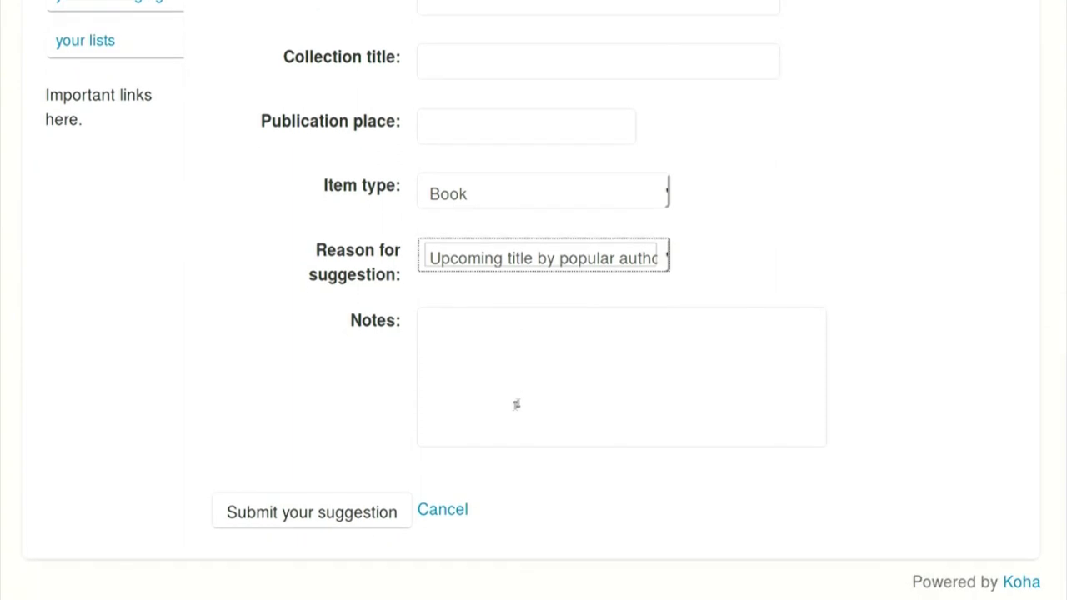
scroll(398, 401, up, 8)
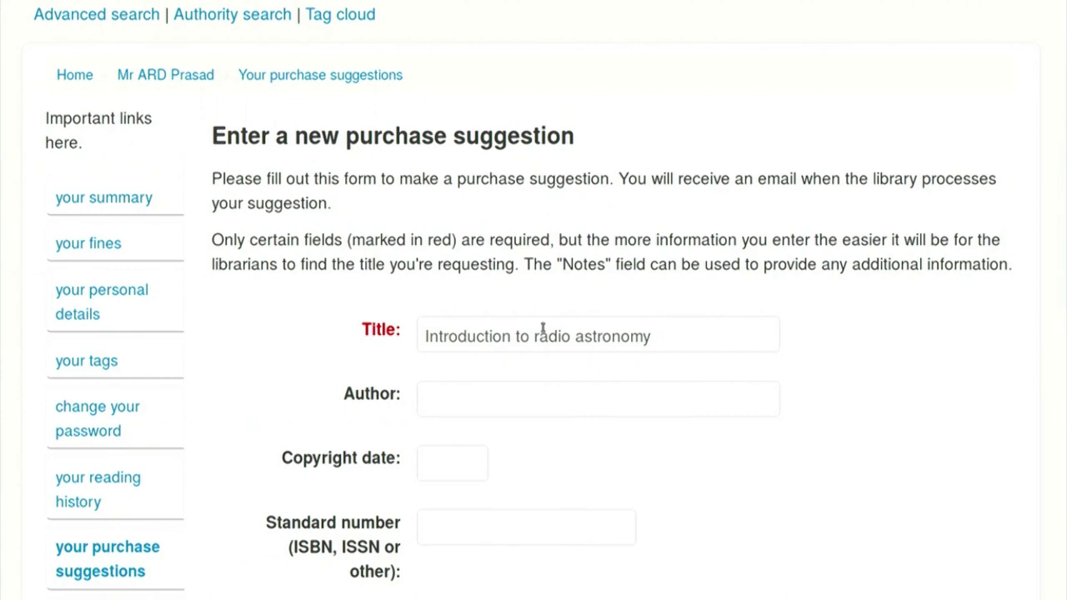
scroll(542, 328, down, 5)
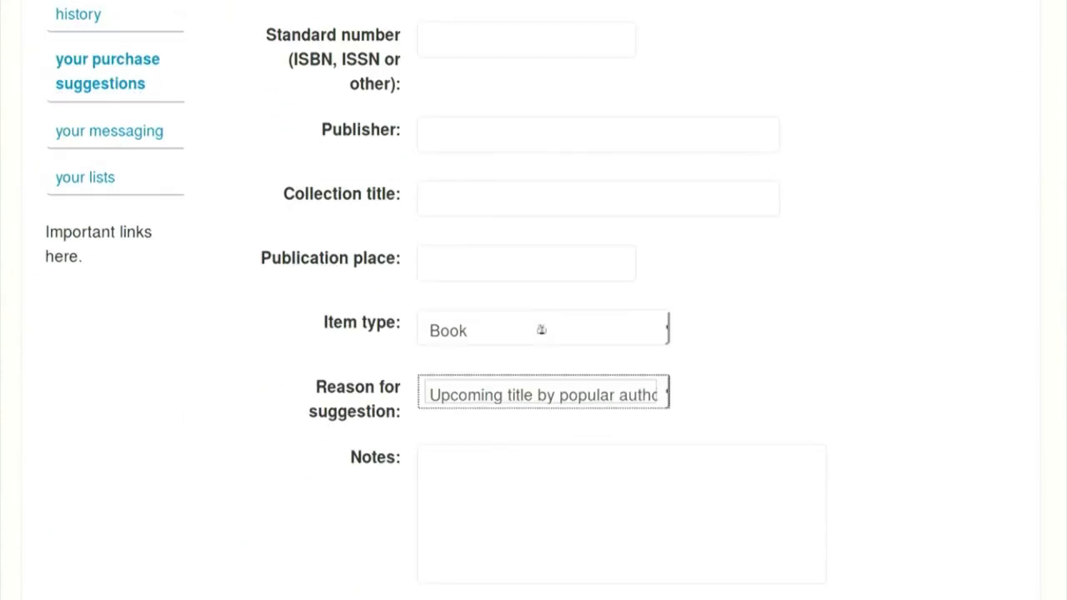
scroll(542, 333, down, 3)
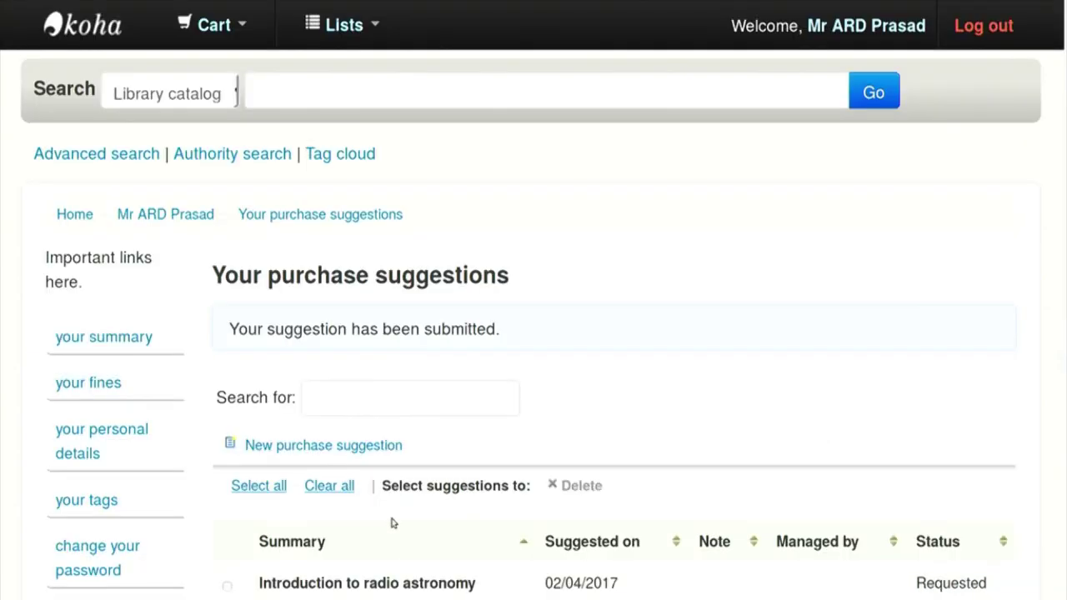
Check the suggestions list showing 'Introduction to radio astronomy' as Requested on 02/04/2017.
scroll(393, 523, down, 3)
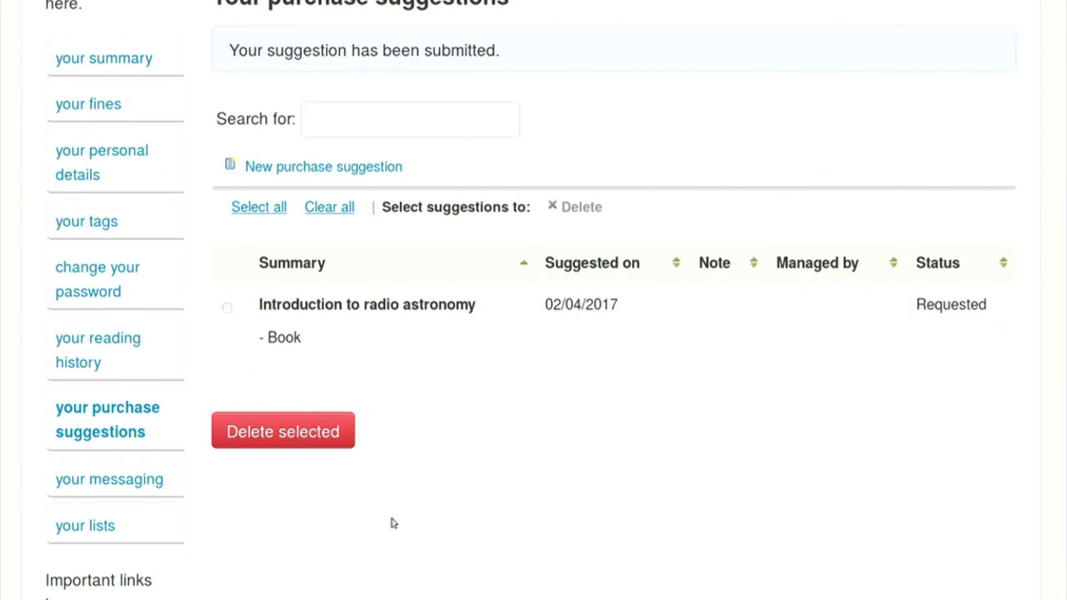
scroll(481, 562, up, 3)
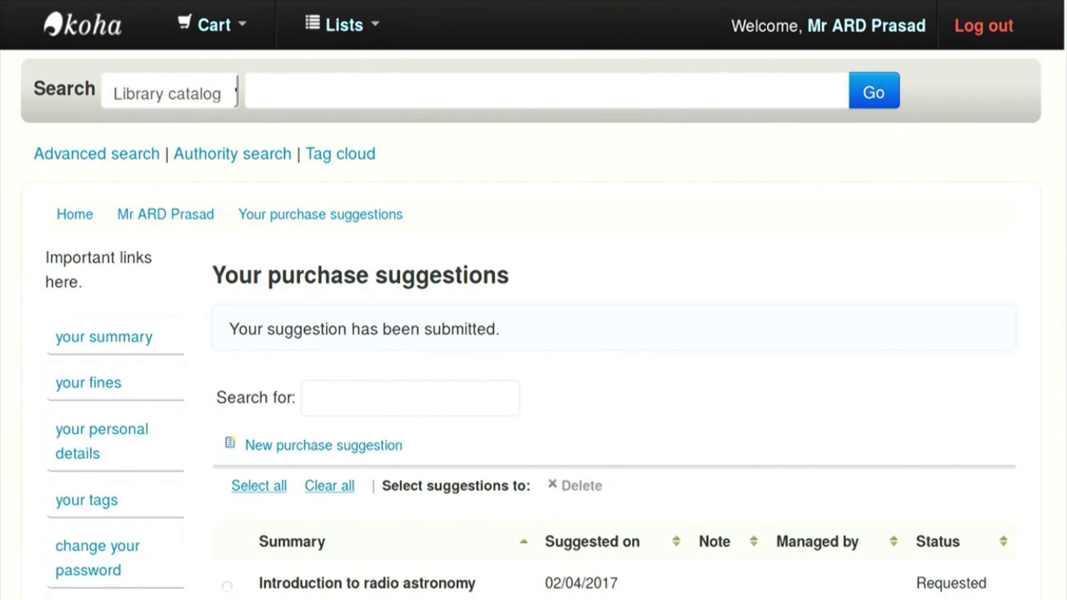
Open Advanced search and browse its limits, keeping the first field type as Keyword.
click(86, 155)
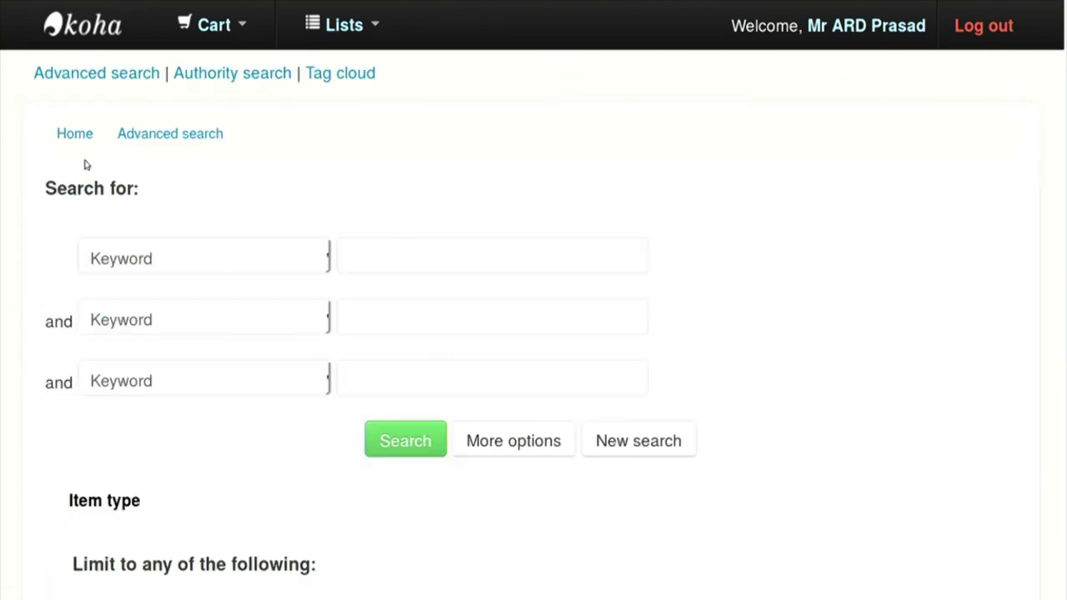
scroll(86, 165, down, 1)
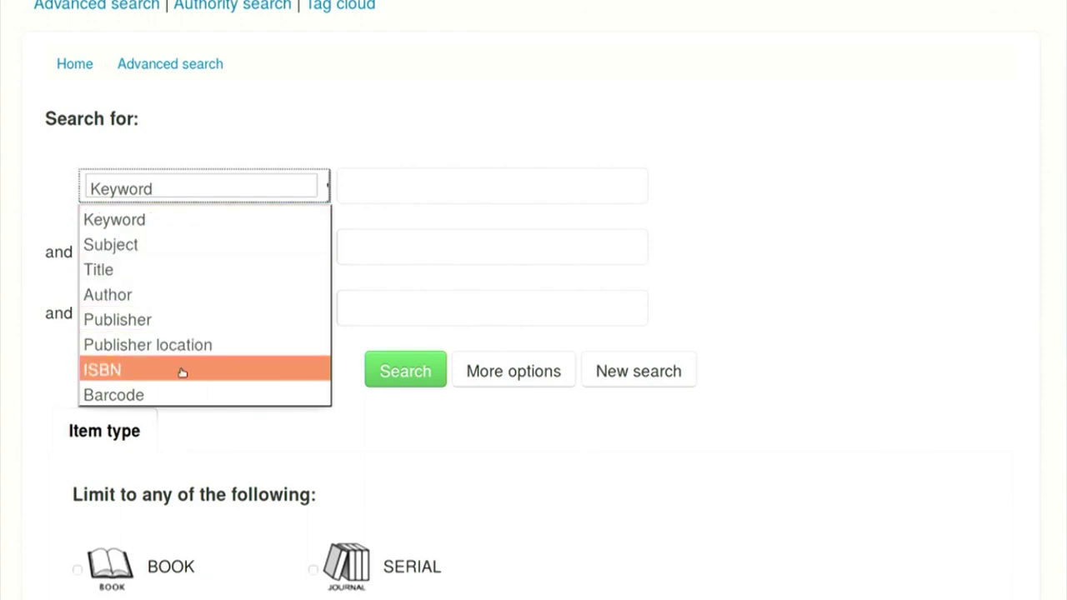
click(688, 236)
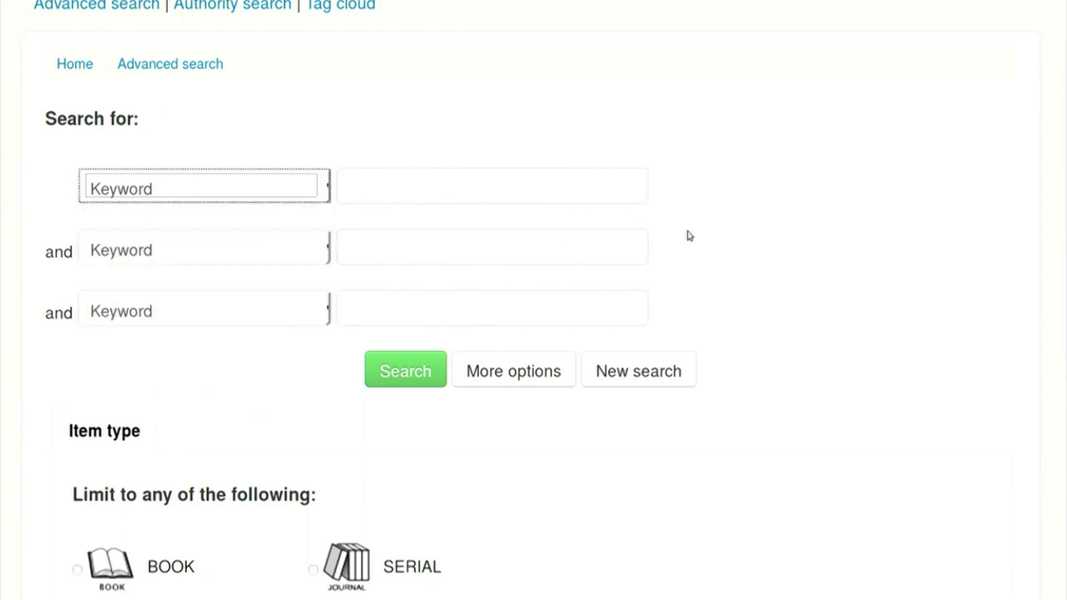
scroll(688, 236, down, 3)
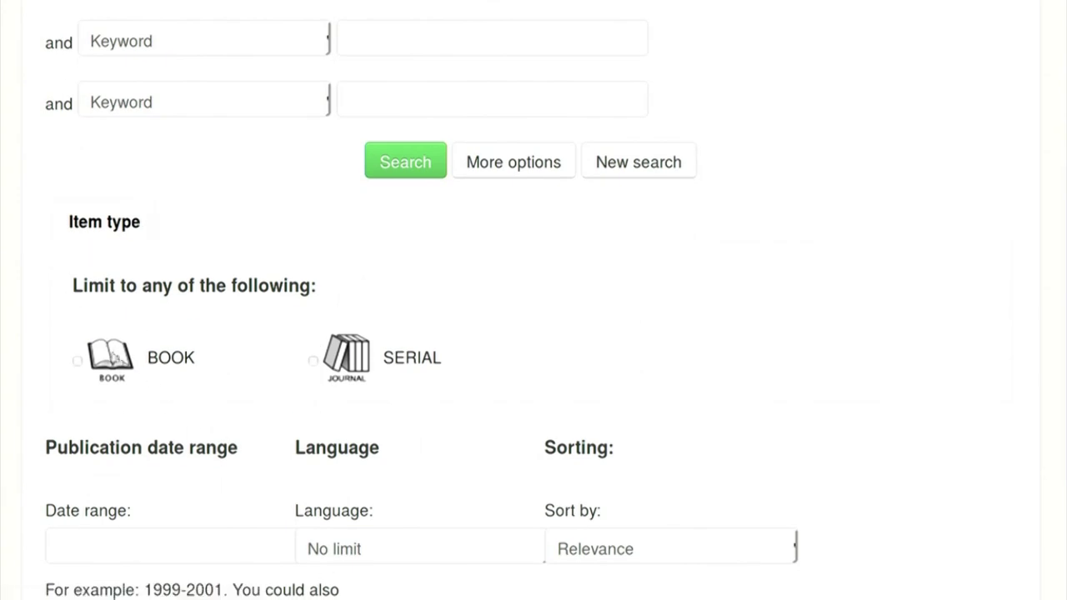
scroll(443, 383, down, 3)
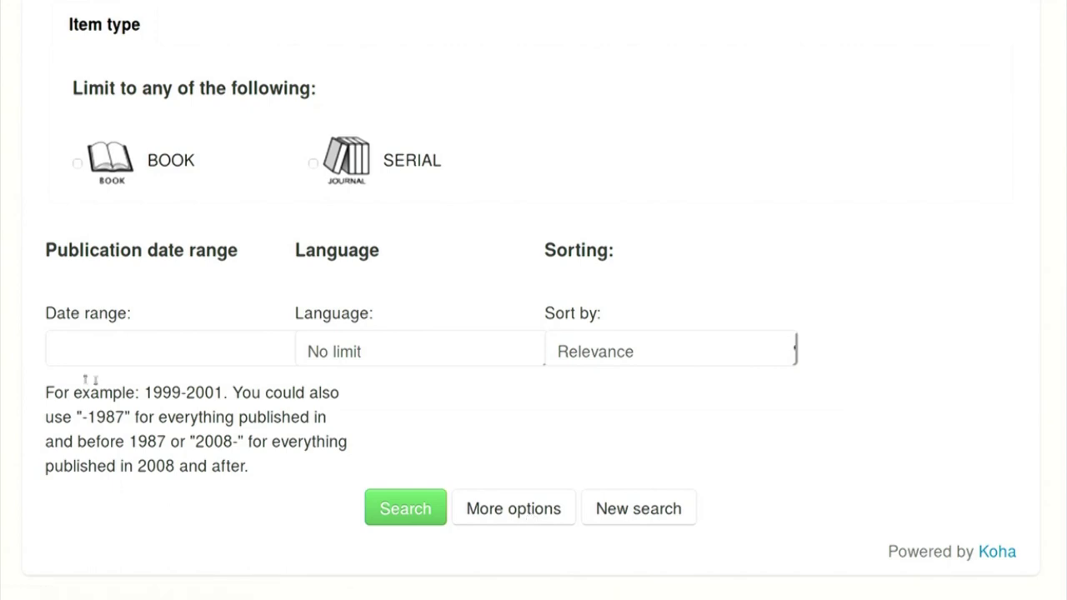
scroll(92, 380, up, 5)
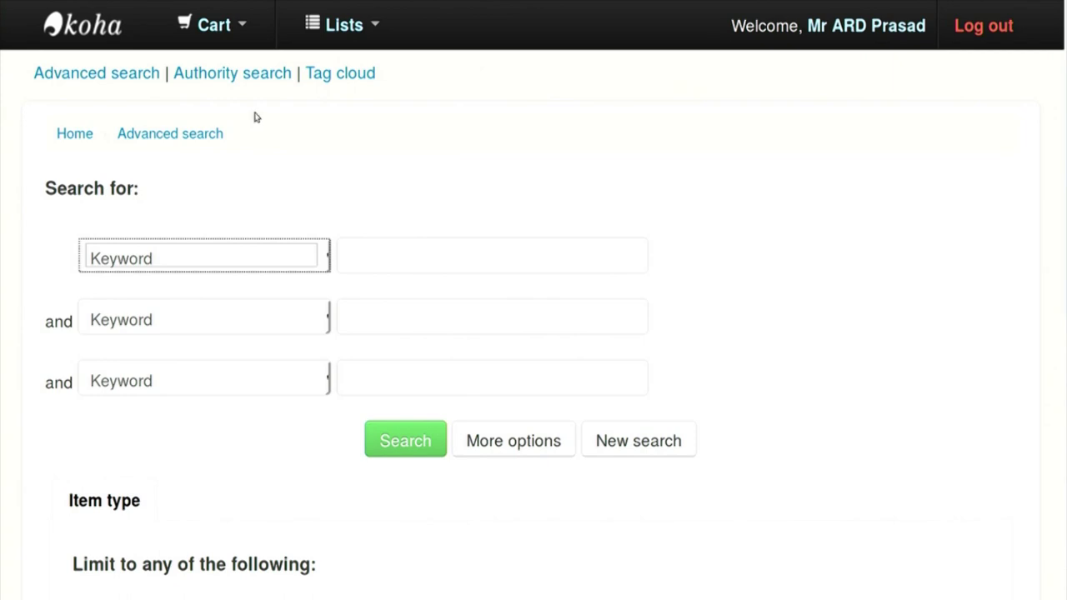
scroll(225, 141, down, 5)
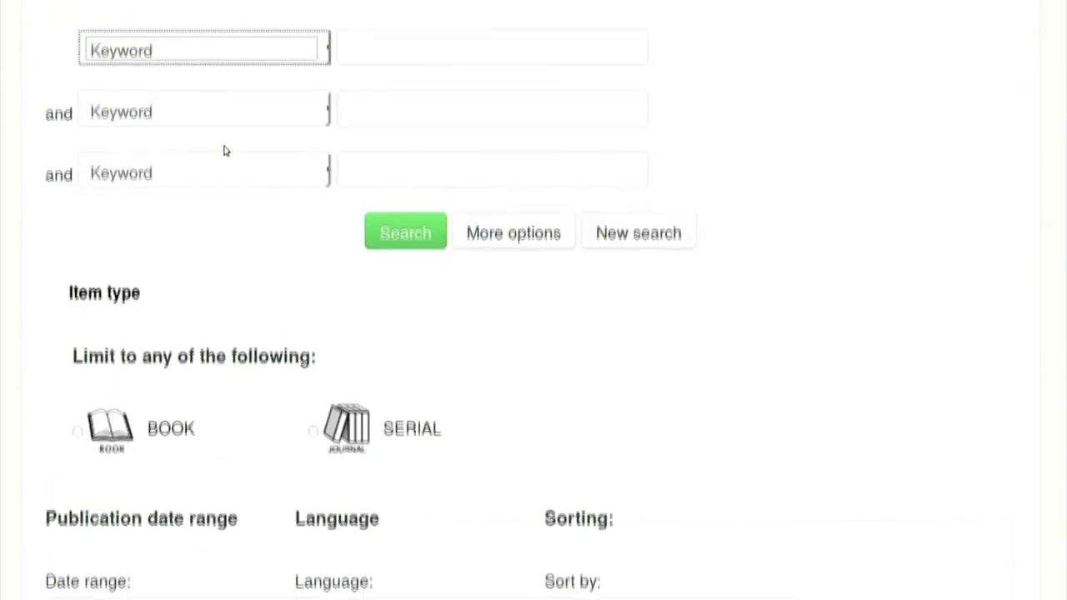
scroll(243, 275, up, 5)
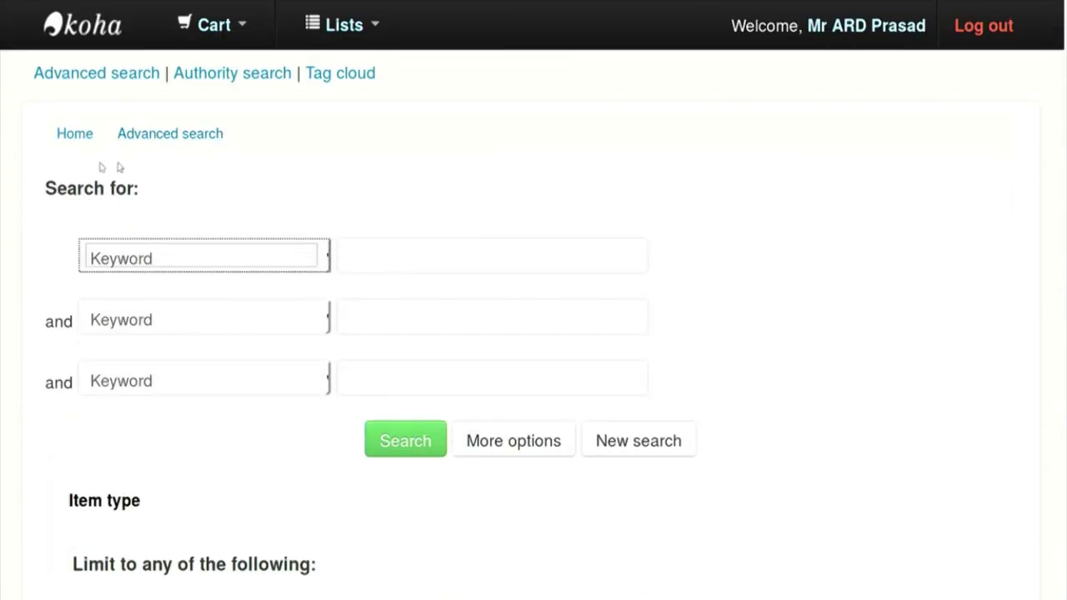
Run a keyword search for 'wings' to open the Wings of fire record.
click(393, 267)
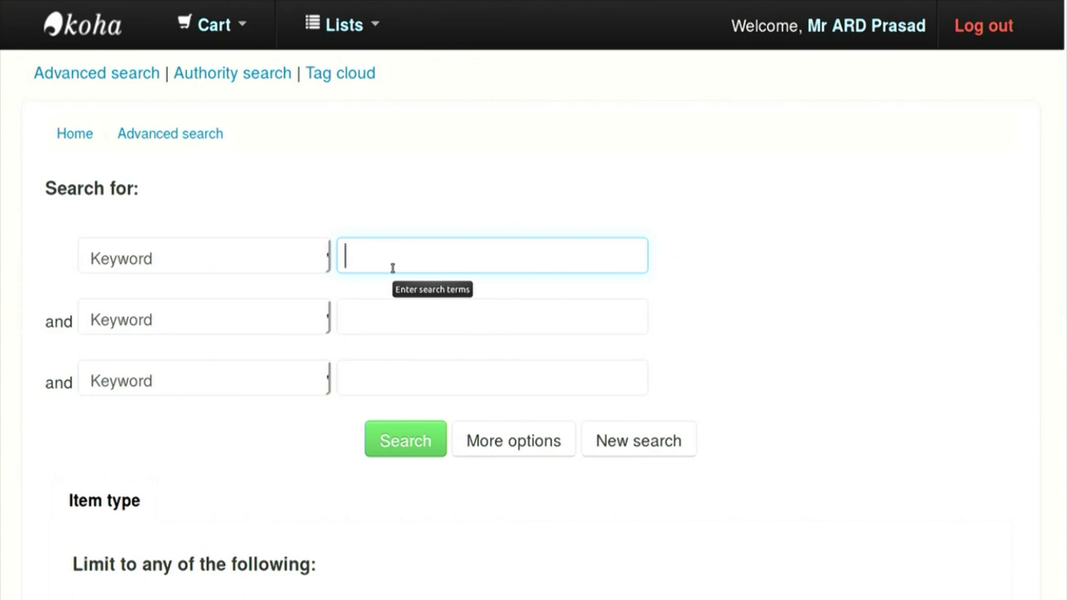
text(wings)
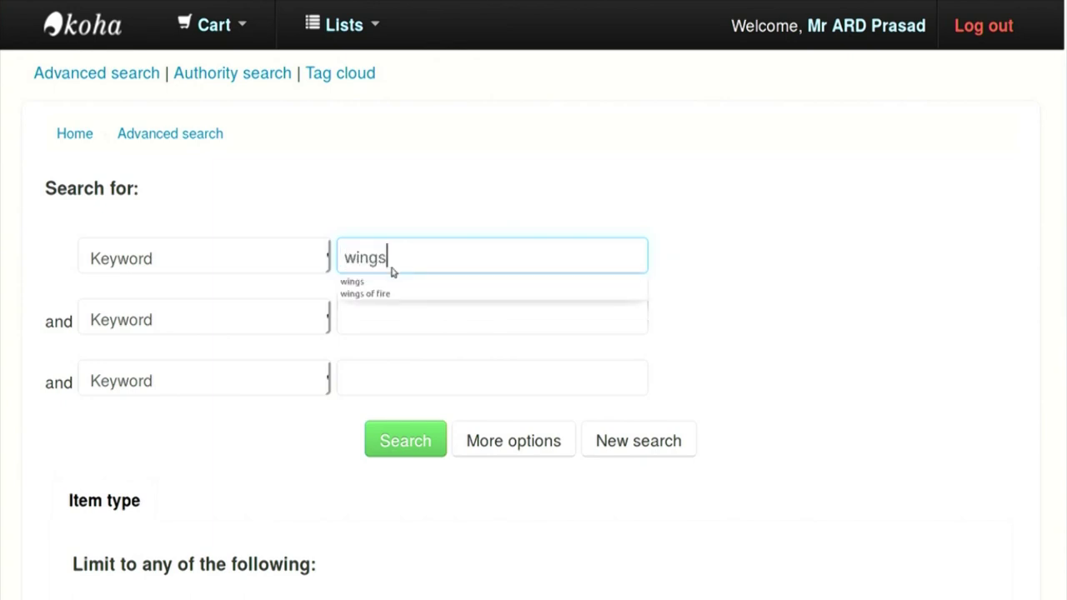
key(Return)
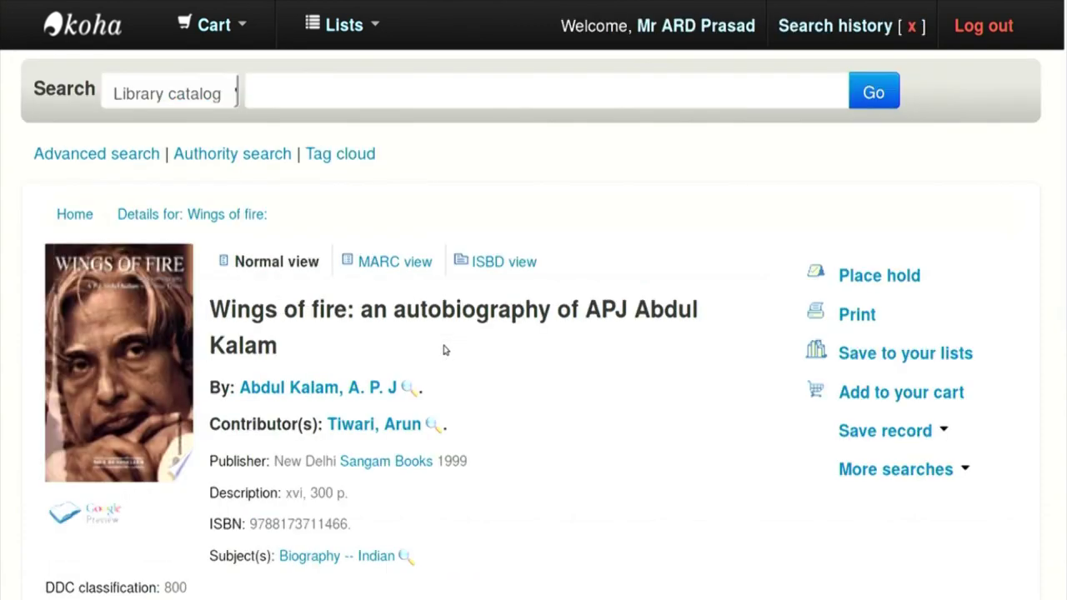
Scroll down the Wings of fire record to its Tags section.
scroll(444, 350, down, 3)
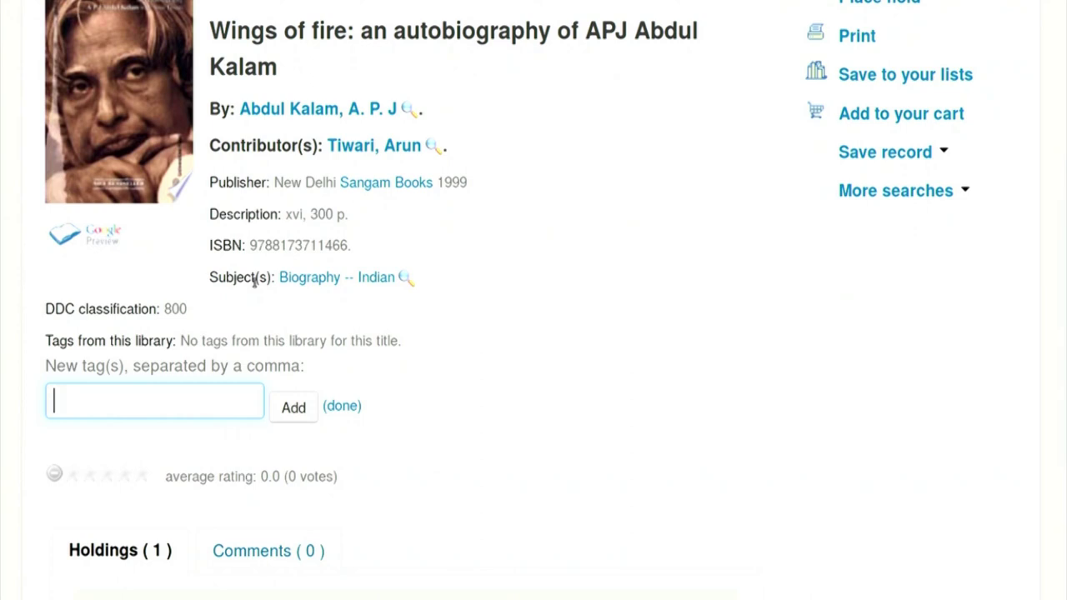
Add the tag 'Indian History' to Wings of fire and return to the page top.
text(Indian History)
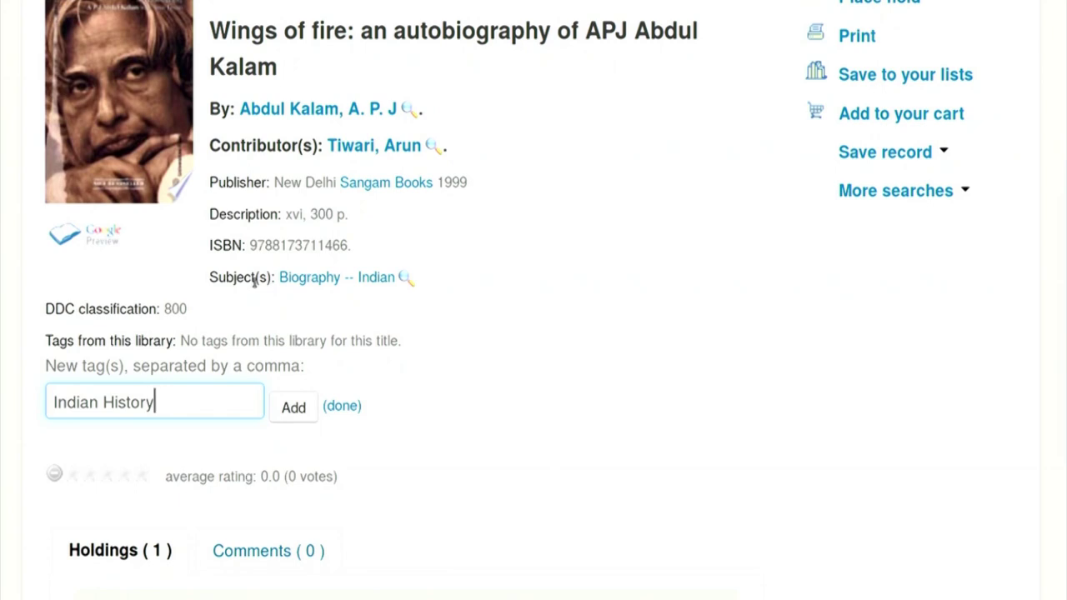
click(284, 414)
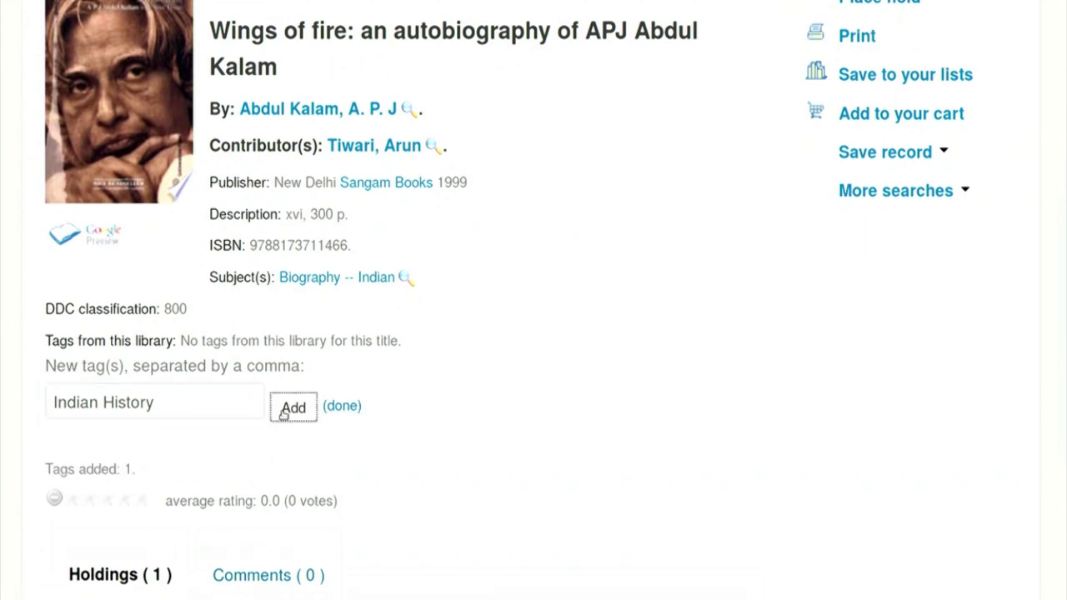
scroll(284, 414, down, 3)
scroll(286, 414, up, 4)
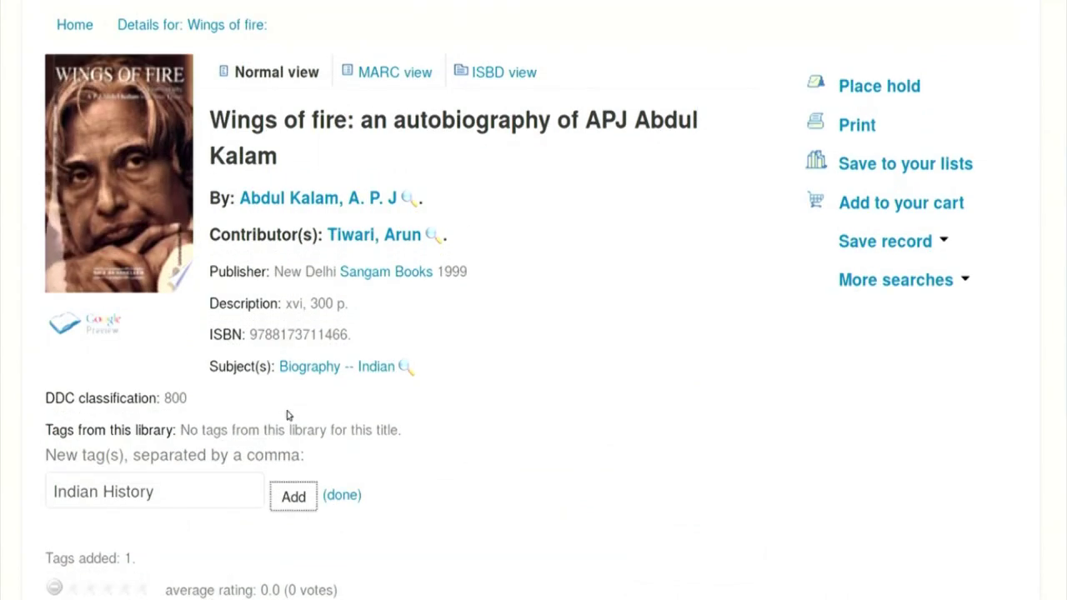
scroll(286, 414, down, 1)
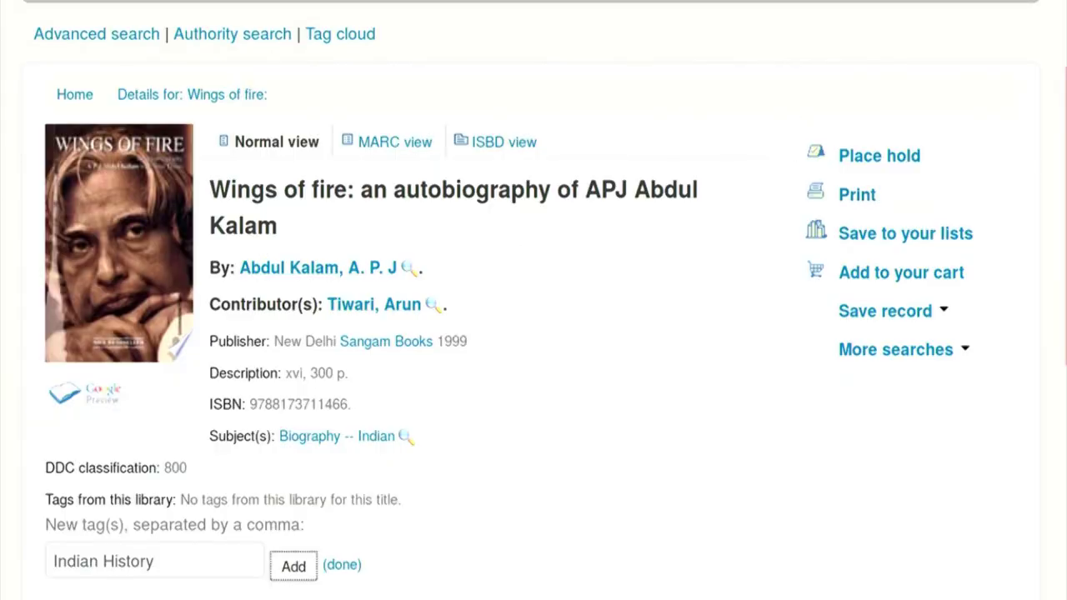
click(939, 159)
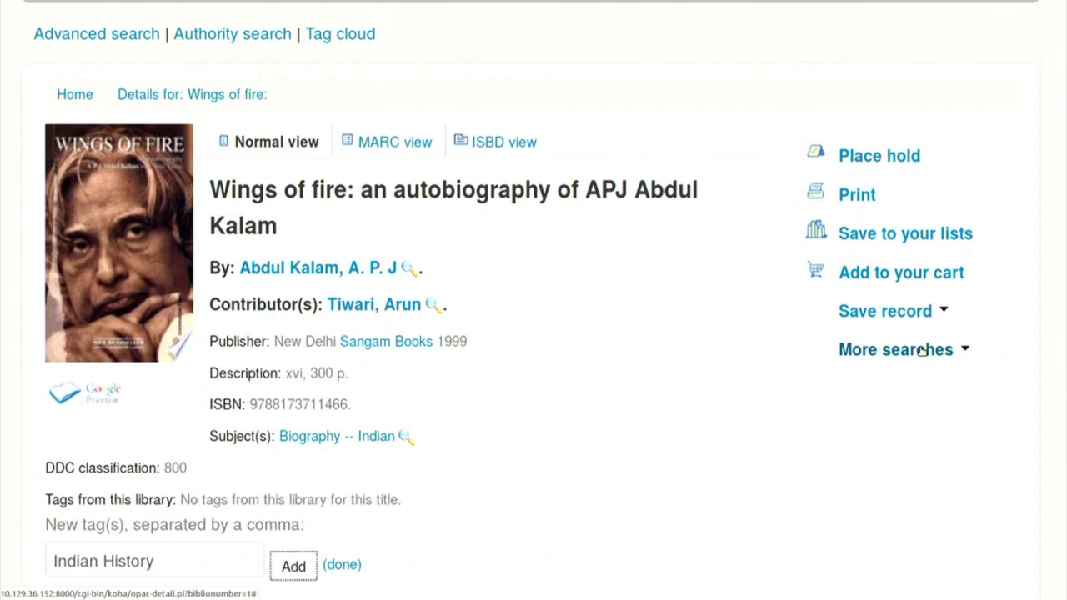
scroll(921, 350, up, 3)
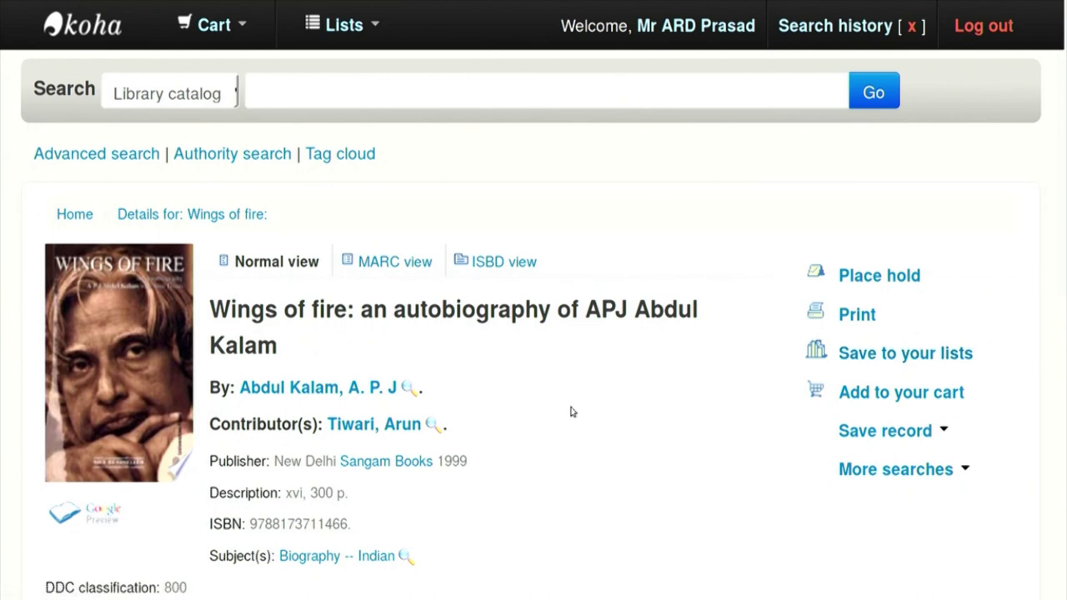
Log the patron out and go to the staff client login page.
click(999, 27)
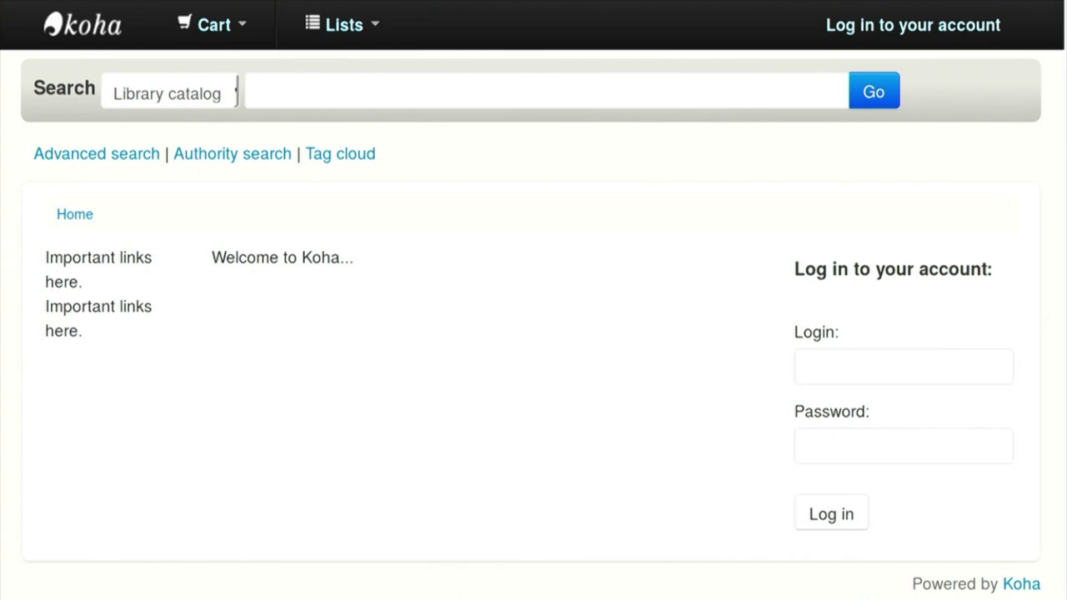
key(Return)
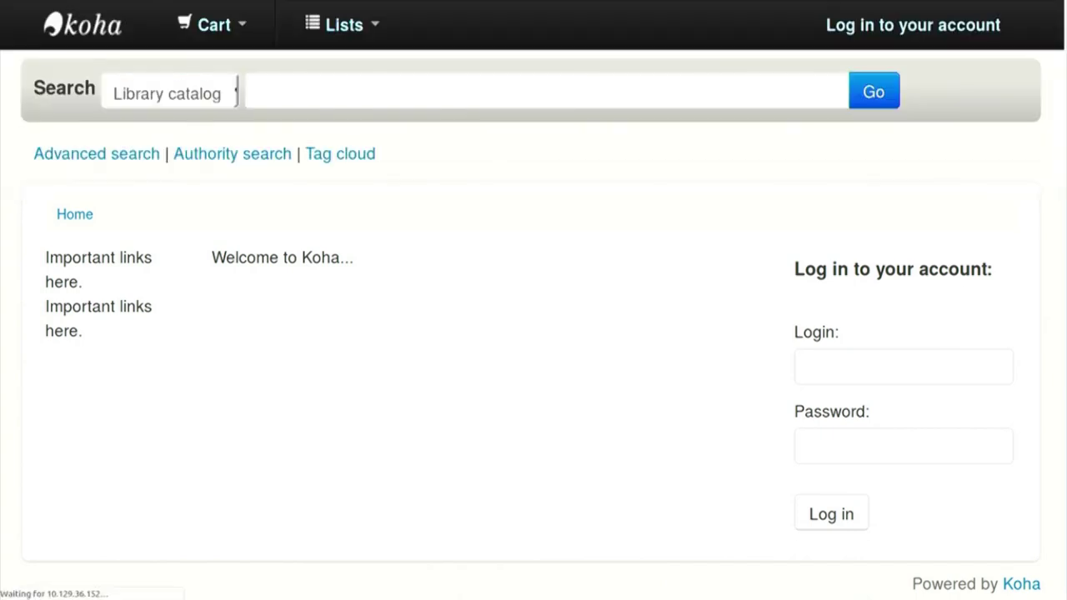
Log into the staff client with the librarian's username and password, then open pending suggestions.
text(sunita)
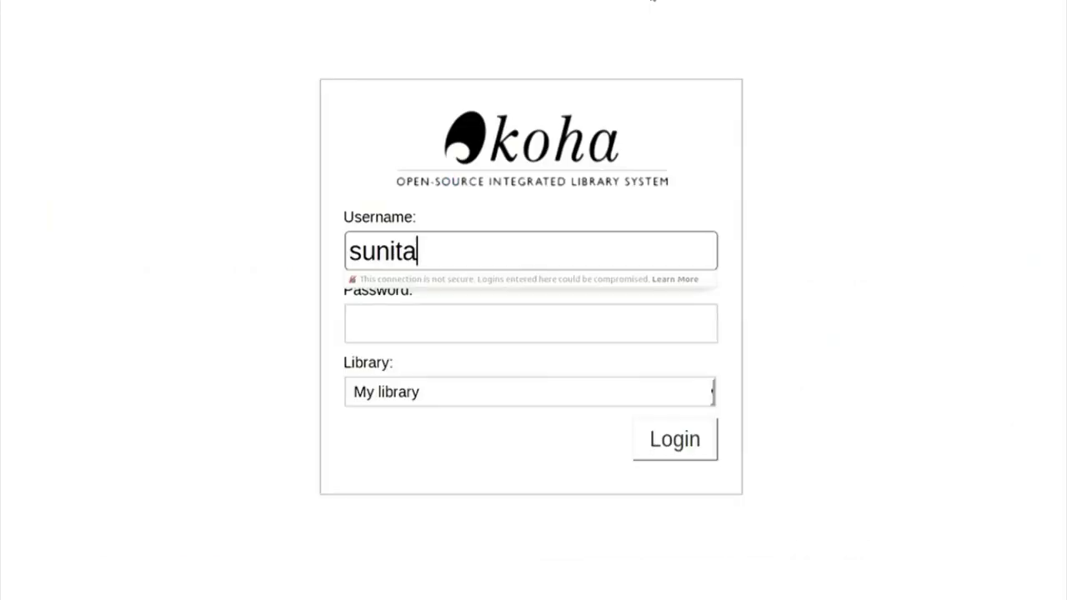
key(Tab)
text(•••••••)
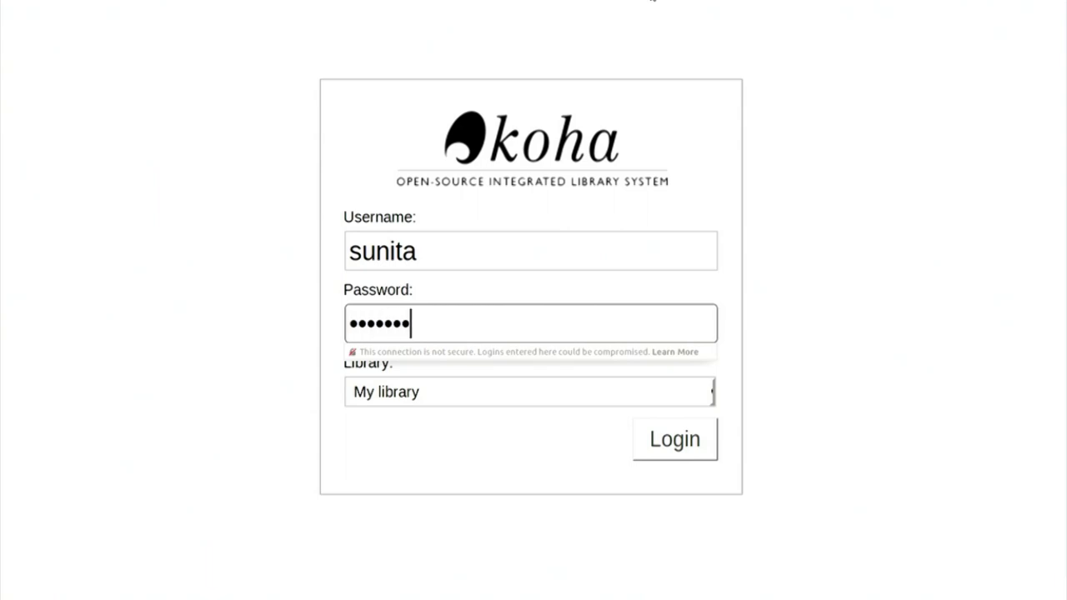
key(Return)
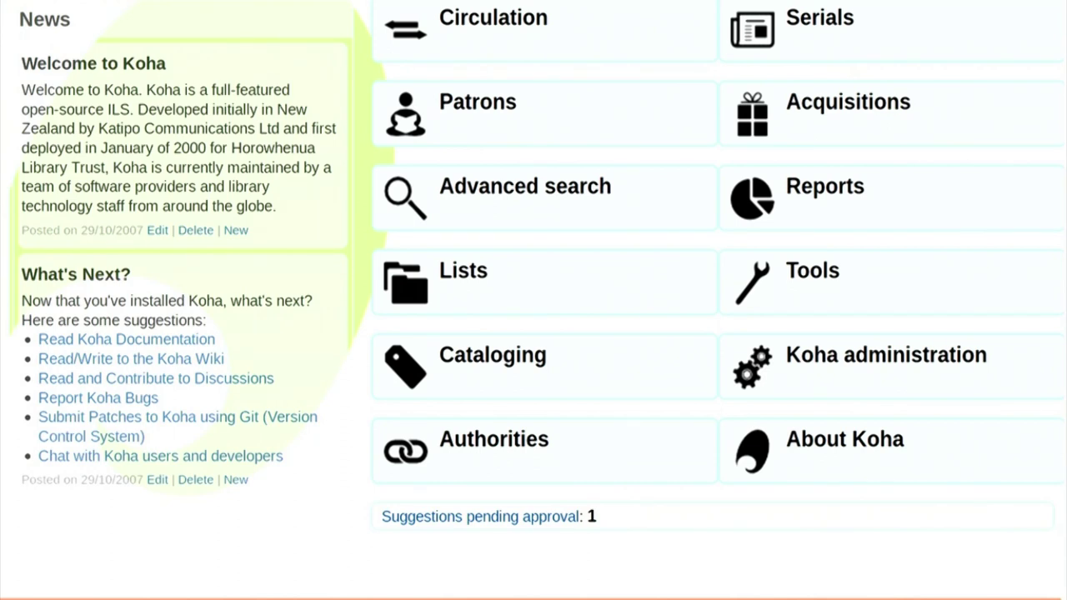
click(548, 361)
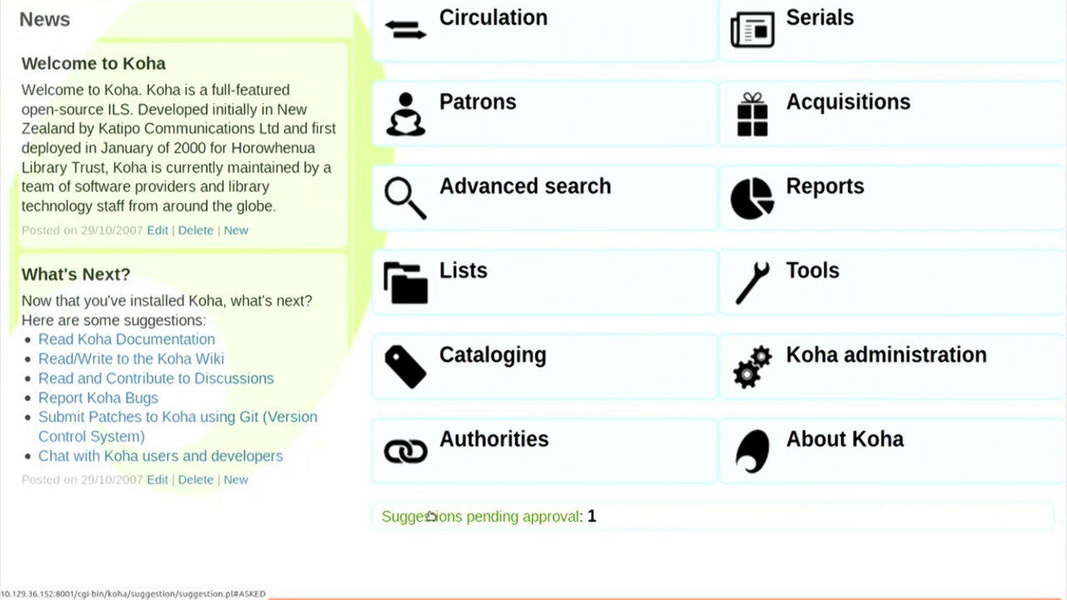